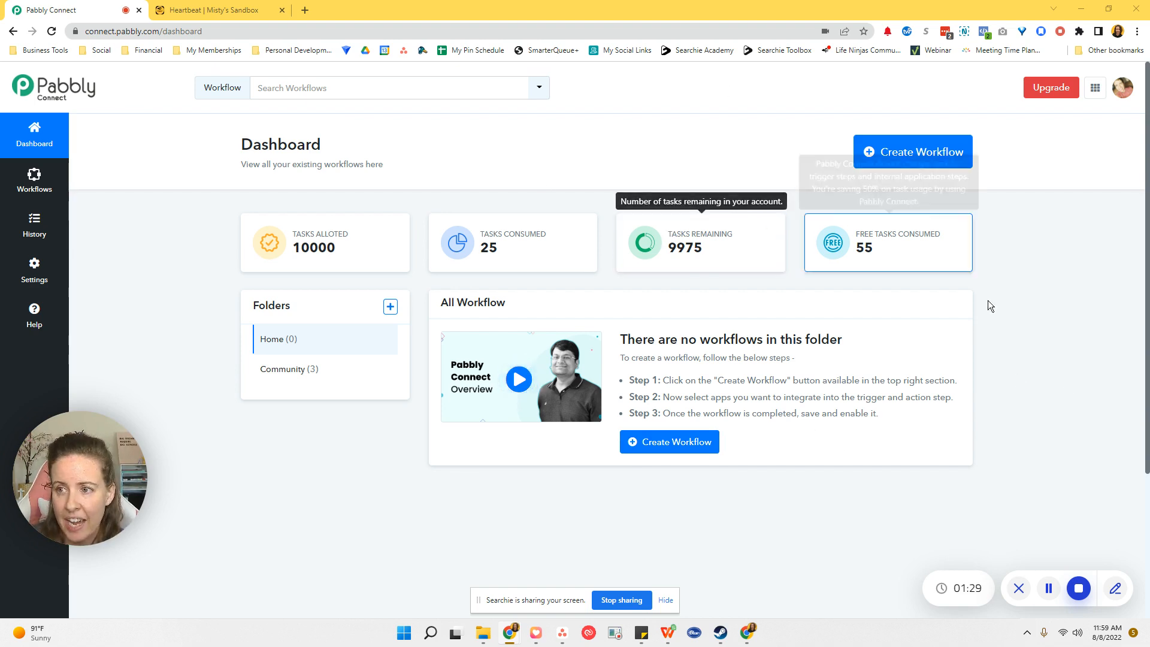
Step: Create a new workflow named 'New Member Joins Community'
{"action": "left_click", "coordinate": [930, 167]}
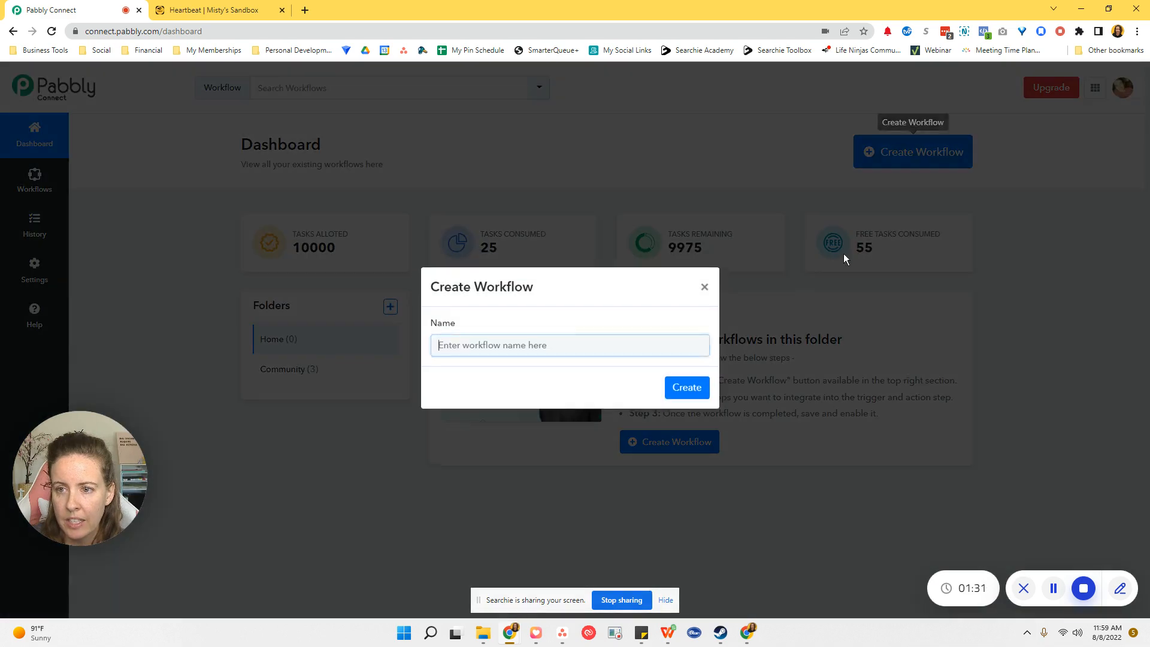
{"action": "left_click", "coordinate": [649, 344]}
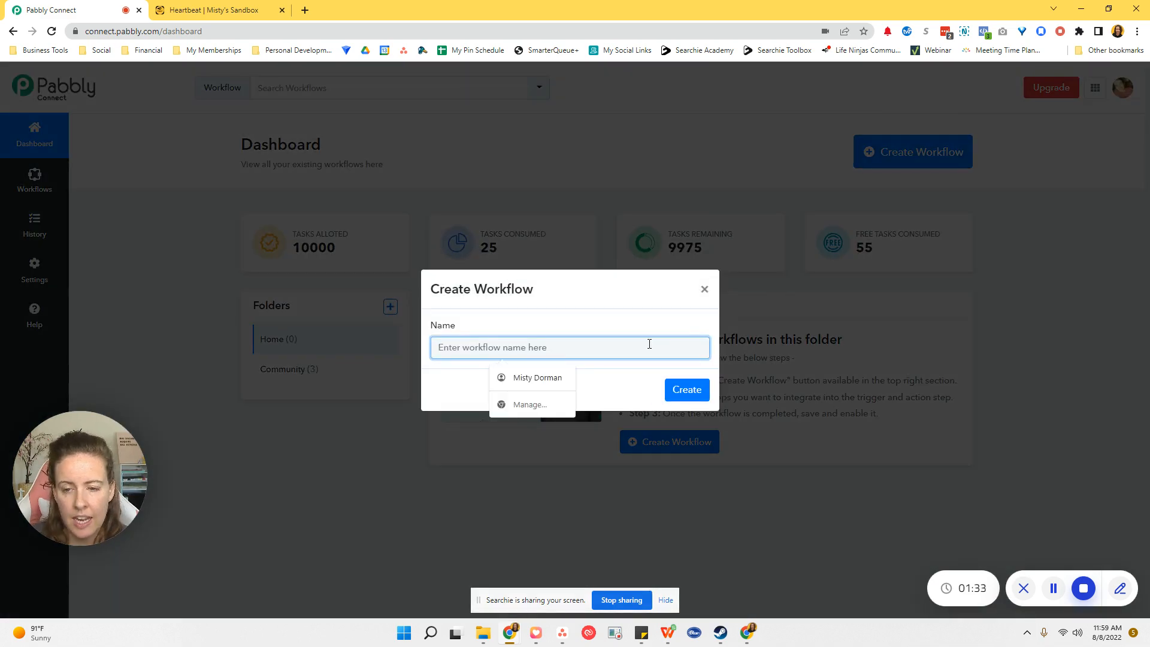
{"action": "type", "text": "New "}
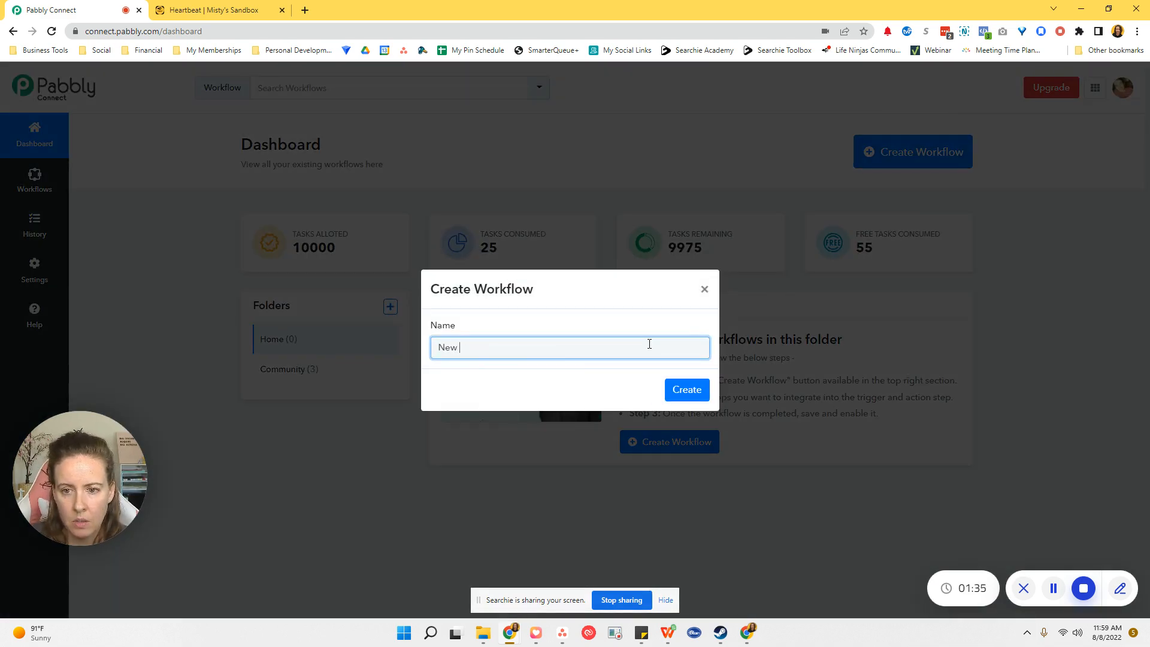
{"action": "type", "text": "Member Joins"}
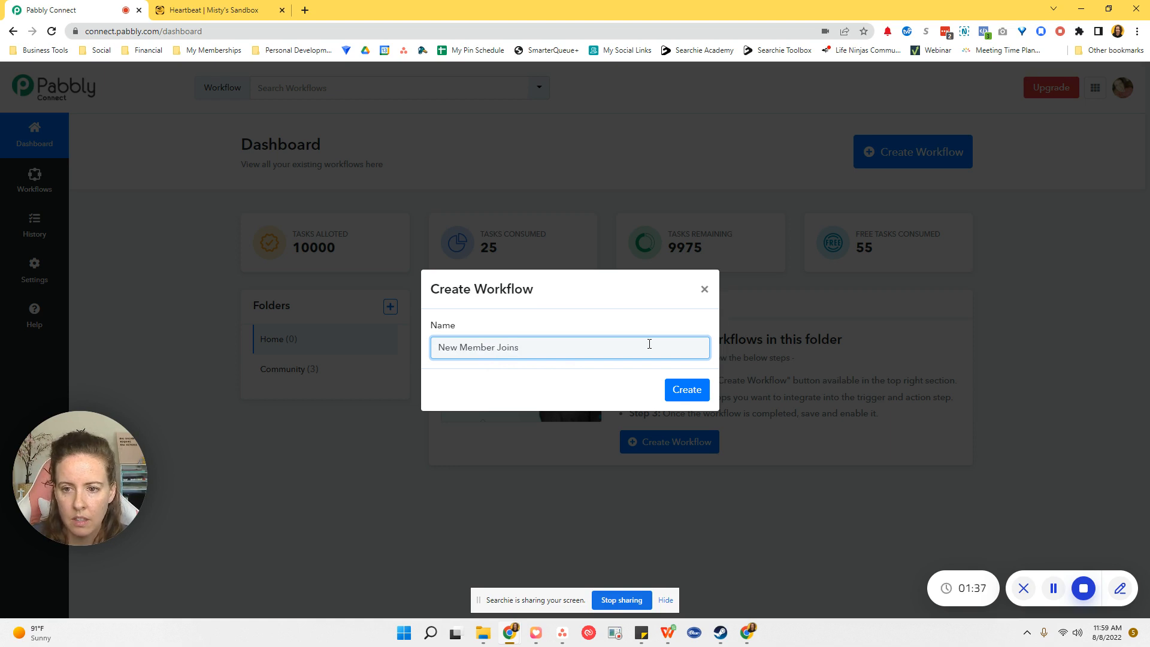
{"action": "type", "text": " Community"}
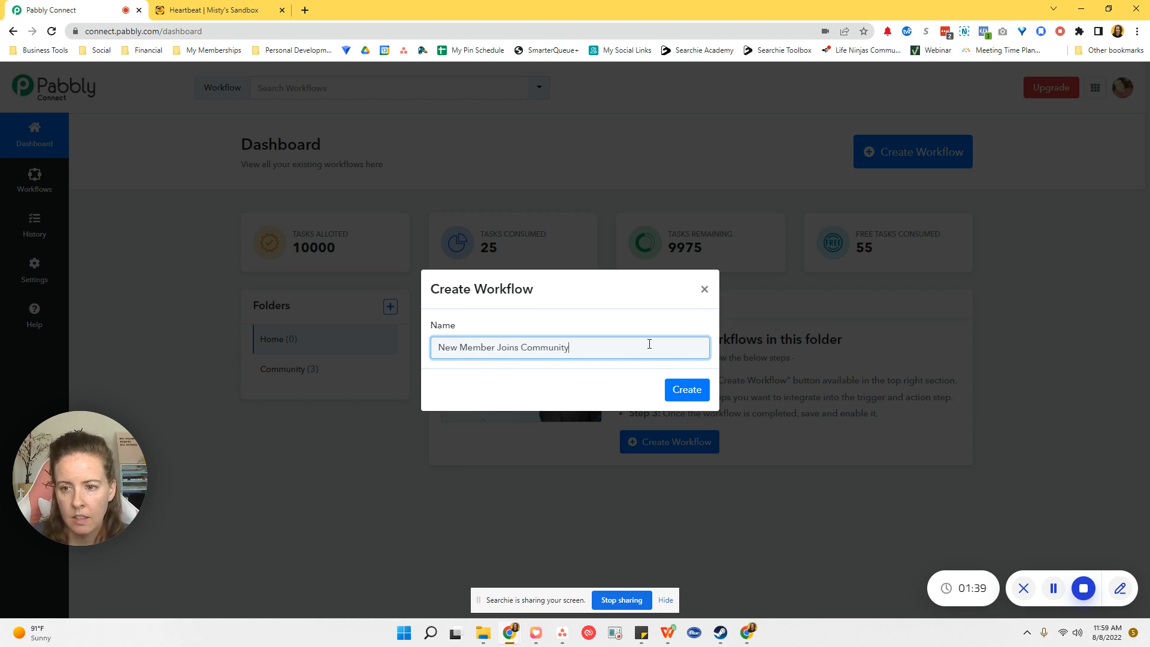
{"action": "left_click", "coordinate": [679, 389]}
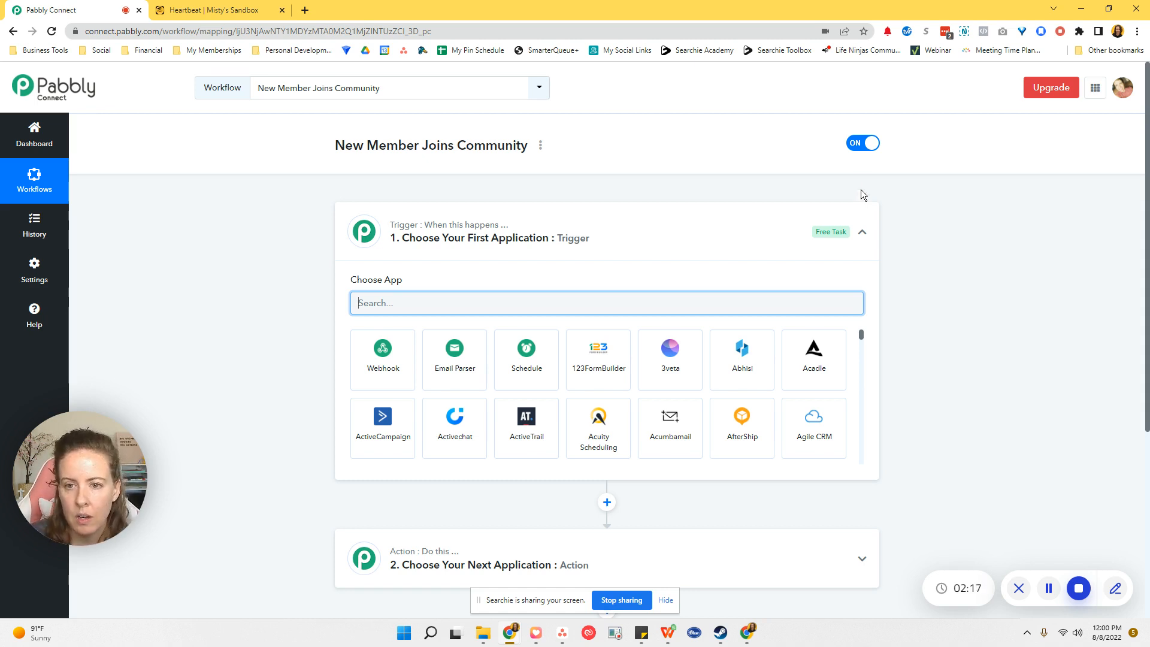
Step: Set the trigger to Heartbeat's New User event and start connecting a Heartbeat account
{"action": "type", "text": "hear"}
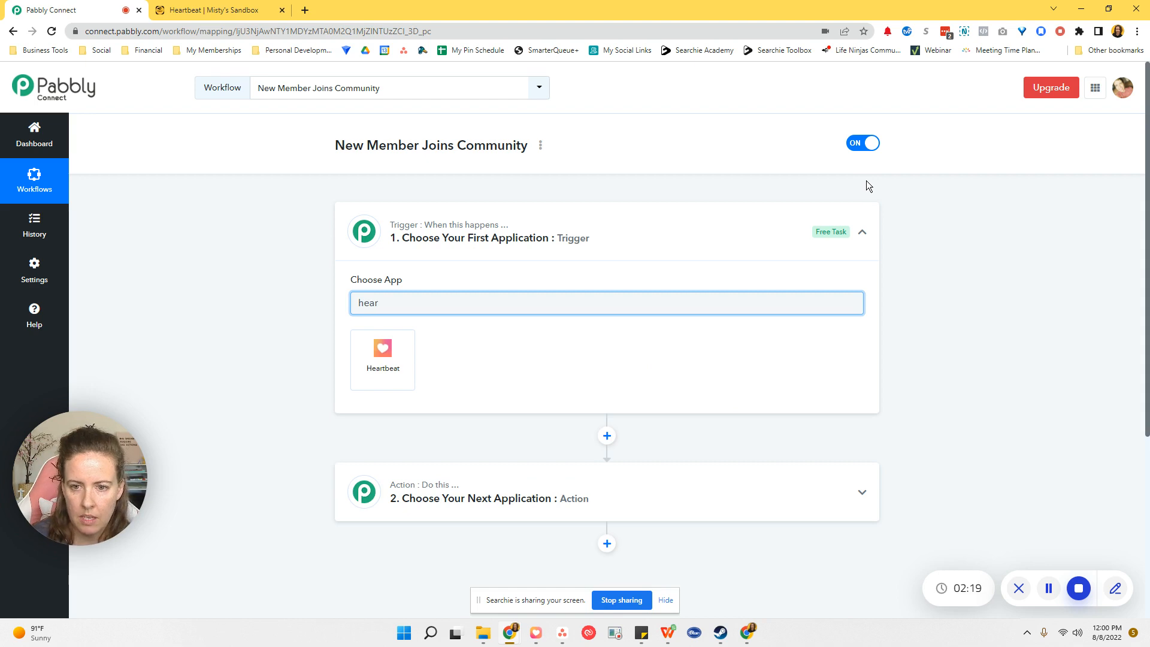
{"action": "left_click", "coordinate": [378, 350]}
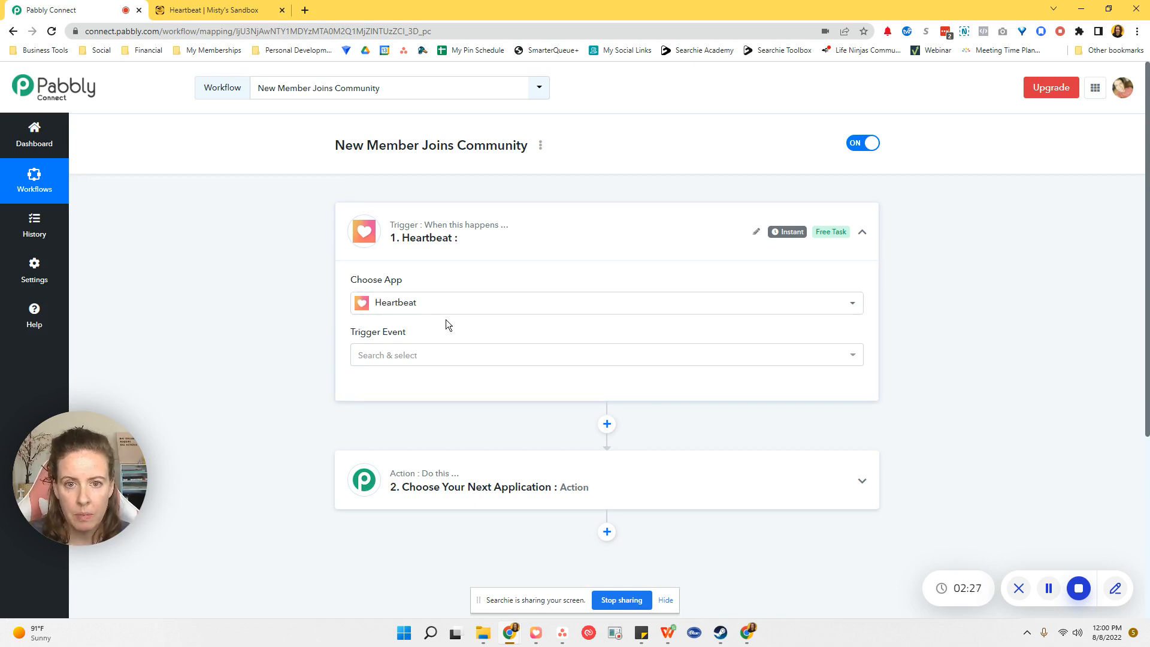
{"action": "left_click", "coordinate": [544, 361]}
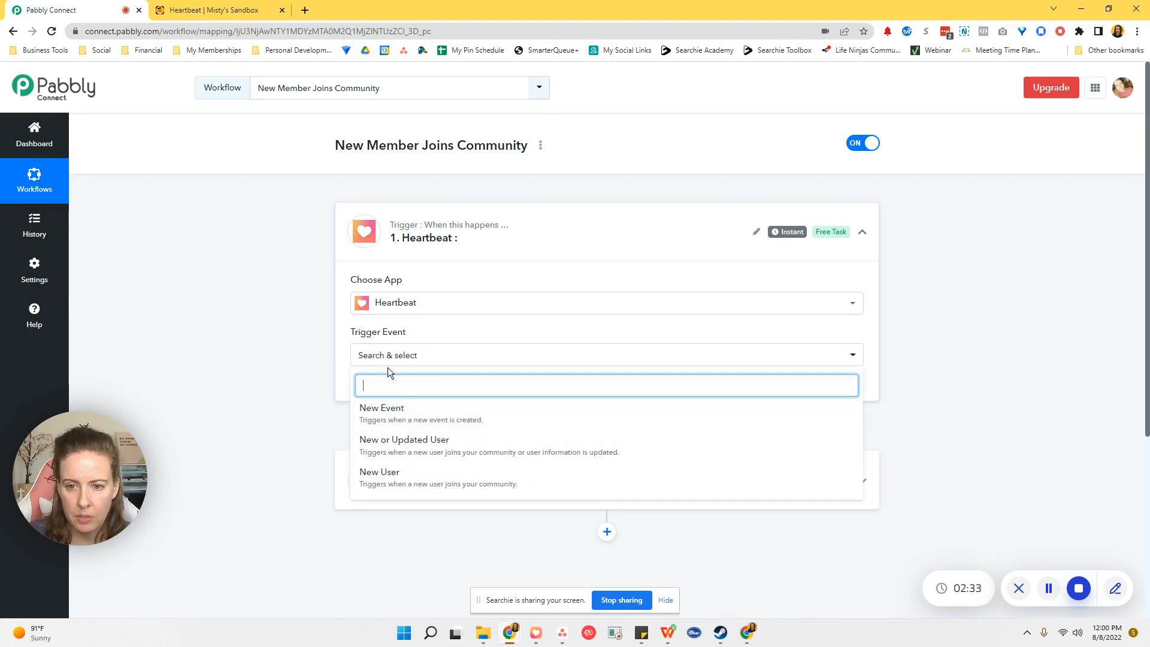
{"action": "left_click", "coordinate": [371, 477]}
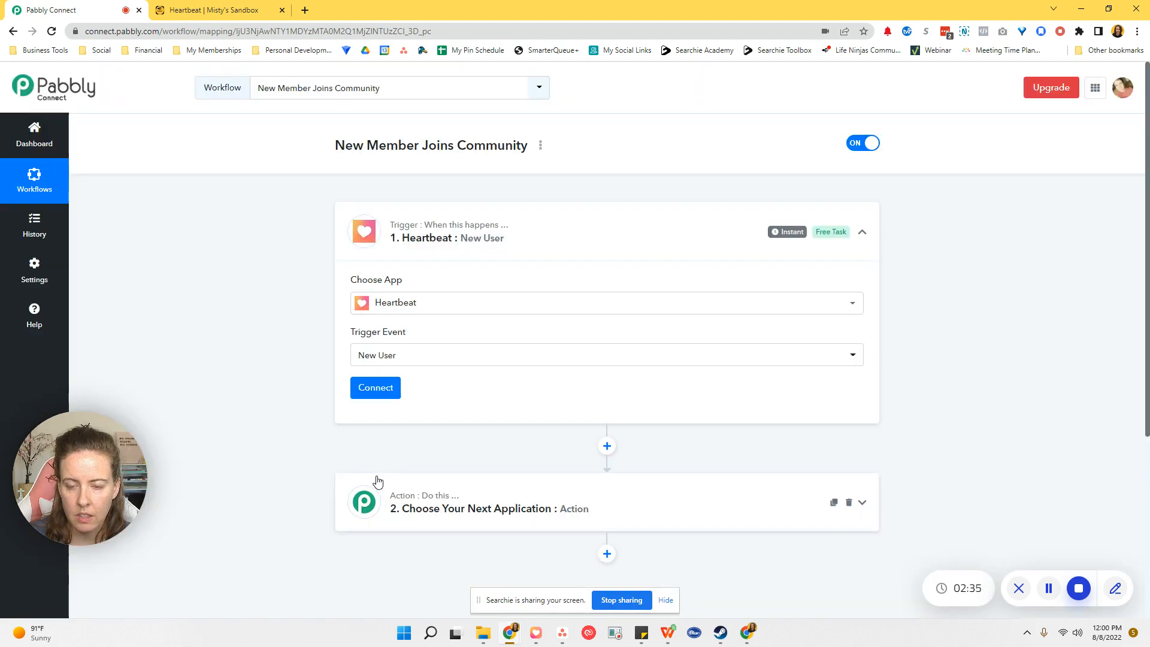
{"action": "left_click", "coordinate": [377, 388]}
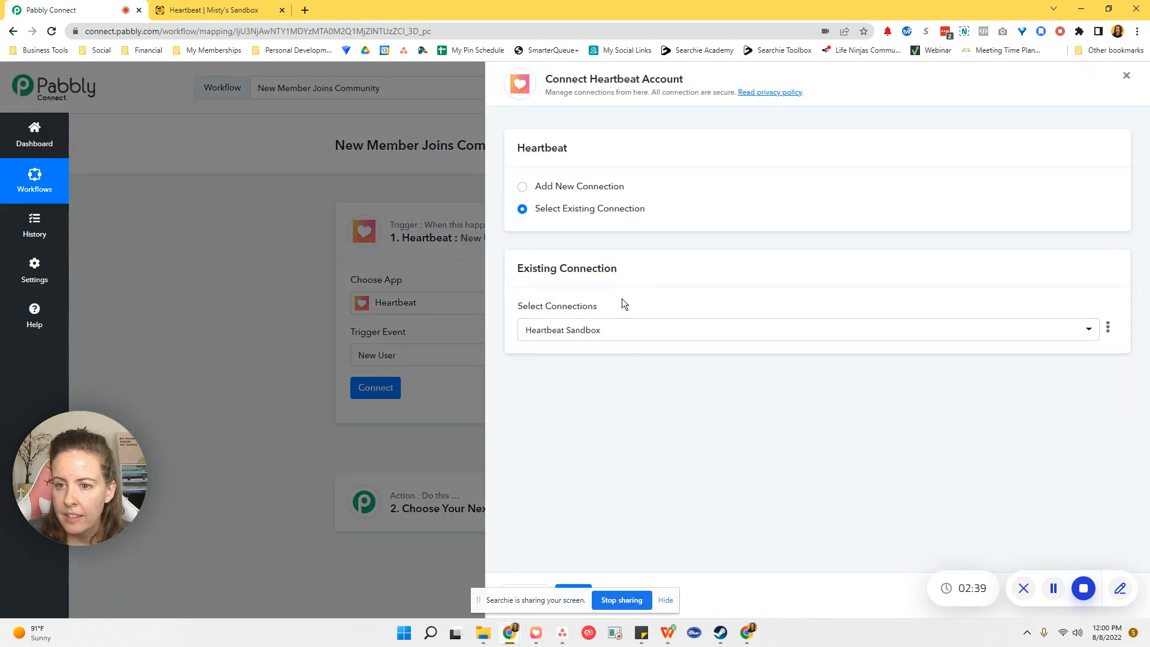
Step: Switch to adding a new Heartbeat connection, Heartbeat #3, ready to fill its empty Token field
{"action": "left_click", "coordinate": [638, 337]}
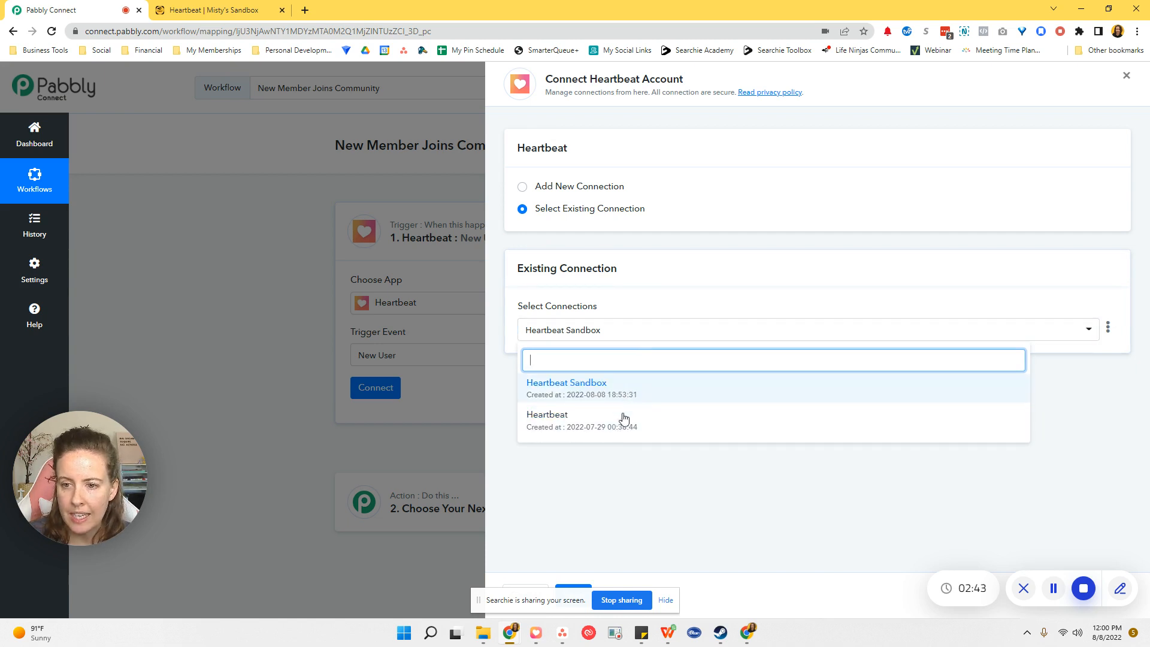
{"action": "left_click", "coordinate": [629, 468]}
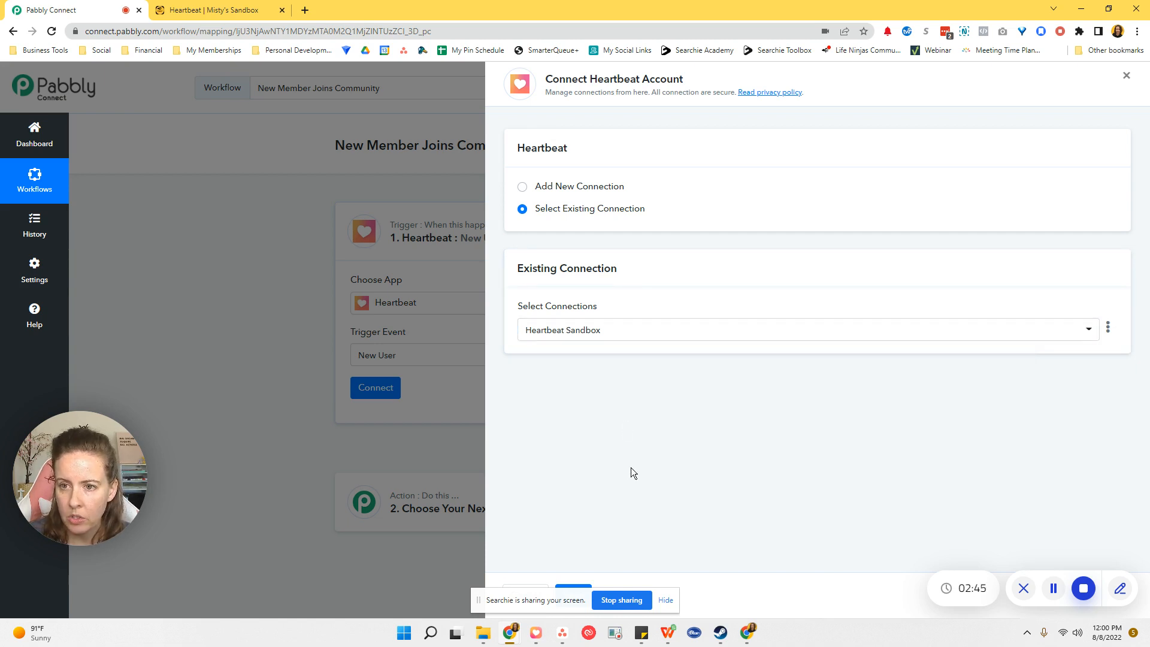
{"action": "left_click", "coordinate": [523, 187]}
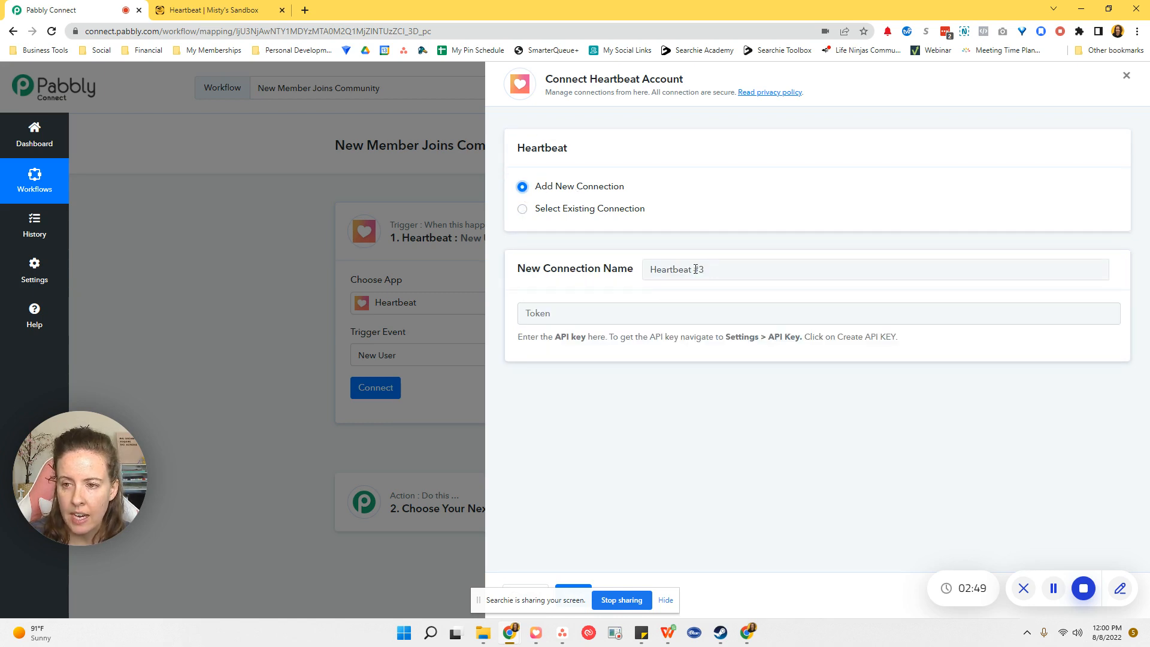
{"action": "left_click", "coordinate": [549, 319]}
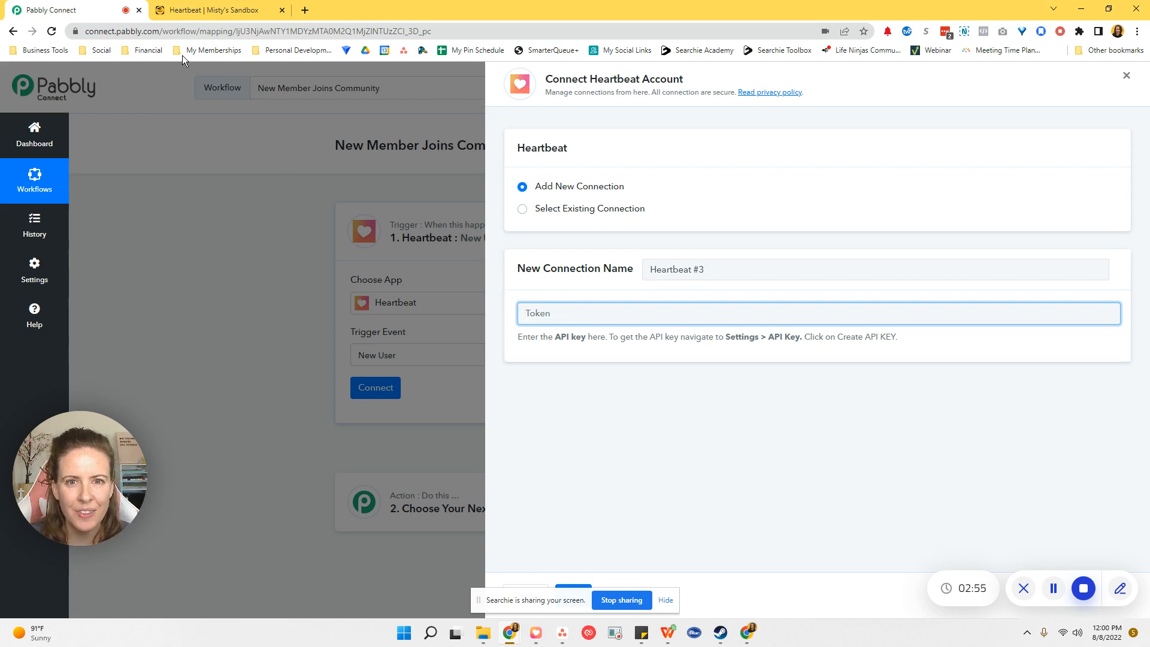
Step: Copy the existing Pabbly Connect API key from Heartbeat's API Keys settings, then return to Pabbly
{"action": "left_click", "coordinate": [230, 18]}
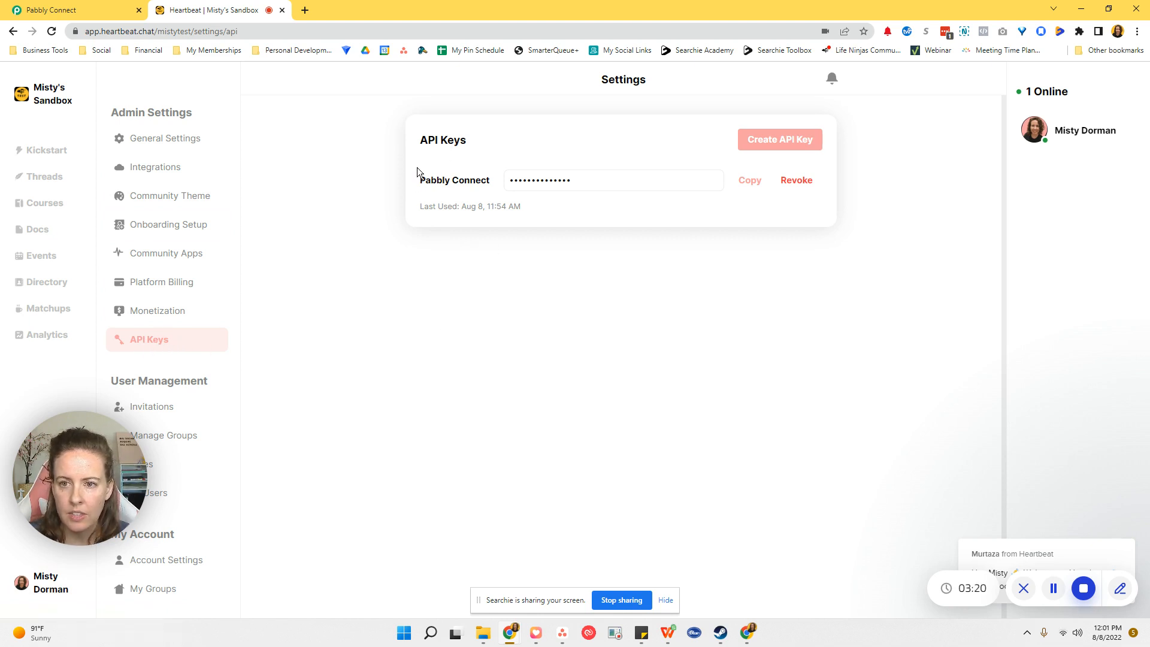
{"action": "left_click", "coordinate": [787, 146]}
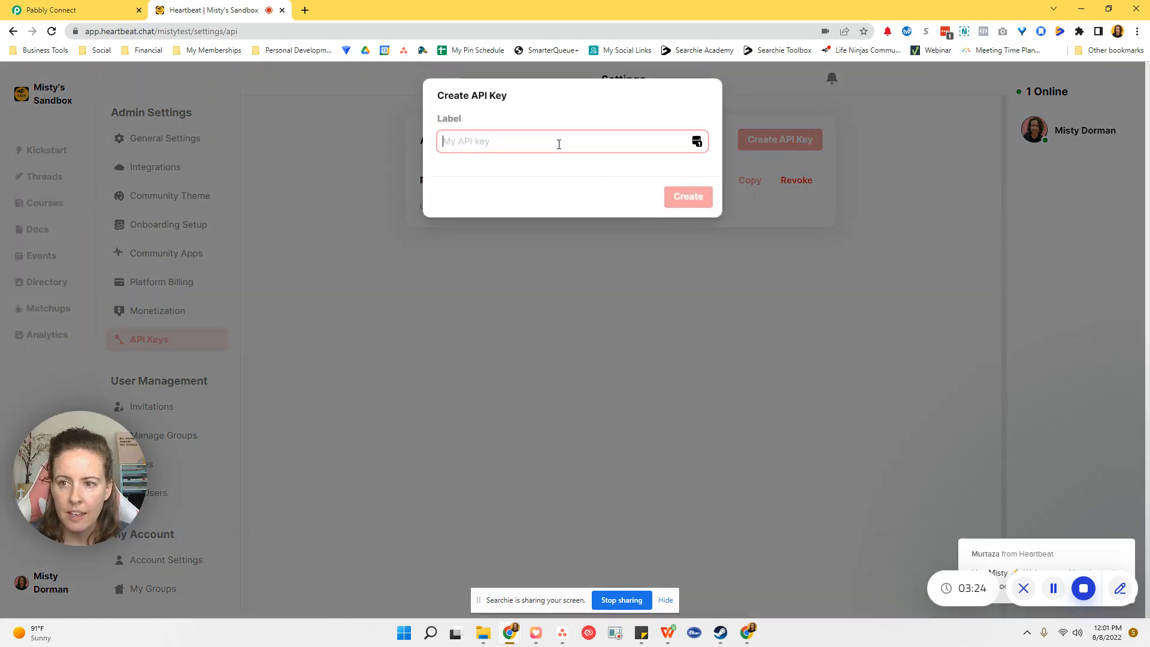
{"action": "left_click", "coordinate": [671, 247]}
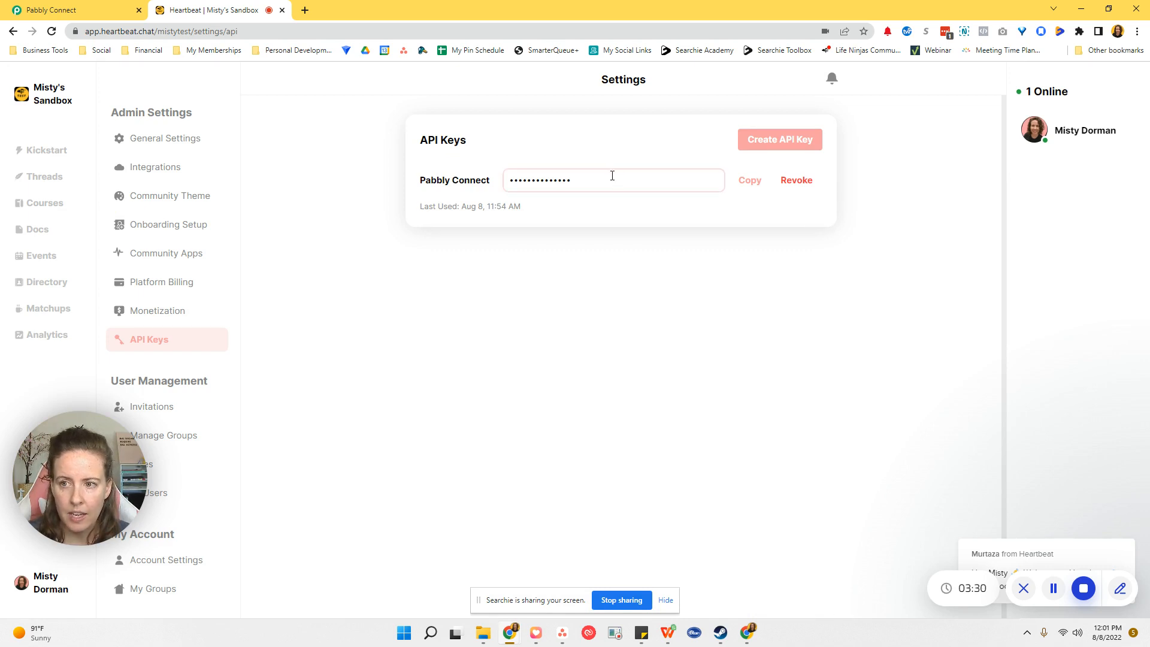
{"action": "left_click", "coordinate": [748, 187]}
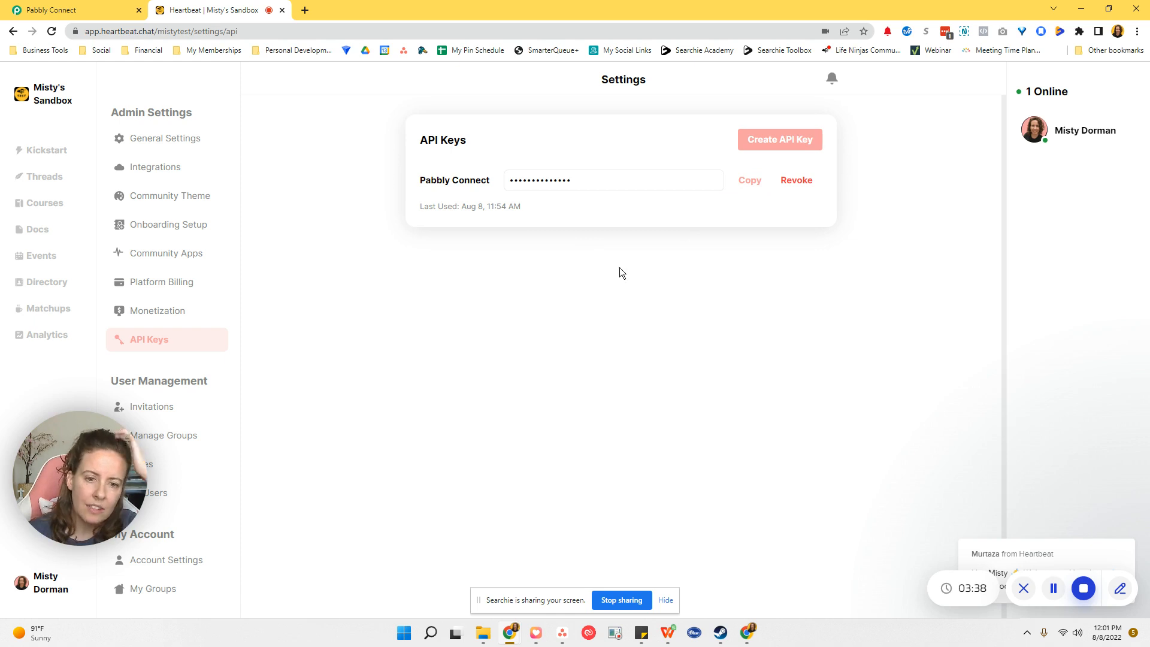
{"action": "left_click", "coordinate": [92, 12]}
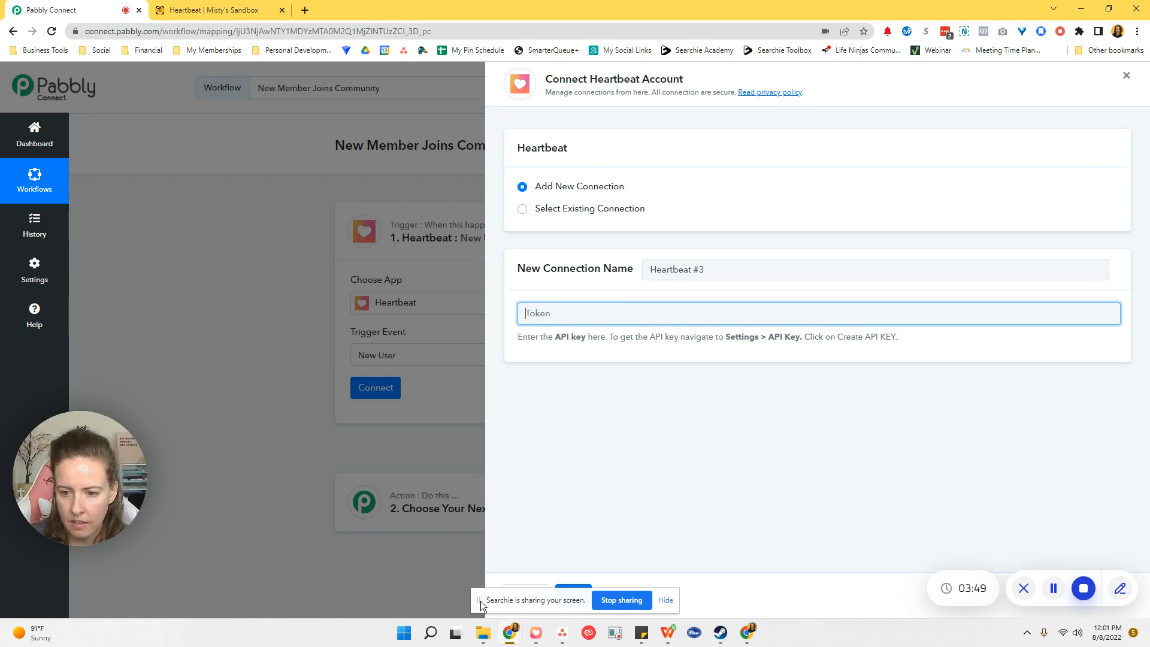
Step: Connect the trigger through the existing Heartbeat Sandbox connection and save it
{"action": "left_click_drag", "start_coordinate": [480, 601], "coordinate": [697, 598]}
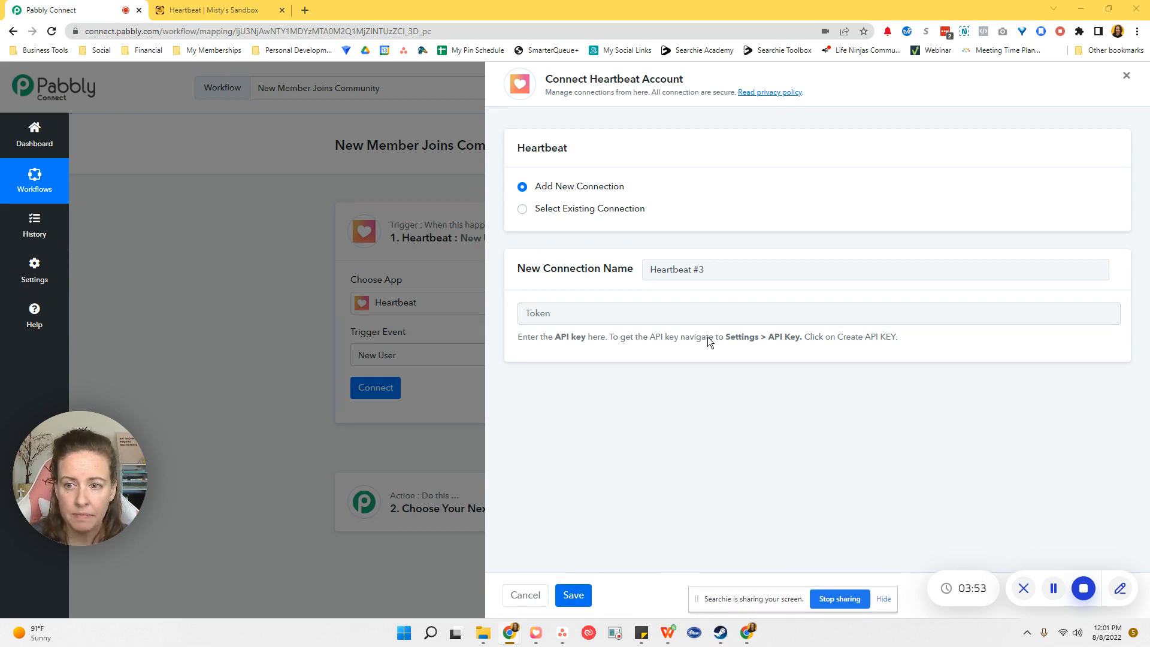
{"action": "left_click", "coordinate": [522, 209]}
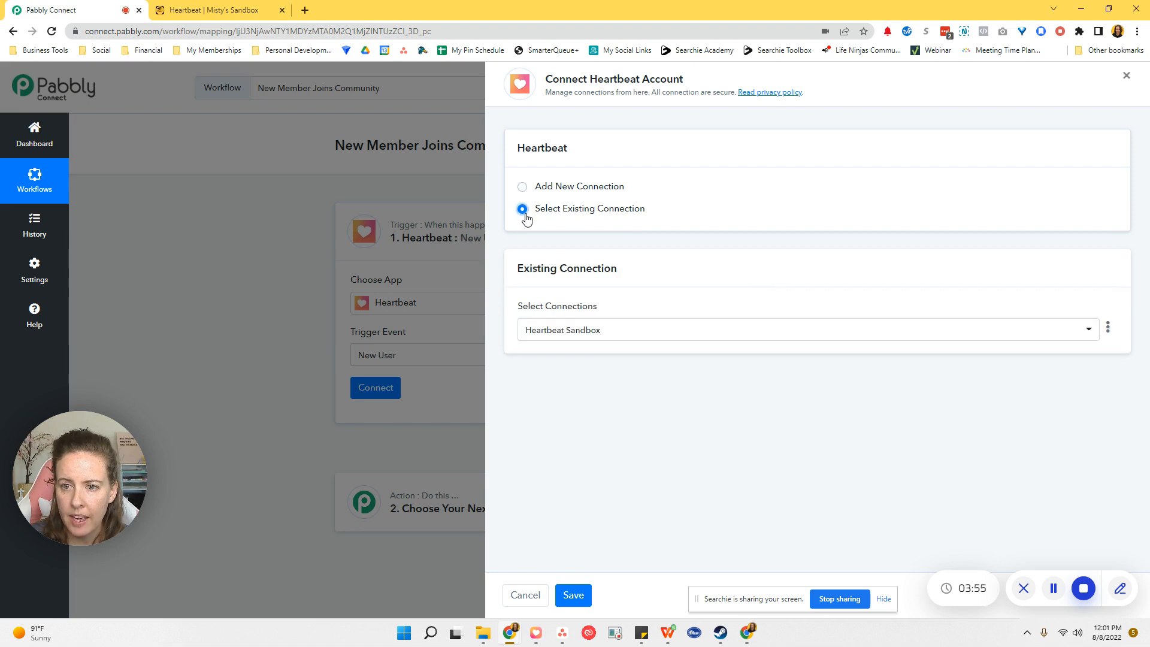
{"action": "left_click", "coordinate": [642, 337]}
{"action": "left_click", "coordinate": [642, 339]}
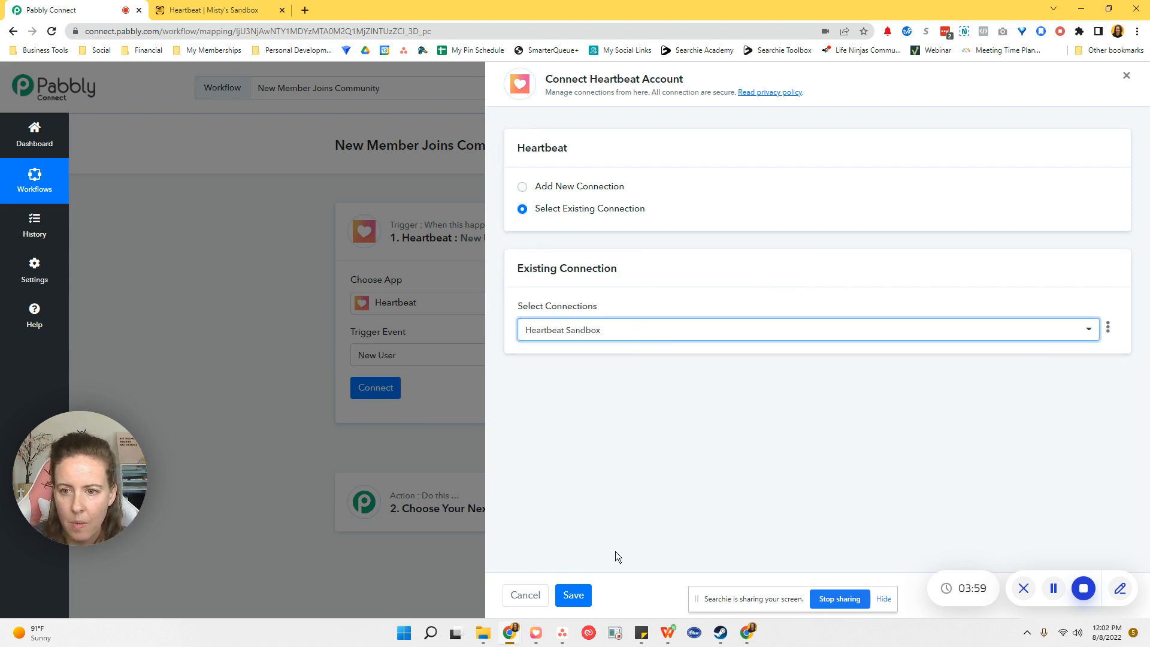
{"action": "left_click", "coordinate": [584, 602]}
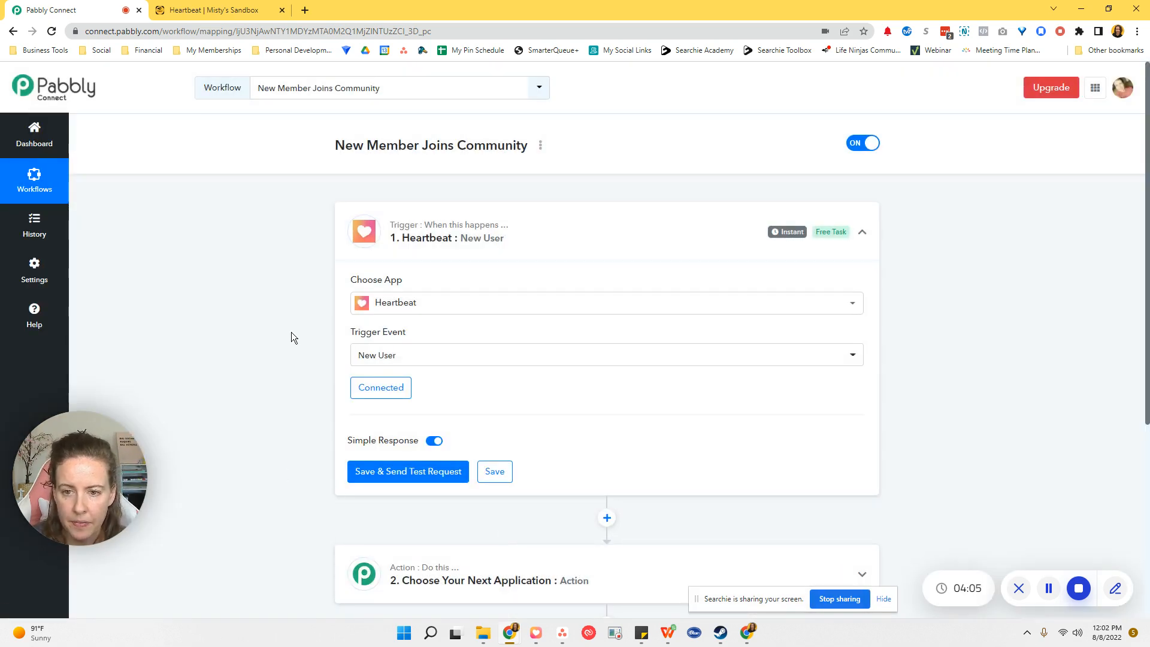
{"action": "scroll", "coordinate": [291, 332], "scroll_direction": "down", "scroll_amount": 3}
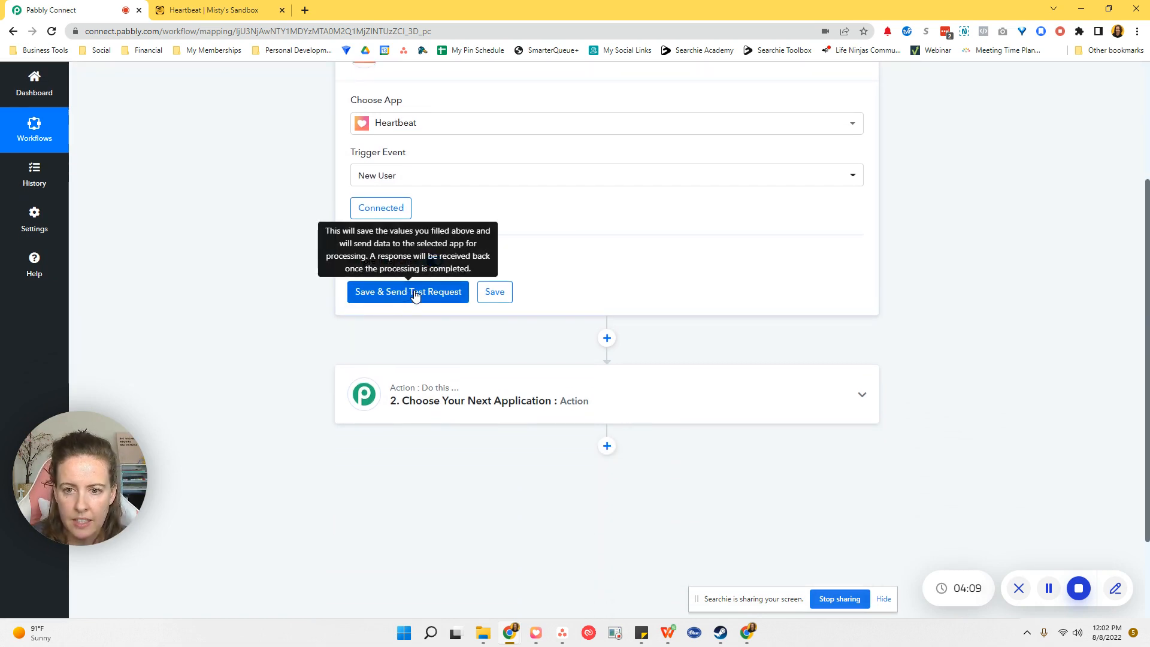
Step: Save the Heartbeat New User trigger and send a test request
{"action": "left_click", "coordinate": [414, 293]}
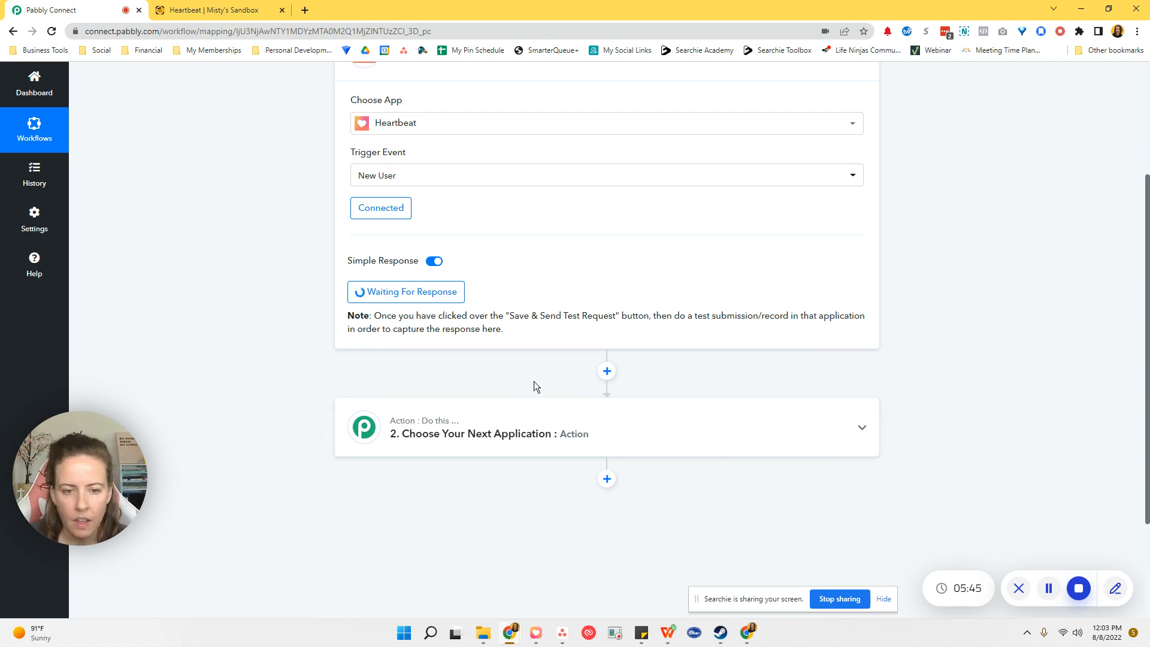
Step: Bring the separate Heartbeat sign-in window to the front
{"action": "key", "text": "alt+Tab"}
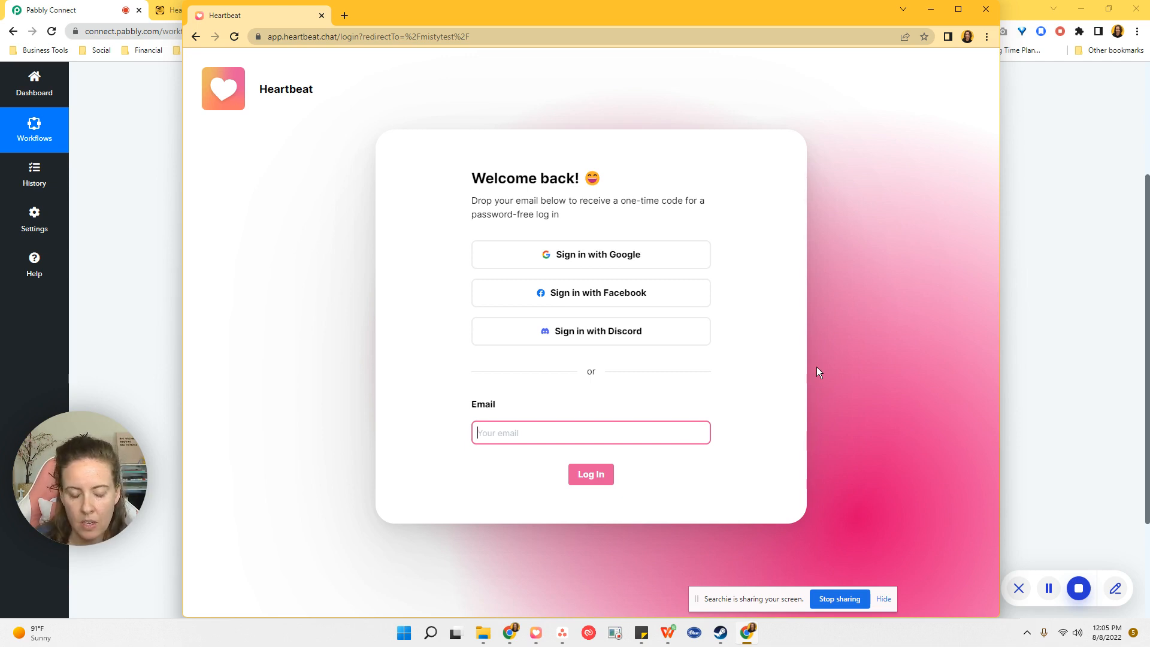
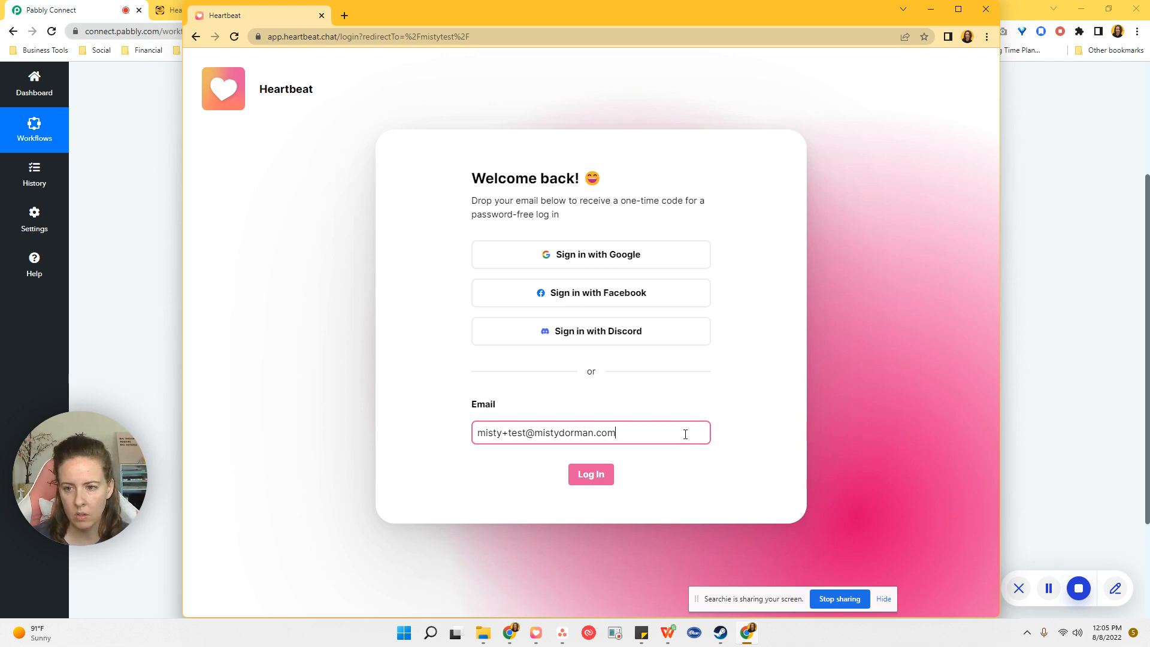
Step: Enter the test account's plus-addressed e-mail in Heartbeat's Email field and check it
{"action": "left_click_drag", "start_coordinate": [685, 432], "coordinate": [534, 432]}
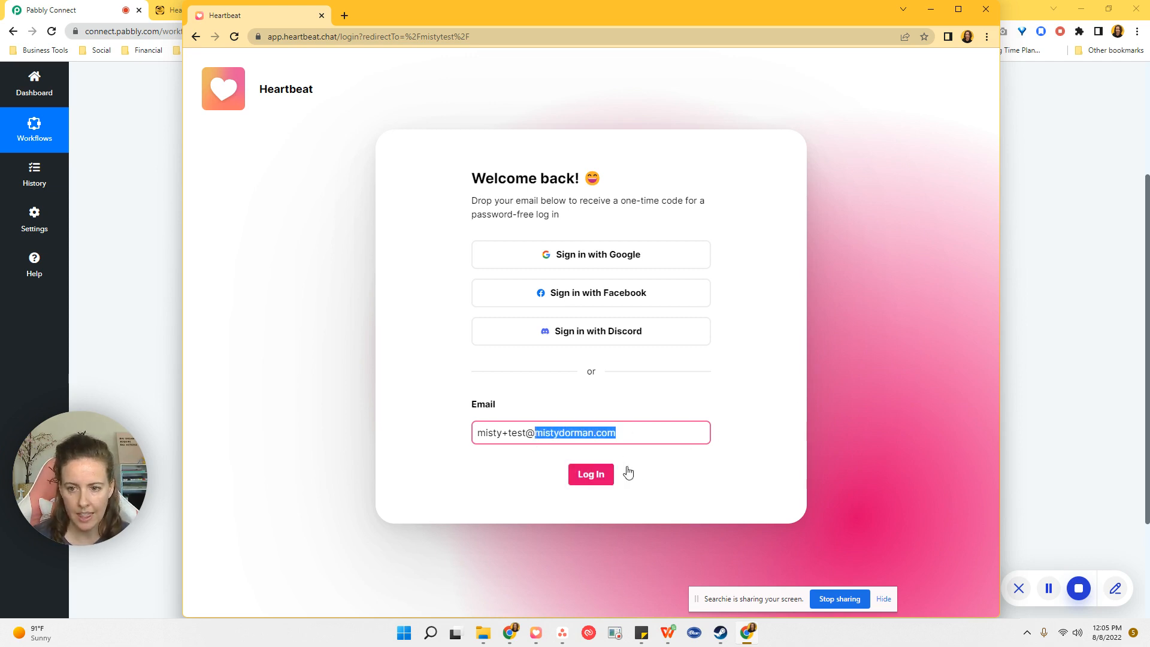
{"action": "left_click", "coordinate": [661, 432]}
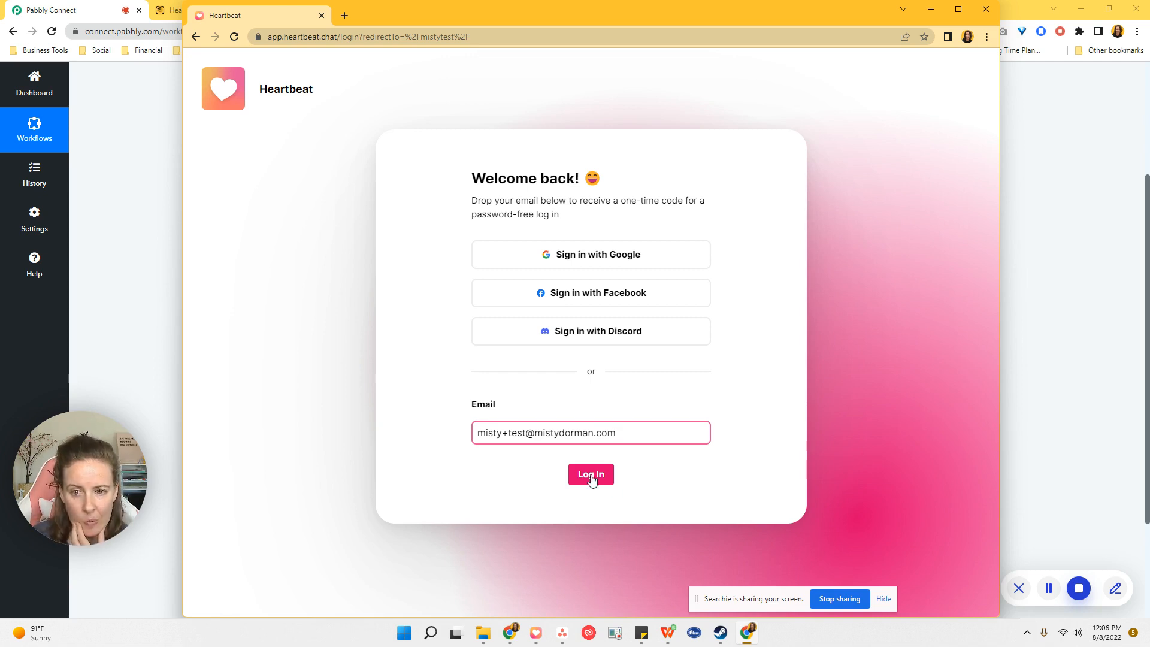
Step: Try other plus-tag variants in the e-mail, restore the 'test' tag, and submit the login
{"action": "left_click", "coordinate": [507, 431]}
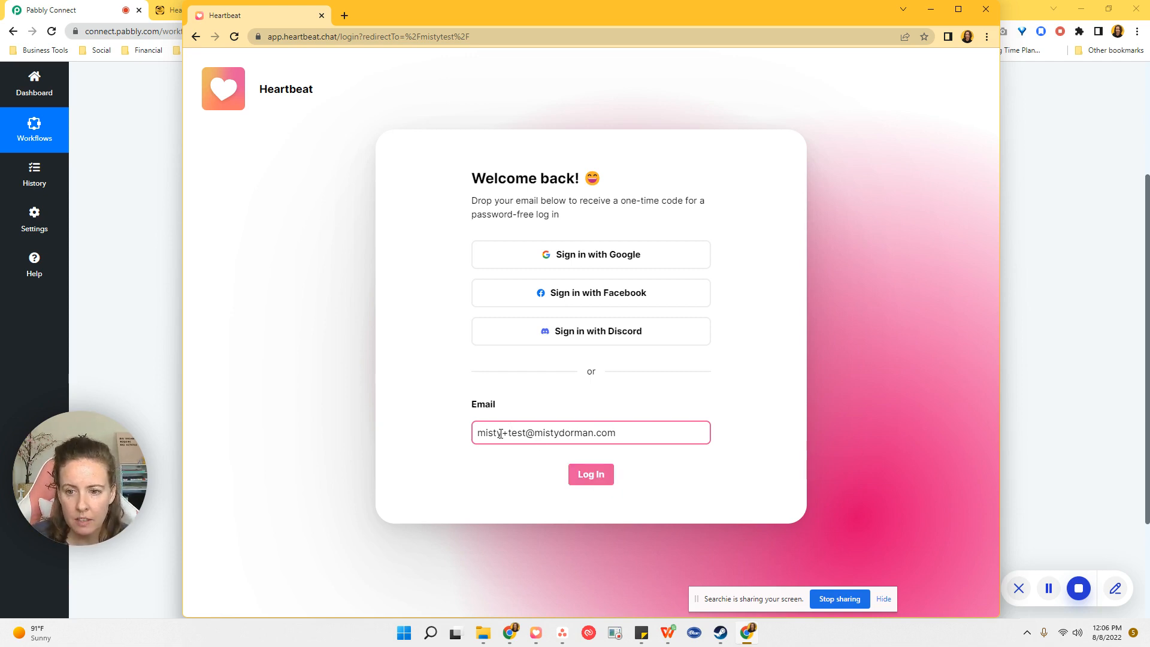
{"action": "left_click_drag", "start_coordinate": [500, 433], "coordinate": [526, 433]}
{"action": "left_click", "coordinate": [508, 433]}
{"action": "type", "text": "1"}
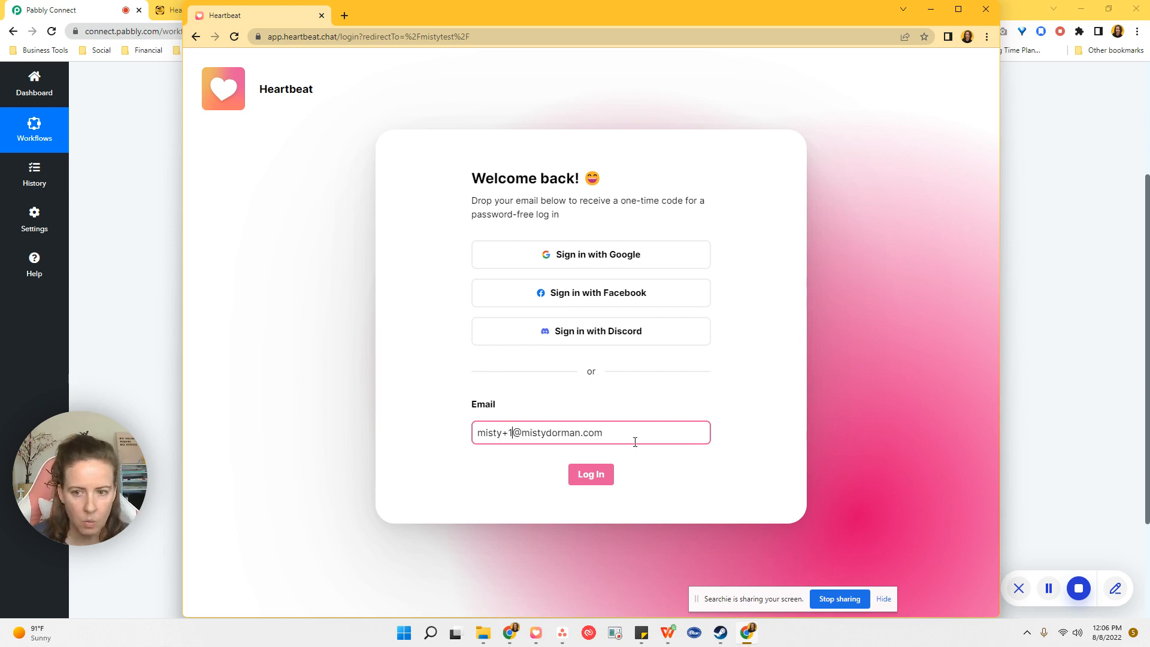
{"action": "key", "text": "BackSpace"}
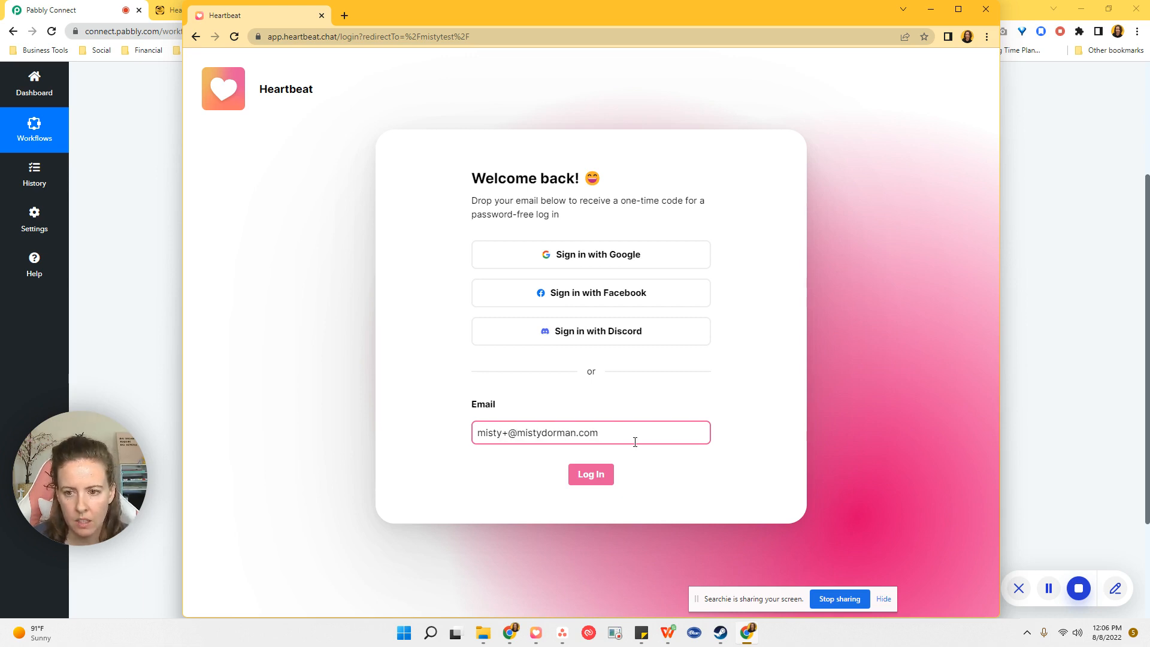
{"action": "type", "text": "test1"}
{"action": "key", "text": "BackSpace"}
{"action": "type", "text": "2"}
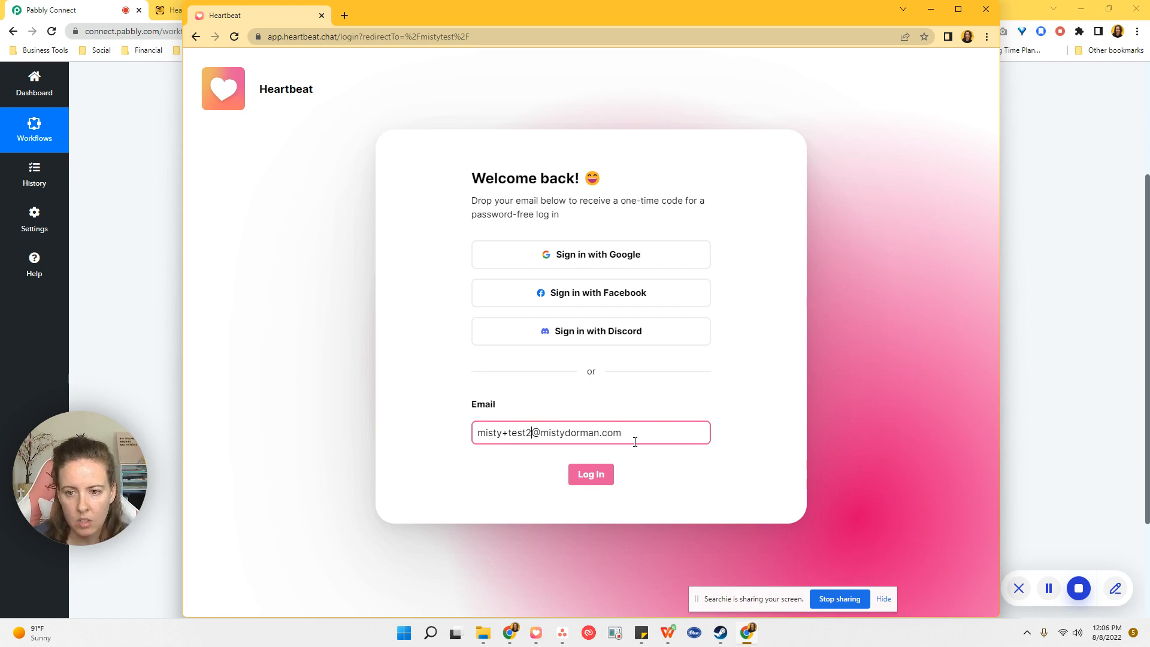
{"action": "key", "text": "BackSpace"}
{"action": "type", "text": "3"}
{"action": "key", "text": "BackSpace"}
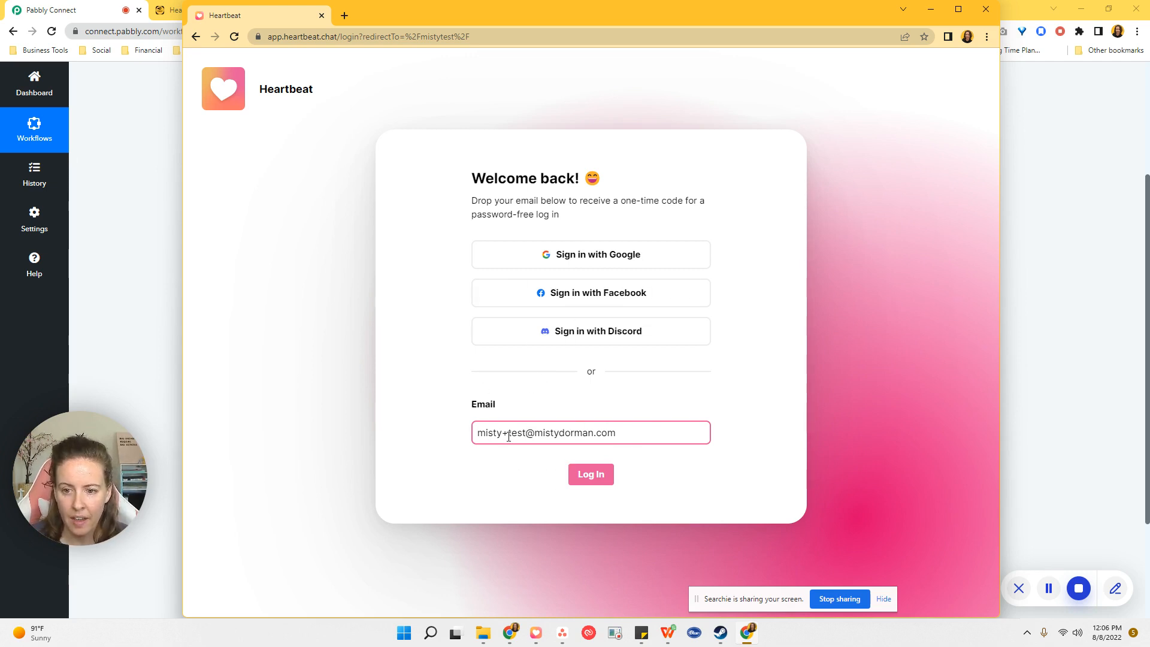
{"action": "left_click", "coordinate": [593, 484]}
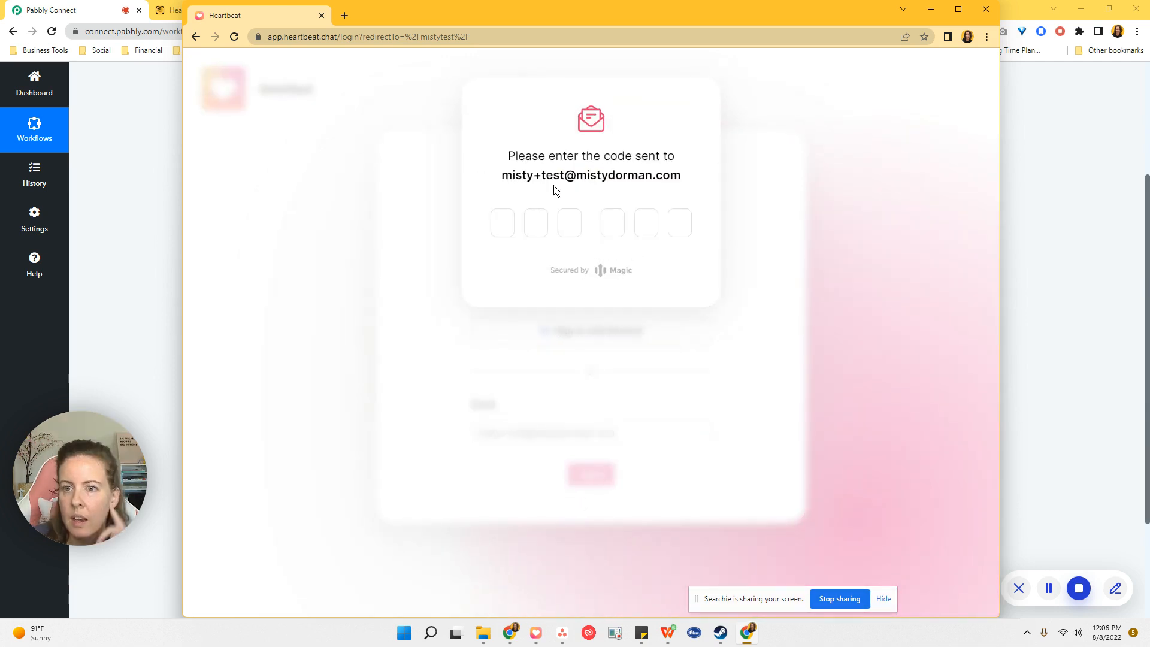
Step: Focus the first box of the six-digit one-time code prompt and return to its window
{"action": "left_click", "coordinate": [504, 214]}
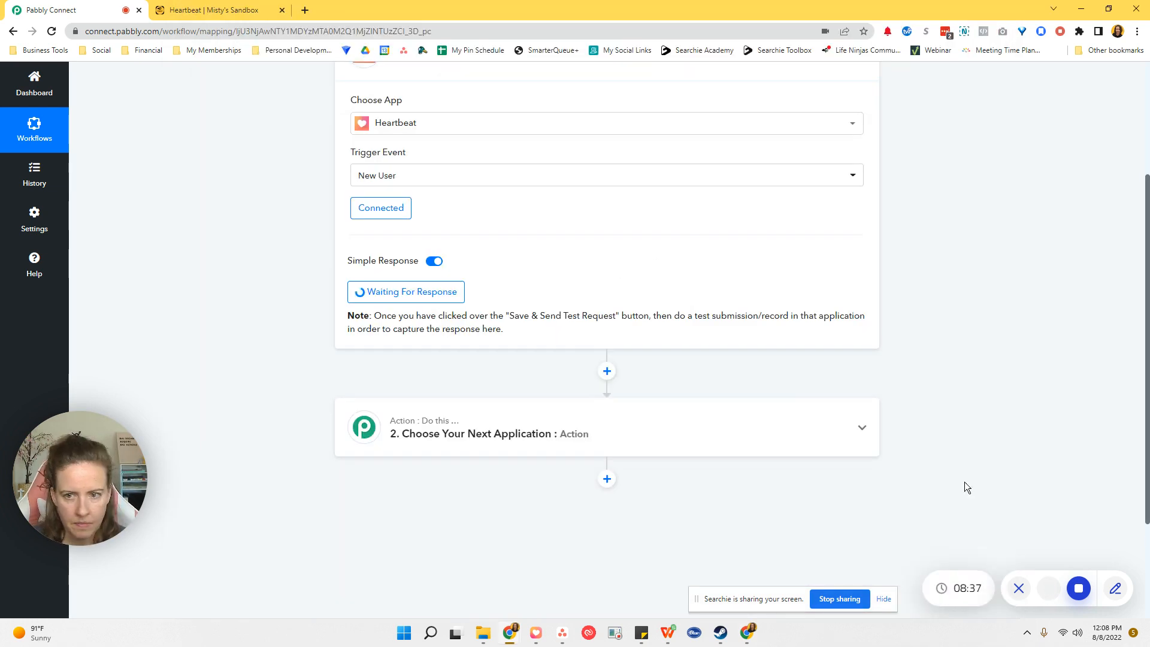
{"action": "key", "text": "alt+Tab"}
{"action": "key", "text": "alt+Tab"}
{"action": "key", "text": "alt+Tab"}
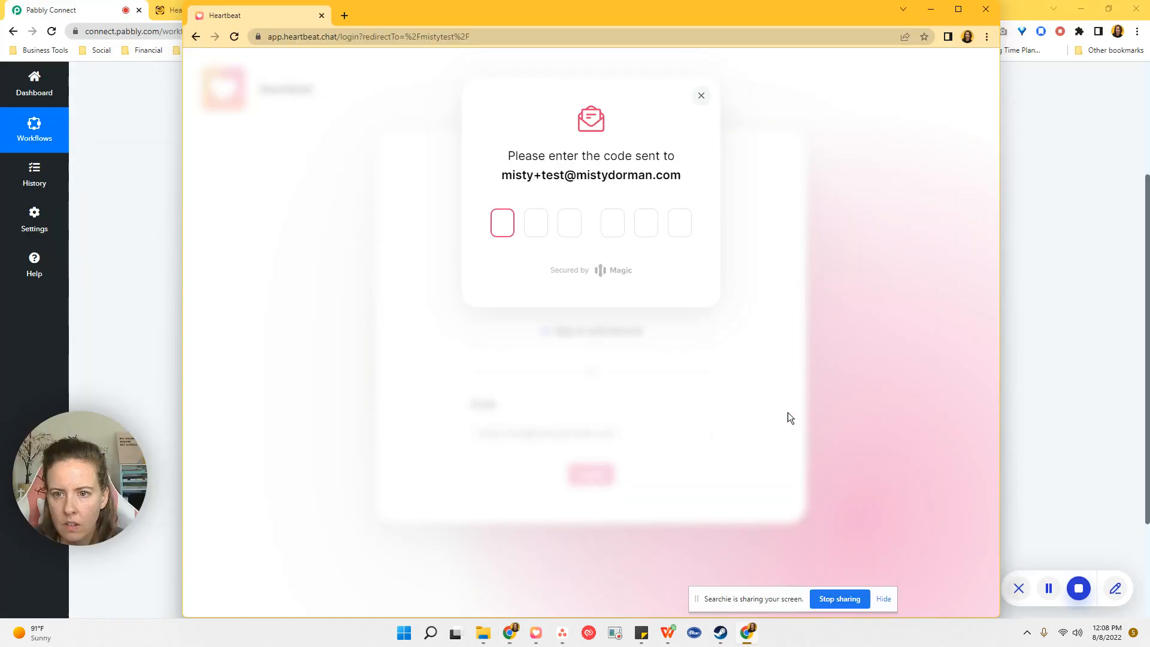
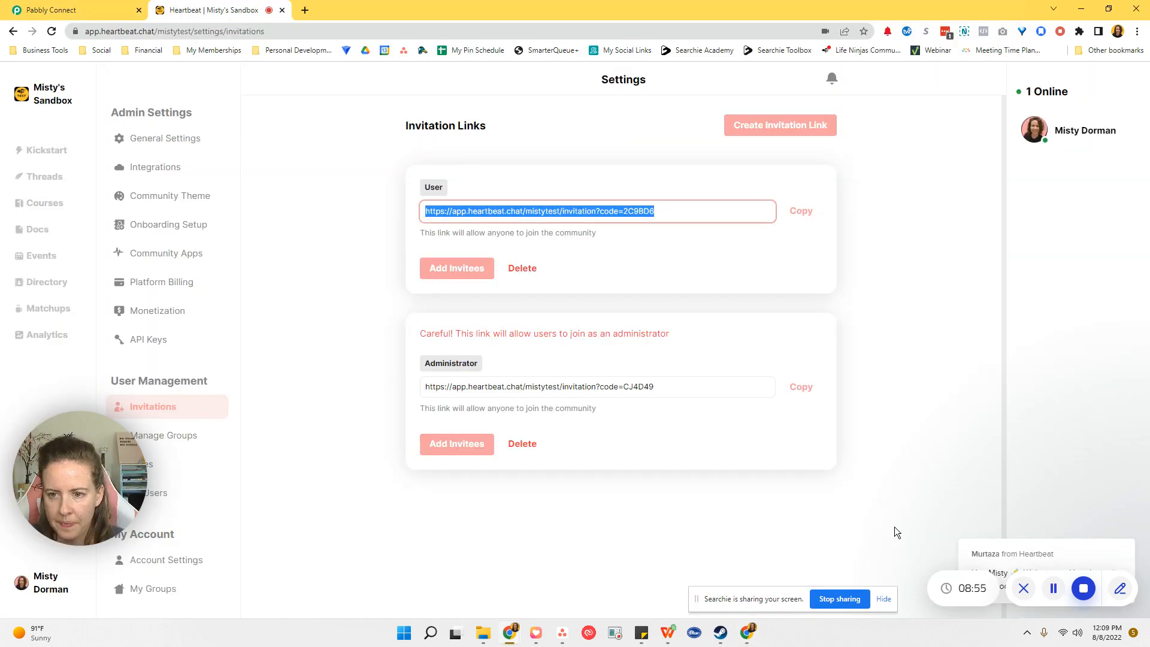
Step: Enter the emailed login verification code and bring the community onboarding window forward
{"action": "key", "text": "alt+Tab"}
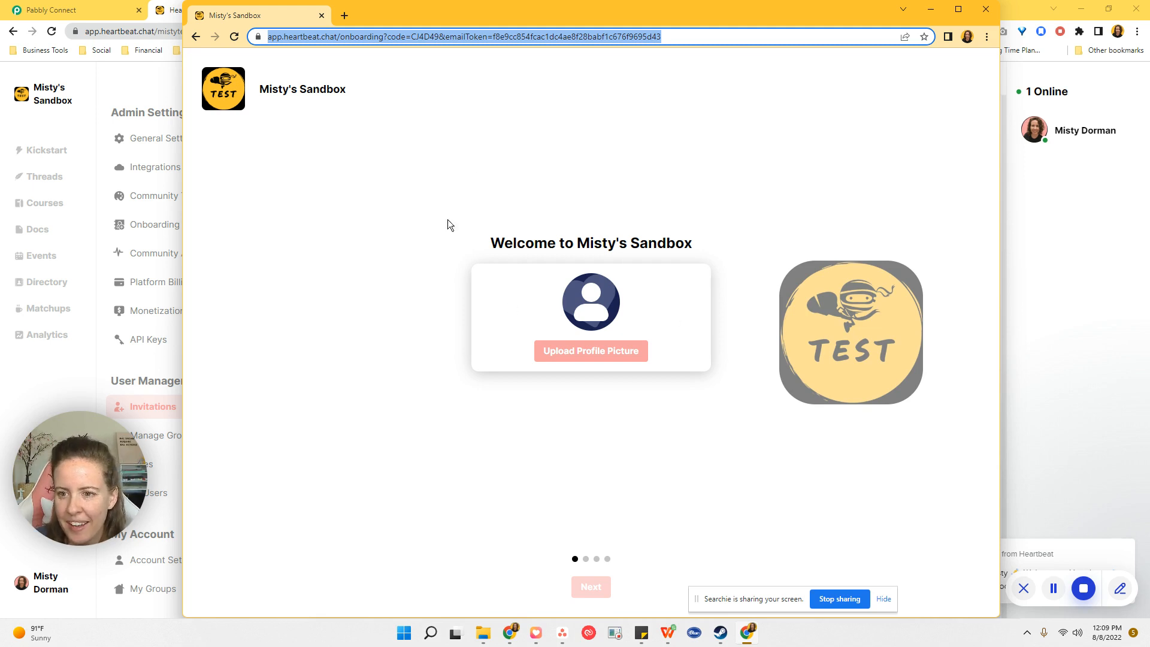
Step: Upload the pink bio photo as the test member's profile picture
{"action": "left_click", "coordinate": [577, 347]}
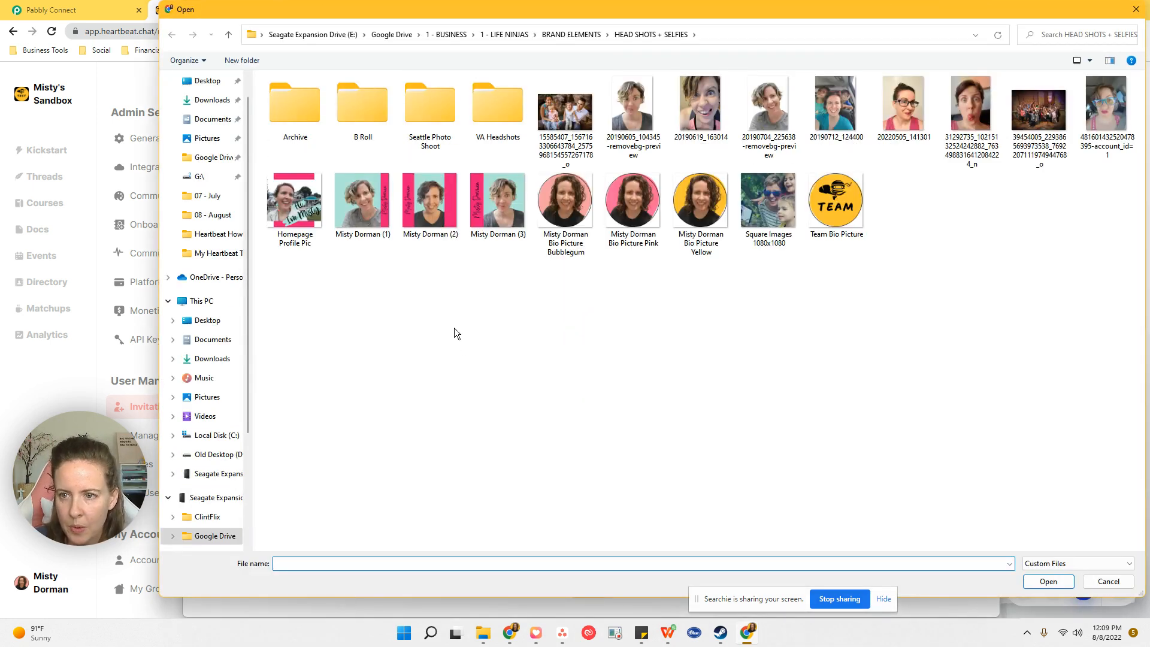
{"action": "double_click", "coordinate": [626, 204]}
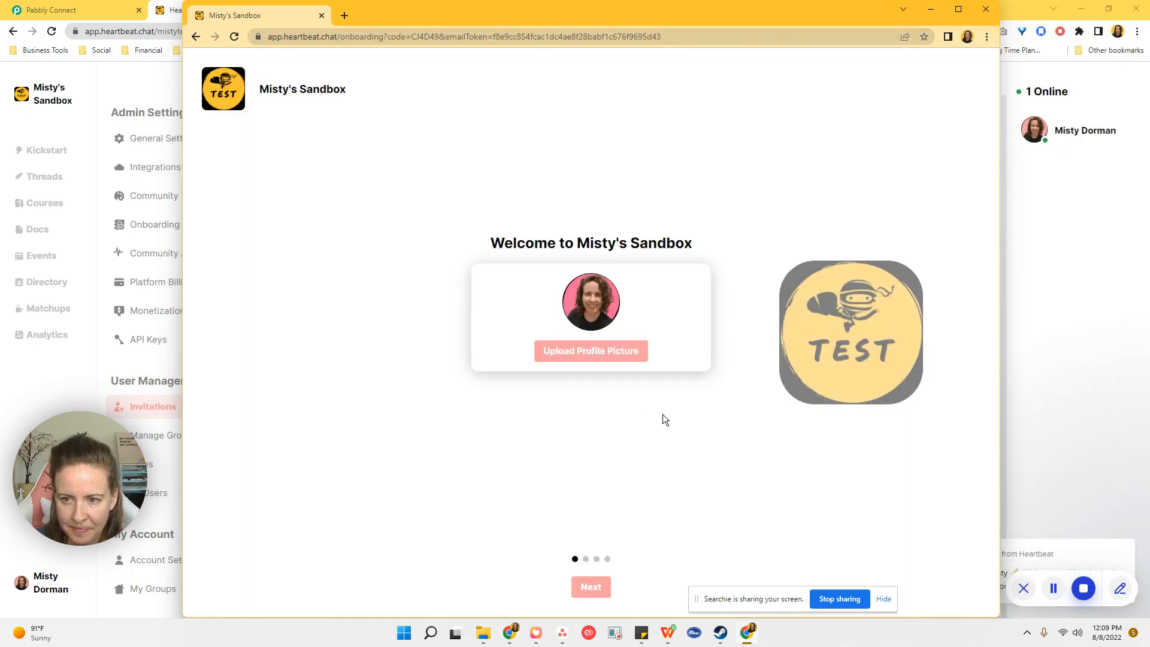
{"action": "left_click", "coordinate": [590, 587]}
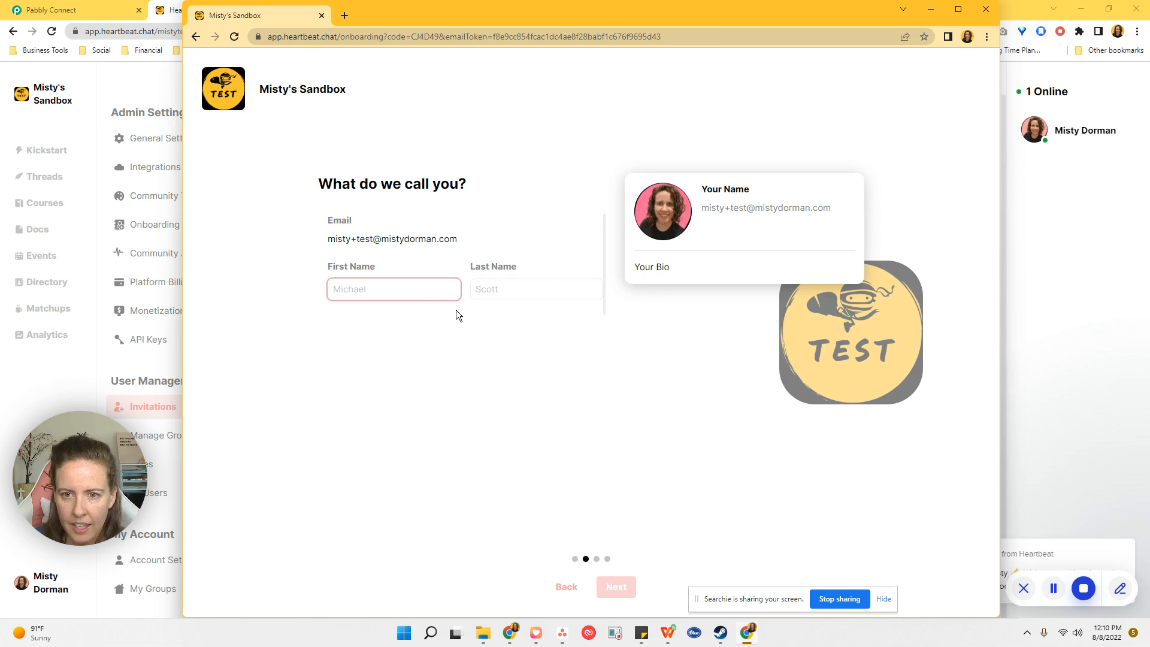
Step: Set the member's first and last name to Test Test
{"action": "type", "text": "TEST"}
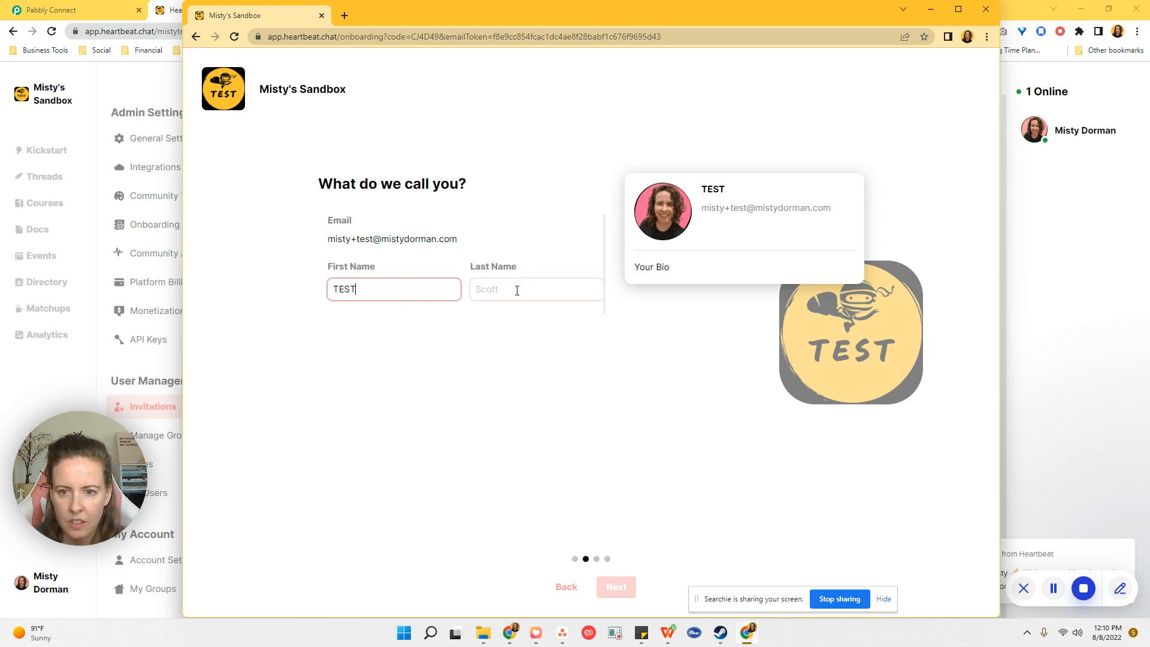
{"action": "left_click", "coordinate": [516, 290]}
{"action": "type", "text": "Test"}
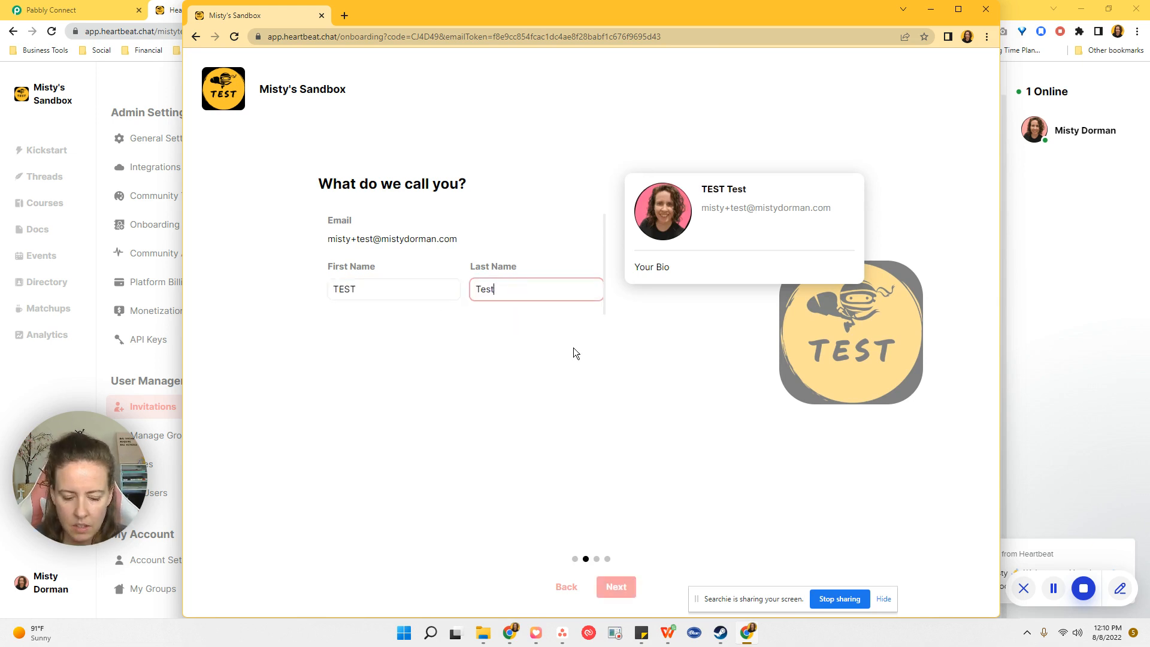
{"action": "key", "text": "BackSpace"}
{"action": "key", "text": "BackSpace"}
{"action": "type", "text": "est"}
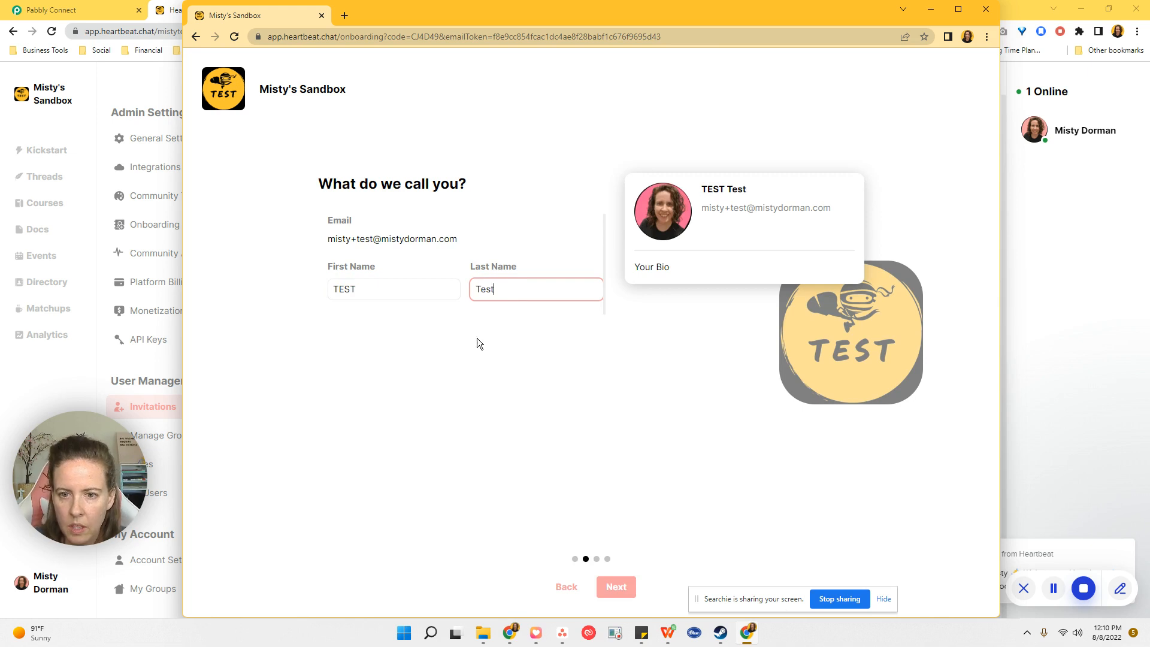
{"action": "left_click_drag", "start_coordinate": [383, 288], "coordinate": [345, 288]}
{"action": "key", "text": "BackSpace"}
{"action": "key", "text": "BackSpace"}
{"action": "type", "text": "est"}
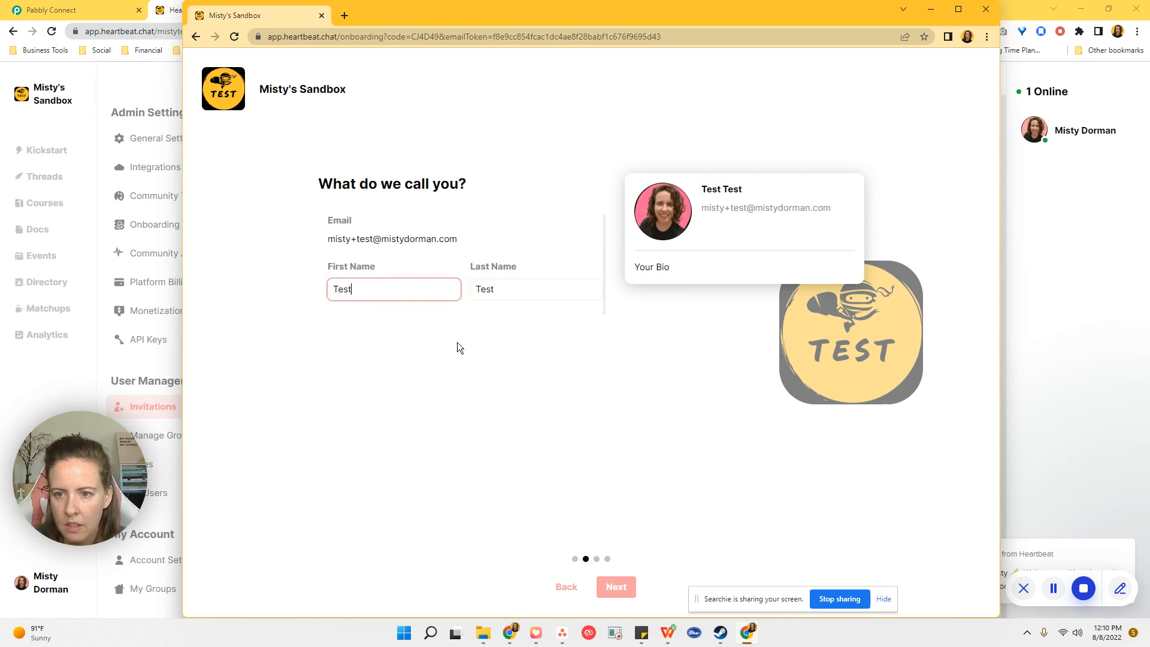
{"action": "left_click", "coordinate": [627, 591]}
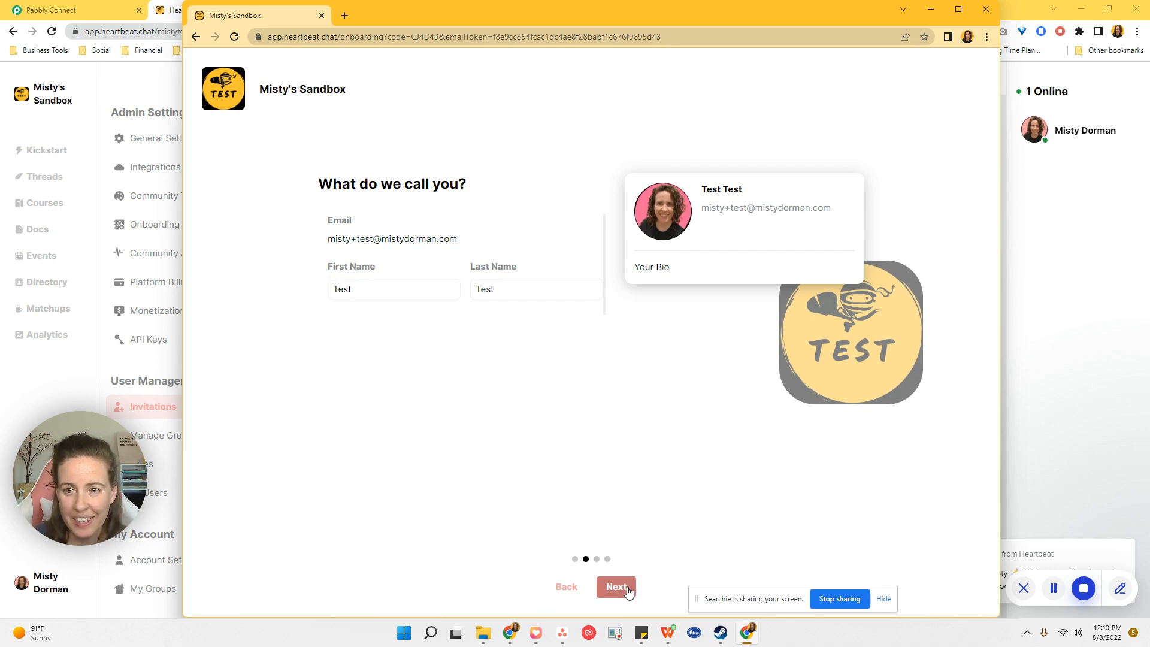
Step: Answer both bio questions with 'test', finish onboarding, and minimize the onboarding window
{"action": "left_click", "coordinate": [628, 589]}
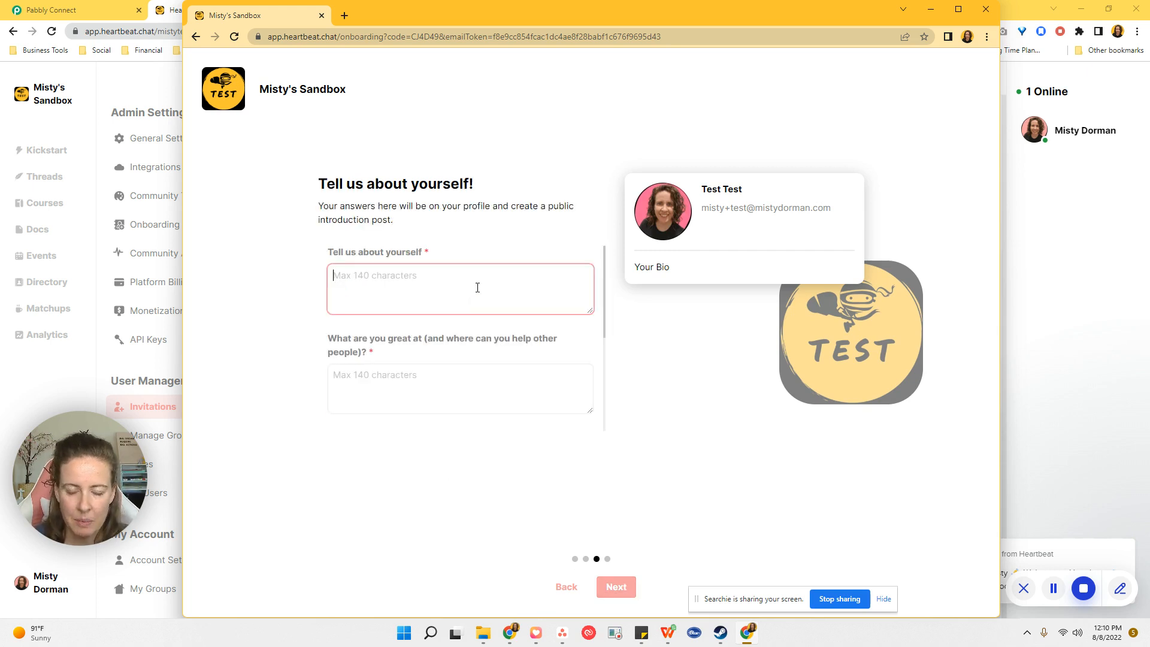
{"action": "type", "text": "test"}
{"action": "left_click", "coordinate": [376, 379]}
{"action": "type", "text": "test"}
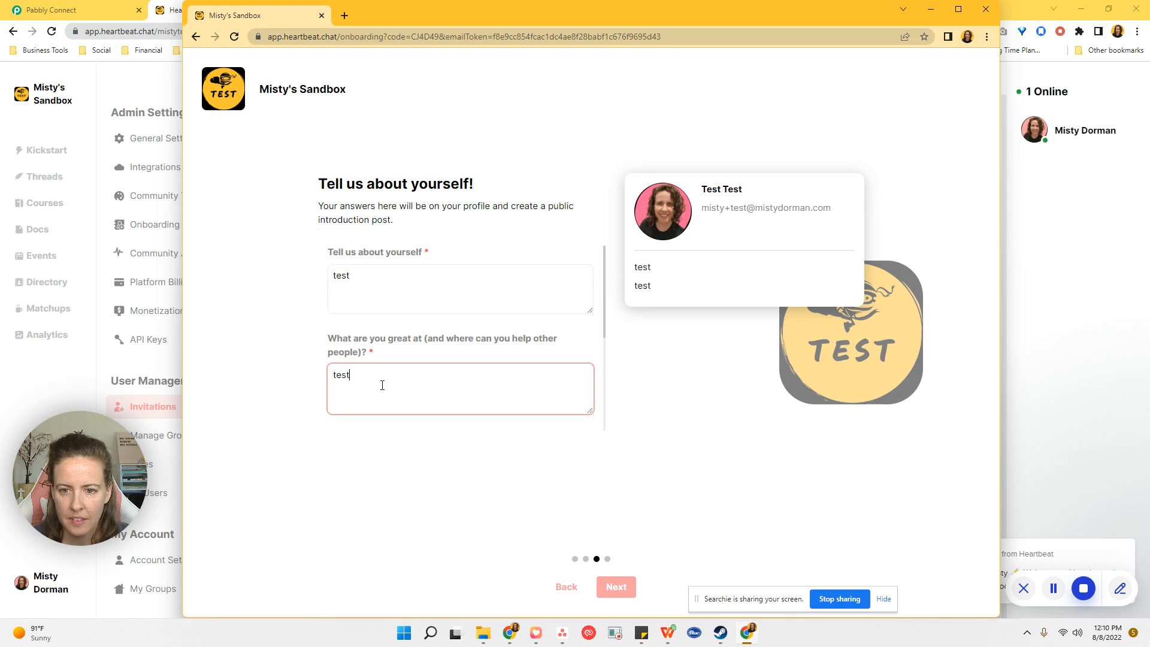
{"action": "scroll", "coordinate": [382, 385], "scroll_direction": "down", "scroll_amount": 3}
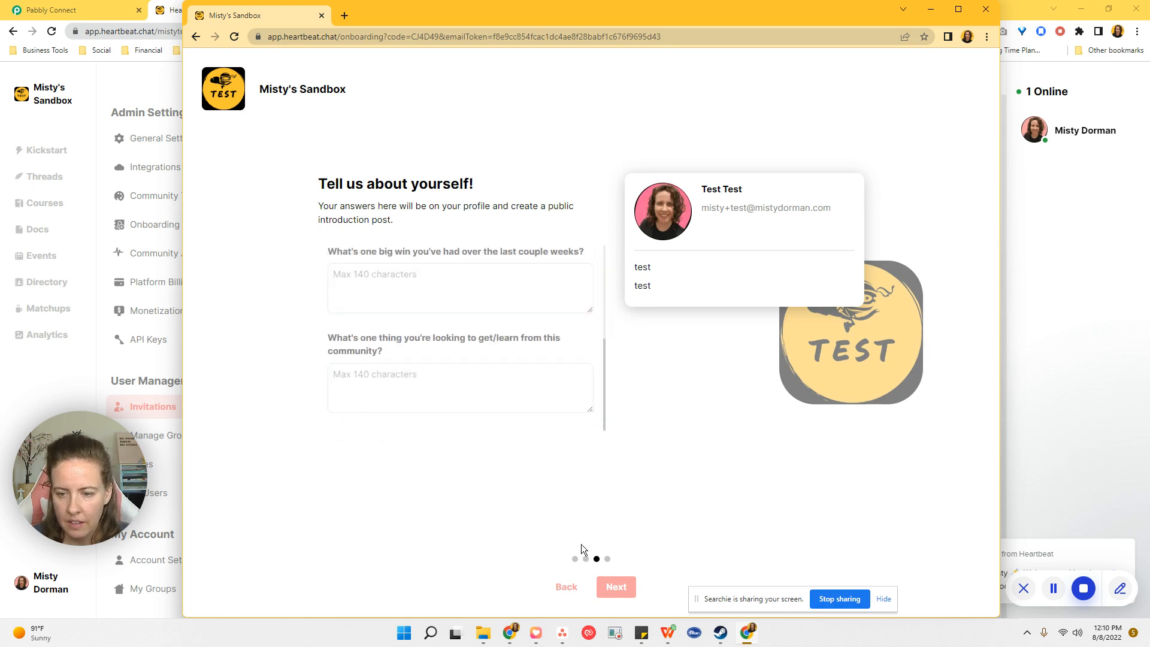
{"action": "left_click", "coordinate": [616, 587]}
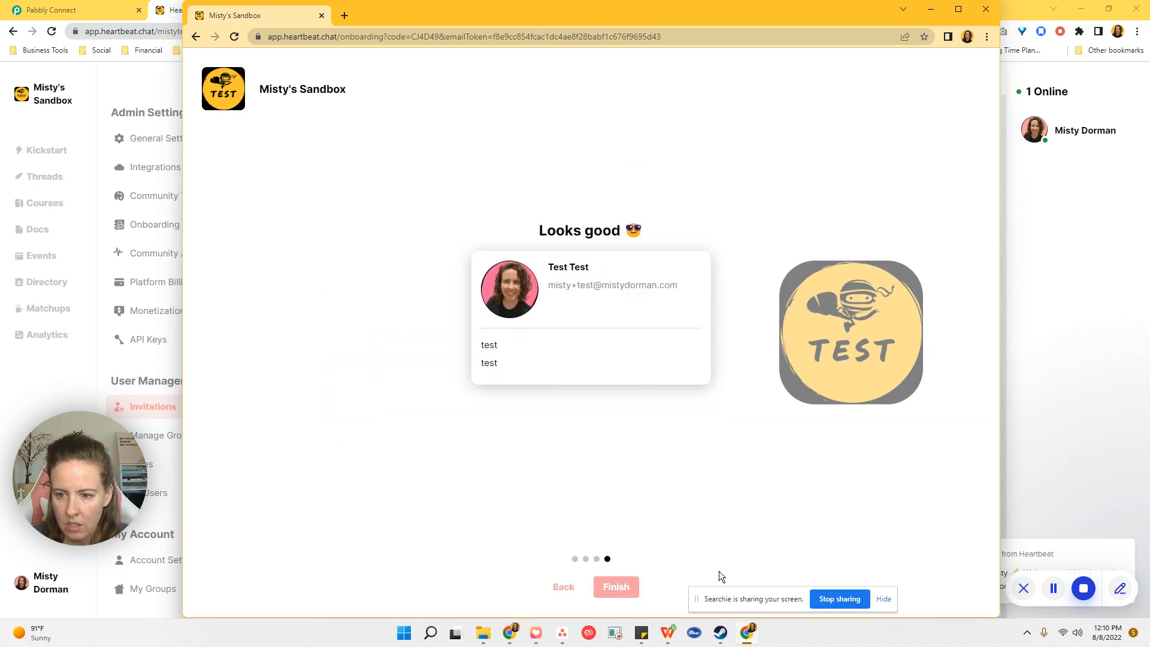
{"action": "left_click", "coordinate": [616, 588]}
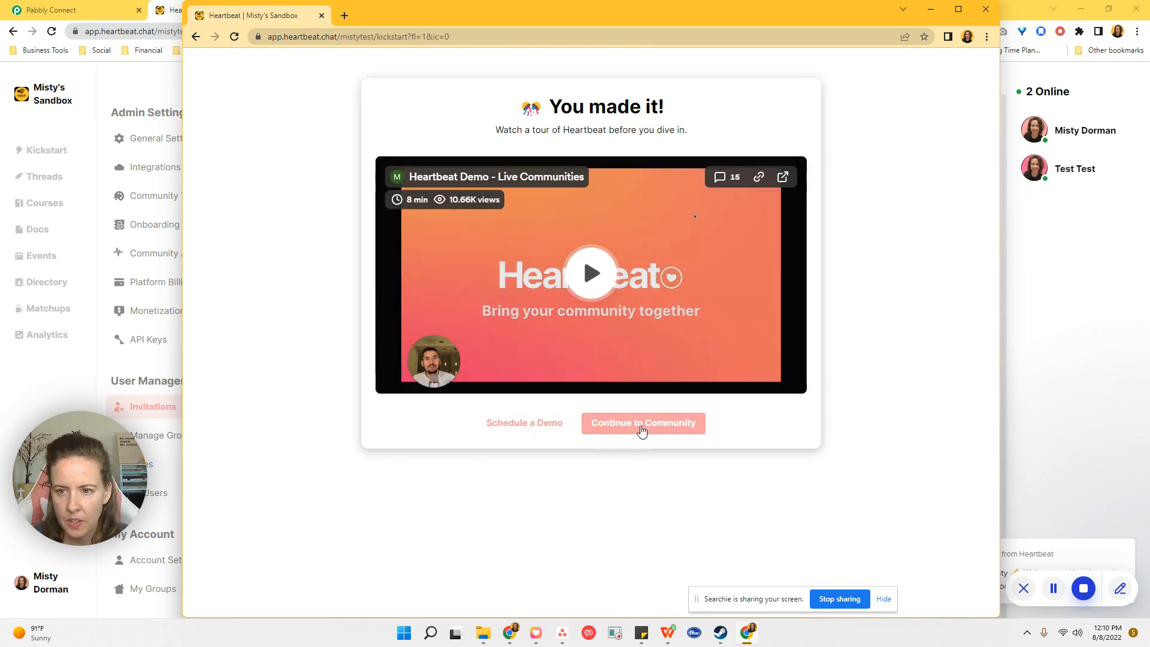
{"action": "left_click", "coordinate": [934, 10]}
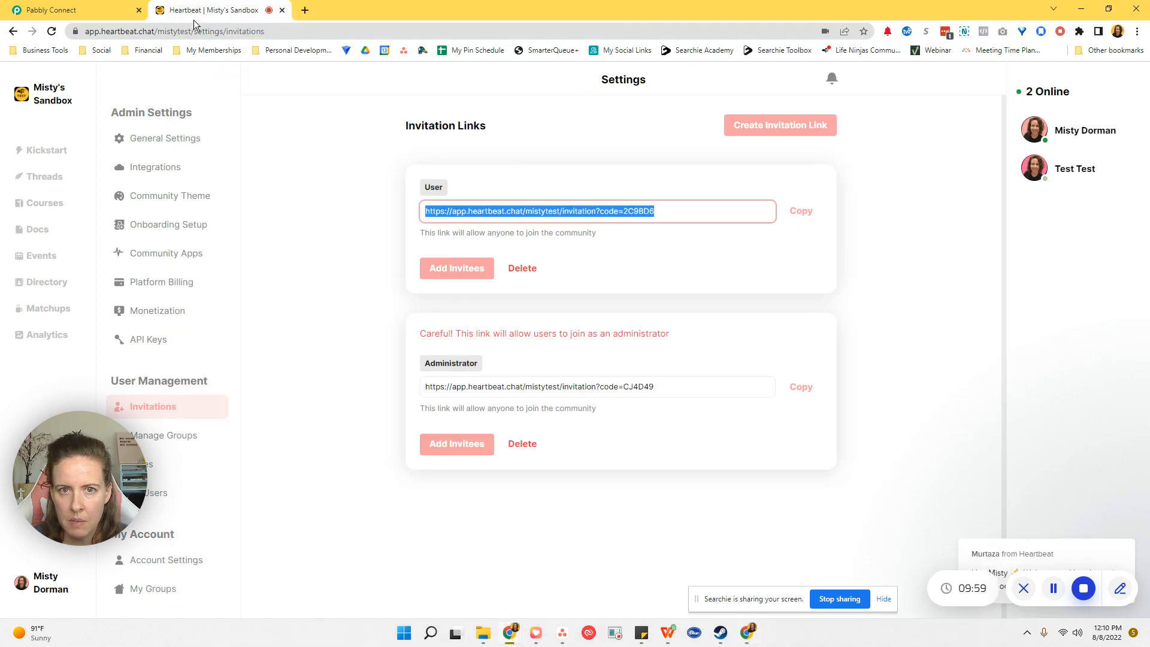
{"action": "left_click", "coordinate": [72, 12]}
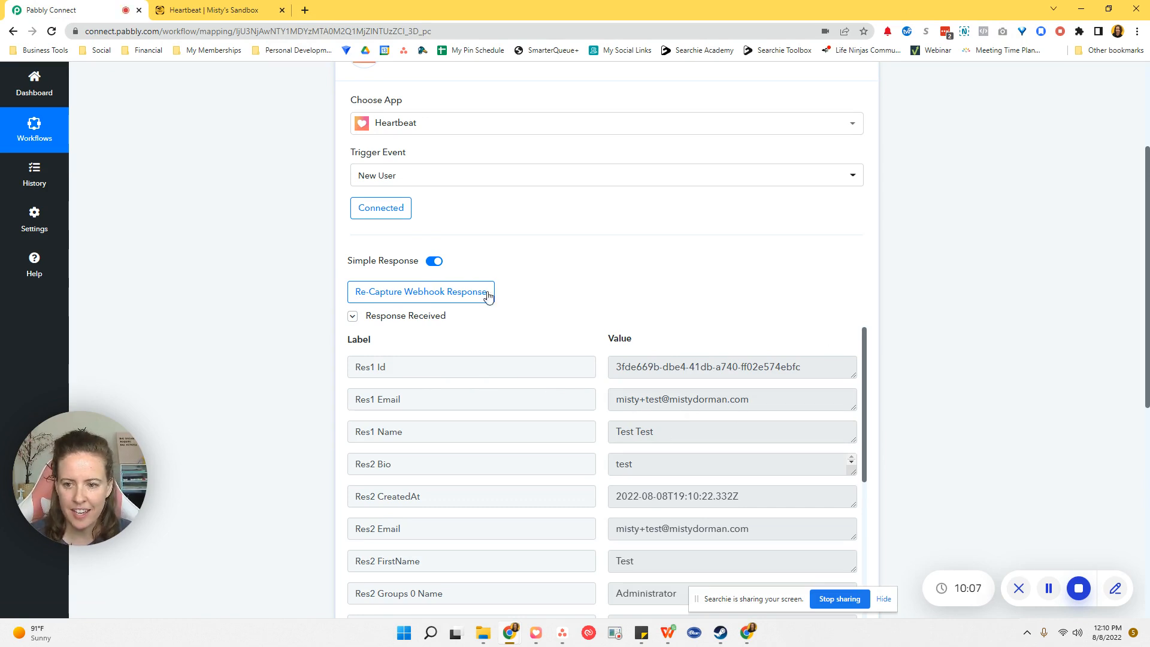
{"action": "scroll", "coordinate": [247, 272], "scroll_direction": "down", "scroll_amount": 3}
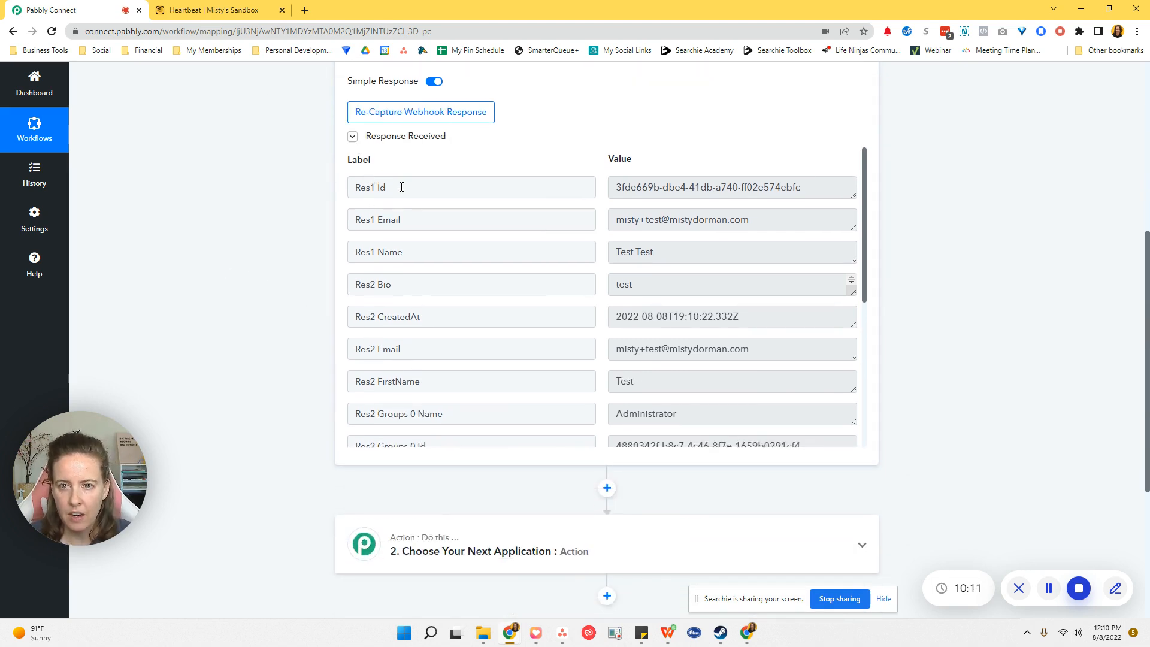
{"action": "triple_click", "coordinate": [368, 187]}
{"action": "left_click", "coordinate": [409, 217]}
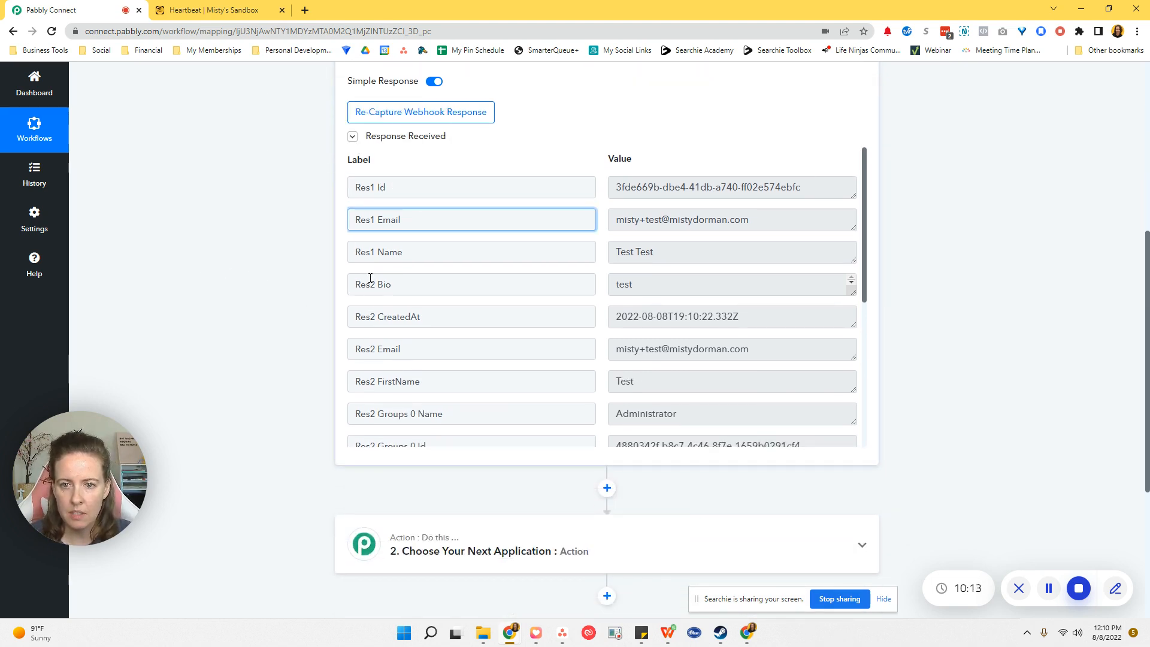
{"action": "scroll", "coordinate": [400, 407], "scroll_direction": "down", "scroll_amount": 1}
{"action": "scroll", "coordinate": [400, 408], "scroll_direction": "down", "scroll_amount": 3}
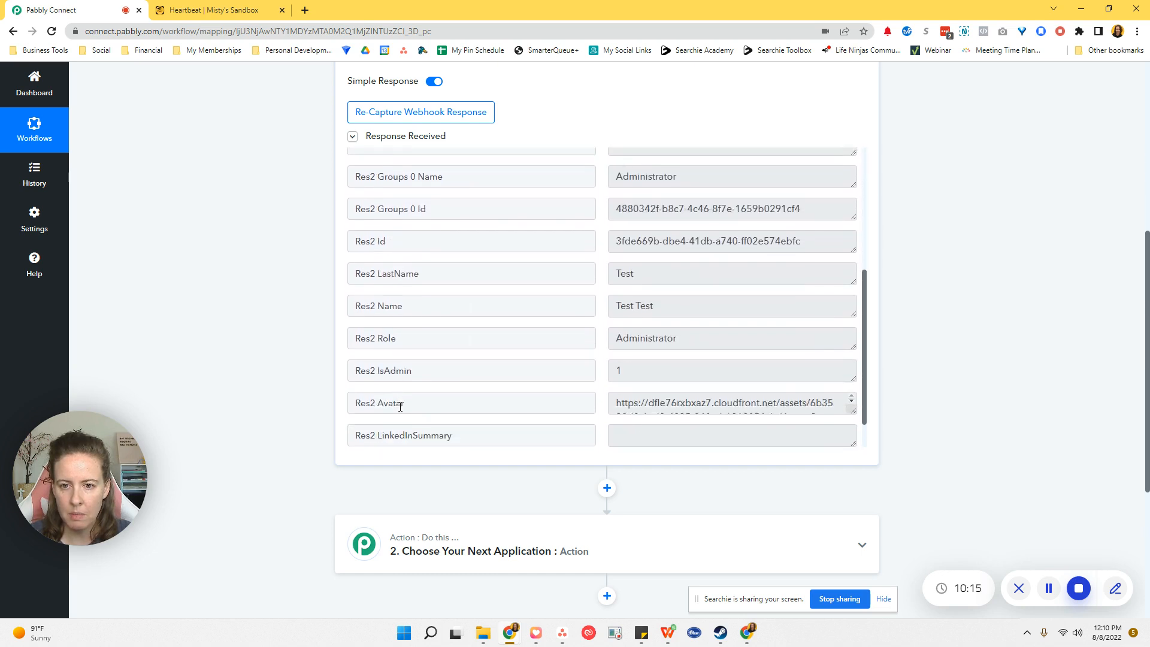
{"action": "scroll", "coordinate": [422, 386], "scroll_direction": "up", "scroll_amount": 4}
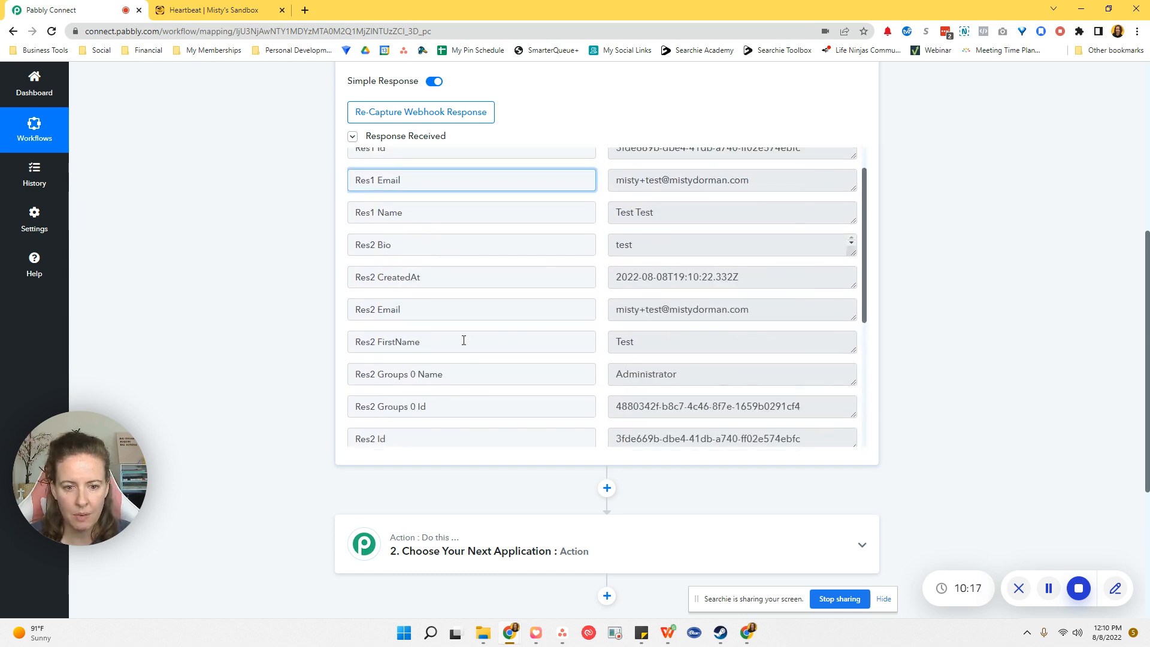
{"action": "left_click", "coordinate": [252, 303]}
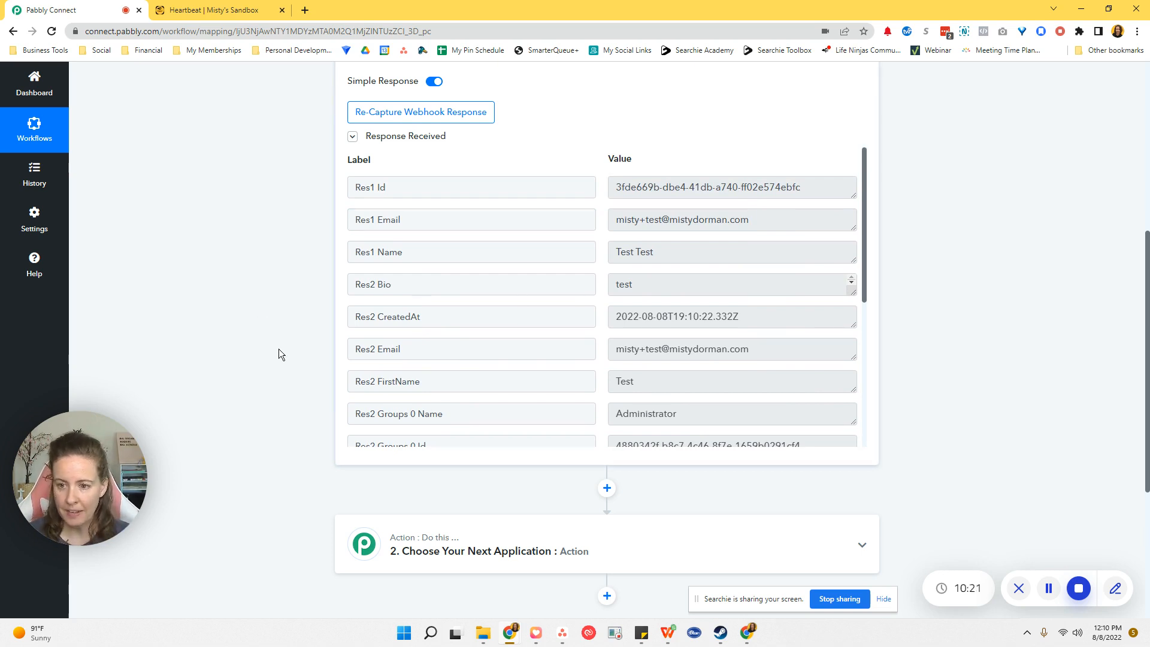
{"action": "scroll", "coordinate": [279, 351], "scroll_direction": "down", "scroll_amount": 4}
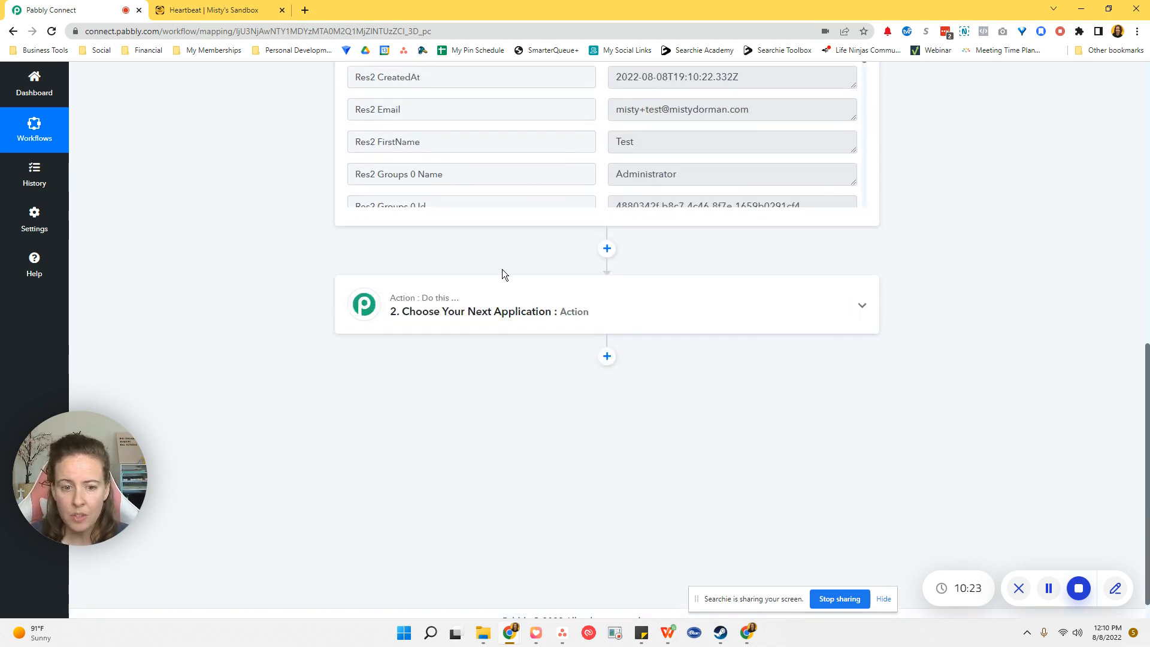
{"action": "scroll", "coordinate": [261, 211], "scroll_direction": "up", "scroll_amount": 9}
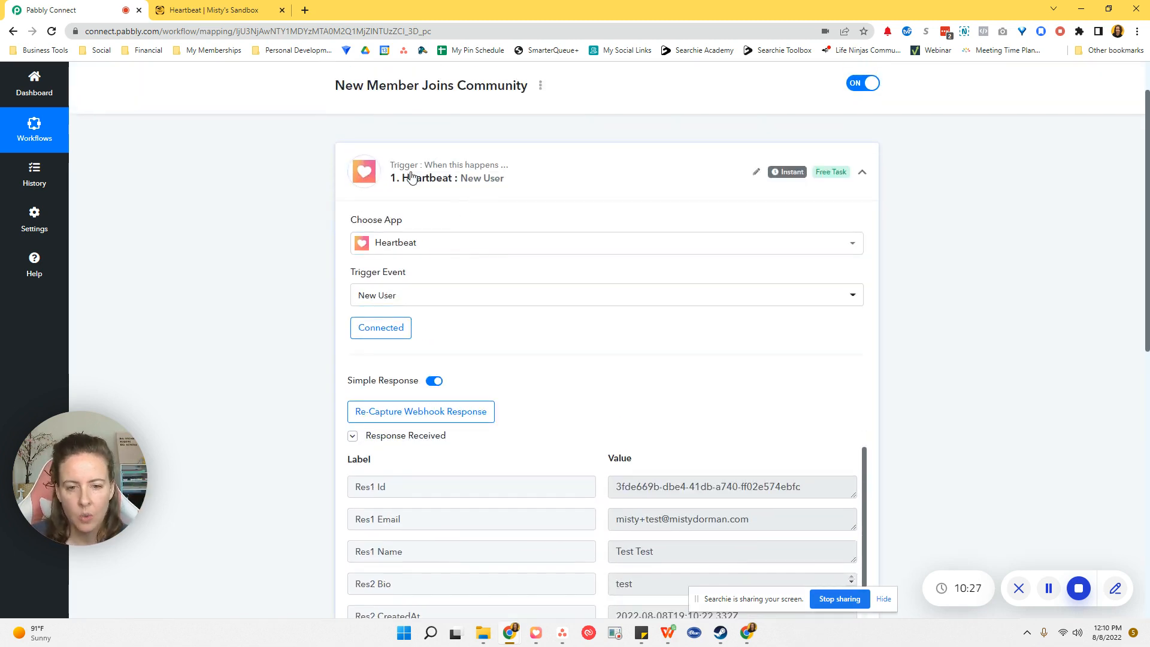
{"action": "scroll", "coordinate": [256, 257], "scroll_direction": "down", "scroll_amount": 8}
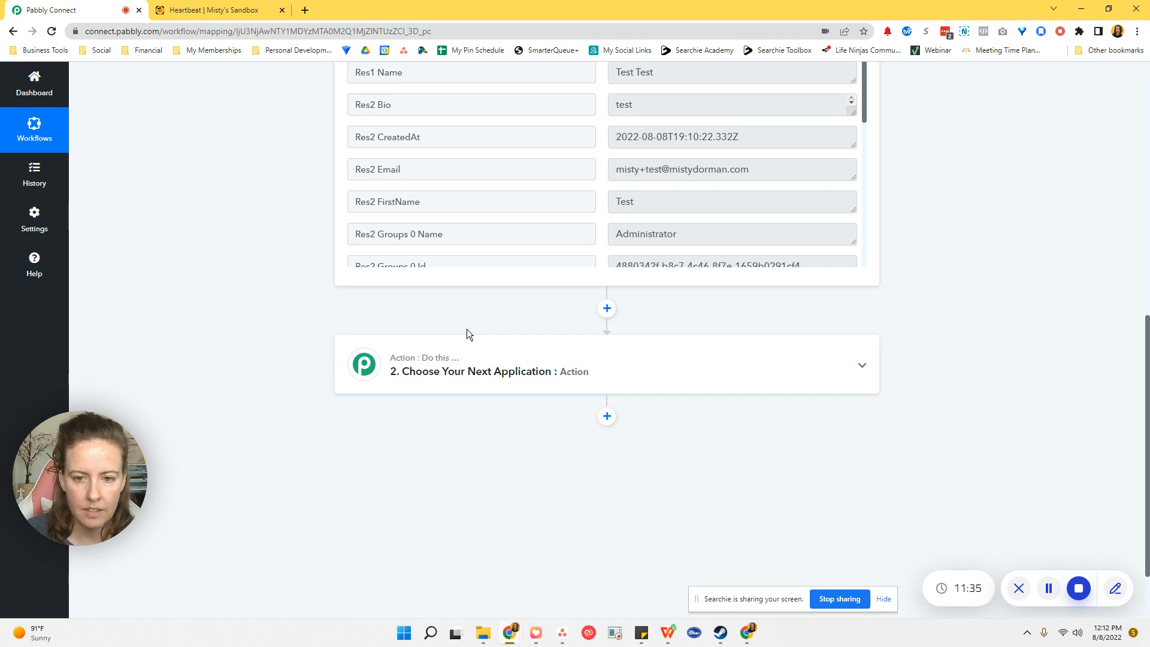
Step: Set the second step's app to Airtable with the Create Record action event
{"action": "left_click", "coordinate": [649, 365]}
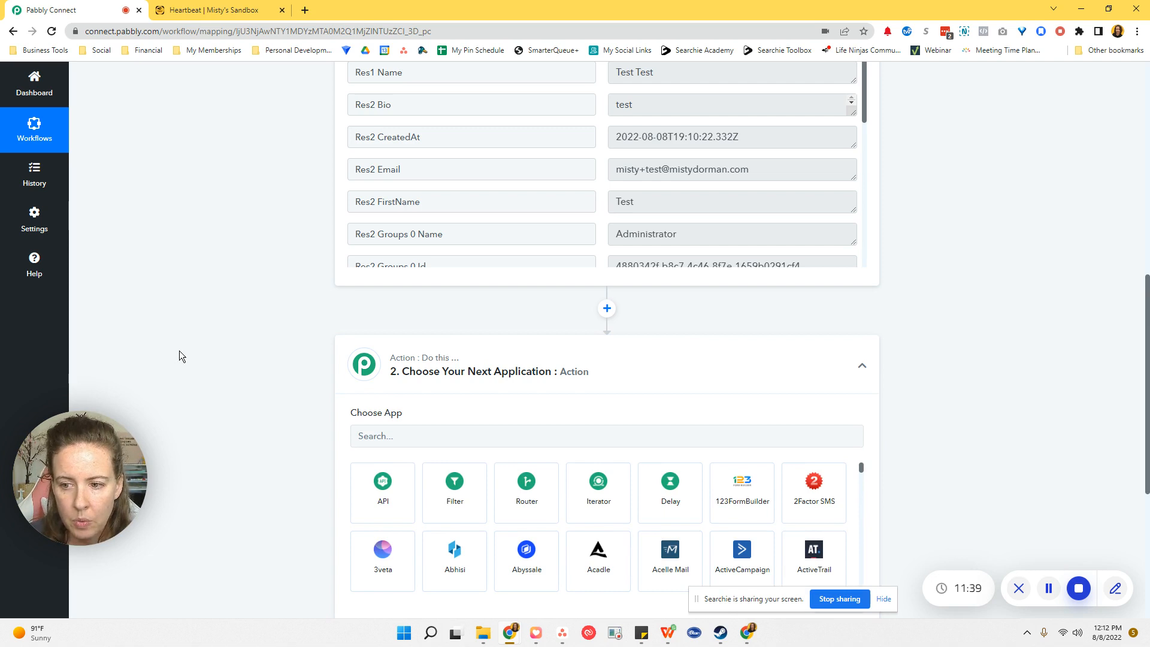
{"action": "scroll", "coordinate": [178, 351], "scroll_direction": "down", "scroll_amount": 2}
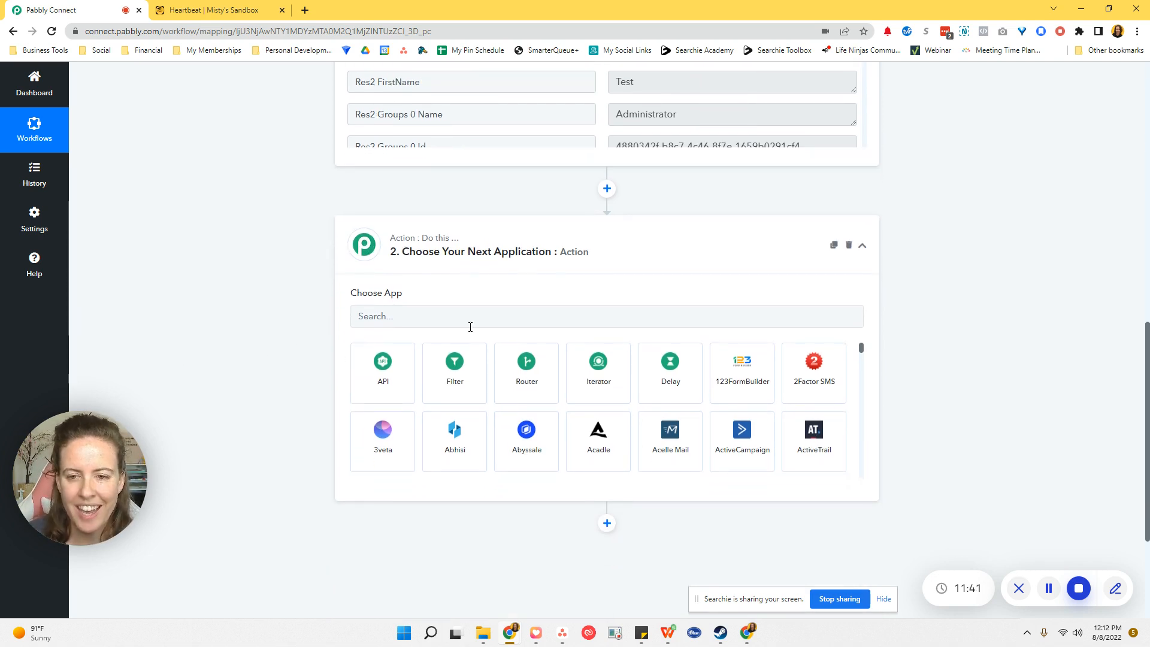
{"action": "left_click", "coordinate": [512, 318]}
{"action": "type", "text": "air"}
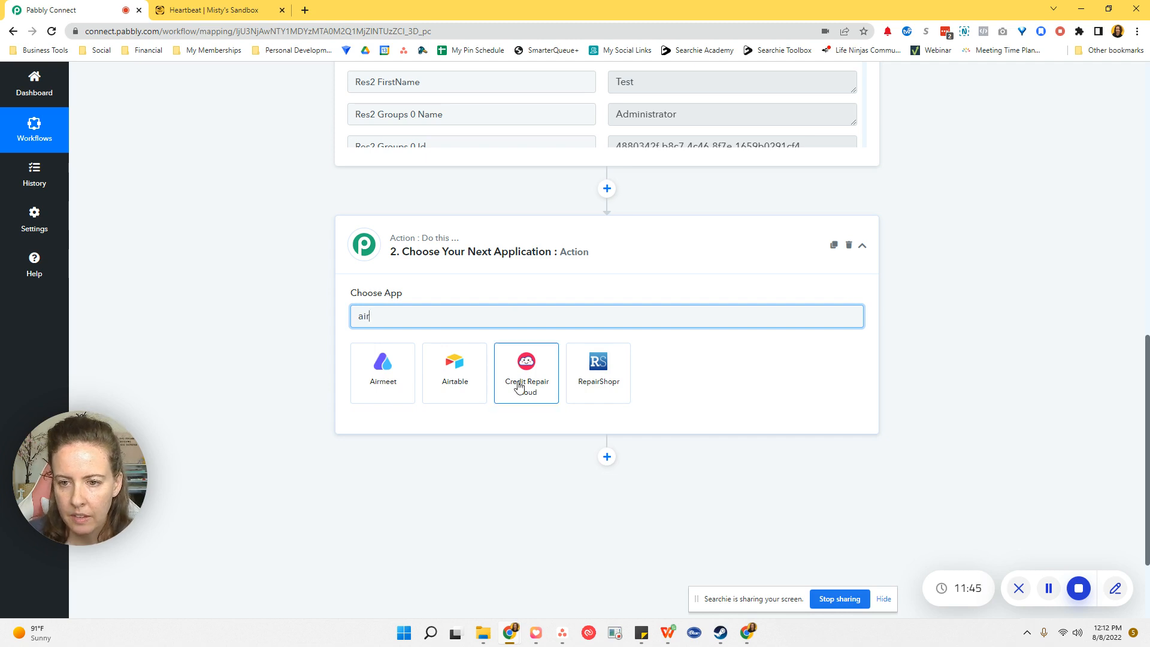
{"action": "left_click", "coordinate": [466, 381]}
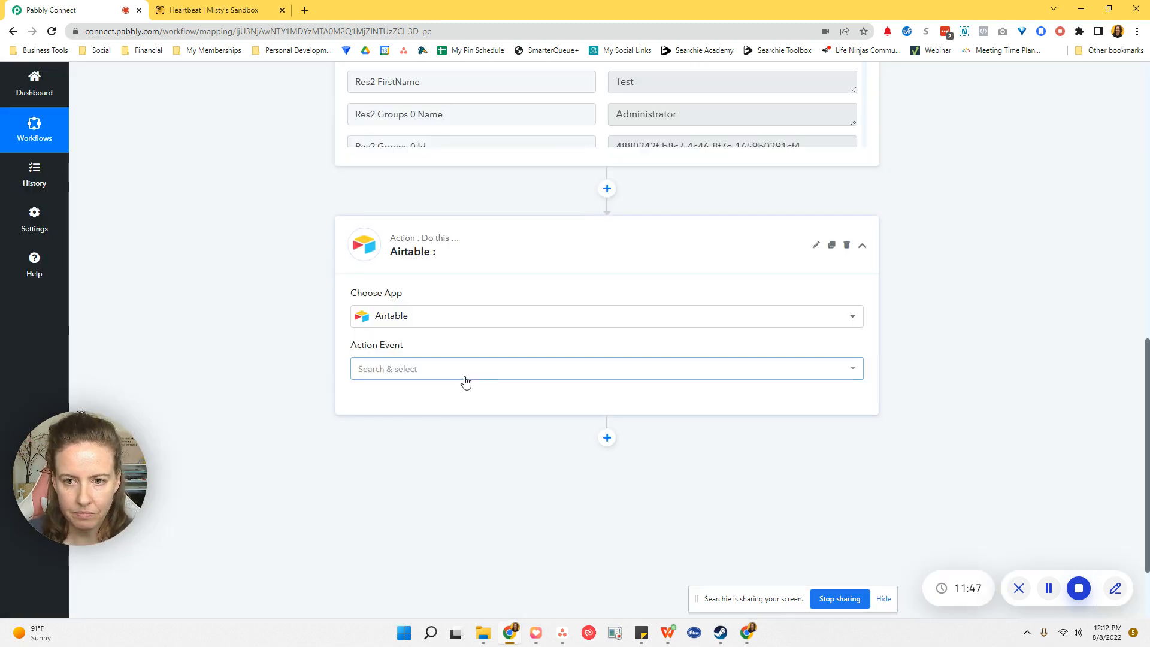
{"action": "left_click", "coordinate": [489, 370]}
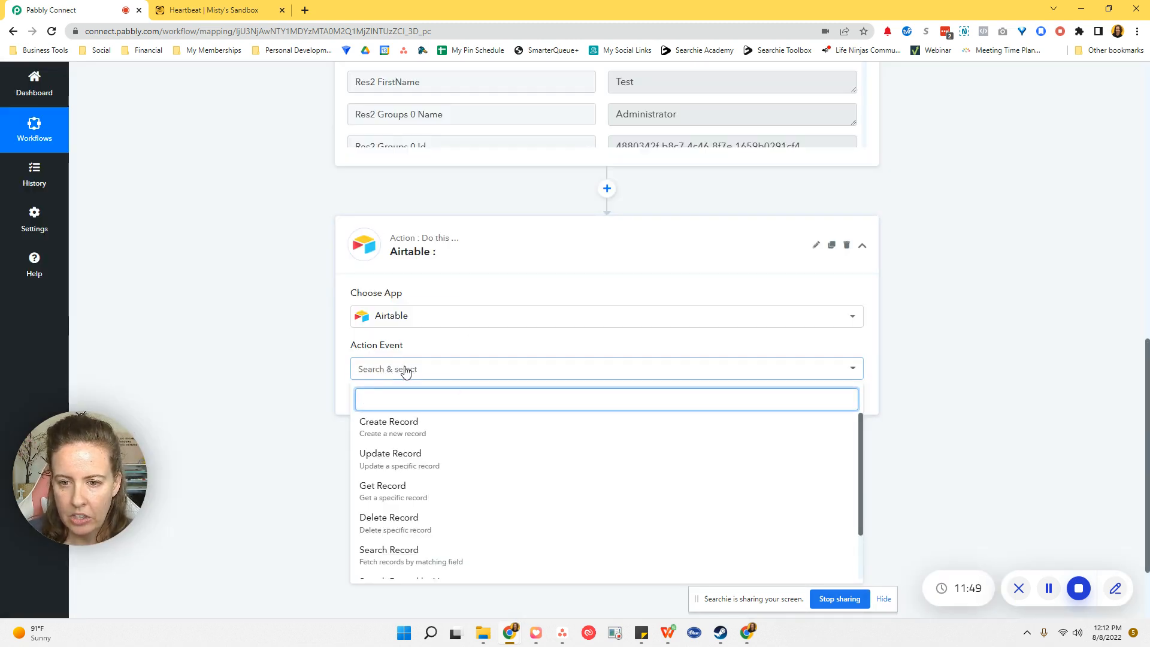
{"action": "left_click", "coordinate": [396, 425]}
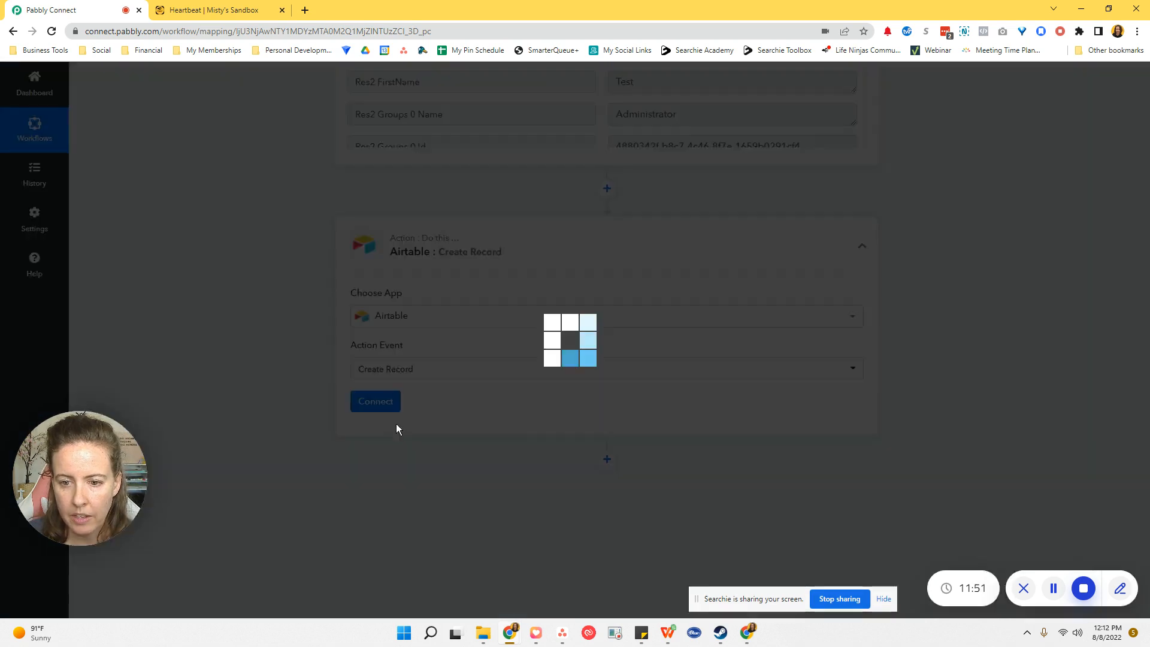
Step: Connect the step through the existing Airtable connection and save it
{"action": "left_click", "coordinate": [367, 409]}
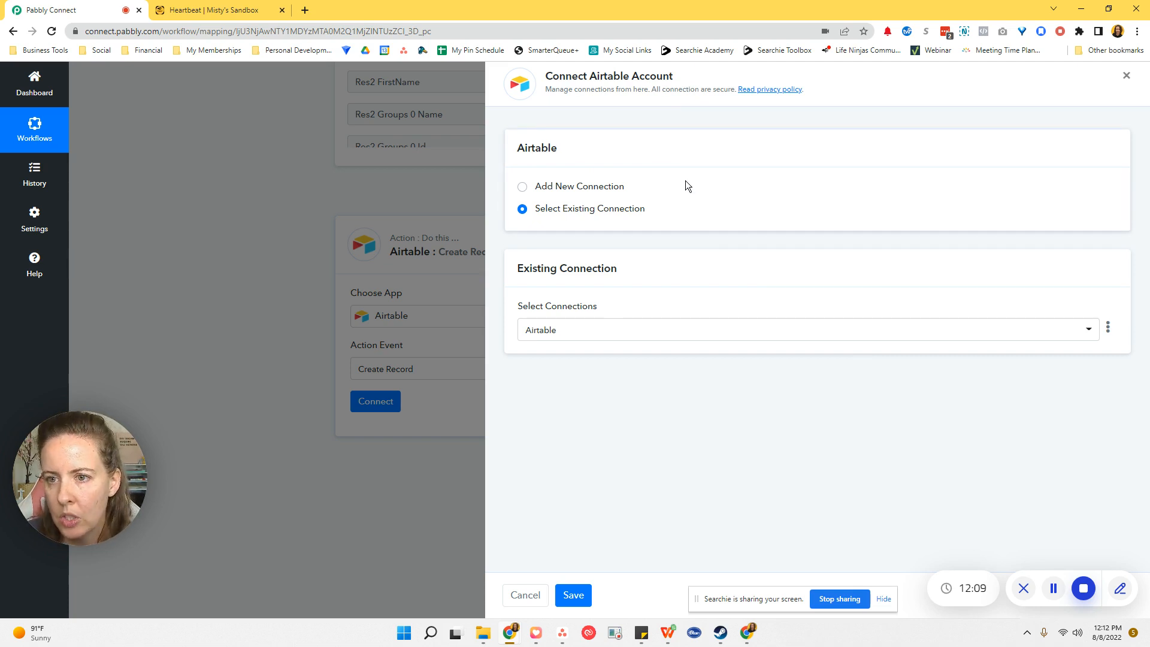
{"action": "left_click", "coordinate": [525, 187]}
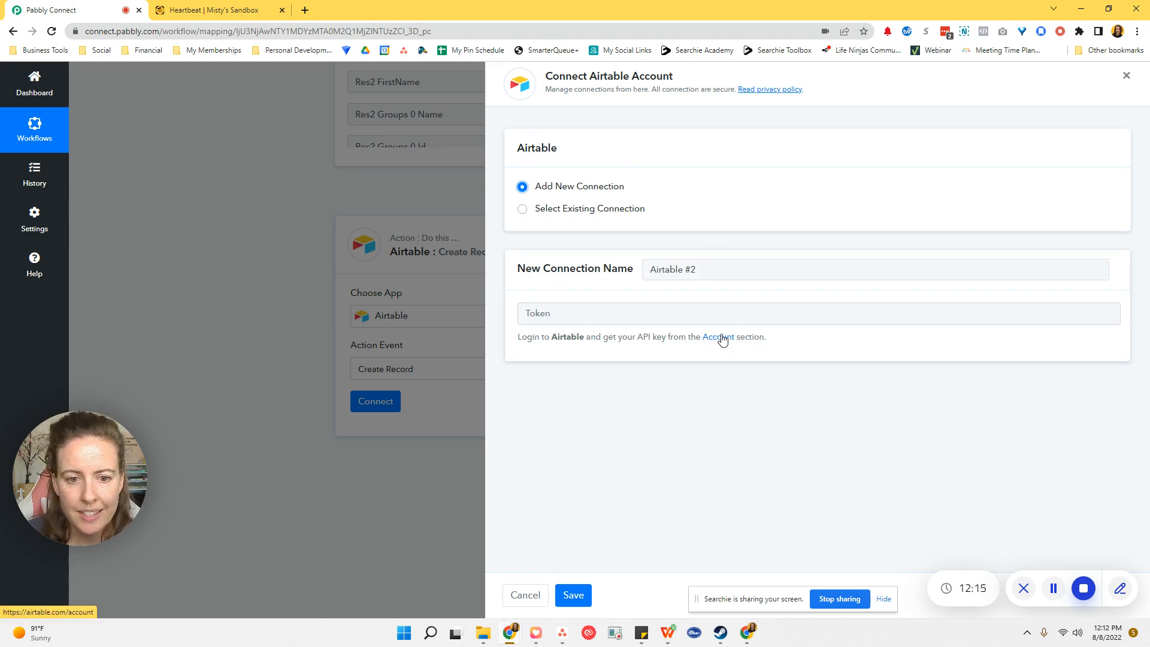
{"action": "left_click", "coordinate": [522, 209]}
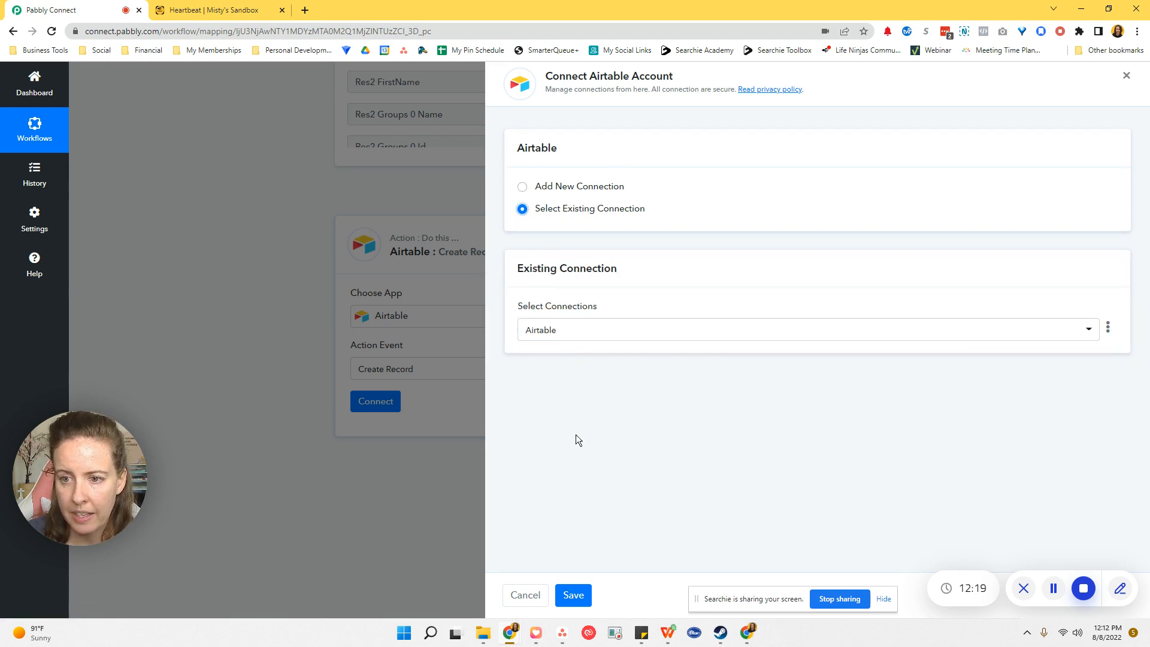
{"action": "left_click", "coordinate": [579, 601]}
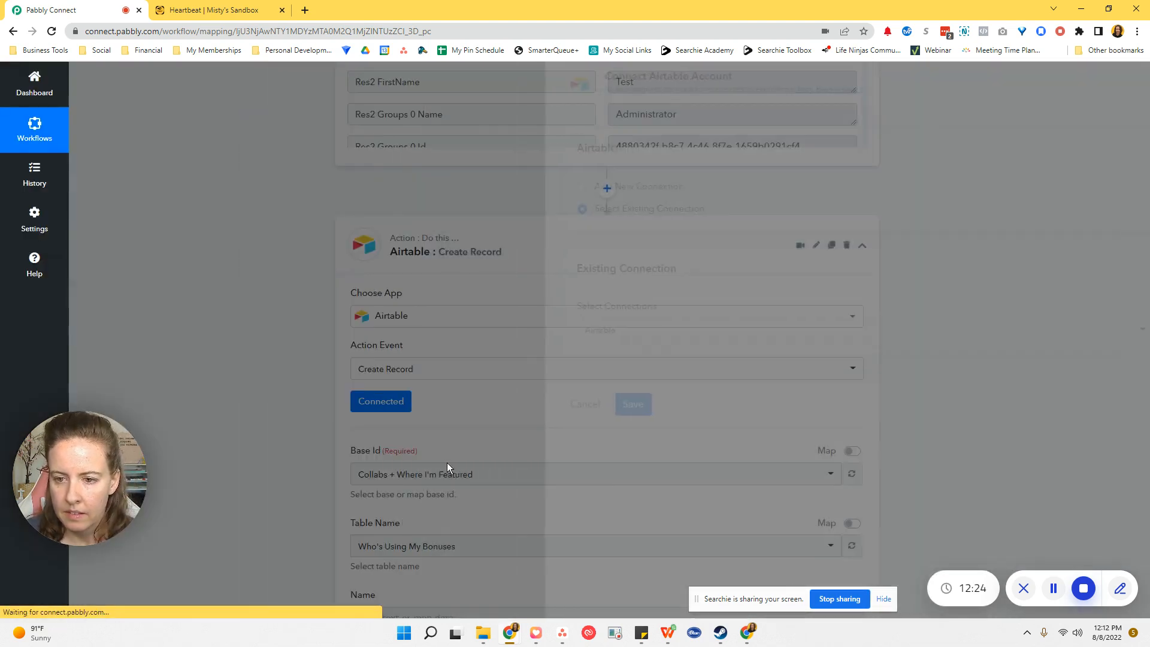
Step: Target the Community Join Feedback base and Imported table, then switch to the Airtable tab
{"action": "scroll", "coordinate": [259, 321], "scroll_direction": "down", "scroll_amount": 3}
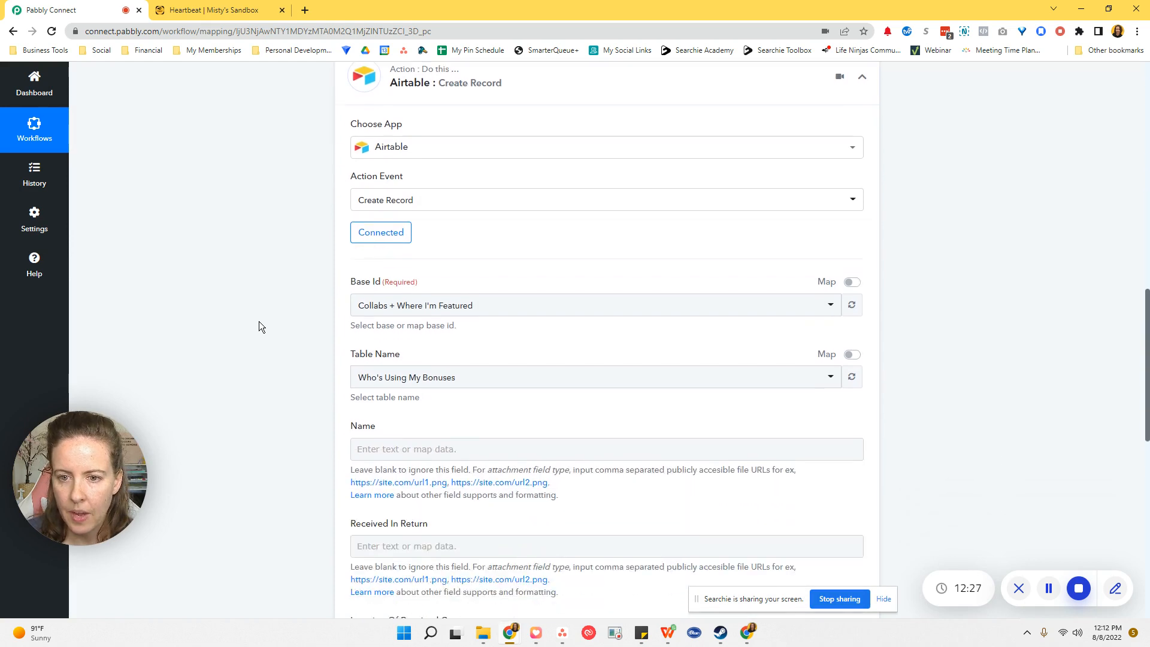
{"action": "left_click", "coordinate": [561, 297]}
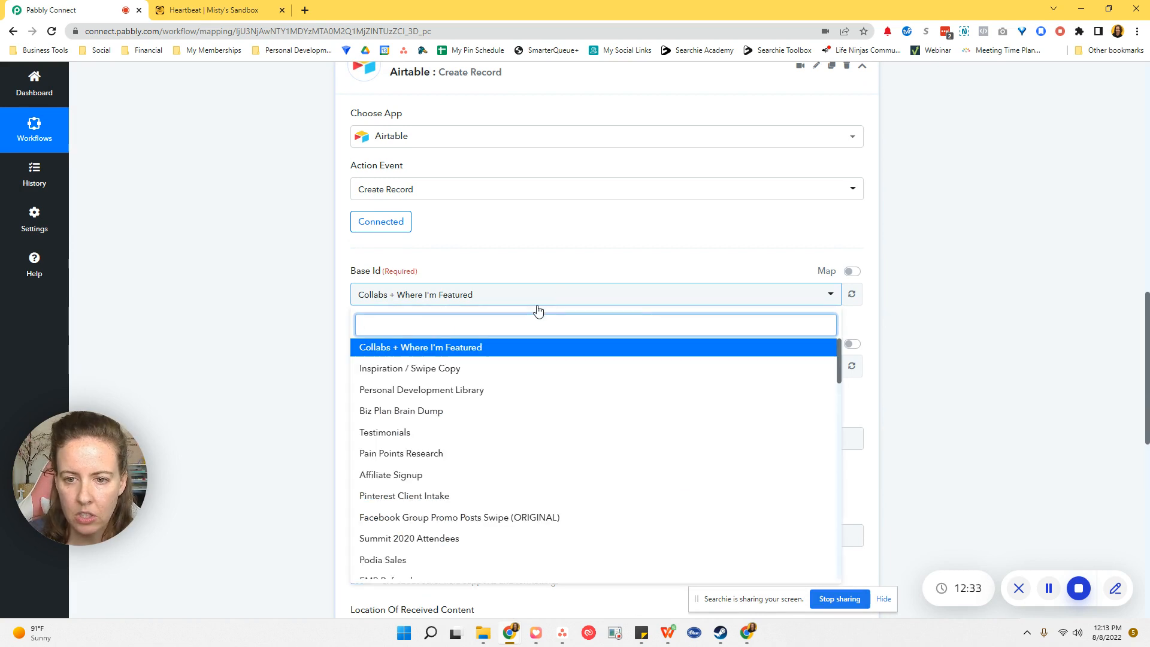
{"action": "type", "text": "comm"}
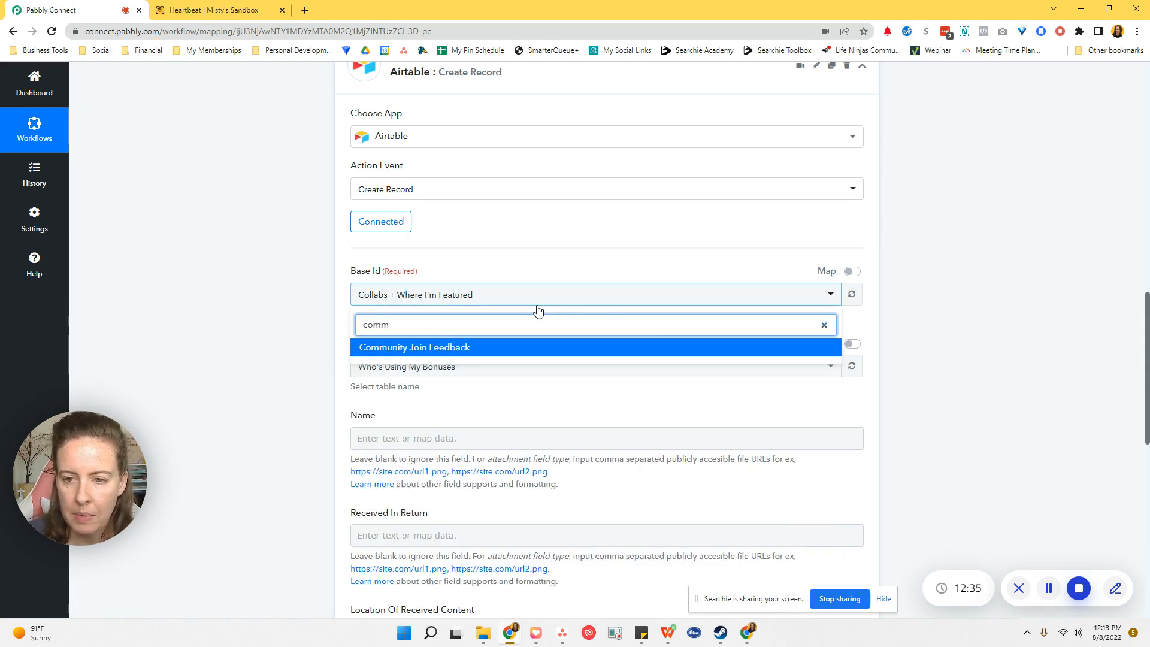
{"action": "left_click", "coordinate": [490, 347]}
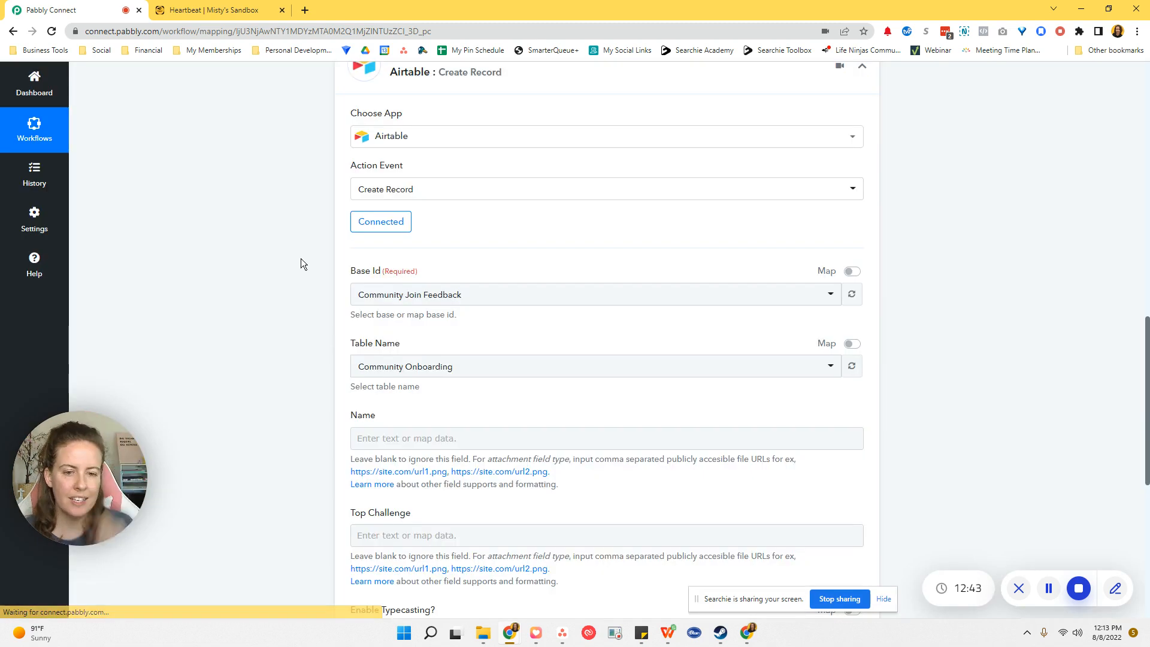
{"action": "scroll", "coordinate": [303, 328], "scroll_direction": "down", "scroll_amount": 2}
{"action": "left_click", "coordinate": [460, 248]}
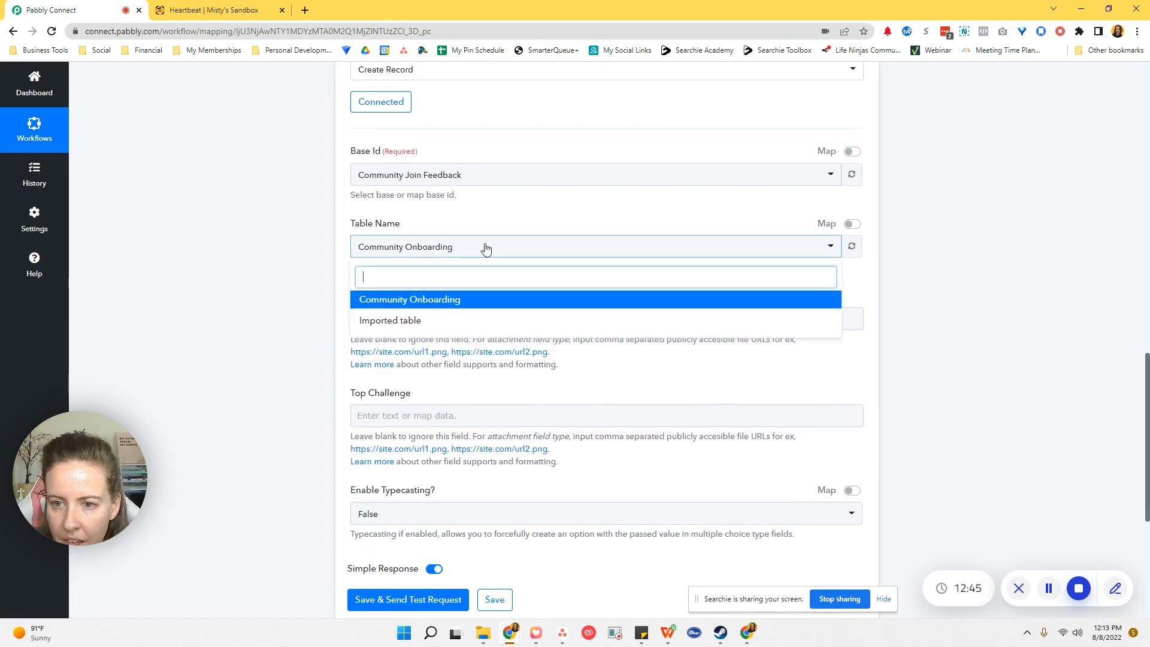
{"action": "left_click", "coordinate": [429, 323]}
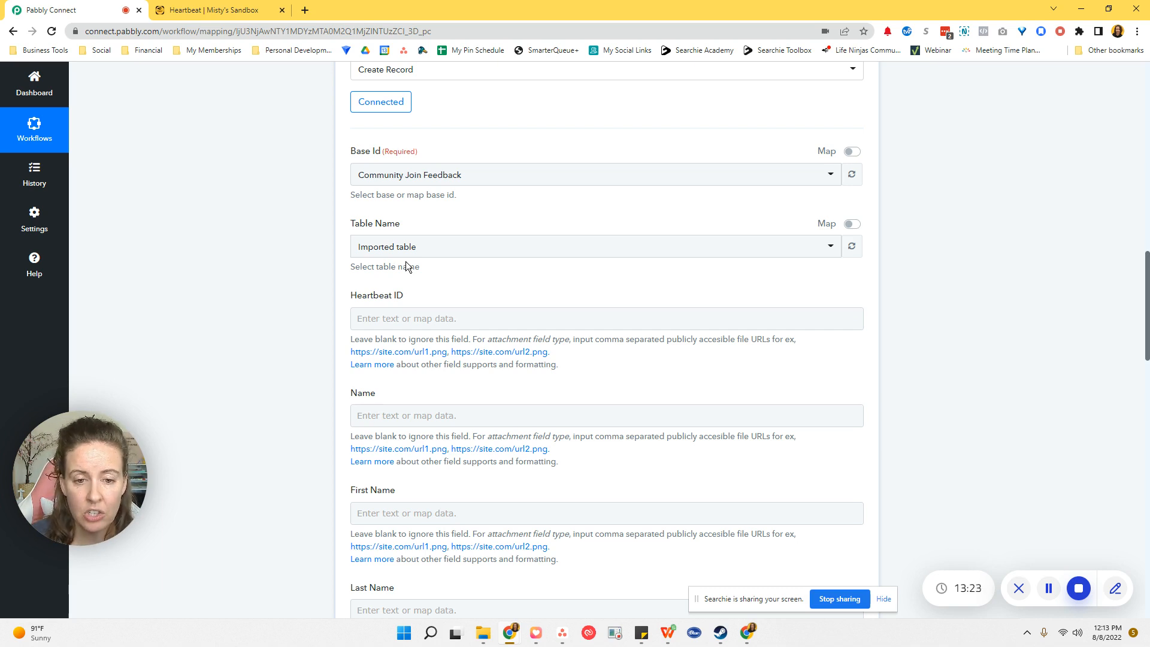
{"action": "left_click", "coordinate": [1049, 588]}
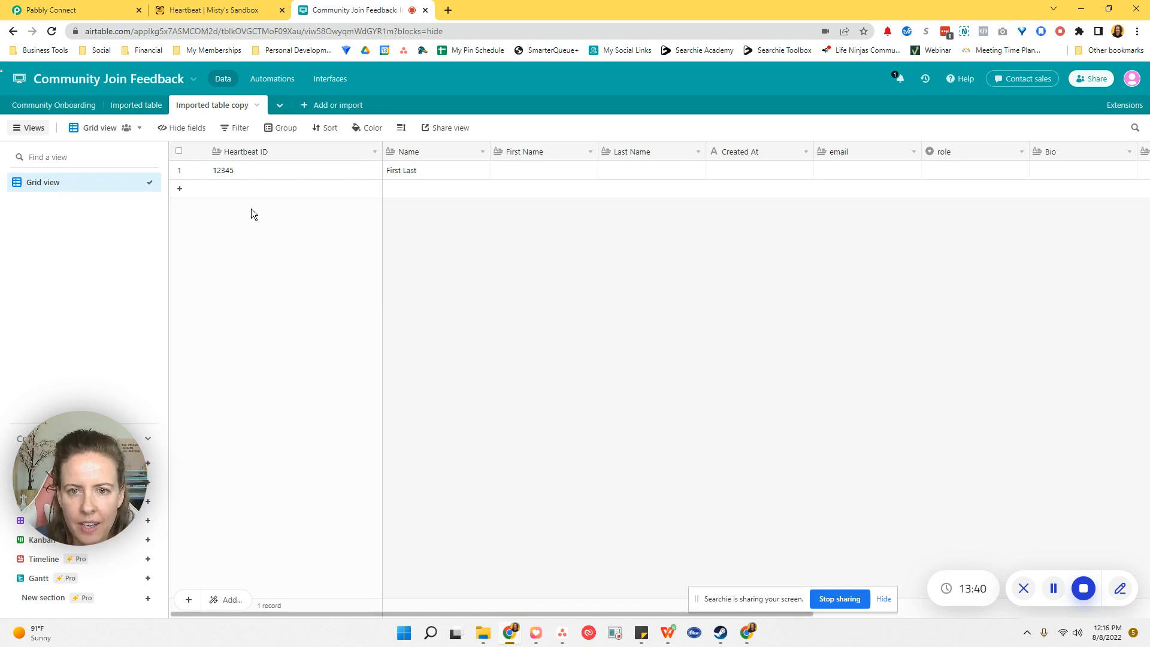
{"action": "left_click", "coordinate": [312, 169]}
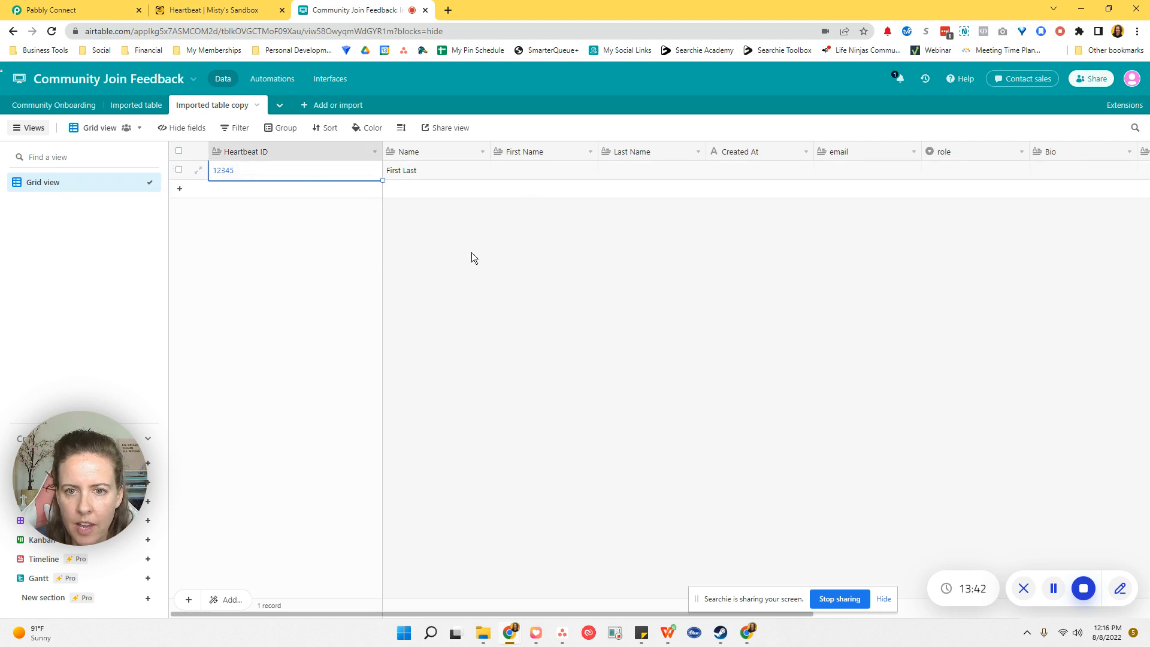
{"action": "left_click", "coordinate": [403, 172]}
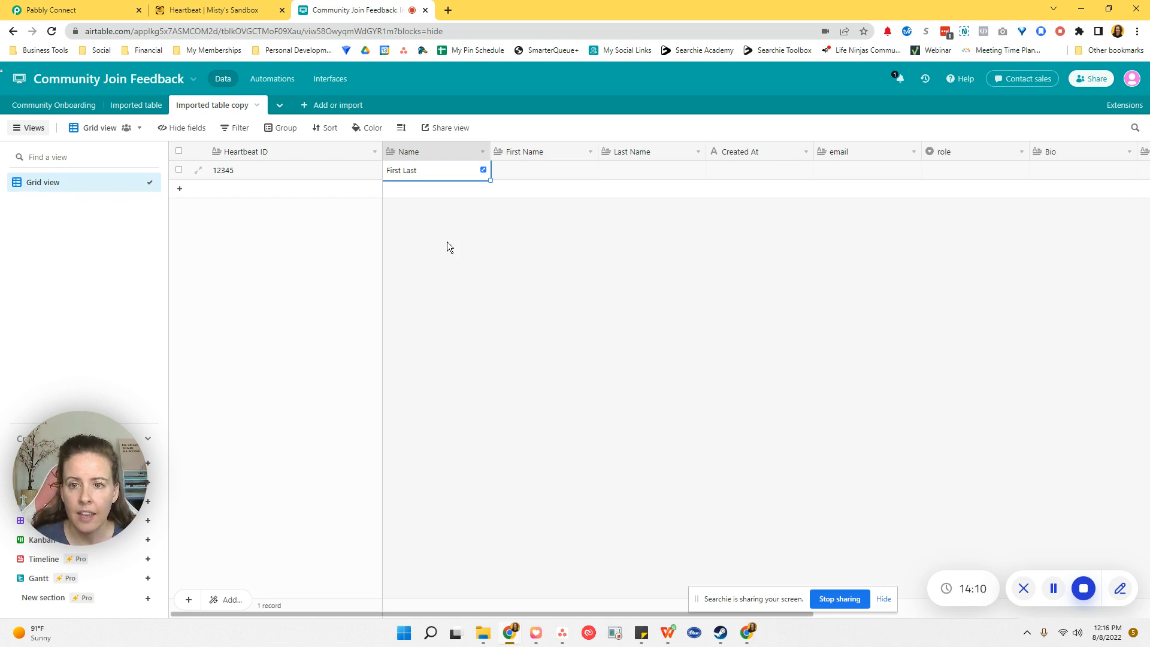
Step: Insert a Formula field left of First Name, then open the Split First and Last Names thread
{"action": "right_click", "coordinate": [513, 157]}
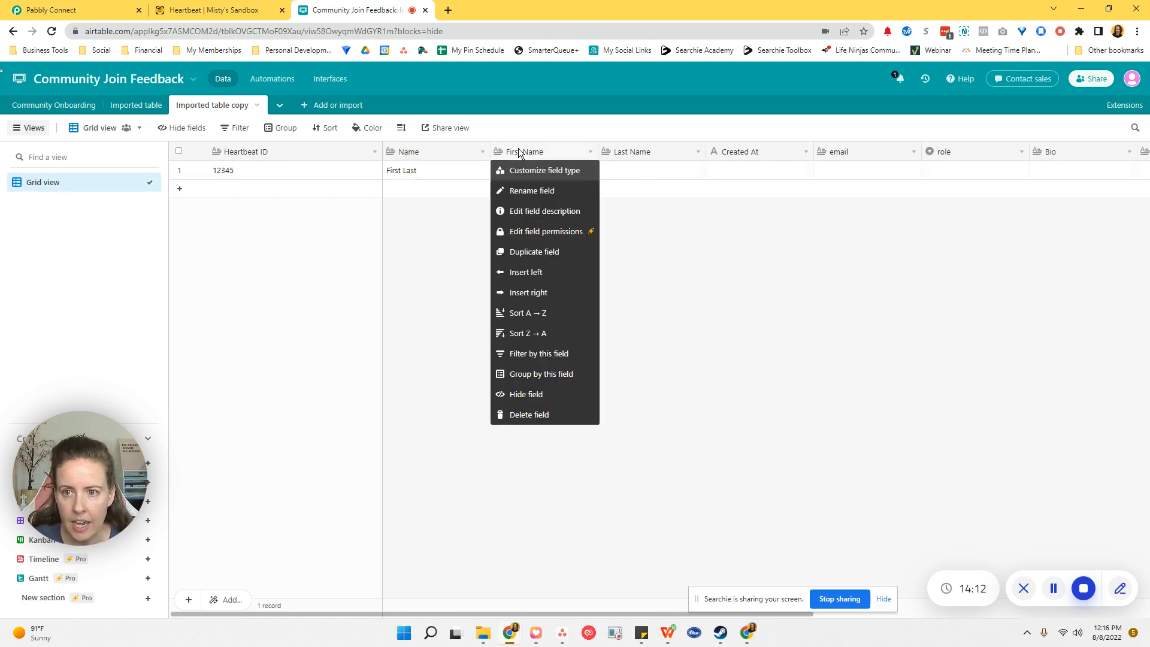
{"action": "left_click", "coordinate": [524, 273]}
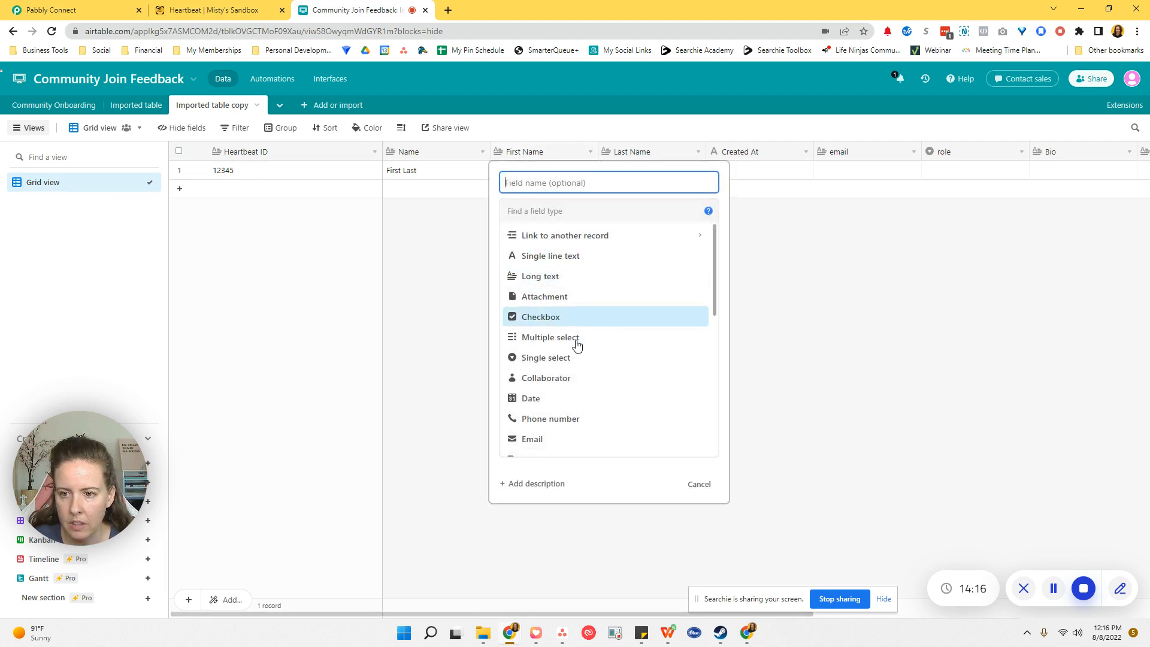
{"action": "scroll", "coordinate": [576, 345], "scroll_direction": "down", "scroll_amount": 6}
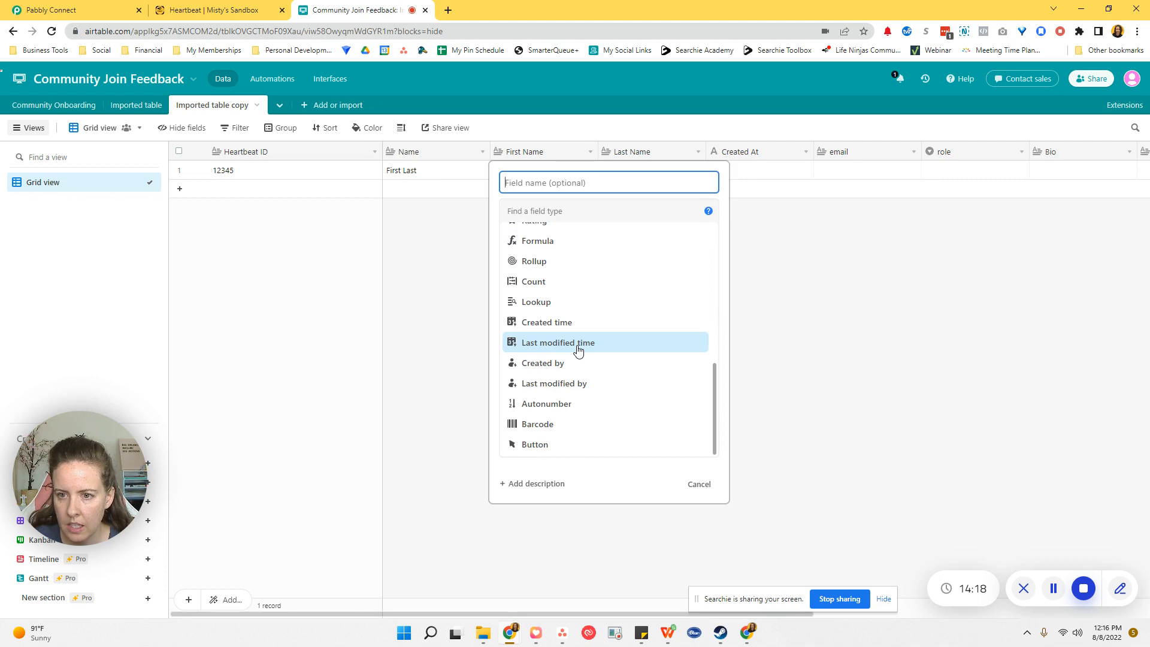
{"action": "left_click", "coordinate": [565, 242]}
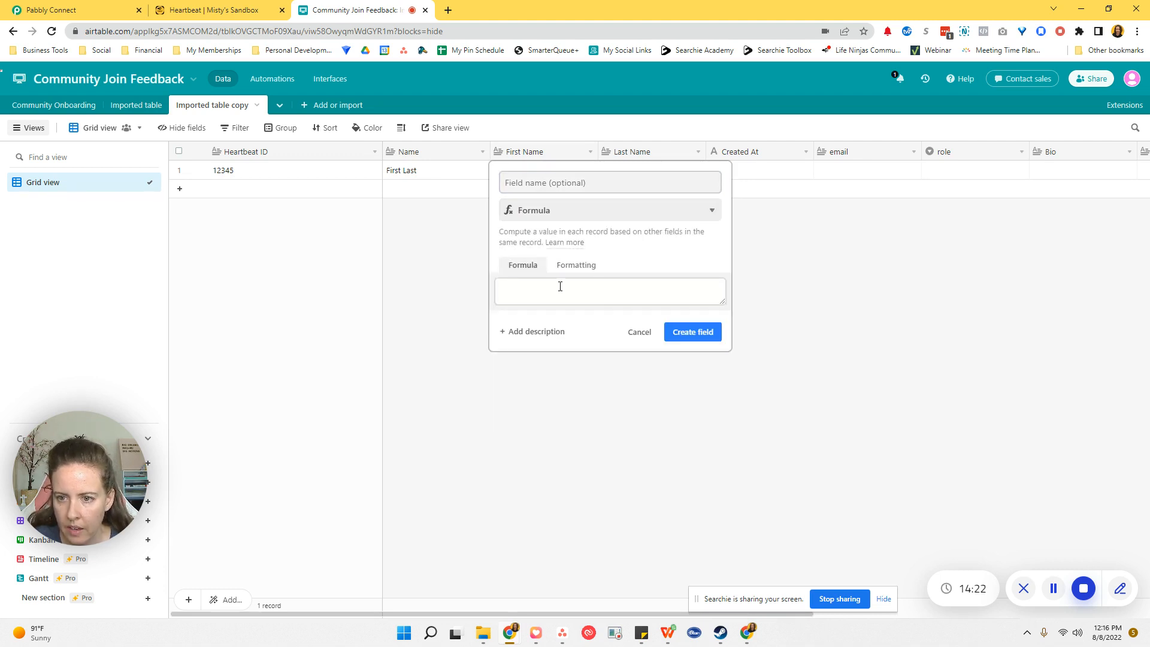
{"action": "left_click", "coordinate": [560, 288]}
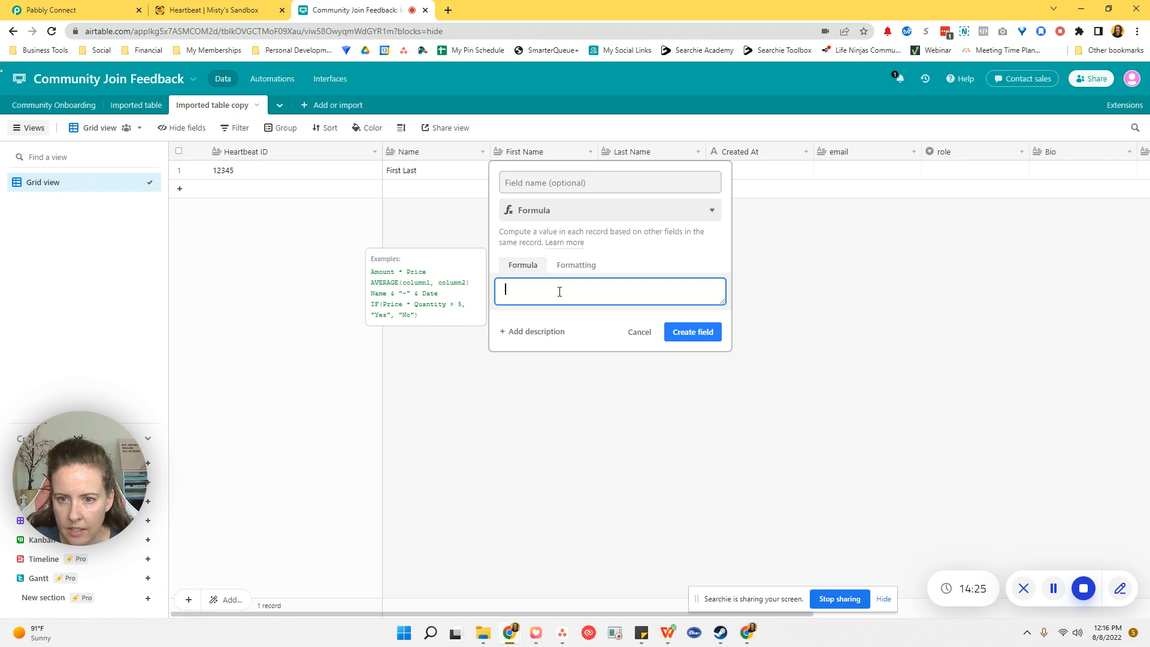
{"action": "left_click", "coordinate": [1049, 589]}
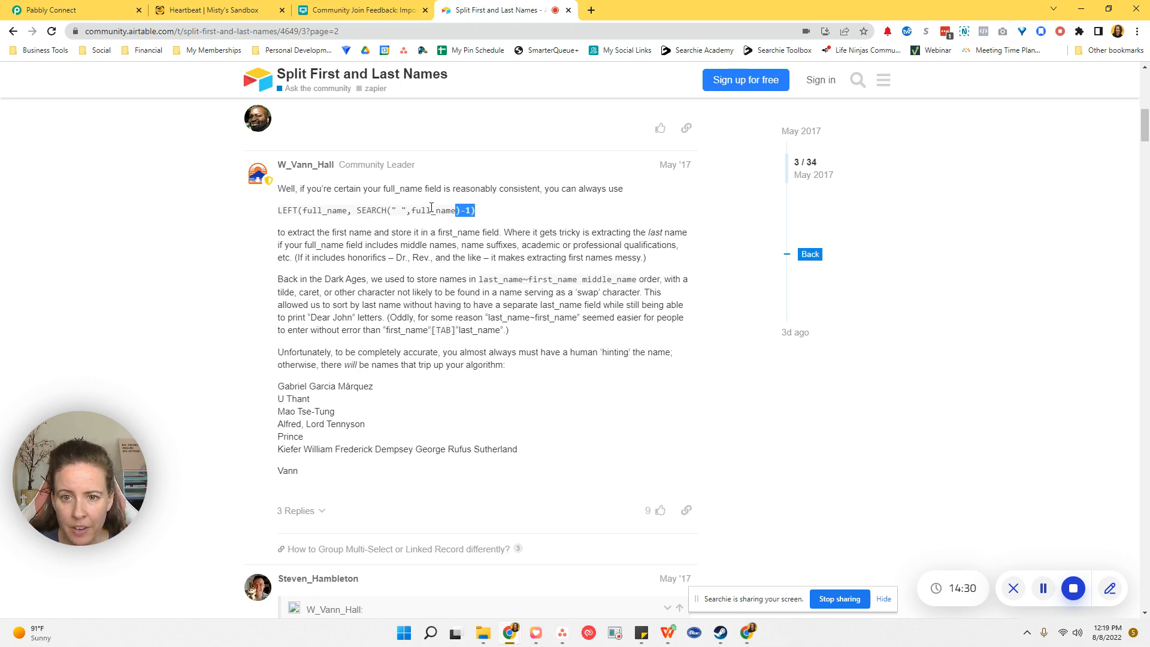
Step: Copy the thread's LEFT(full_name, SEARCH(" ",full_name)-1) formula and return to the Airtable base
{"action": "left_click_drag", "start_coordinate": [431, 208], "coordinate": [279, 200]}
{"action": "key", "text": "ctrl+c"}
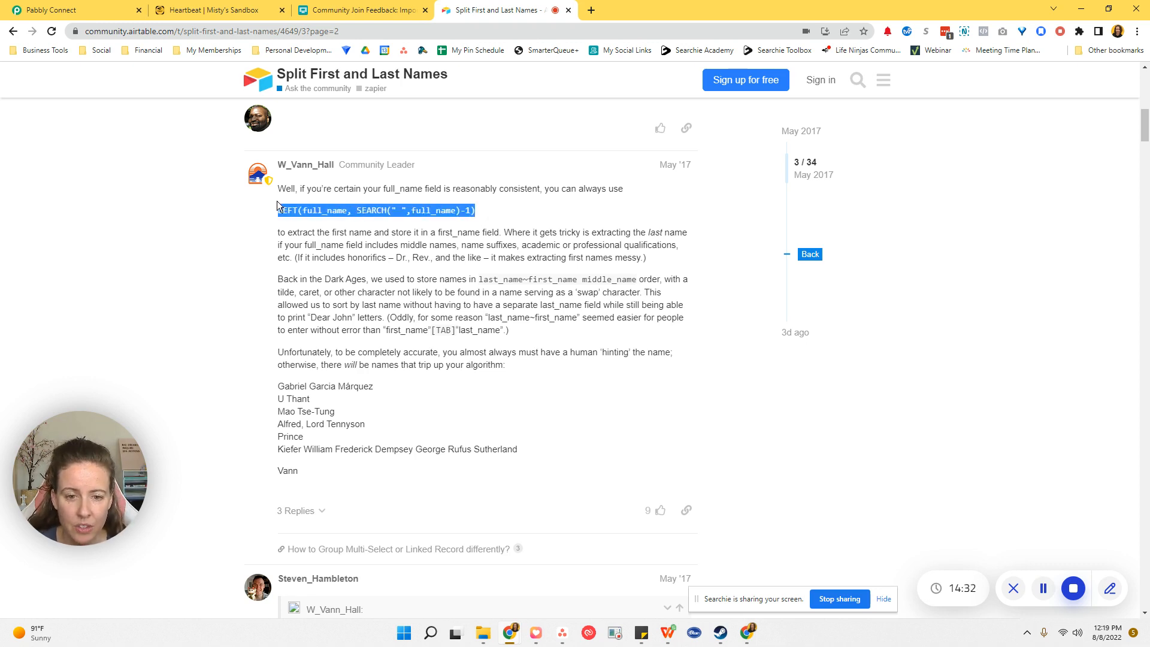
{"action": "left_click_drag", "start_coordinate": [277, 202], "coordinate": [277, 203]}
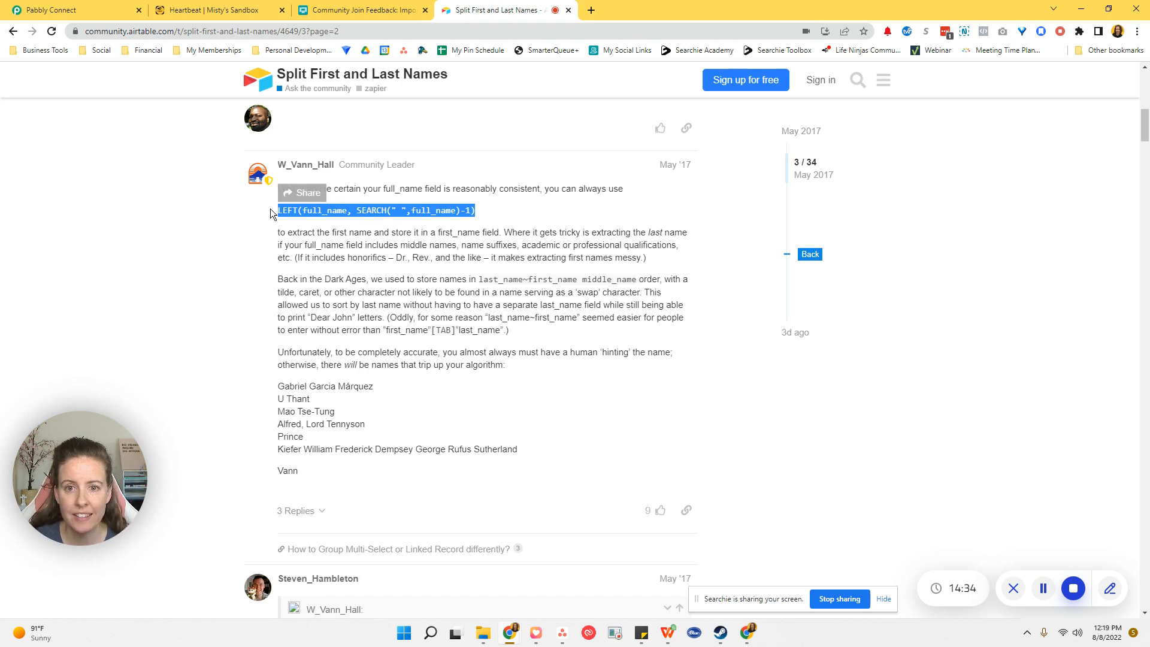
{"action": "right_click", "coordinate": [353, 217]}
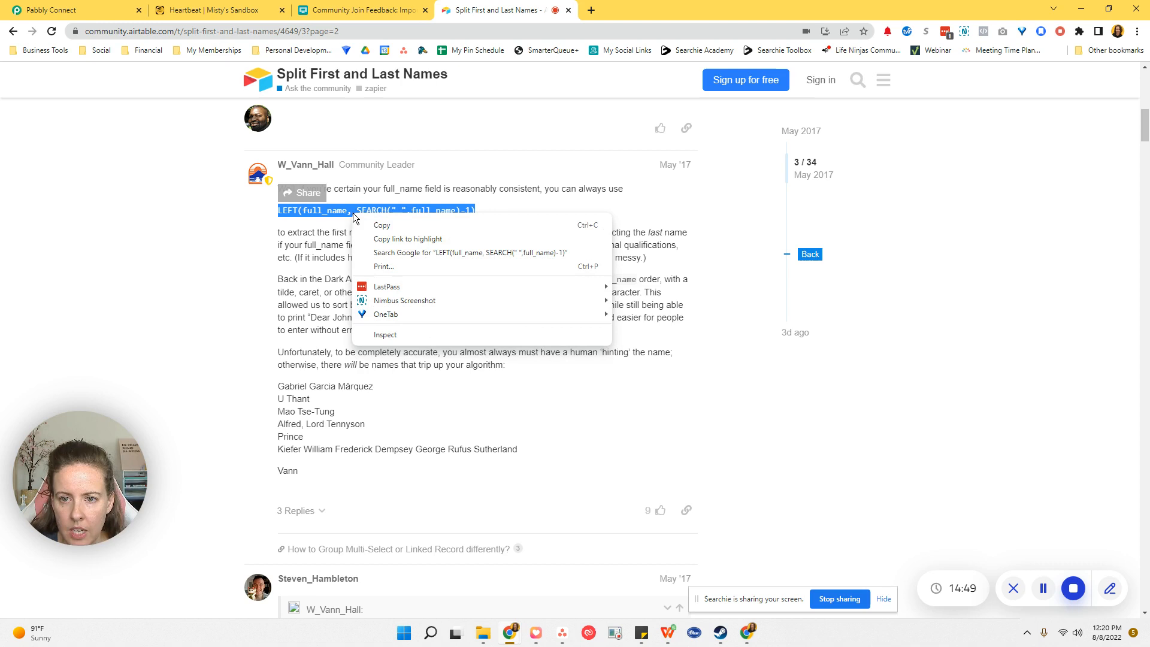
{"action": "left_click", "coordinate": [381, 225]}
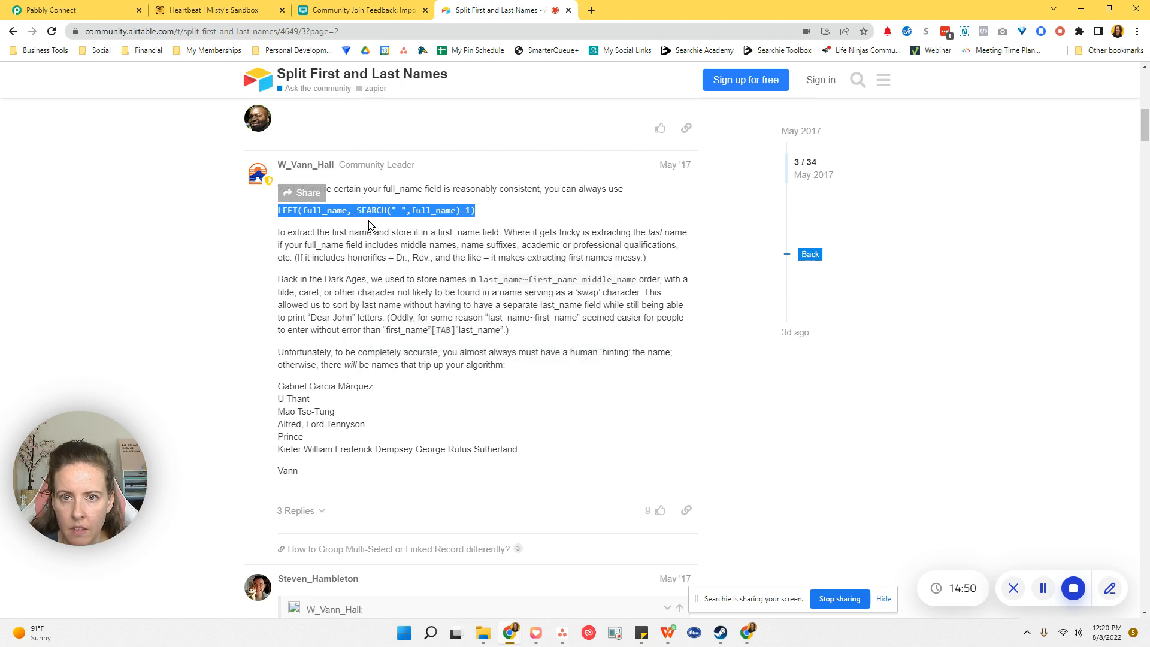
{"action": "left_click", "coordinate": [336, 11]}
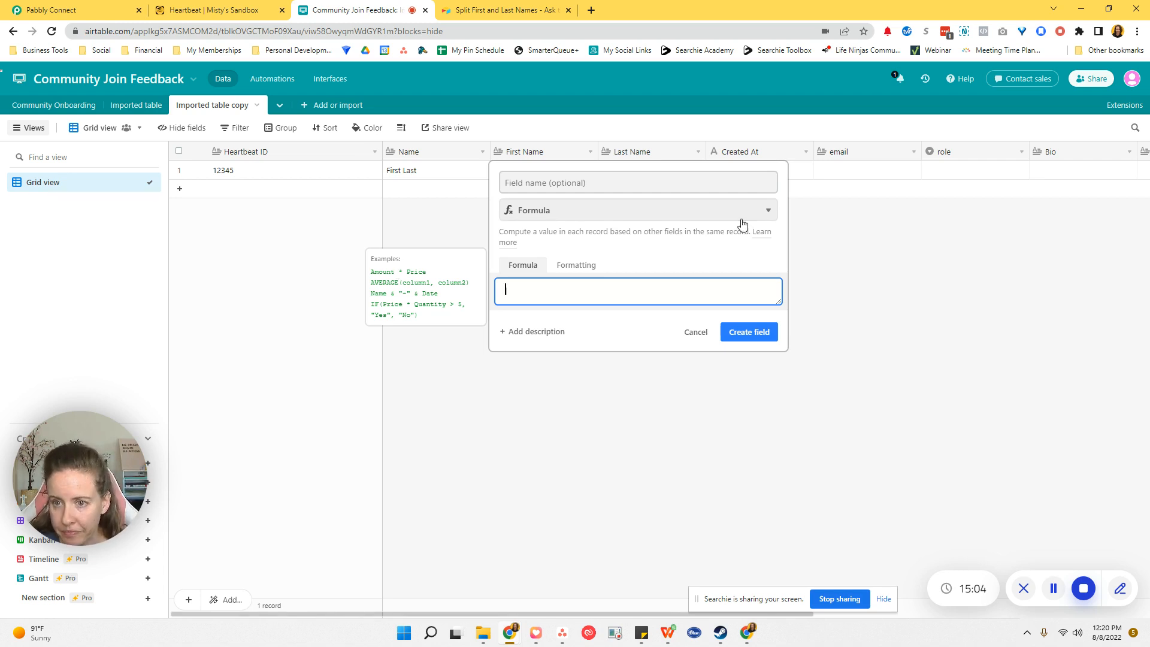
Step: Paste the LEFT formula, change both full_name references to name, and create the field
{"action": "key", "text": "ctrl+v"}
{"action": "left_click", "coordinate": [569, 289]}
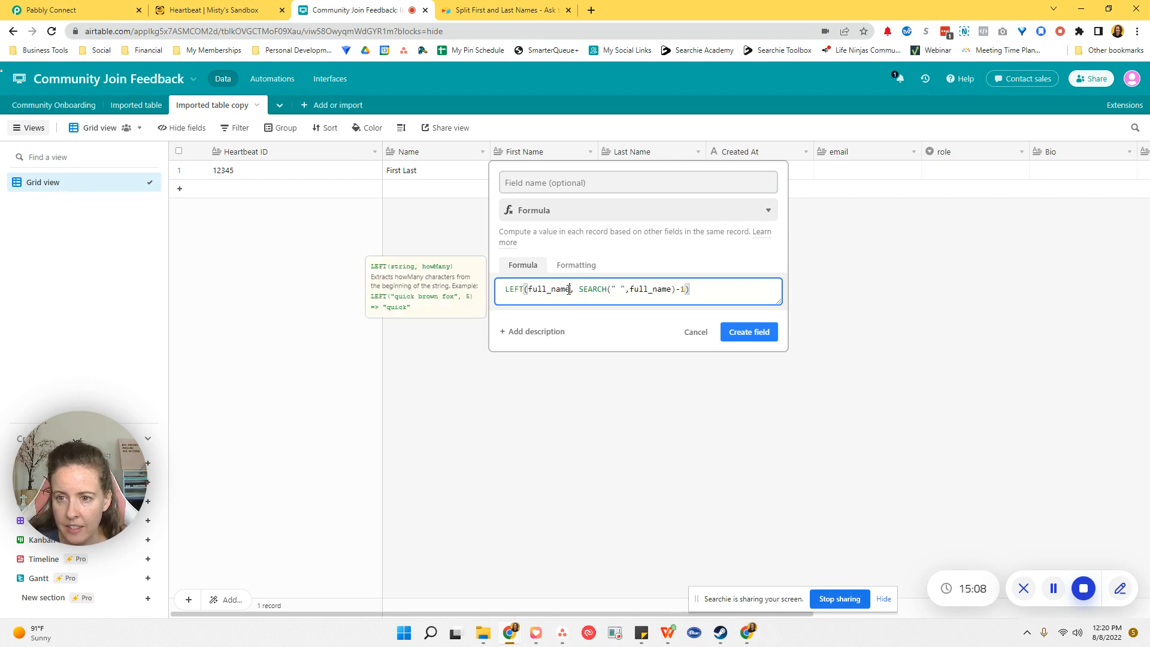
{"action": "left_click_drag", "start_coordinate": [569, 290], "coordinate": [528, 290]}
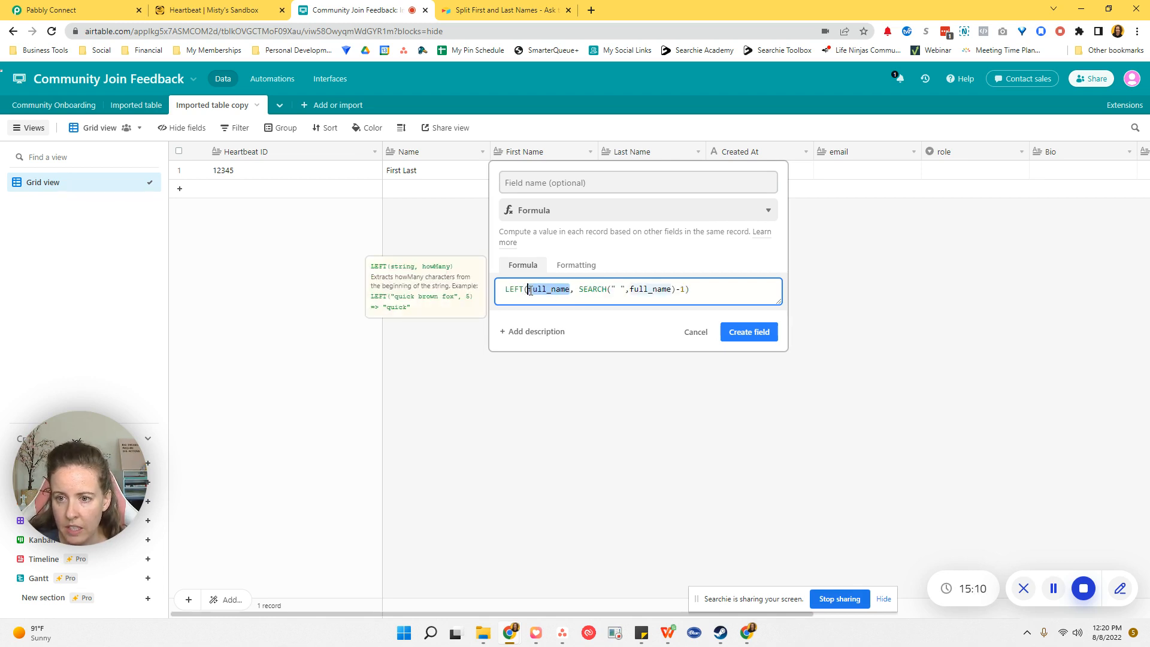
{"action": "key", "text": "Left"}
{"action": "key", "text": "Delete"}
{"action": "key", "text": "Delete"}
{"action": "key", "text": "Delete"}
{"action": "key", "text": "Delete"}
{"action": "key", "text": "Delete"}
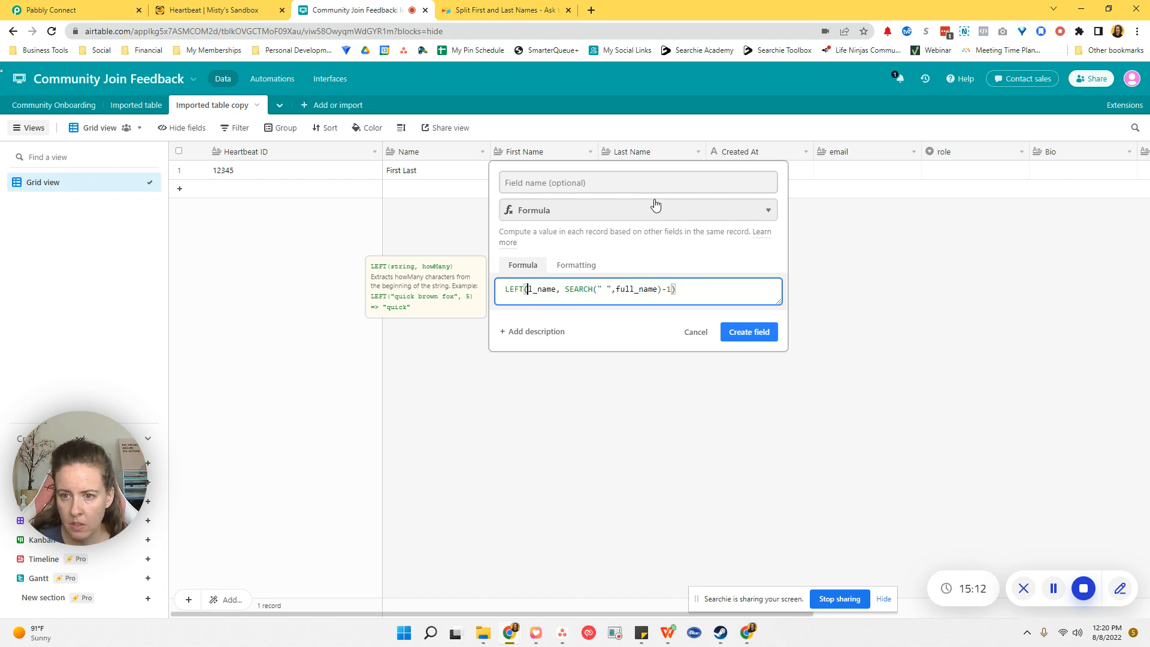
{"action": "left_click", "coordinate": [627, 289]}
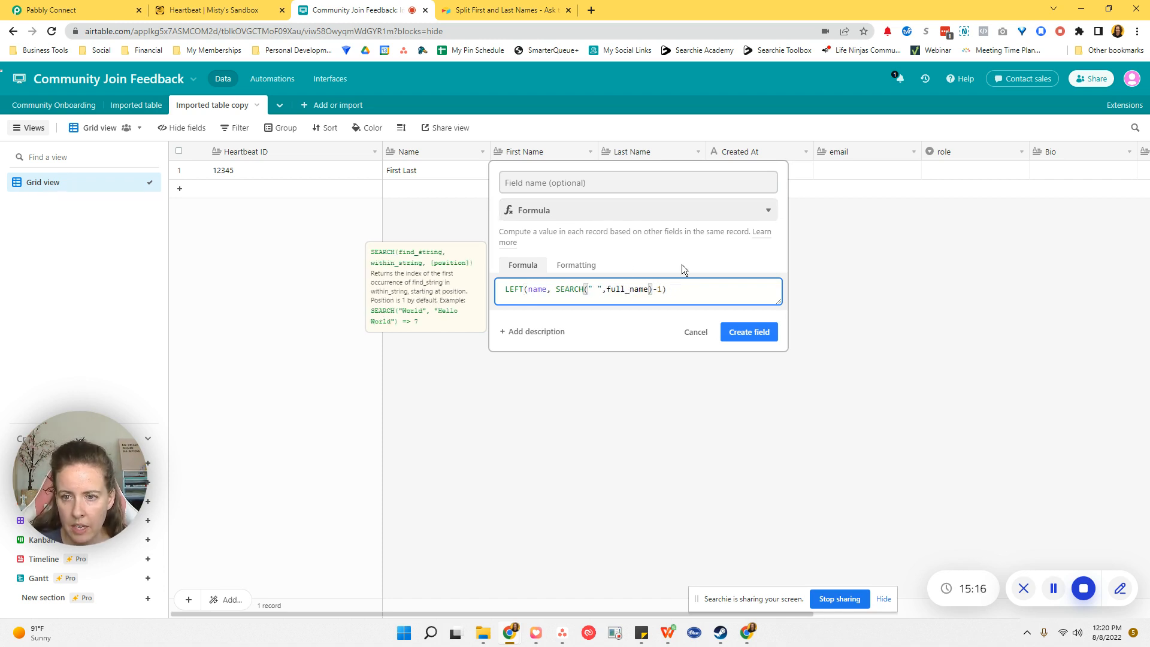
{"action": "key", "text": "BackSpace"}
{"action": "key", "text": "BackSpace"}
{"action": "key", "text": "BackSpace"}
{"action": "key", "text": "BackSpace"}
{"action": "key", "text": "BackSpace"}
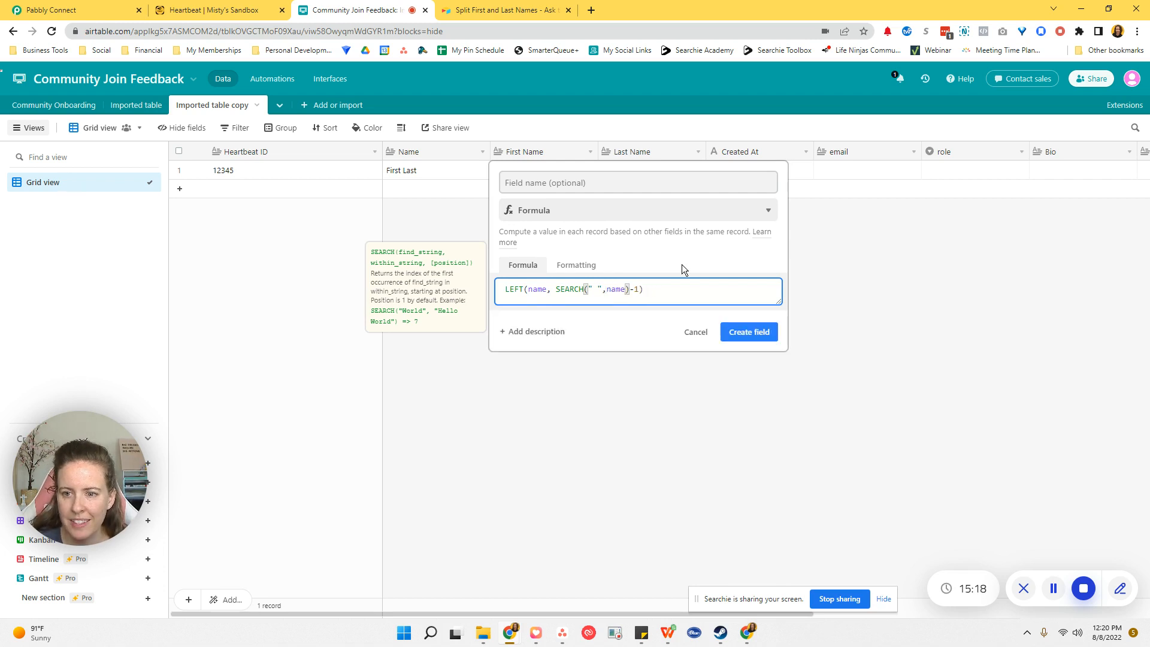
{"action": "left_click", "coordinate": [685, 288]}
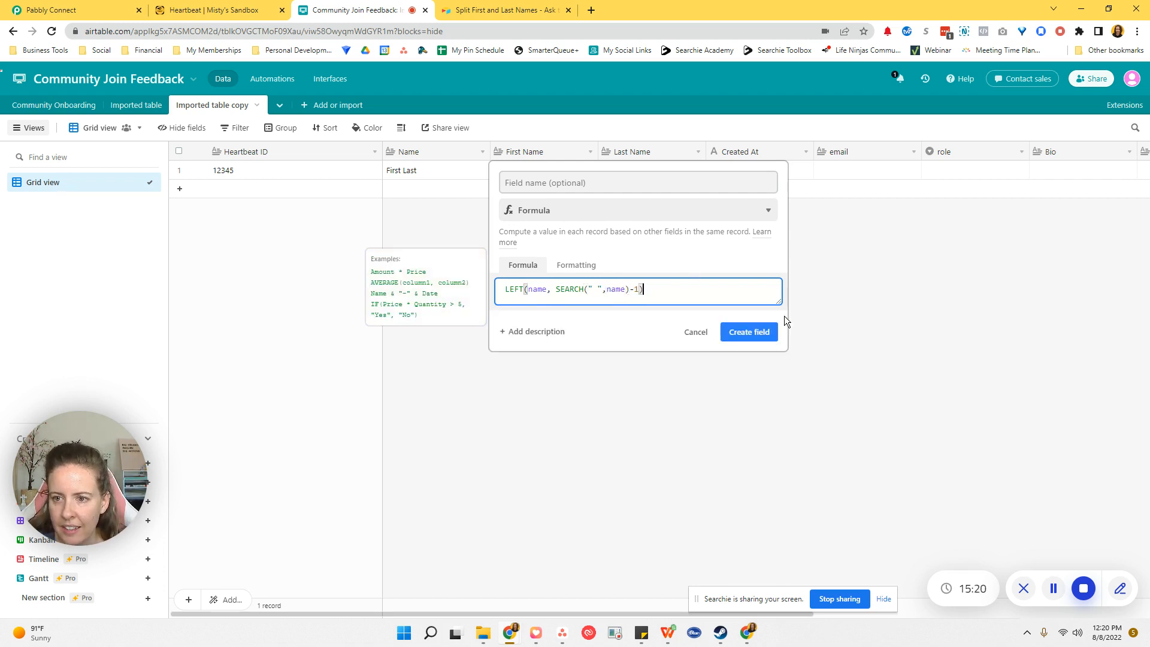
{"action": "left_click", "coordinate": [760, 337]}
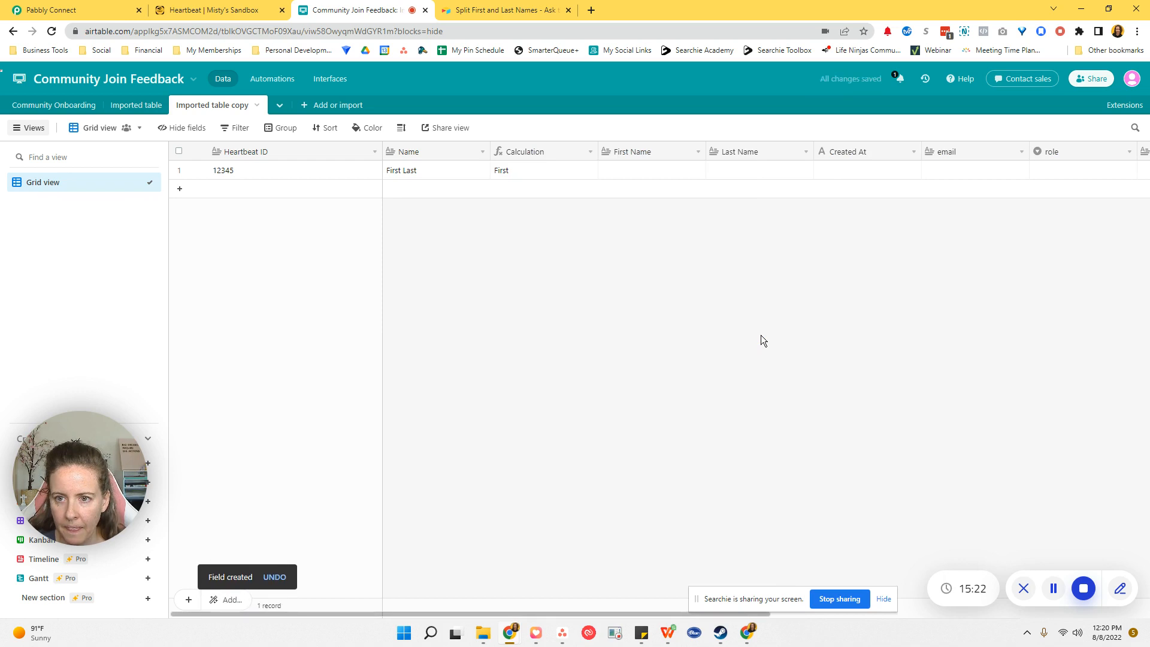
Step: Rename the Calculation field to First Name Formula
{"action": "left_click", "coordinate": [589, 153]}
{"action": "left_click", "coordinate": [555, 190]}
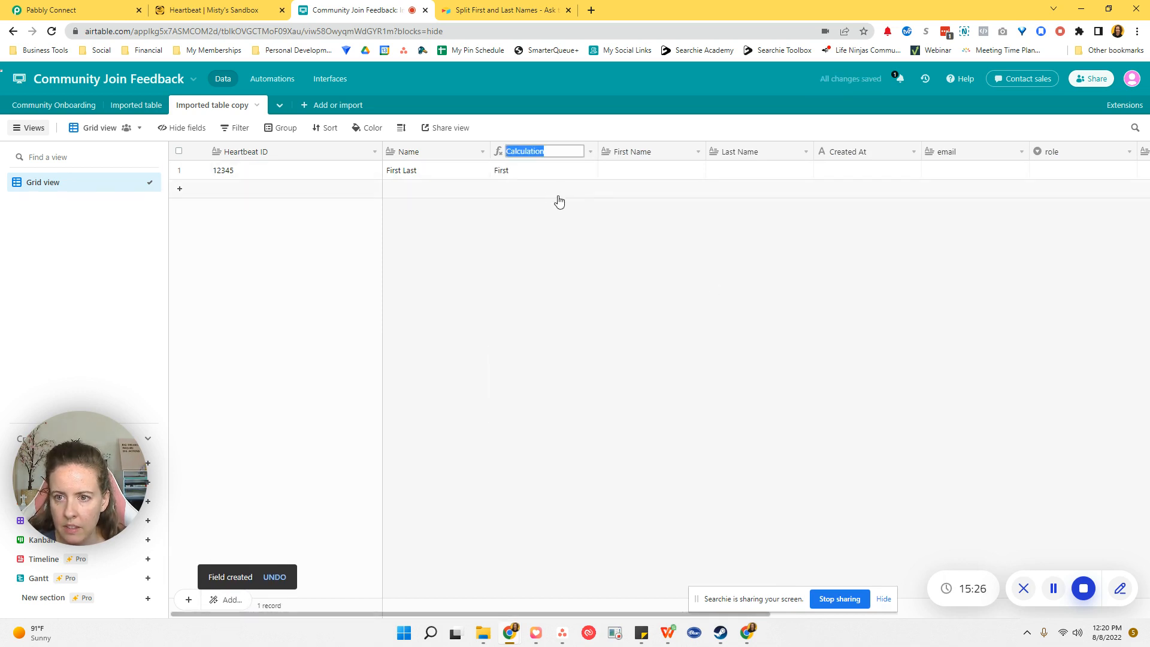
{"action": "type", "text": "First Name Cal"}
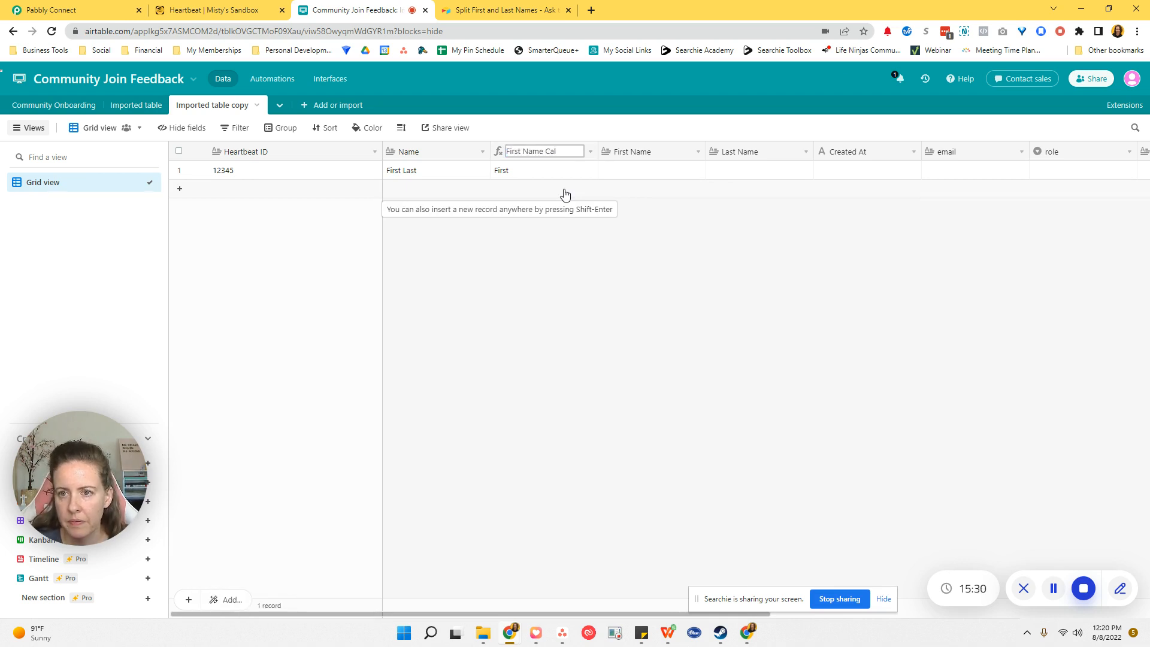
{"action": "key", "text": "BackSpace"}
{"action": "type", "text": "Formula"}
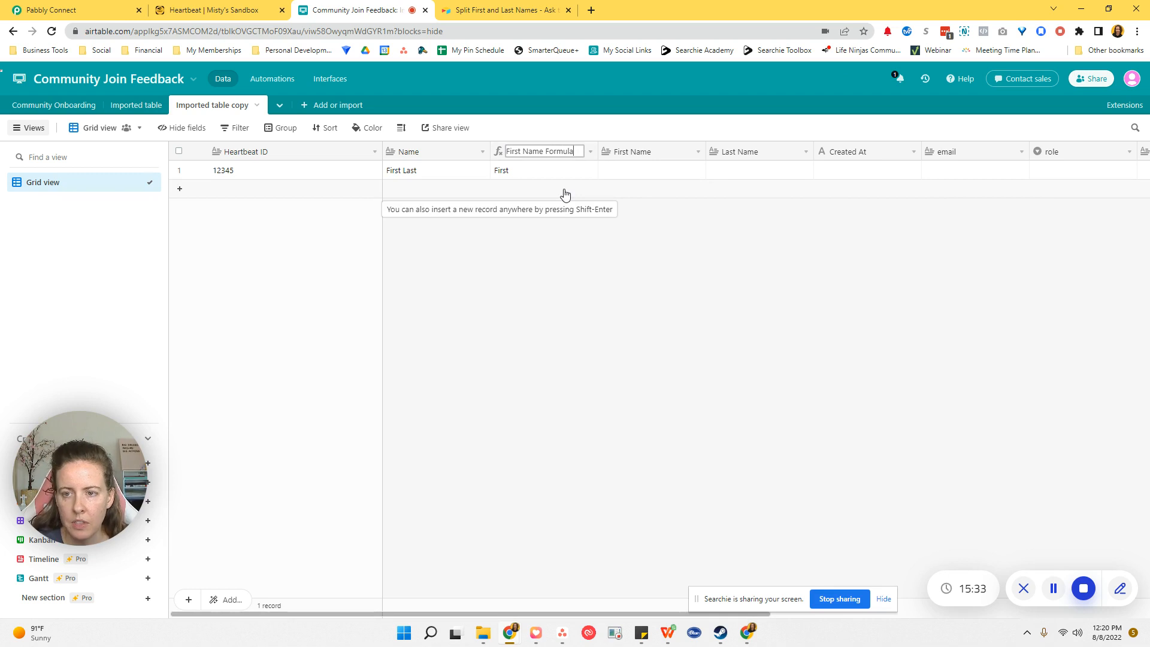
{"action": "key", "text": "Return"}
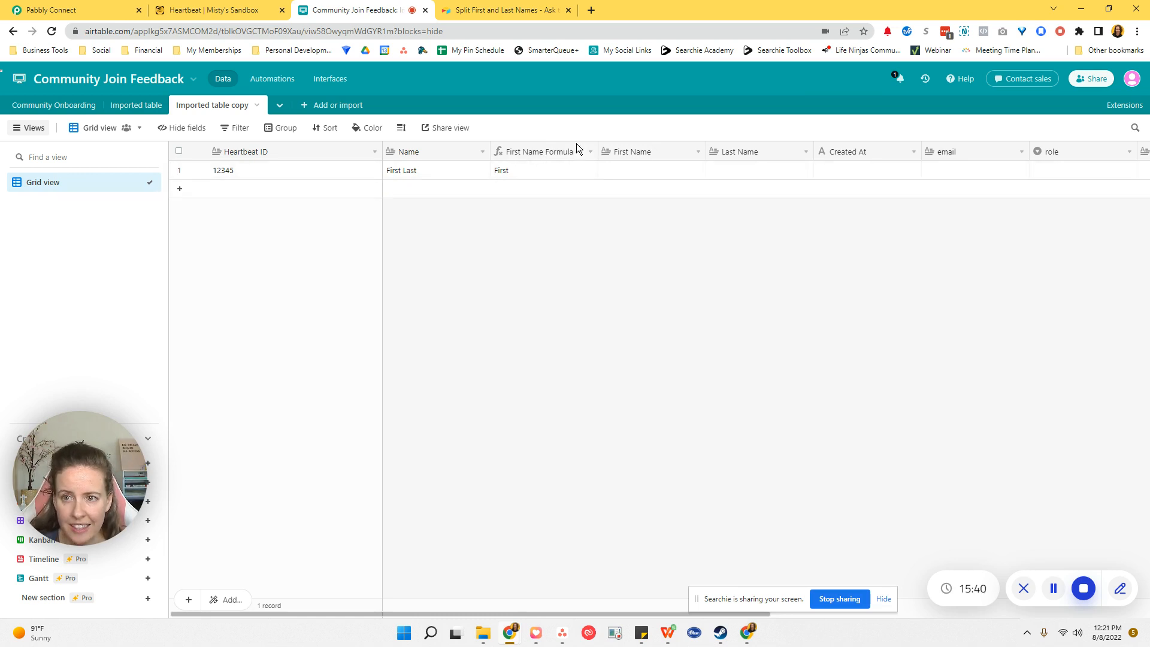
Step: Insert a Formula field named Last Name Formula left of First Name, leaving its formula empty
{"action": "right_click", "coordinate": [625, 153]}
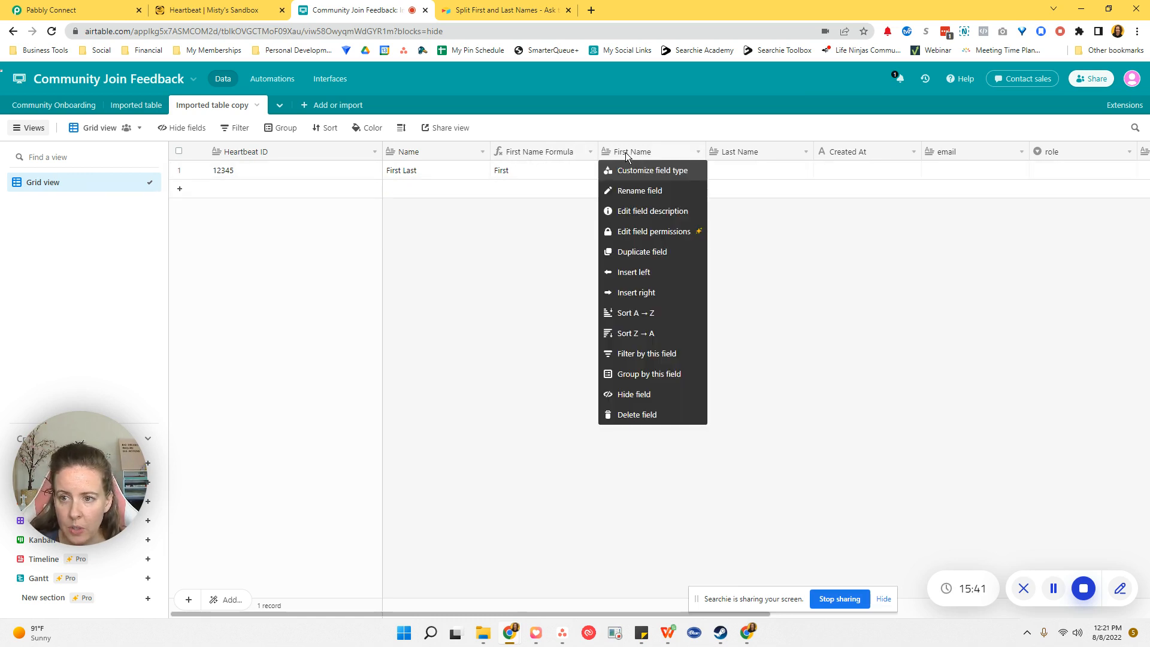
{"action": "left_click", "coordinate": [629, 274]}
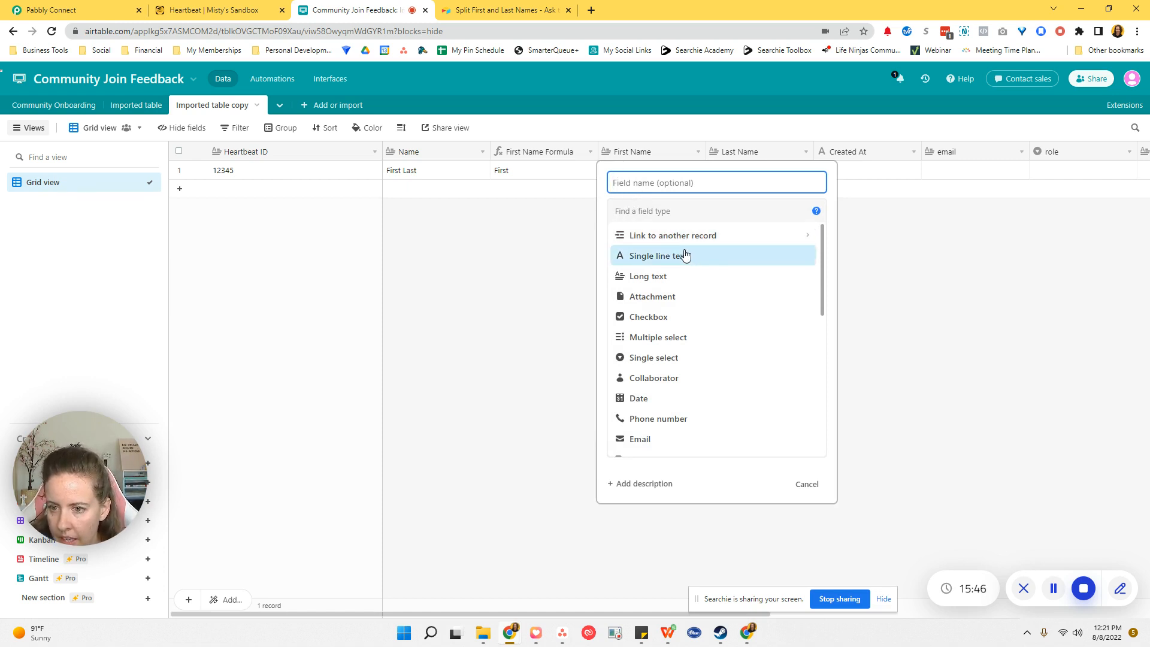
{"action": "scroll", "coordinate": [680, 340], "scroll_direction": "down", "scroll_amount": 5}
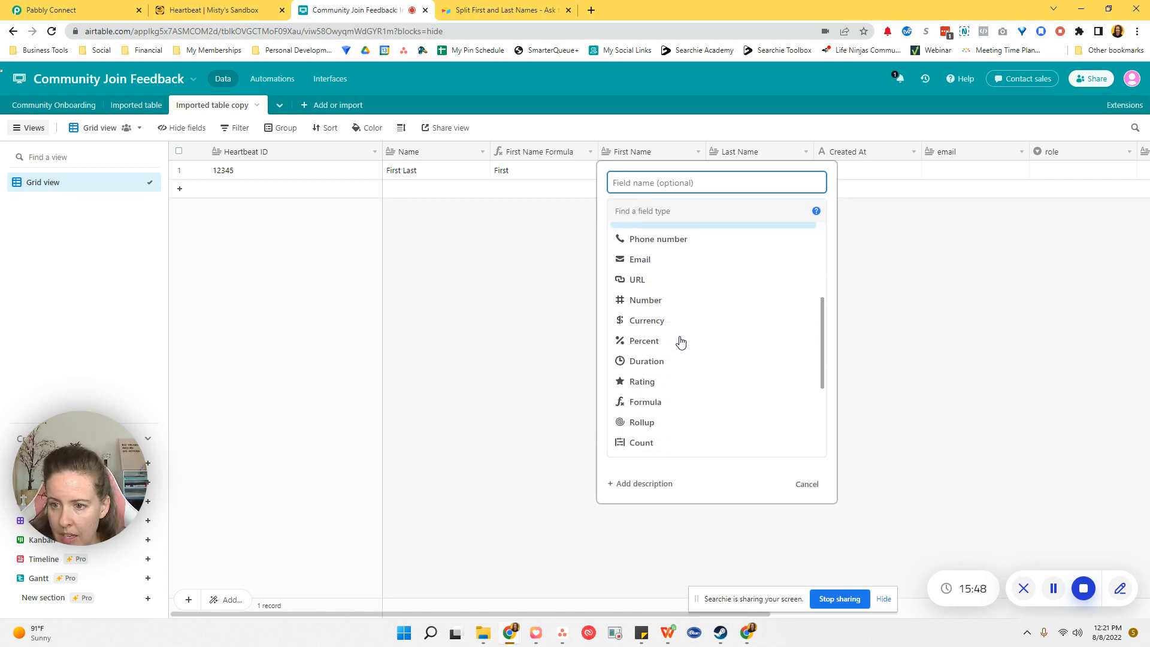
{"action": "scroll", "coordinate": [664, 321], "scroll_direction": "down", "scroll_amount": 2}
{"action": "scroll", "coordinate": [662, 317], "scroll_direction": "up", "scroll_amount": 2}
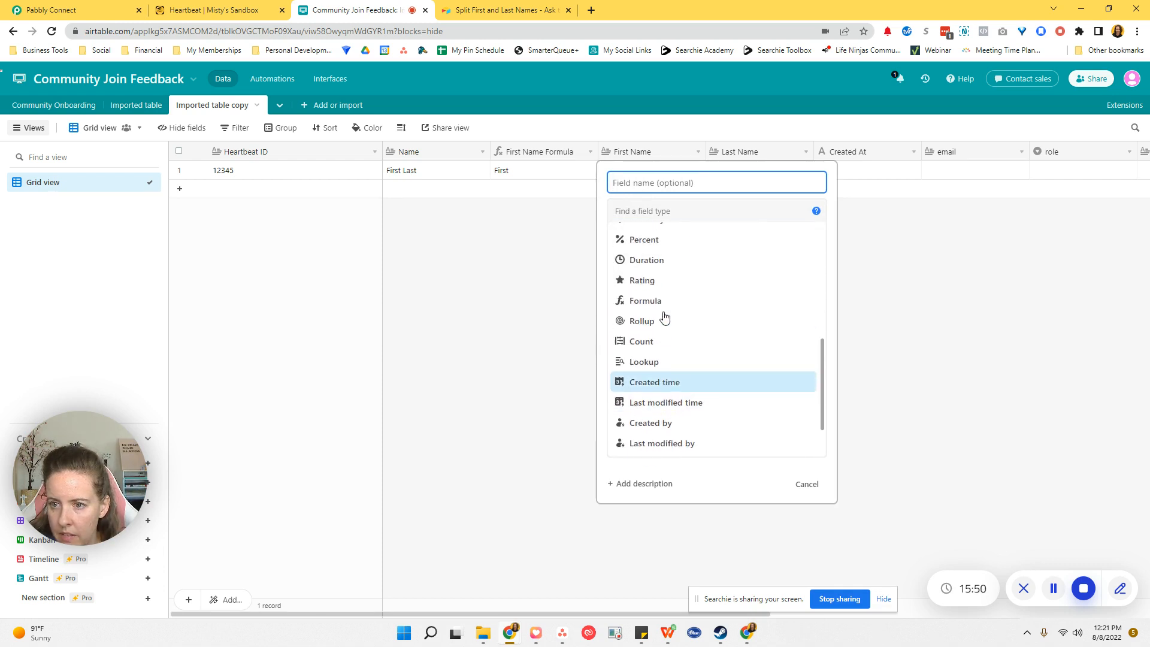
{"action": "left_click", "coordinate": [665, 301]}
{"action": "left_click", "coordinate": [702, 184]}
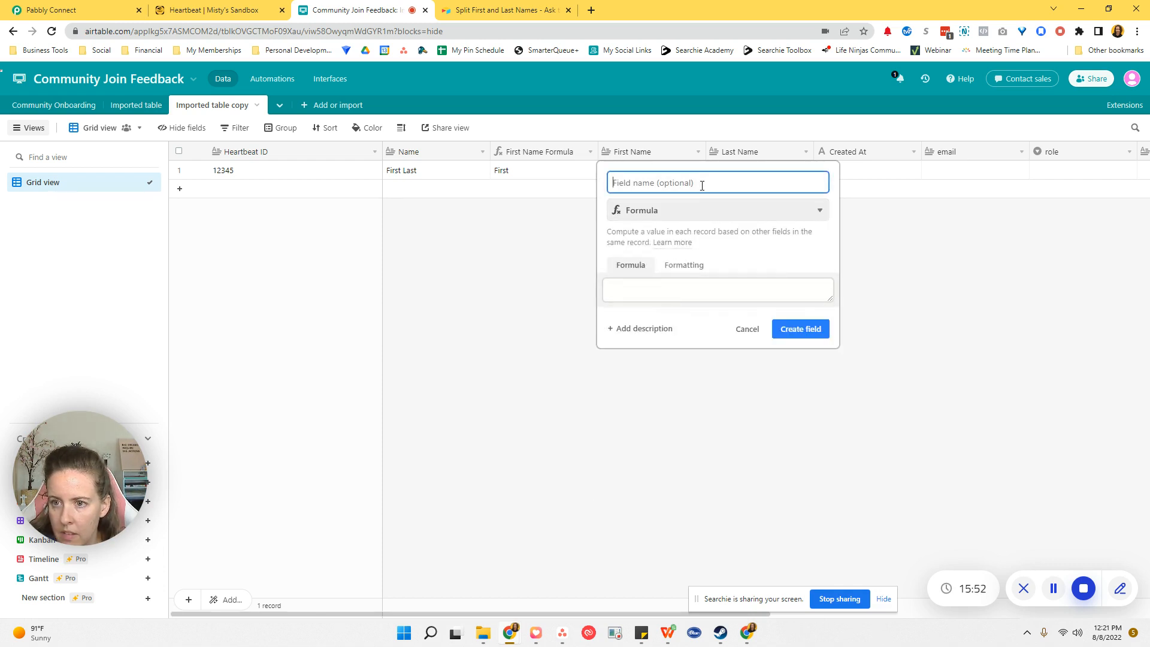
{"action": "type", "text": "Last "}
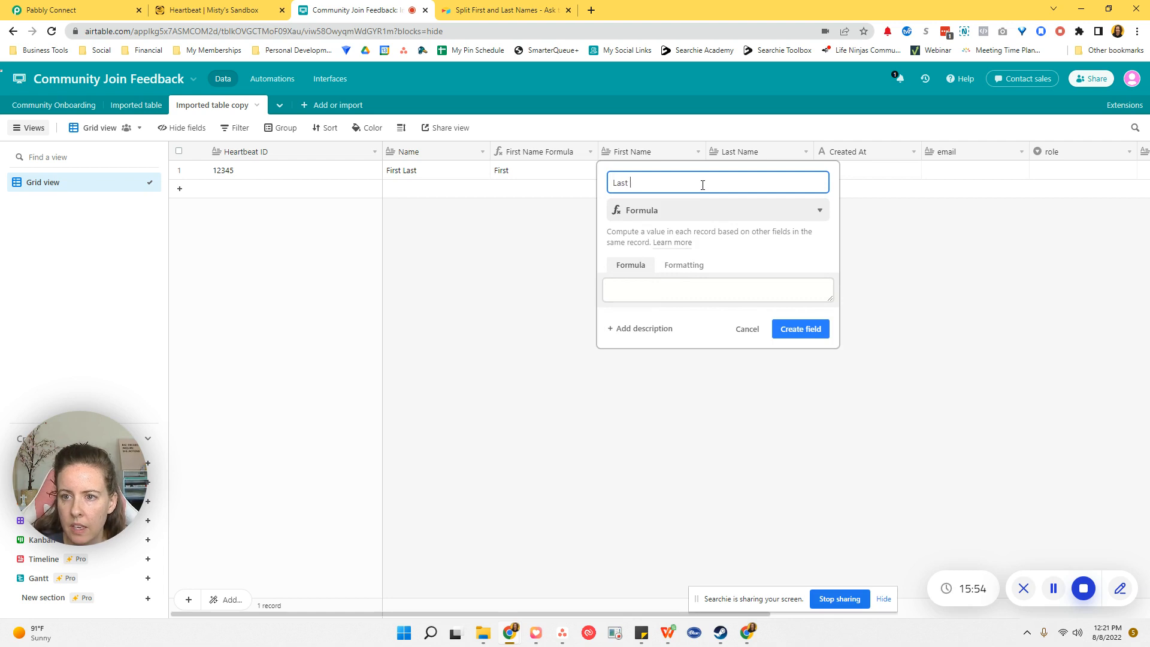
{"action": "type", "text": "Name Formula"}
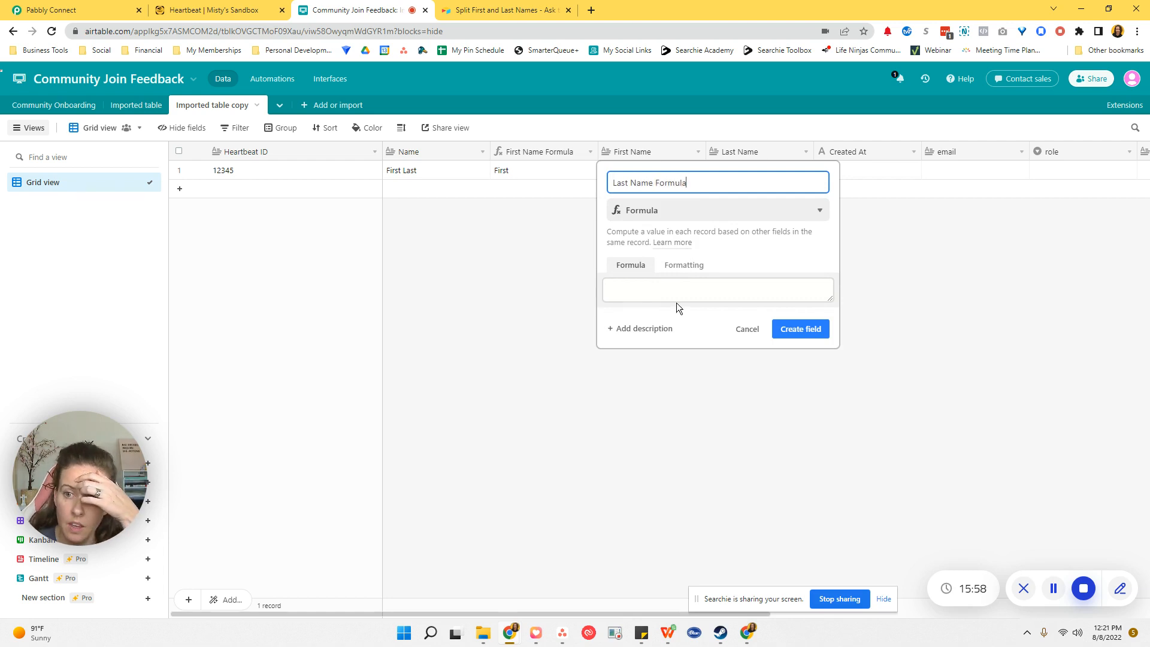
{"action": "left_click", "coordinate": [687, 290]}
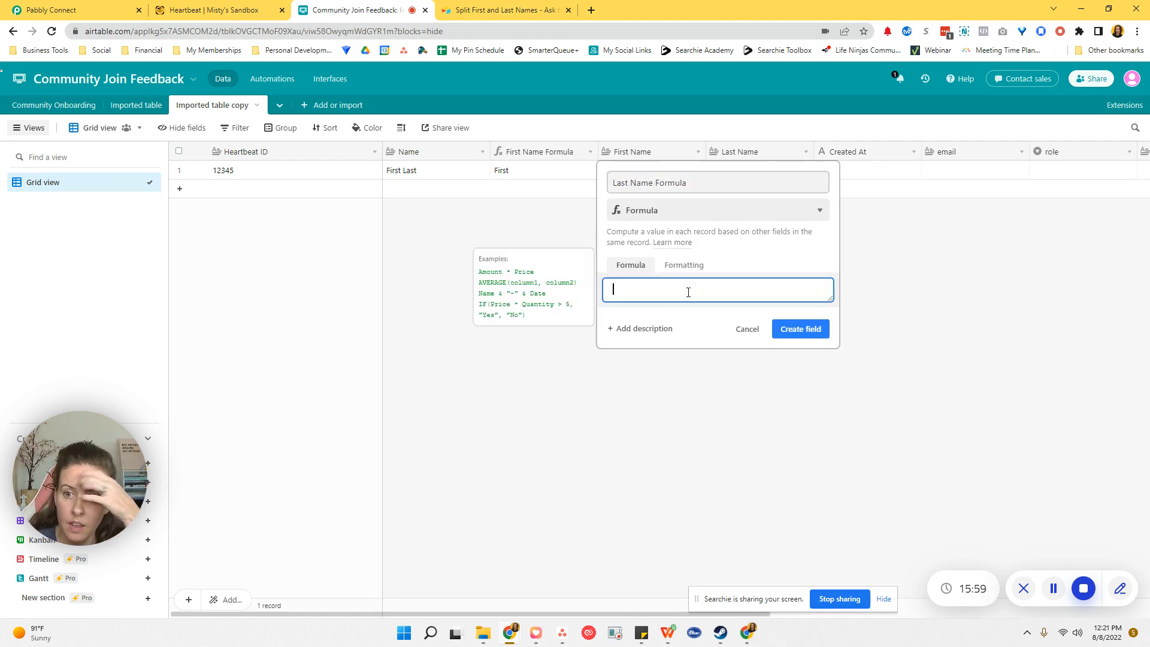
{"action": "left_click", "coordinate": [508, 10]}
Step: Copy the thread's REPLACE last-name formula and paste it into the Last Name Formula box
{"action": "scroll", "coordinate": [379, 326], "scroll_direction": "down", "scroll_amount": 6}
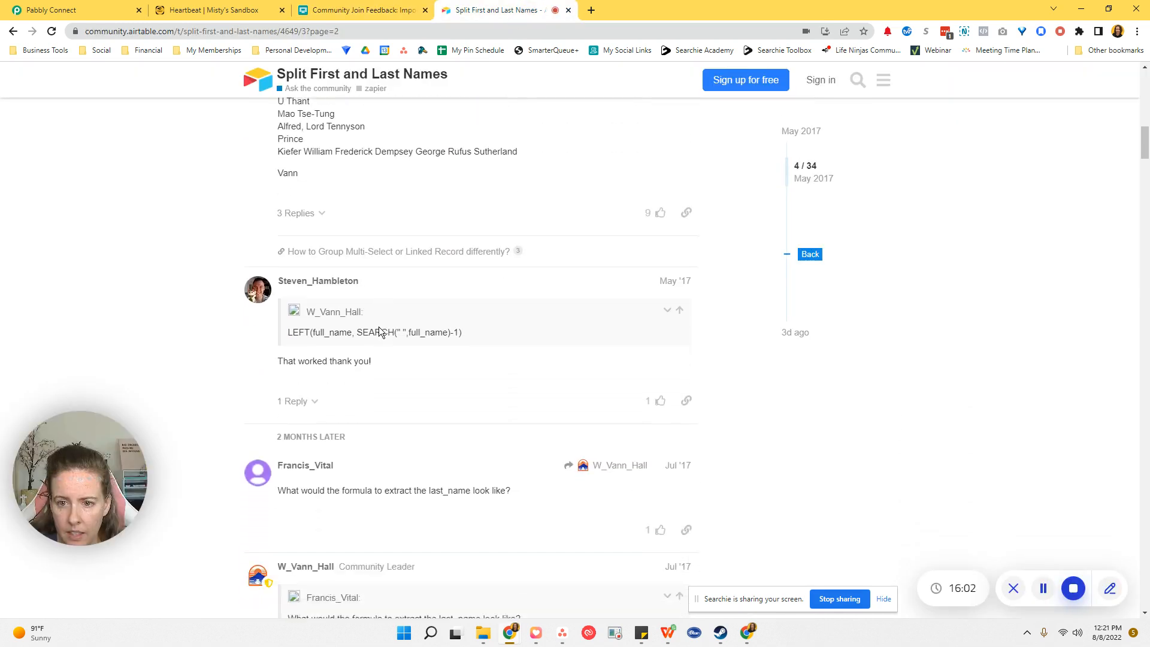
{"action": "scroll", "coordinate": [379, 329], "scroll_direction": "down", "scroll_amount": 7}
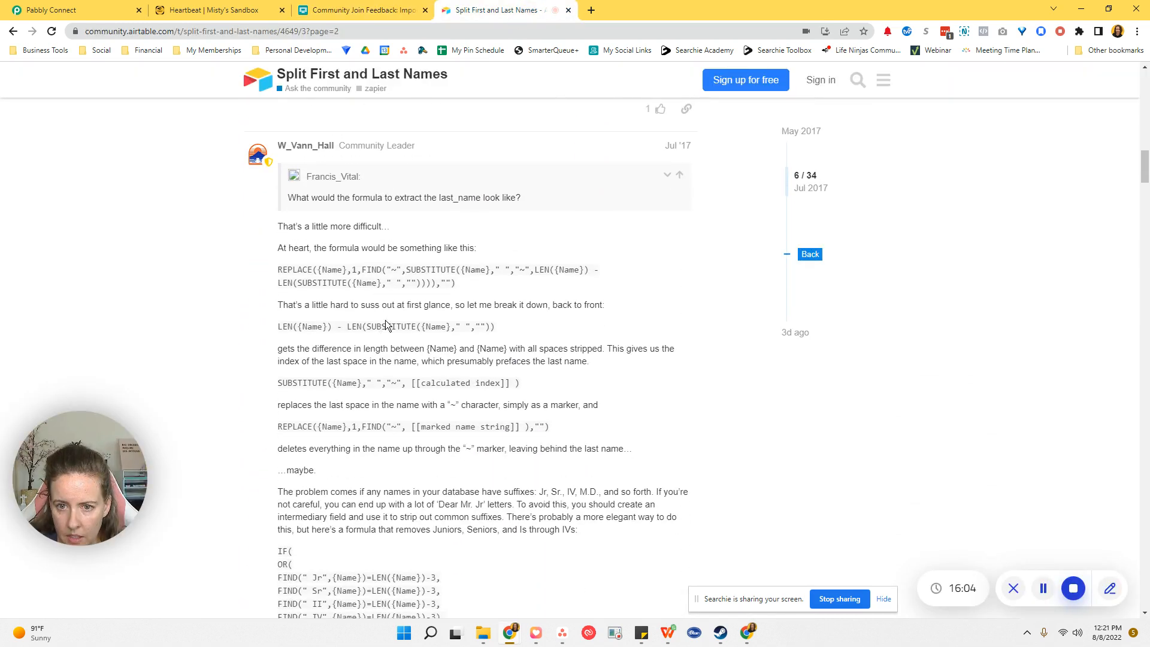
{"action": "left_click_drag", "start_coordinate": [471, 289], "coordinate": [277, 264]}
{"action": "key", "text": "ctrl+c"}
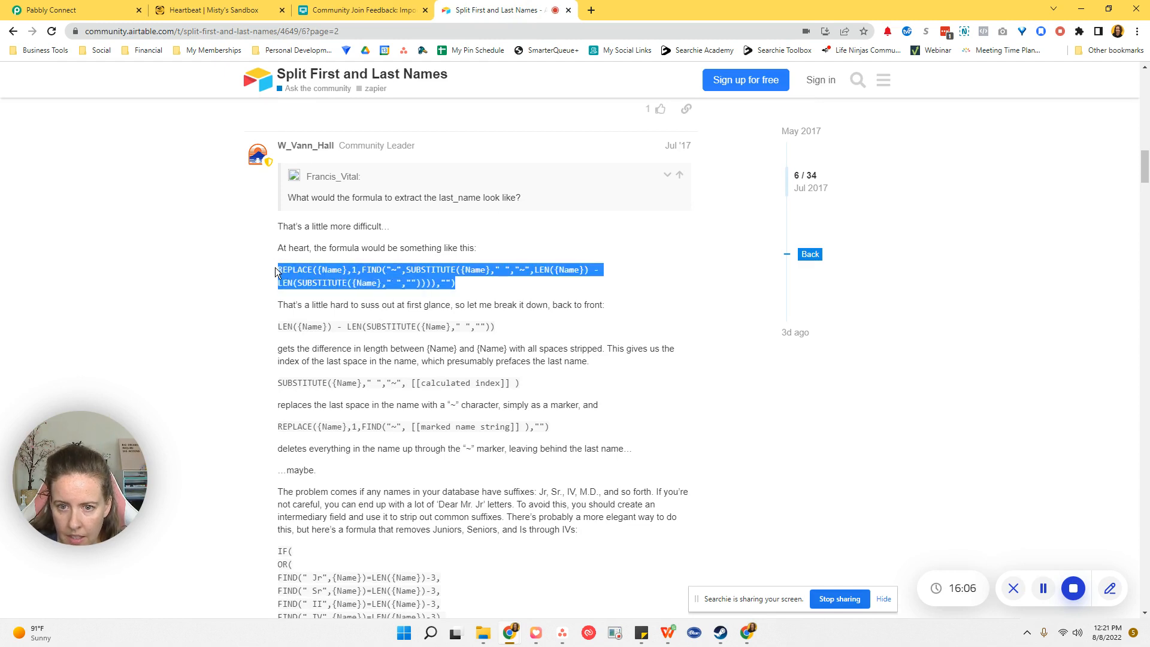
{"action": "left_click", "coordinate": [387, 12]}
{"action": "key", "text": "ctrl+v"}
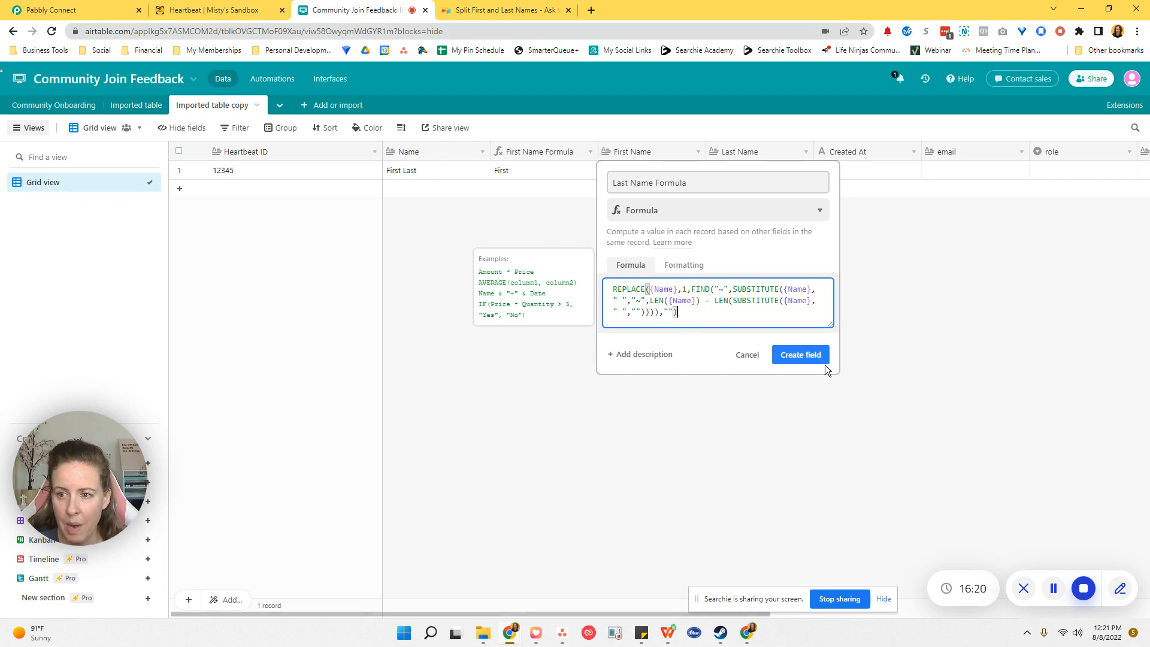
Step: Create the Last Name Formula field and add a second record to the table
{"action": "left_click", "coordinate": [810, 355]}
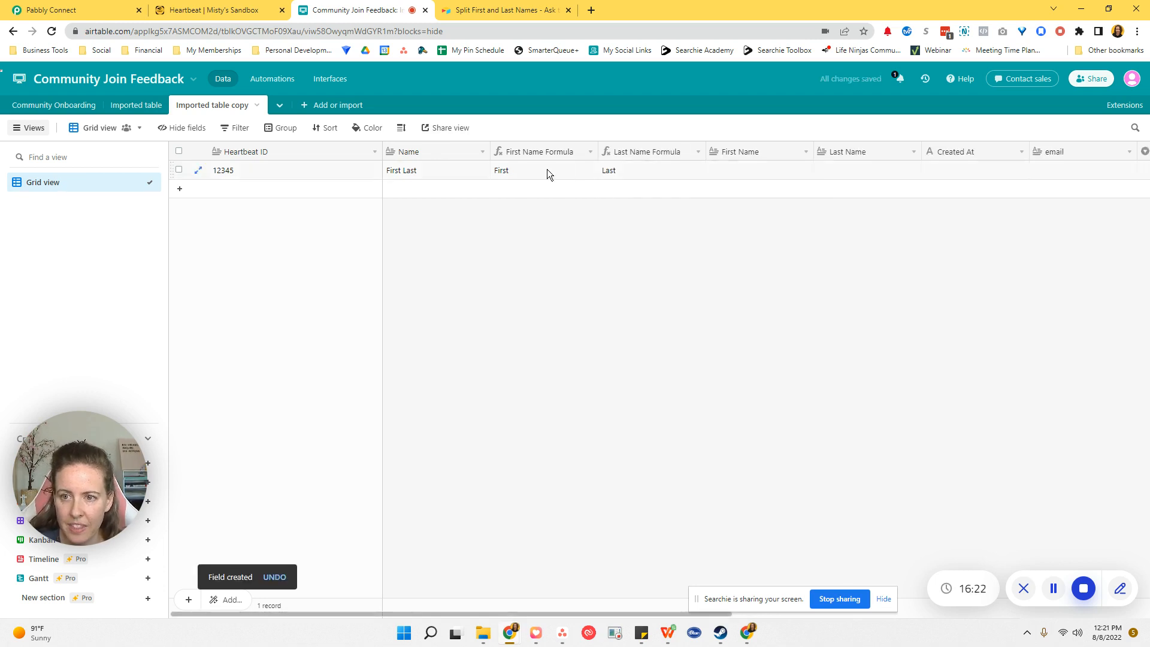
{"action": "left_click", "coordinate": [411, 189]}
{"action": "left_click", "coordinate": [296, 235]}
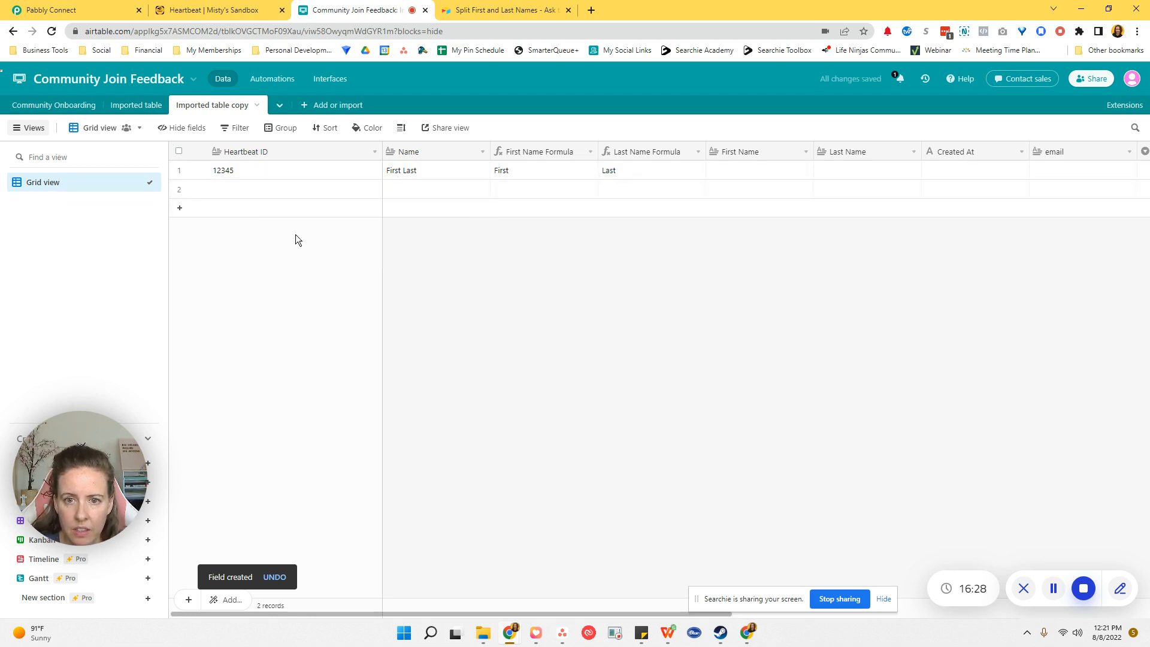
Step: Give row 2 Heartbeat ID 54321 and a full name, then check its split name cells
{"action": "left_click", "coordinate": [258, 185]}
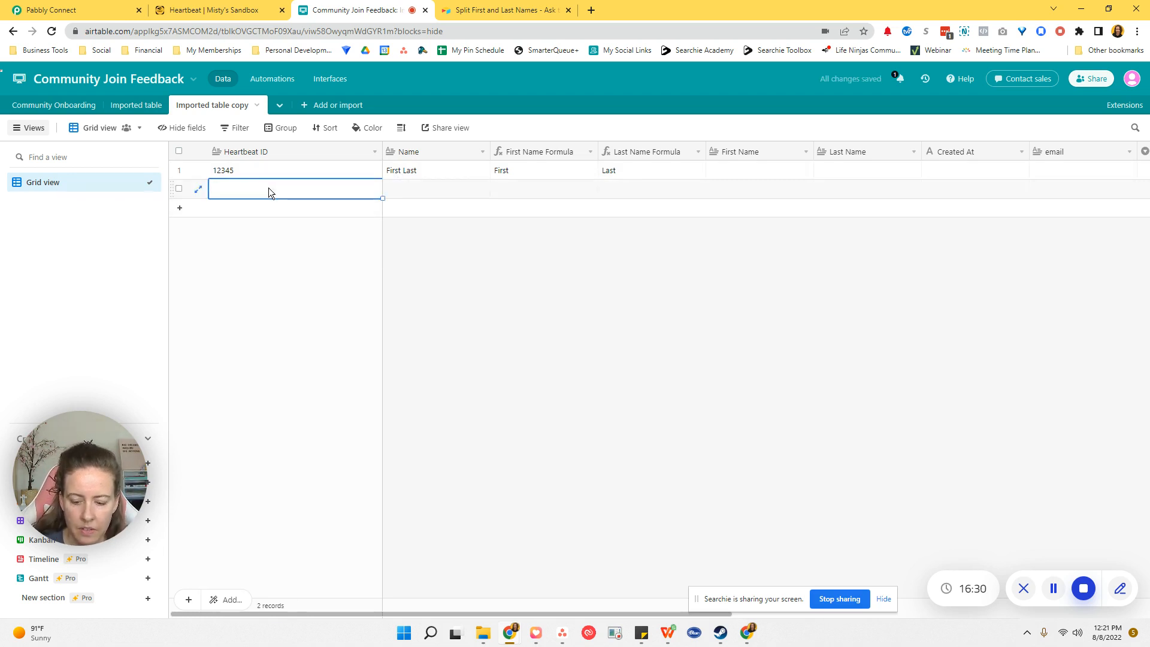
{"action": "type", "text": "54321"}
{"action": "key", "text": "Tab"}
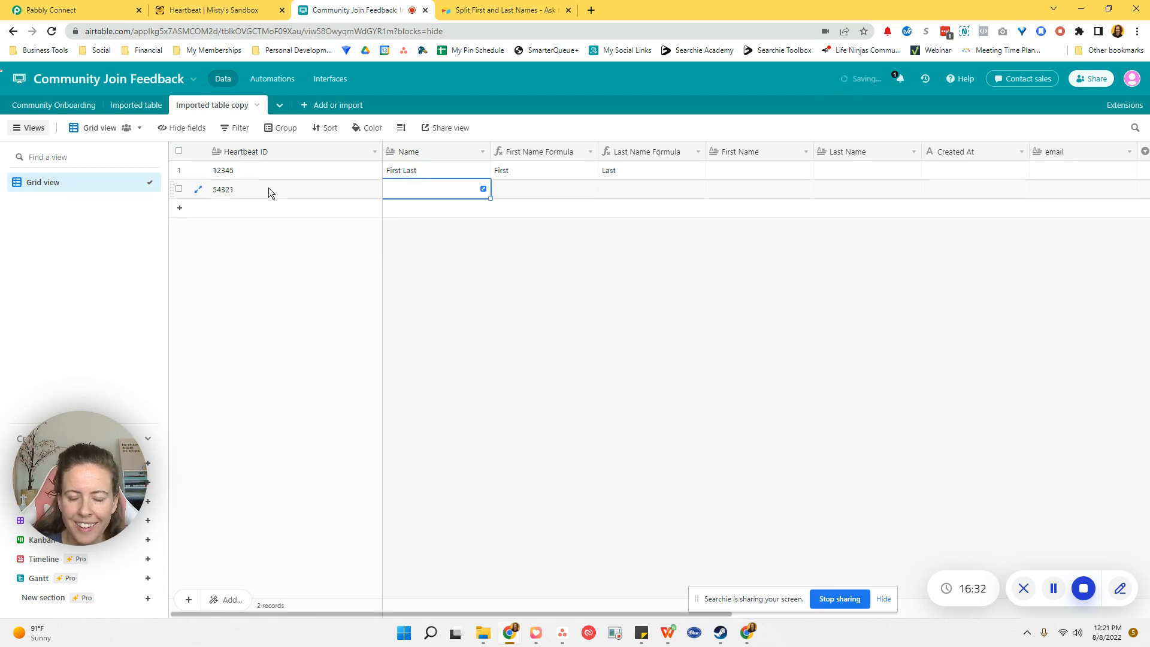
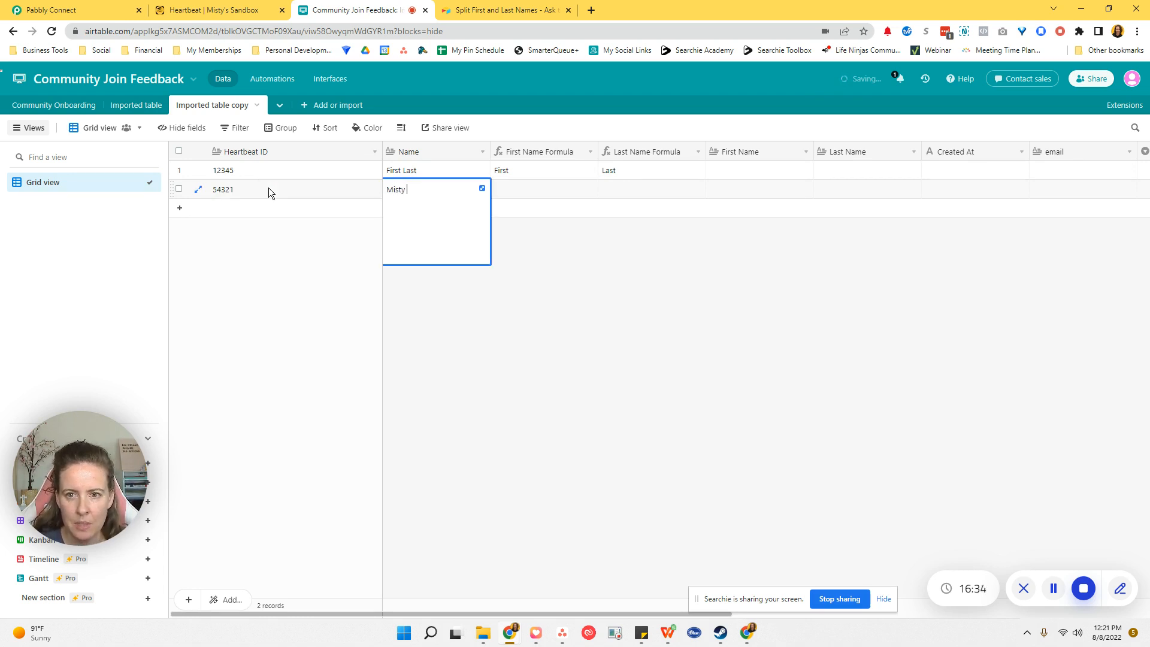
{"action": "key", "text": "Tab"}
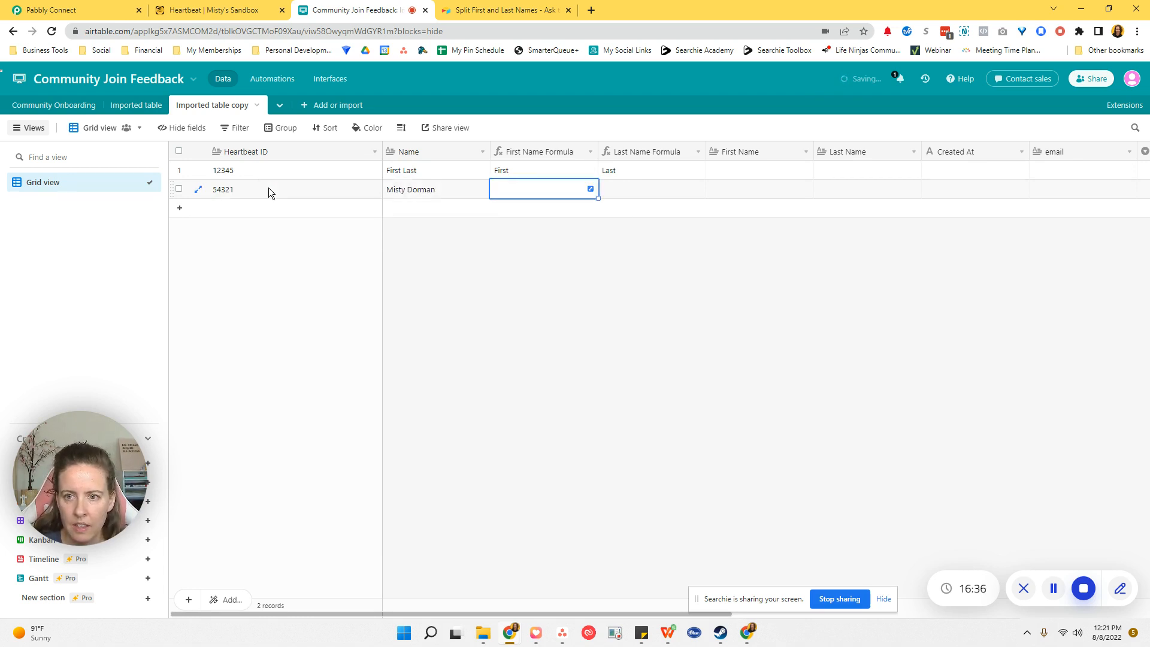
{"action": "key", "text": "Tab"}
{"action": "key", "text": "Left"}
{"action": "key", "text": "Left"}
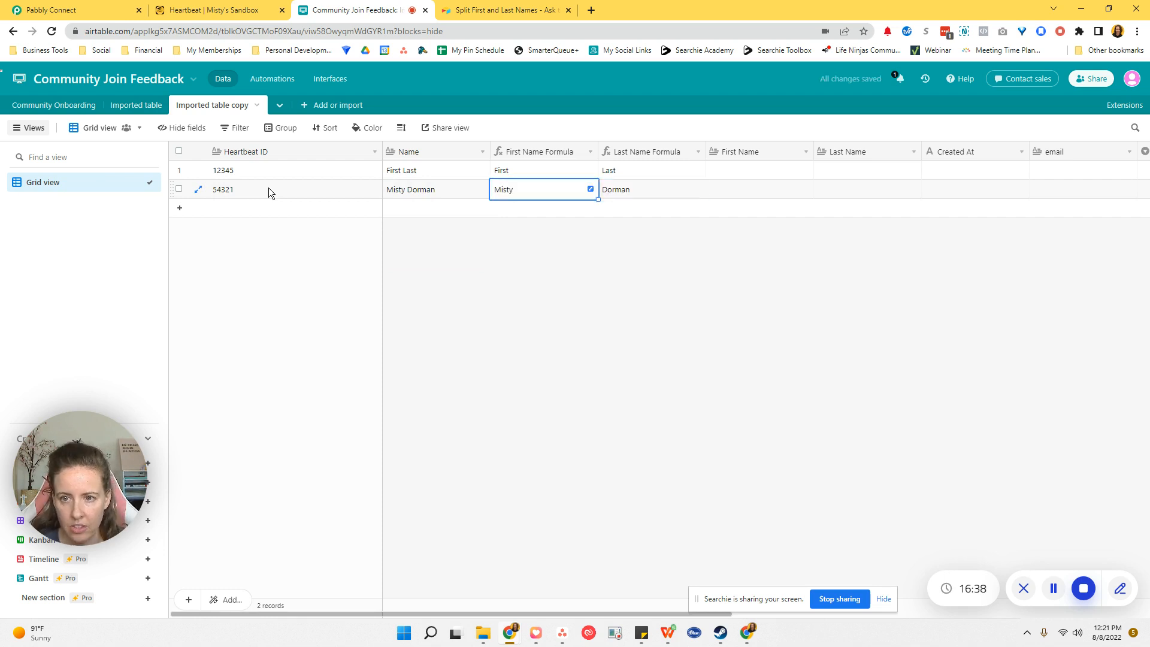
{"action": "key", "text": "Right"}
{"action": "key", "text": "Right"}
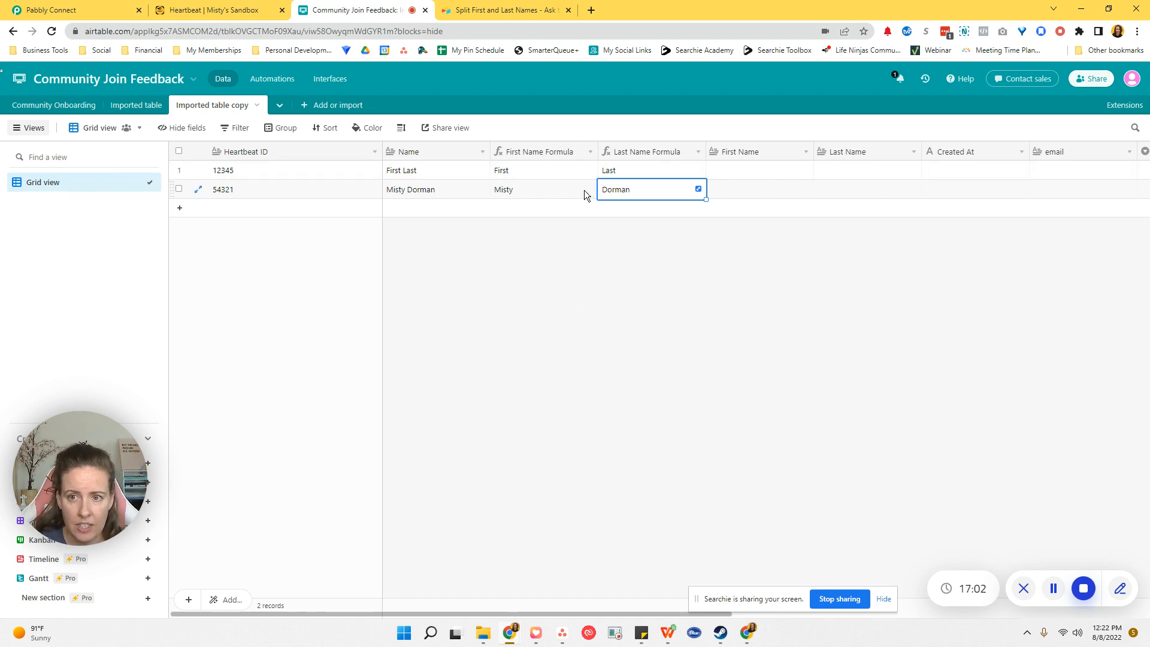
Step: Change the First Name Formula field's type from Formula to Single line text and save it
{"action": "left_click", "coordinate": [590, 153]}
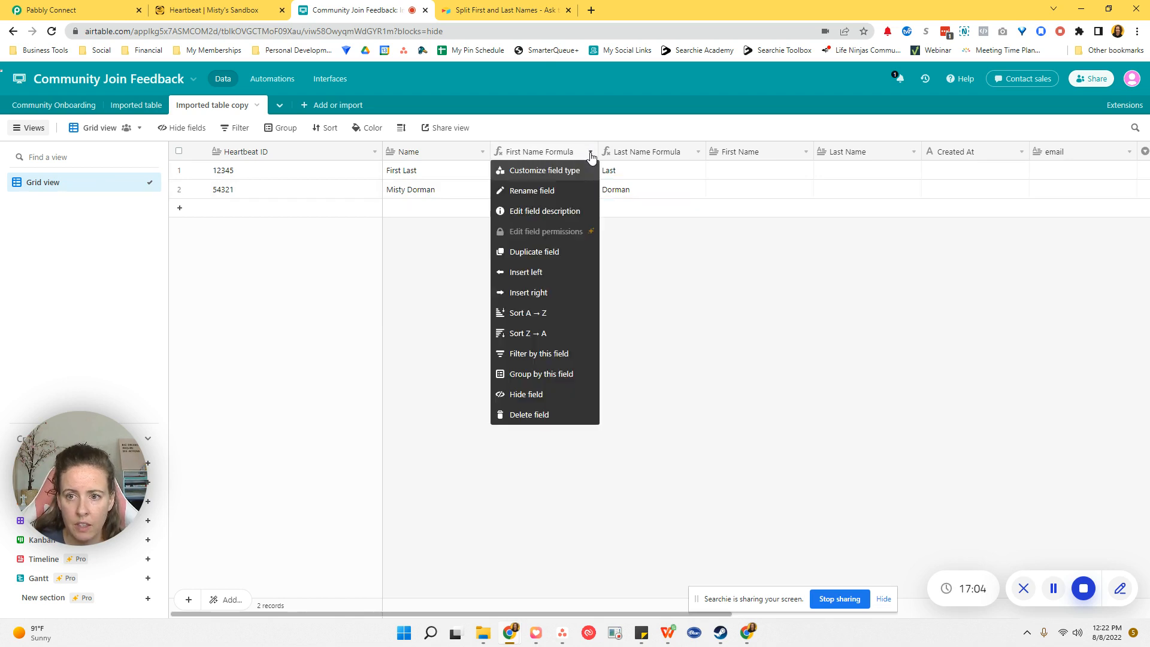
{"action": "left_click", "coordinate": [547, 172]}
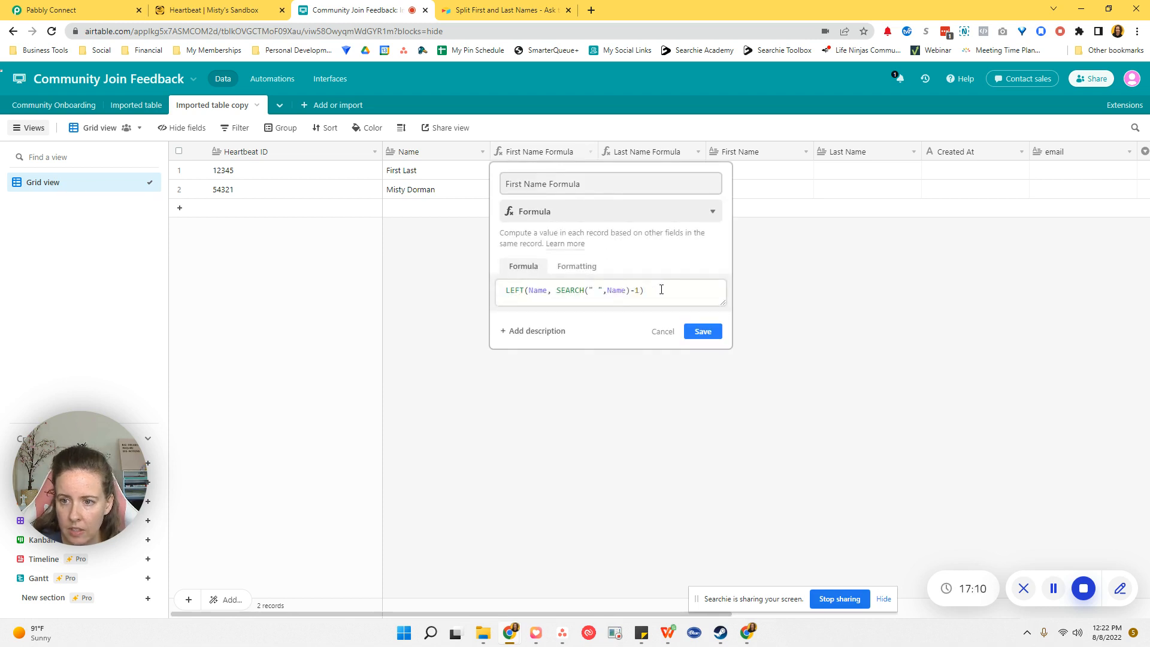
{"action": "left_click_drag", "start_coordinate": [661, 290], "coordinate": [488, 282]}
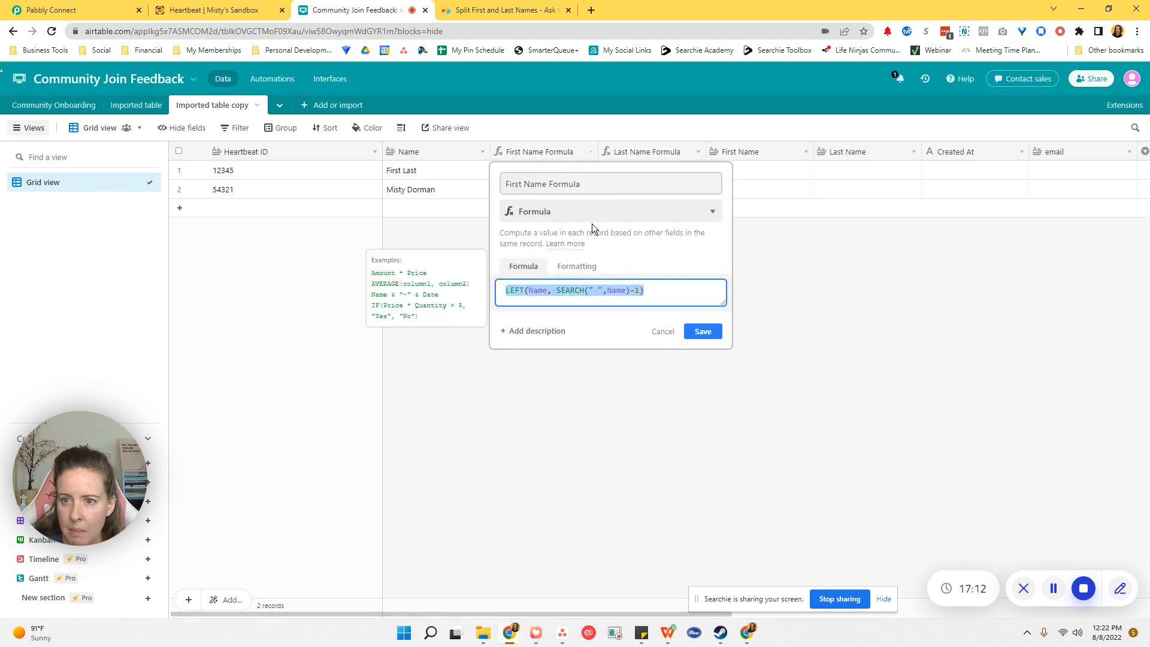
{"action": "left_click", "coordinate": [602, 211]}
{"action": "scroll", "coordinate": [570, 264], "scroll_direction": "up", "scroll_amount": 2}
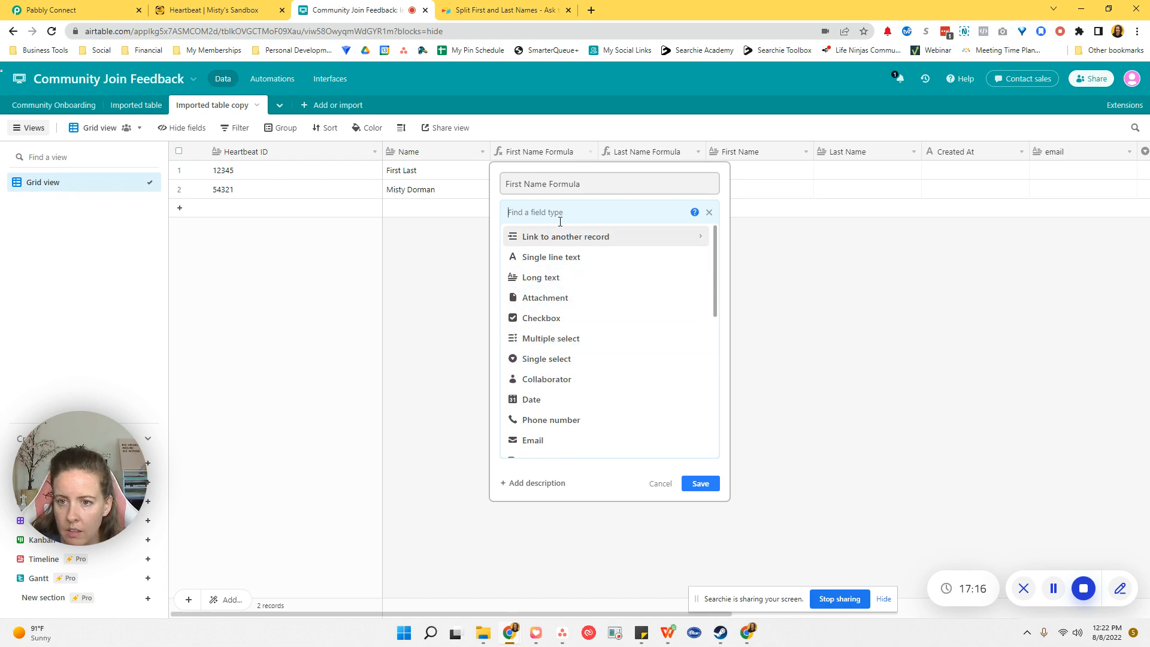
{"action": "scroll", "coordinate": [539, 377], "scroll_direction": "down", "scroll_amount": 3}
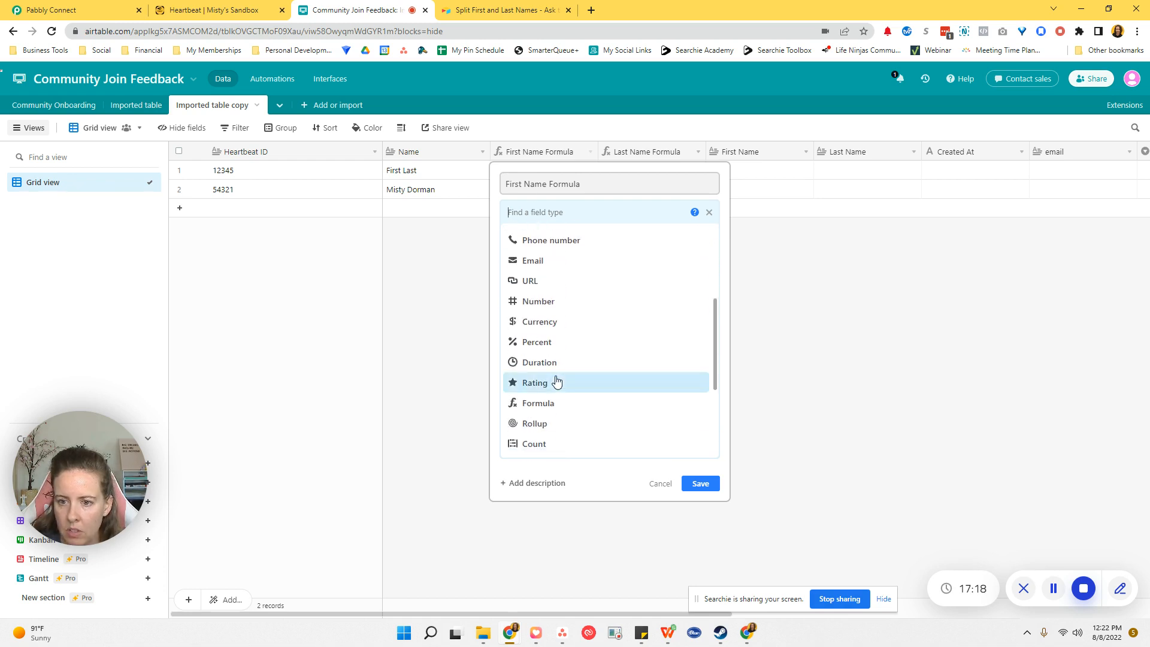
{"action": "scroll", "coordinate": [559, 378], "scroll_direction": "up", "scroll_amount": 4}
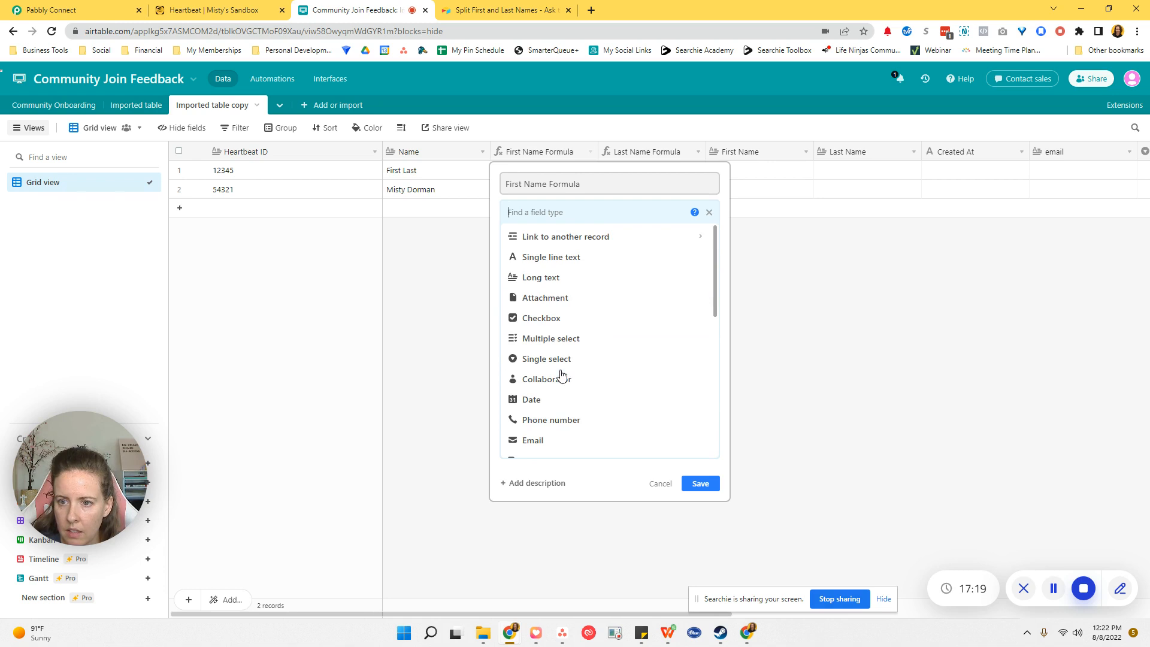
{"action": "left_click", "coordinate": [546, 257]}
{"action": "left_click", "coordinate": [699, 304]}
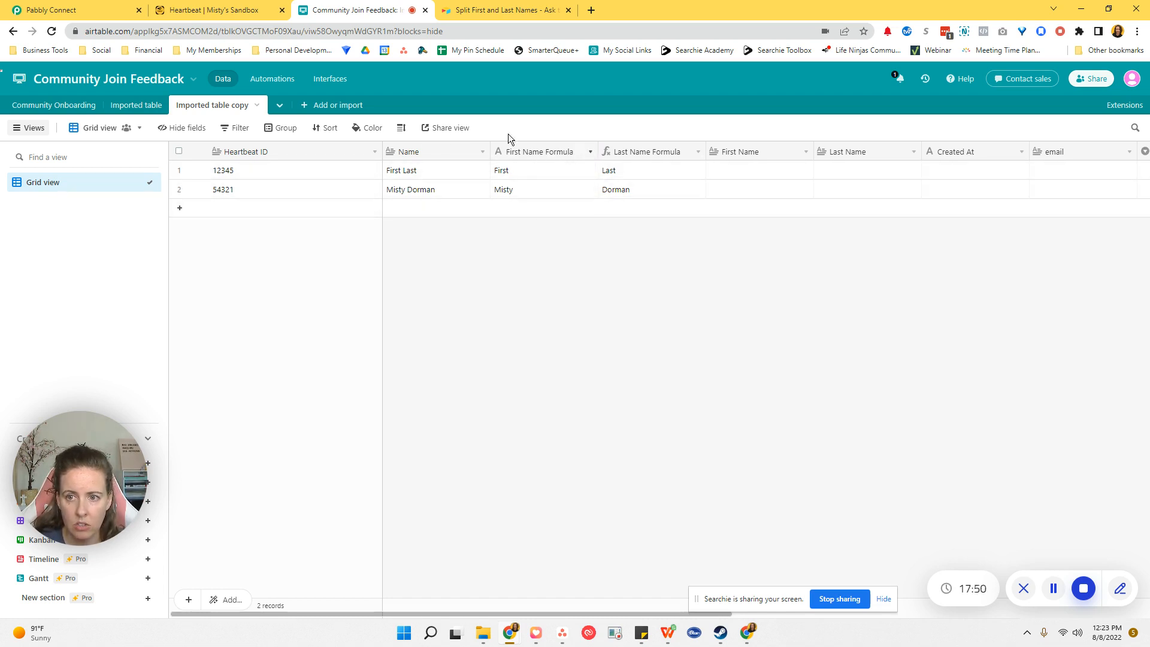
{"action": "left_click", "coordinate": [806, 152]}
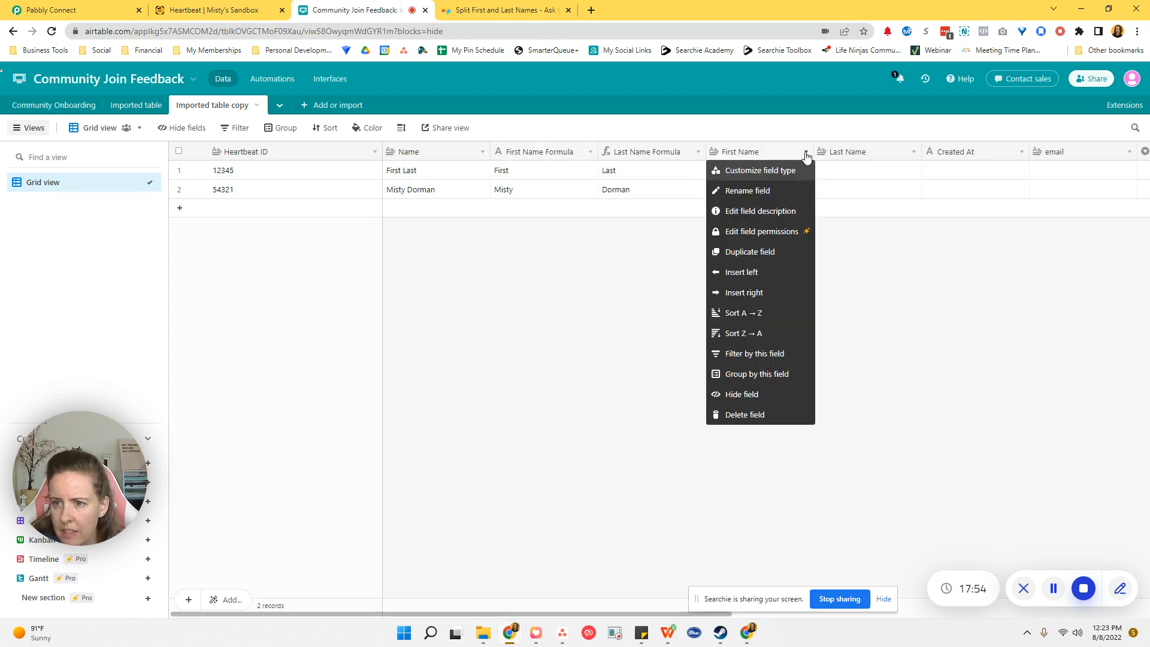
{"action": "left_click", "coordinate": [766, 172]}
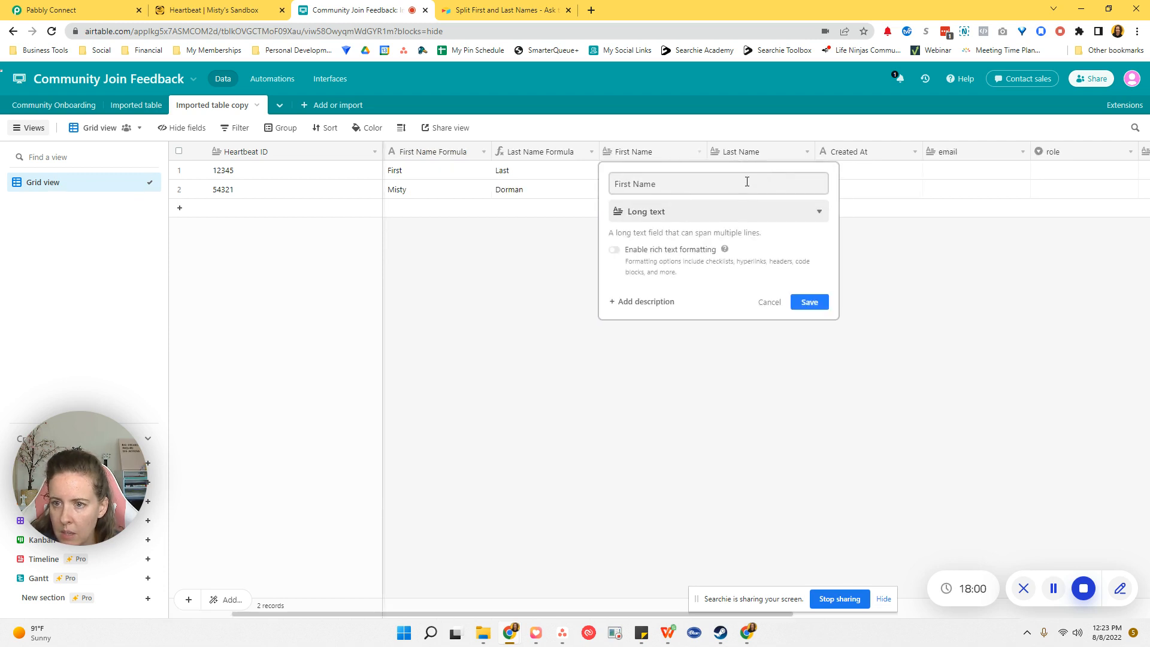
{"action": "left_click", "coordinate": [549, 234]}
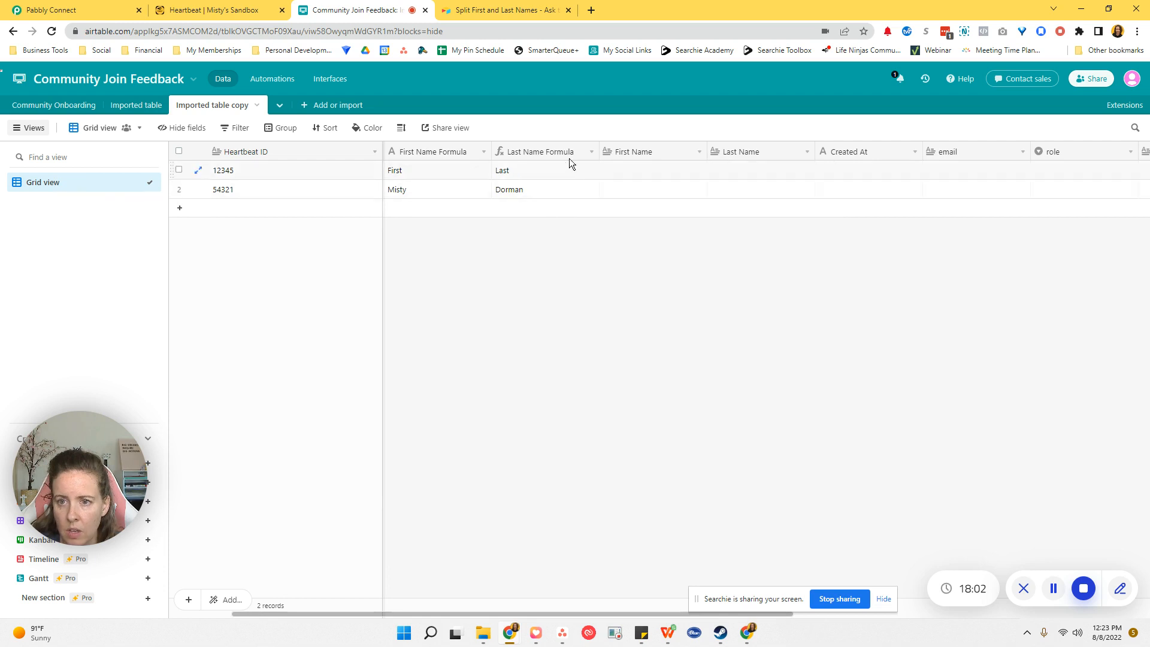
{"action": "left_click", "coordinate": [436, 153]}
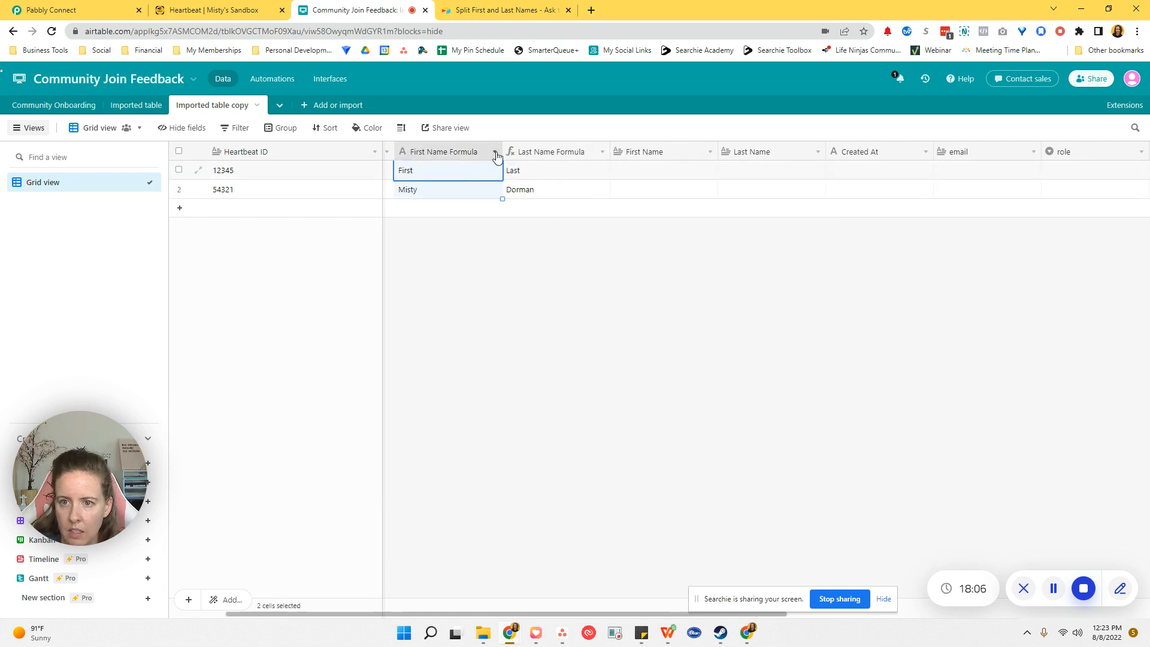
{"action": "left_click", "coordinate": [495, 151]}
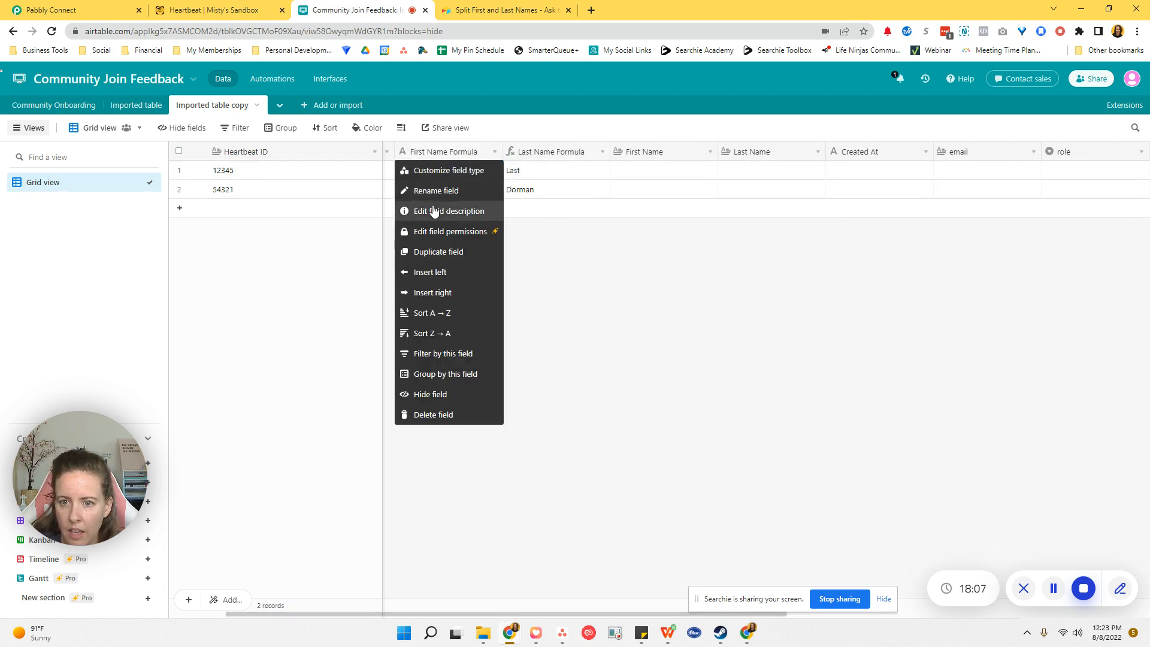
{"action": "left_click", "coordinate": [455, 171]}
{"action": "left_click", "coordinate": [463, 214]}
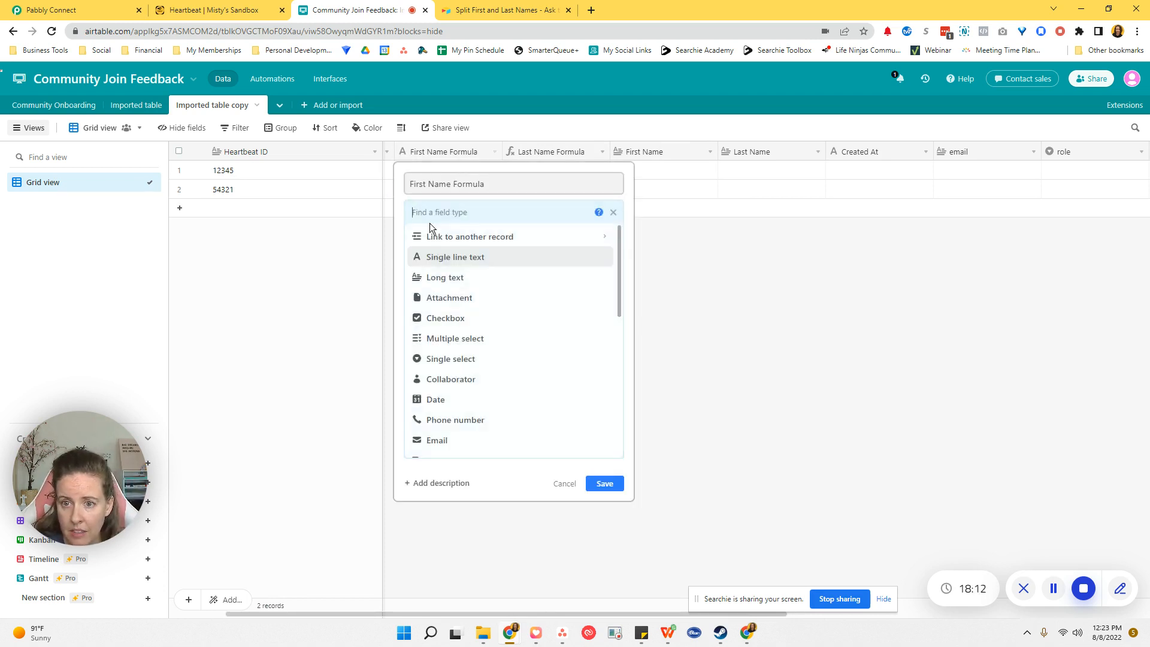
{"action": "left_click", "coordinate": [481, 257]}
{"action": "left_click", "coordinate": [680, 269]}
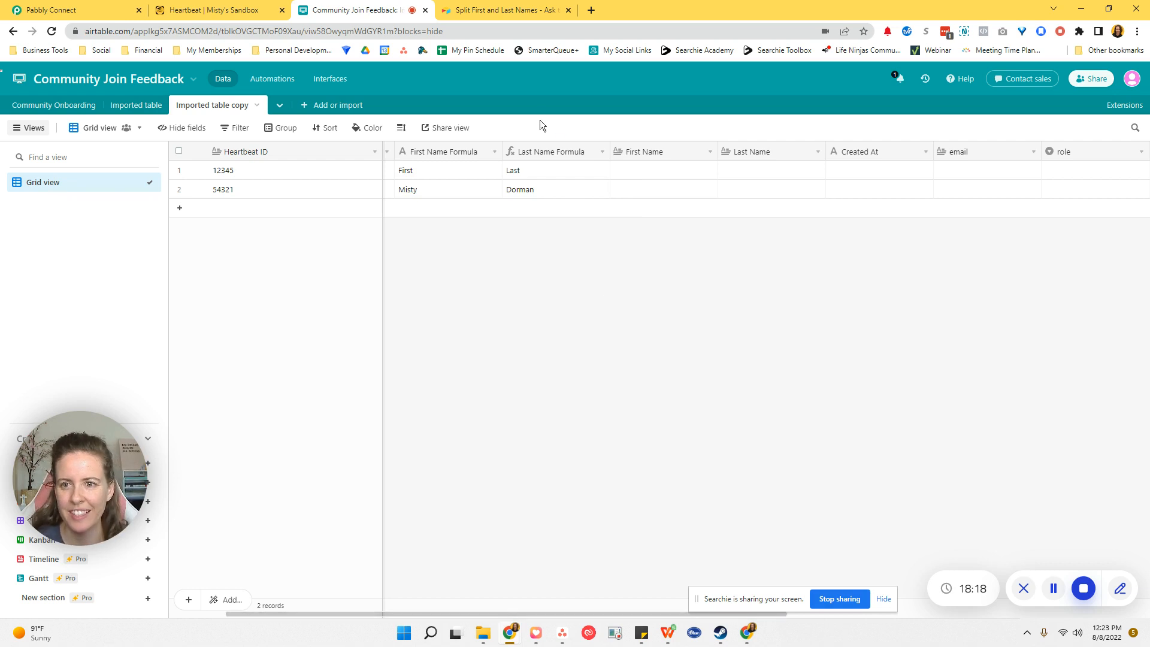
Step: Convert the Last Name Formula field from Formula to Single line text
{"action": "left_click", "coordinate": [602, 154]}
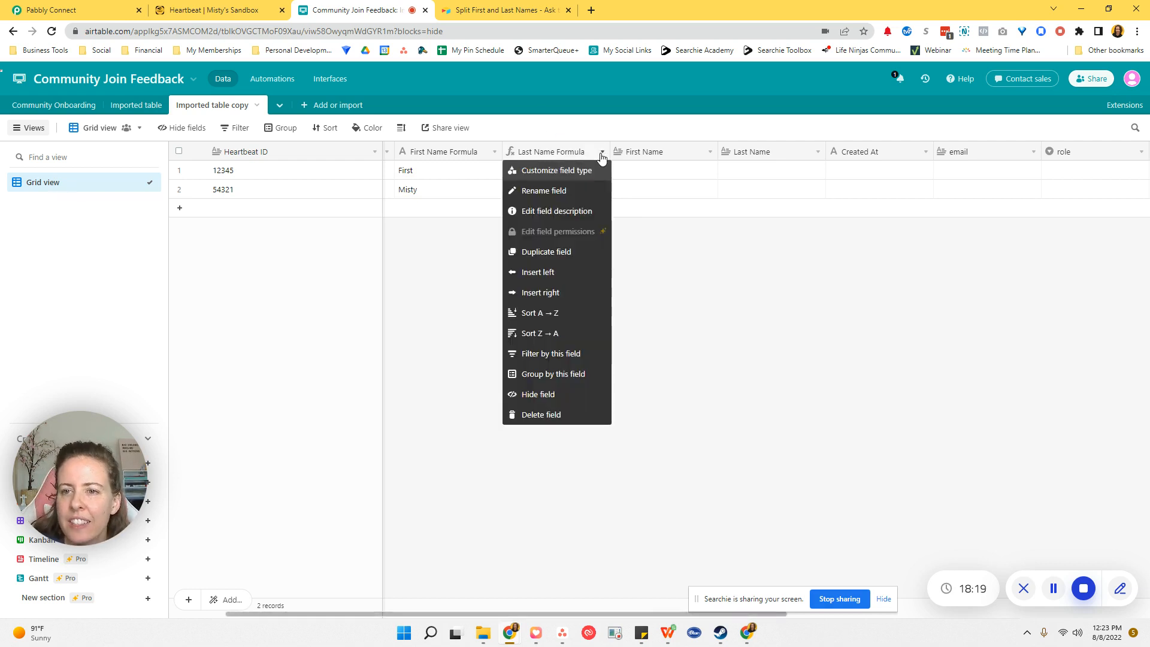
{"action": "left_click", "coordinate": [576, 172]}
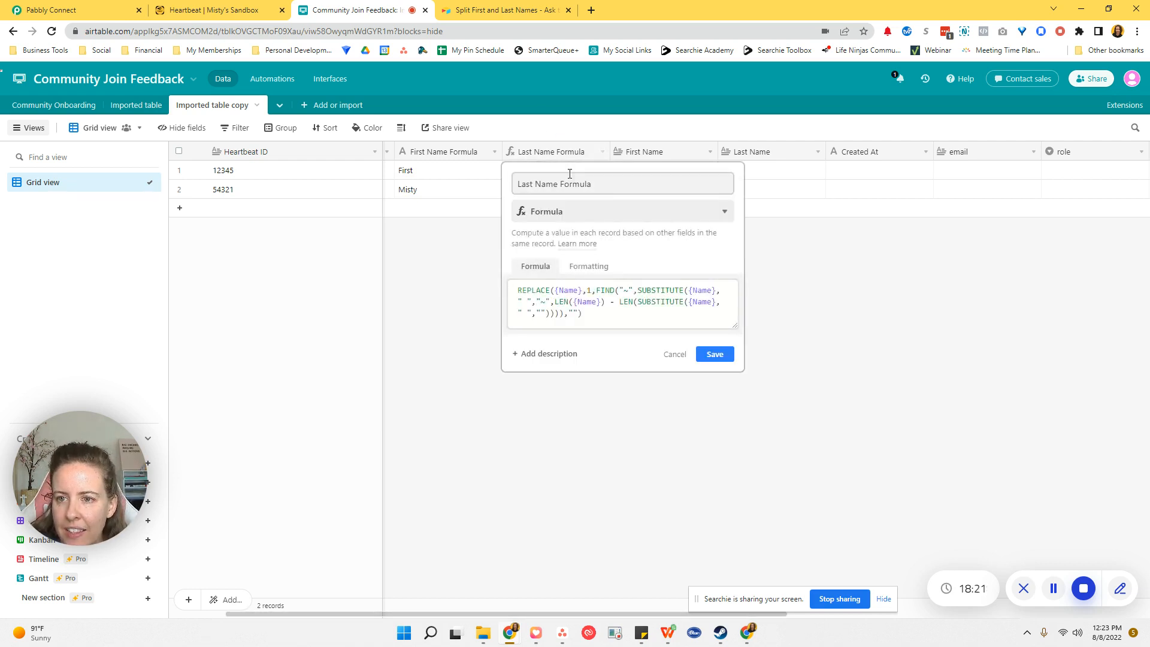
{"action": "left_click", "coordinate": [584, 212]}
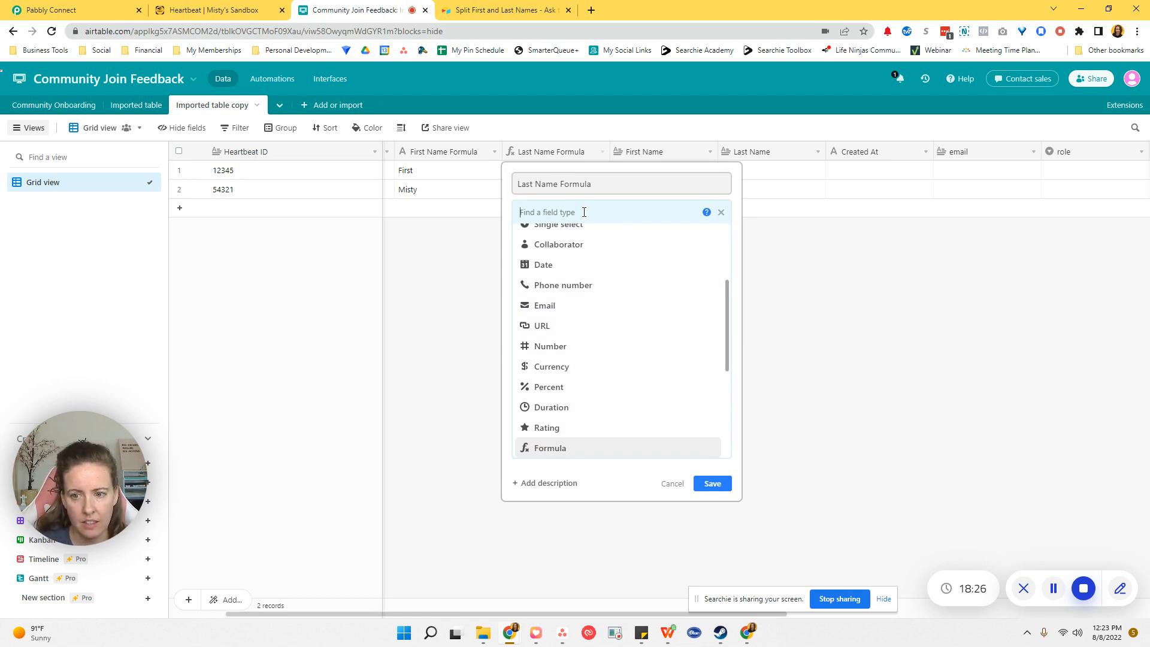
{"action": "scroll", "coordinate": [596, 324], "scroll_direction": "up", "scroll_amount": 3}
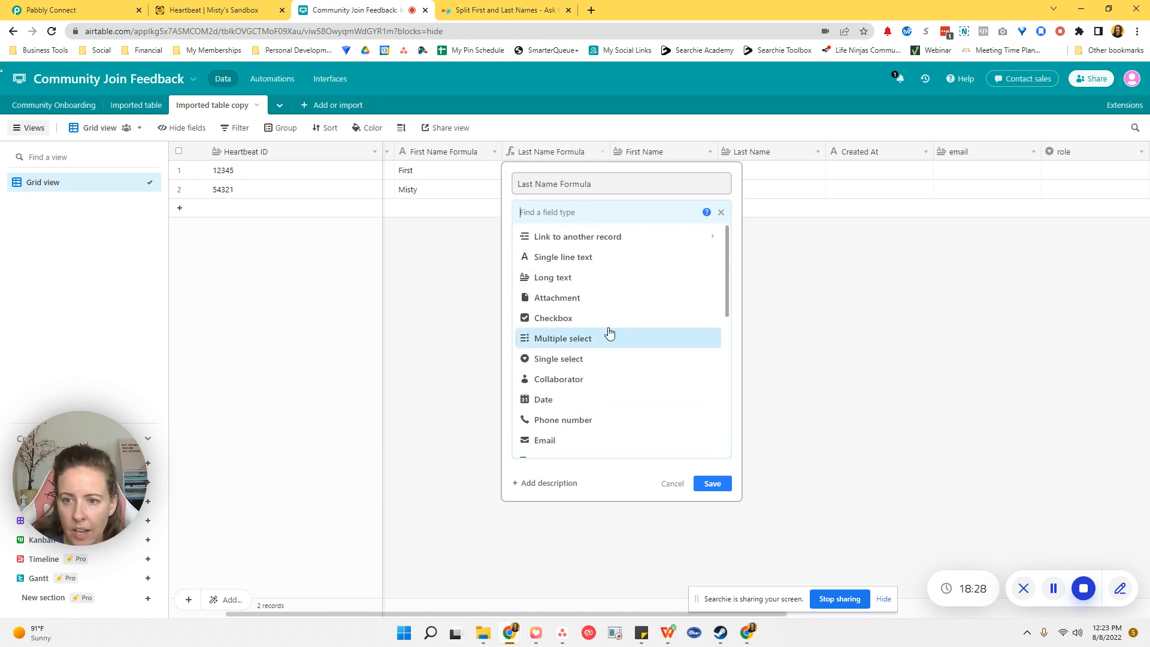
{"action": "left_click", "coordinate": [605, 261]}
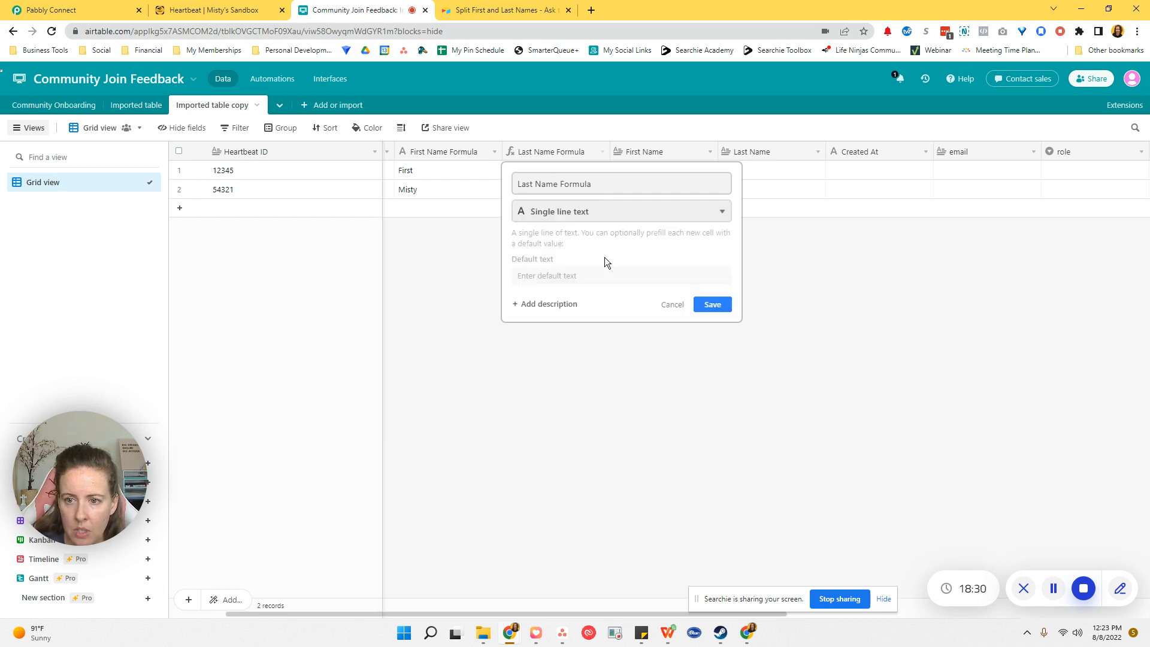
{"action": "left_click", "coordinate": [718, 309]}
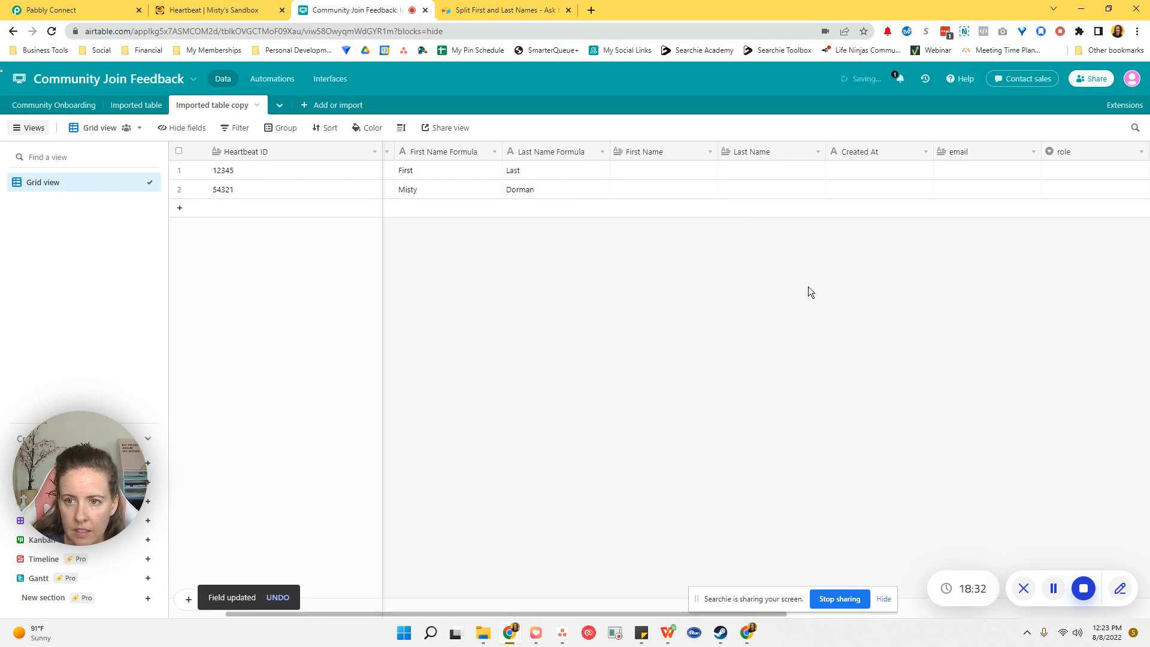
{"action": "right_click", "coordinate": [669, 152]}
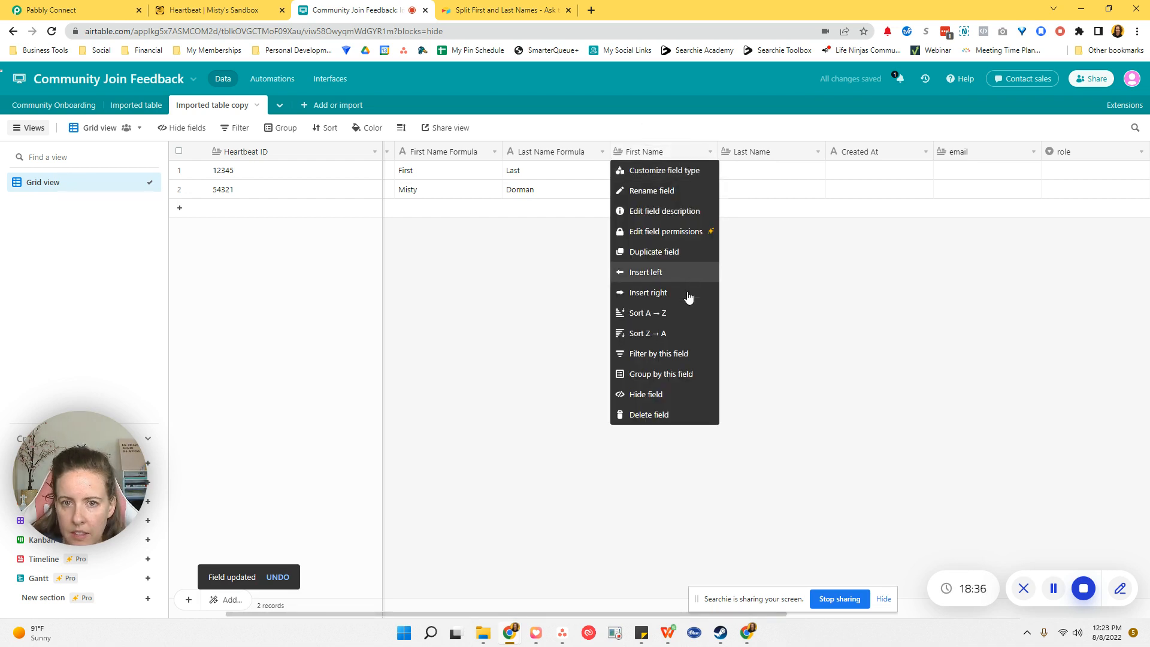
Step: Delete the empty First Name and Last Name fields
{"action": "left_click", "coordinate": [665, 413]}
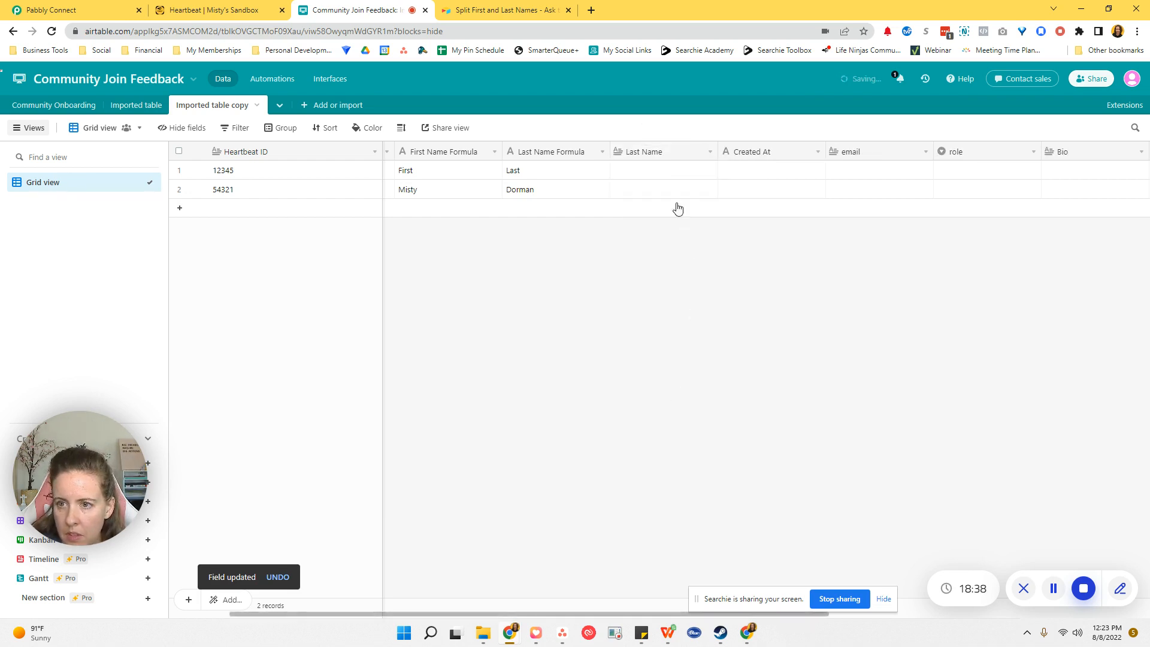
{"action": "right_click", "coordinate": [669, 151]}
{"action": "left_click", "coordinate": [682, 415]}
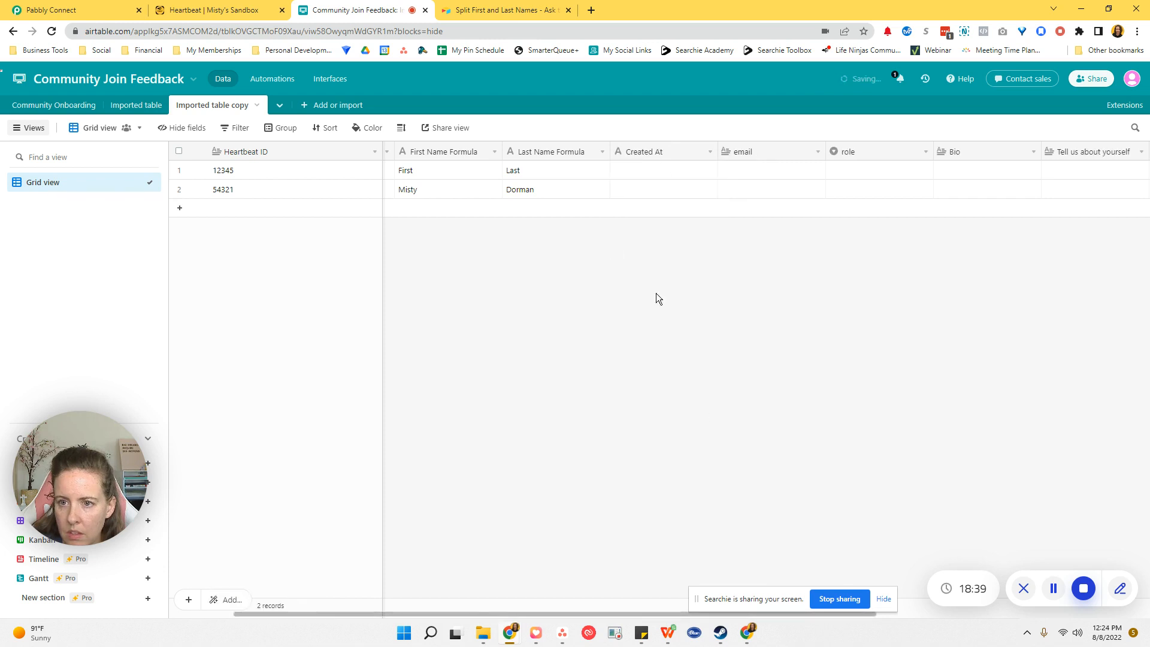
Step: Rename the formula columns to 'First Name' and 'Last Name'
{"action": "right_click", "coordinate": [440, 151]}
{"action": "left_click", "coordinate": [459, 191]}
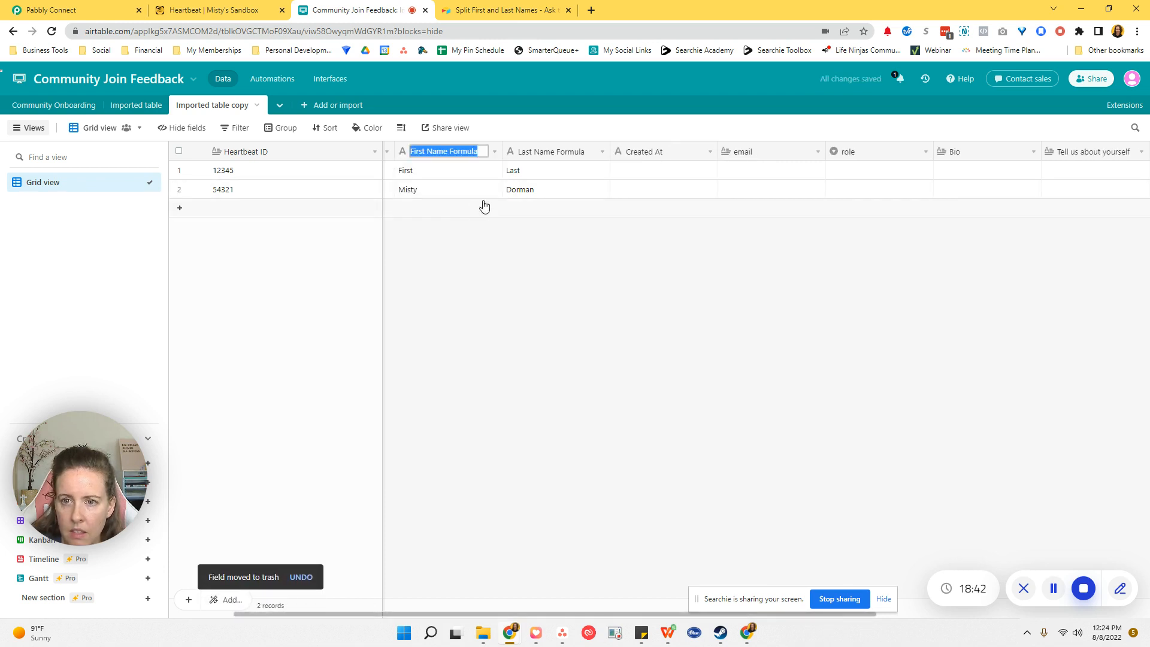
{"action": "left_click", "coordinate": [485, 151]}
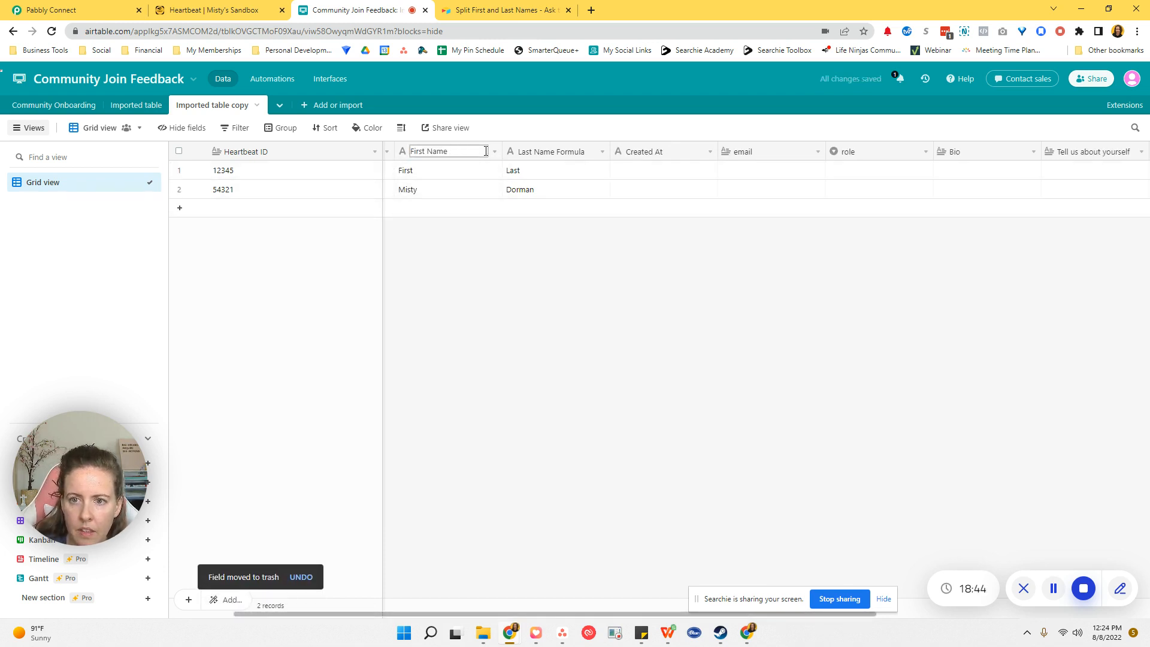
{"action": "left_click", "coordinate": [592, 153]}
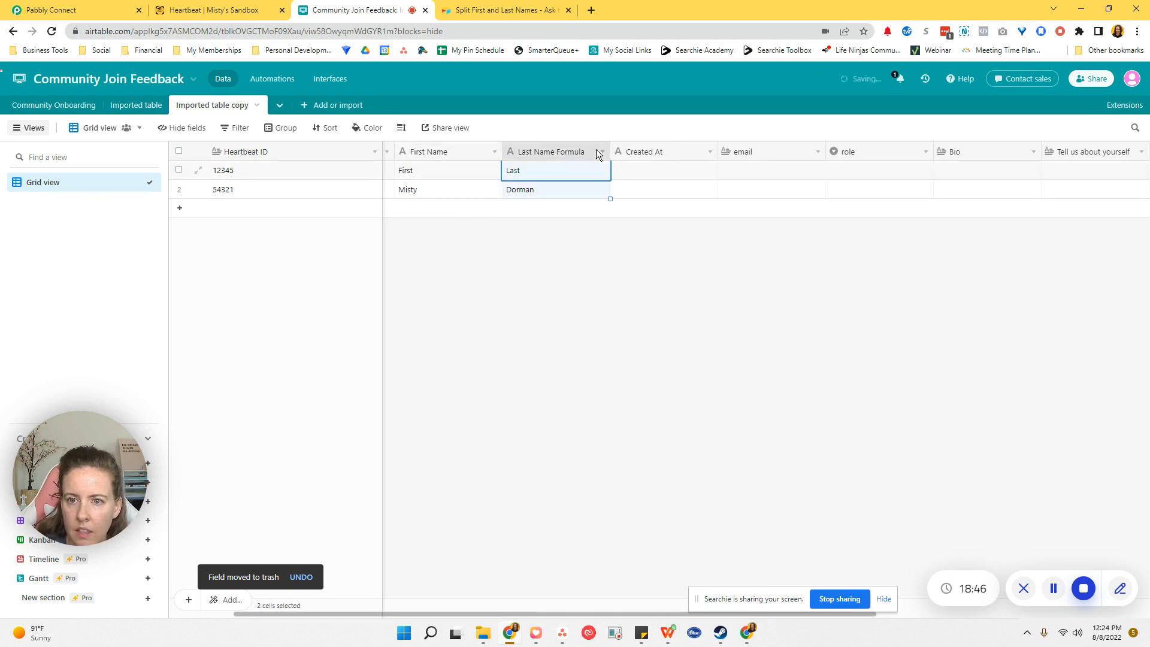
{"action": "left_click", "coordinate": [602, 151]}
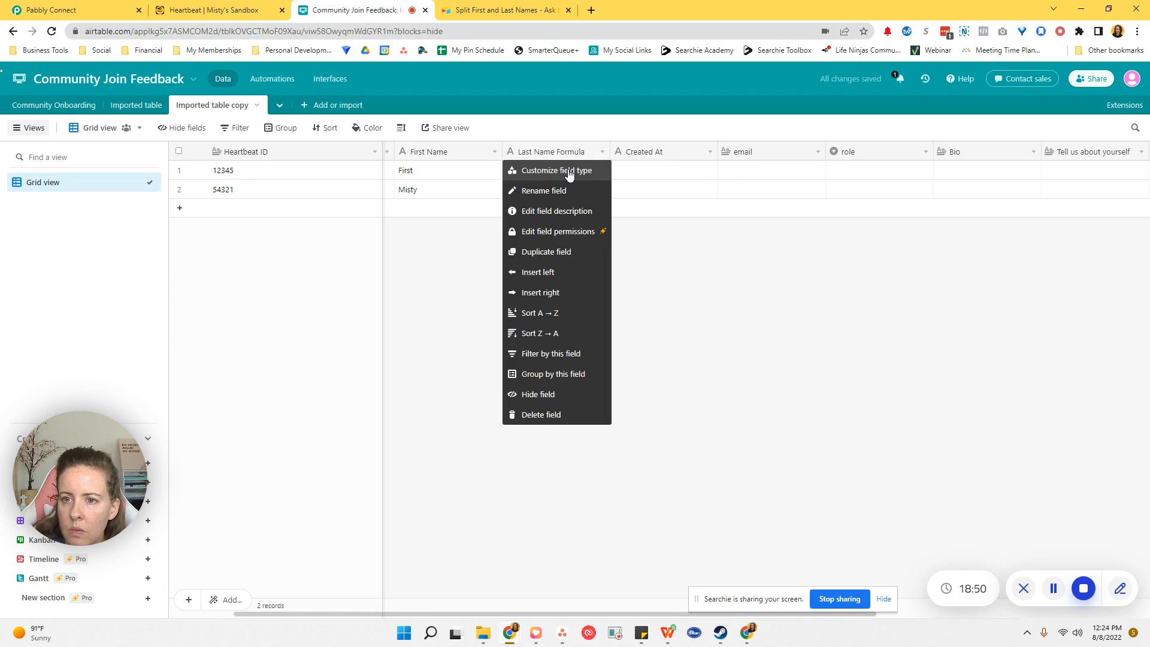
{"action": "left_click", "coordinate": [568, 171]}
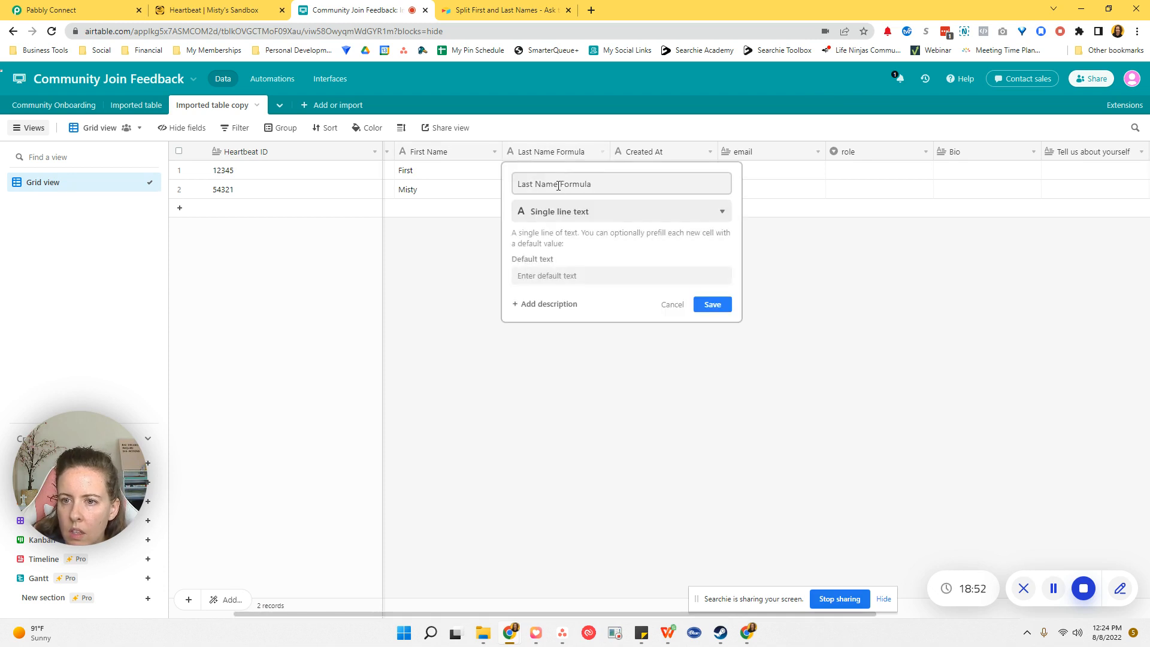
{"action": "left_click_drag", "start_coordinate": [559, 187], "coordinate": [616, 184]}
{"action": "key", "text": "BackSpace"}
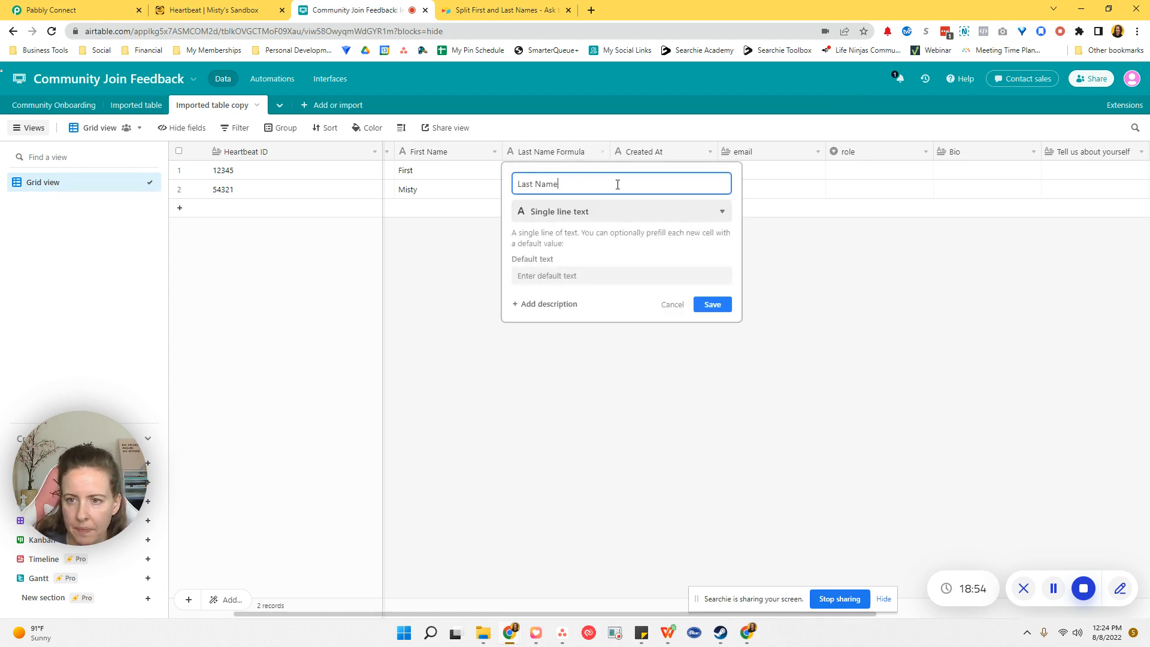
{"action": "left_click", "coordinate": [712, 304]}
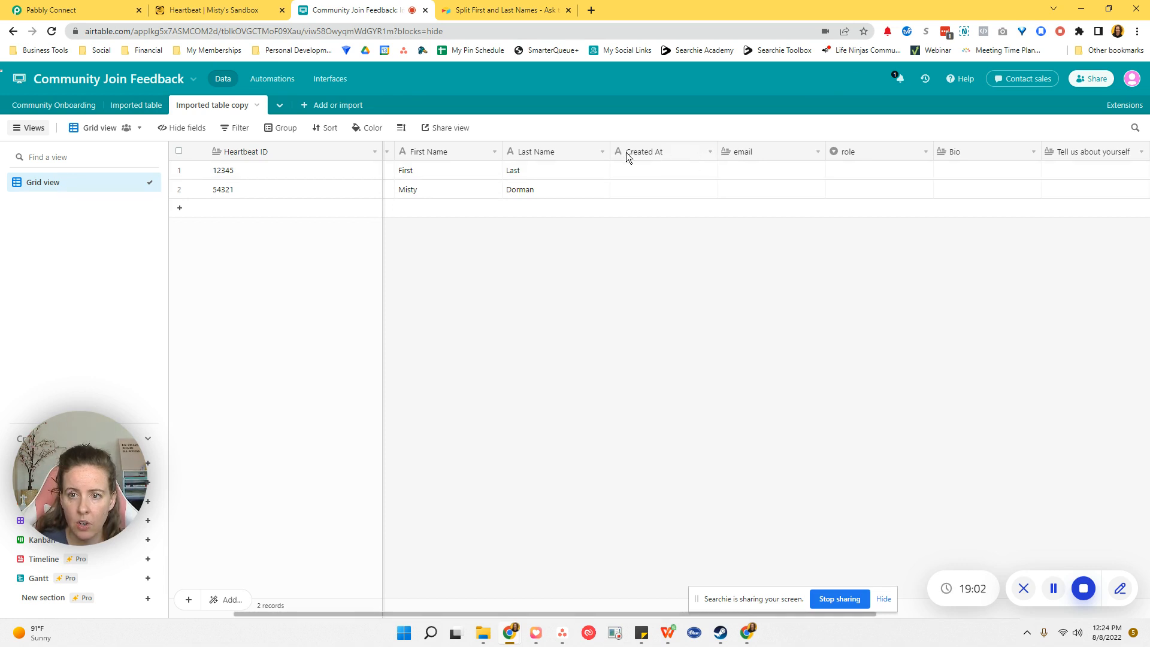
{"action": "left_click", "coordinate": [710, 153]}
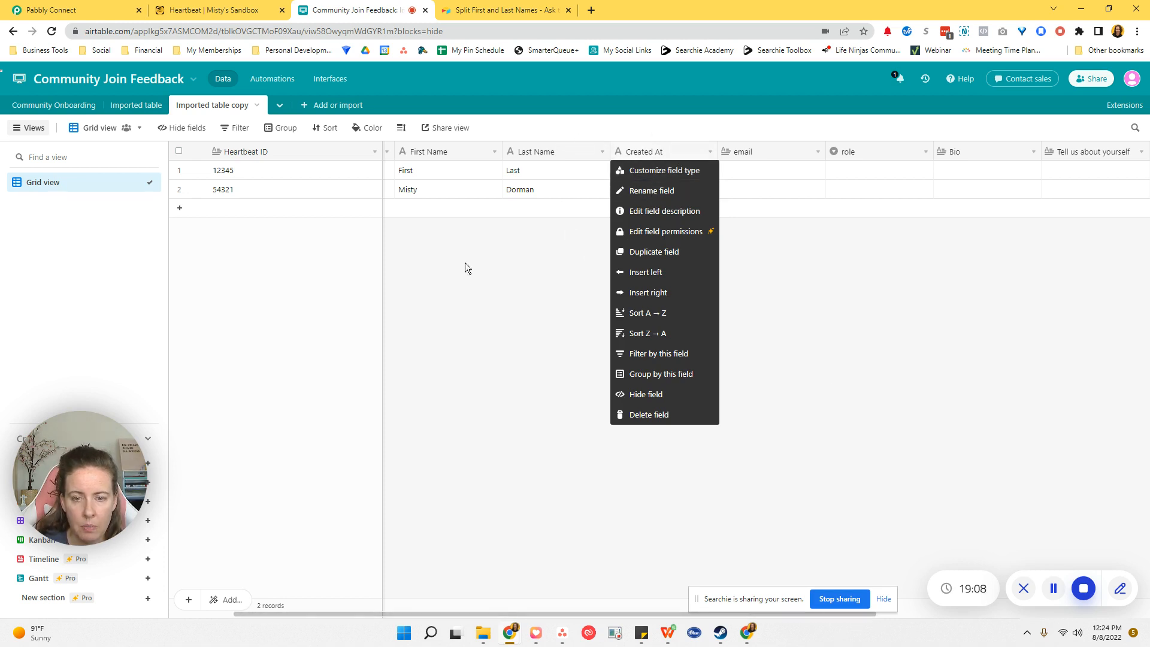
{"action": "left_click", "coordinate": [662, 171]}
{"action": "left_click", "coordinate": [682, 212]}
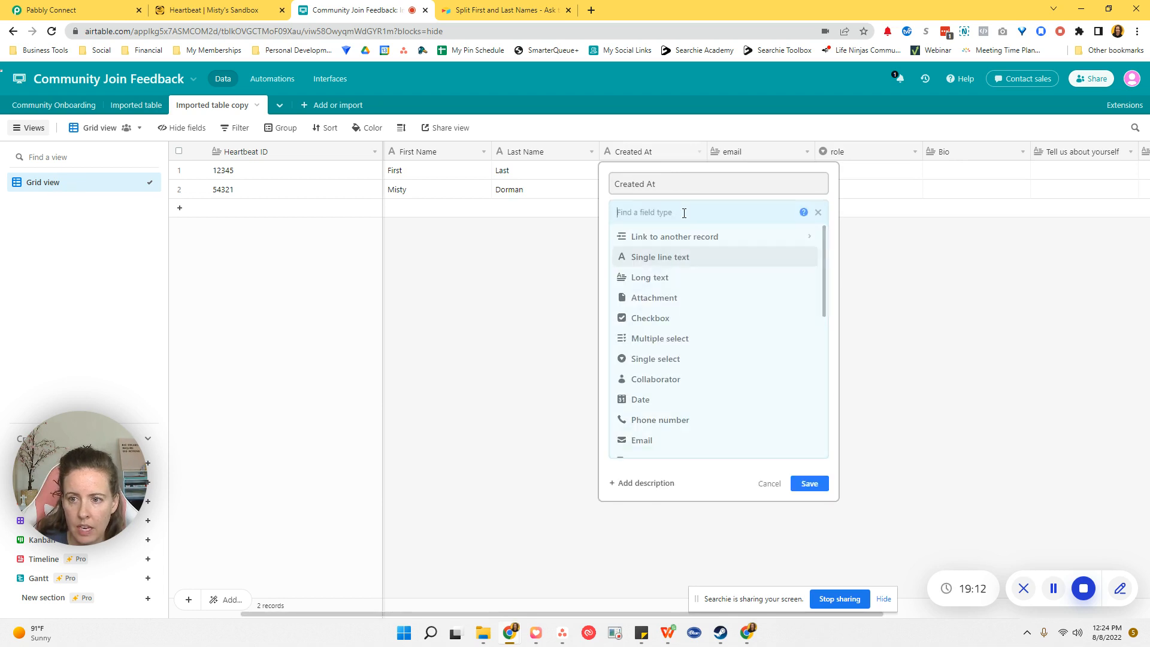
{"action": "left_click", "coordinate": [730, 167]}
{"action": "left_click", "coordinate": [769, 304]}
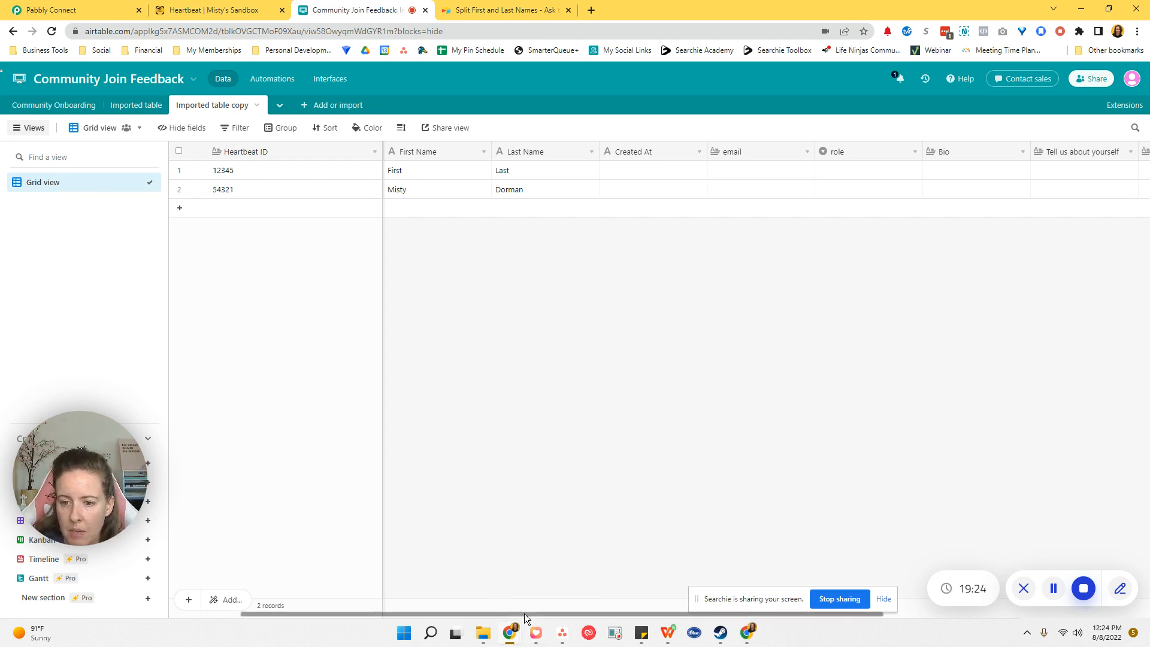
{"action": "left_click_drag", "start_coordinate": [523, 615], "coordinate": [344, 595]}
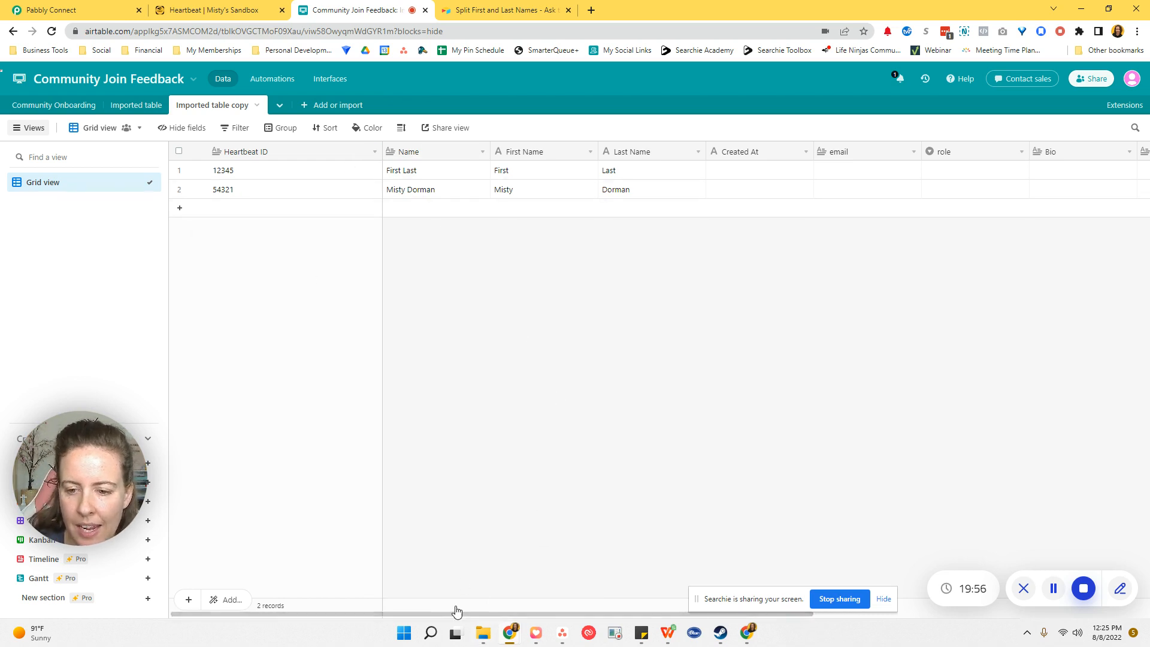
Step: Review the Imported table copy columns and both records' Bio cells, then return to Pabbly Connect
{"action": "mouse_move", "coordinate": [426, 628]}
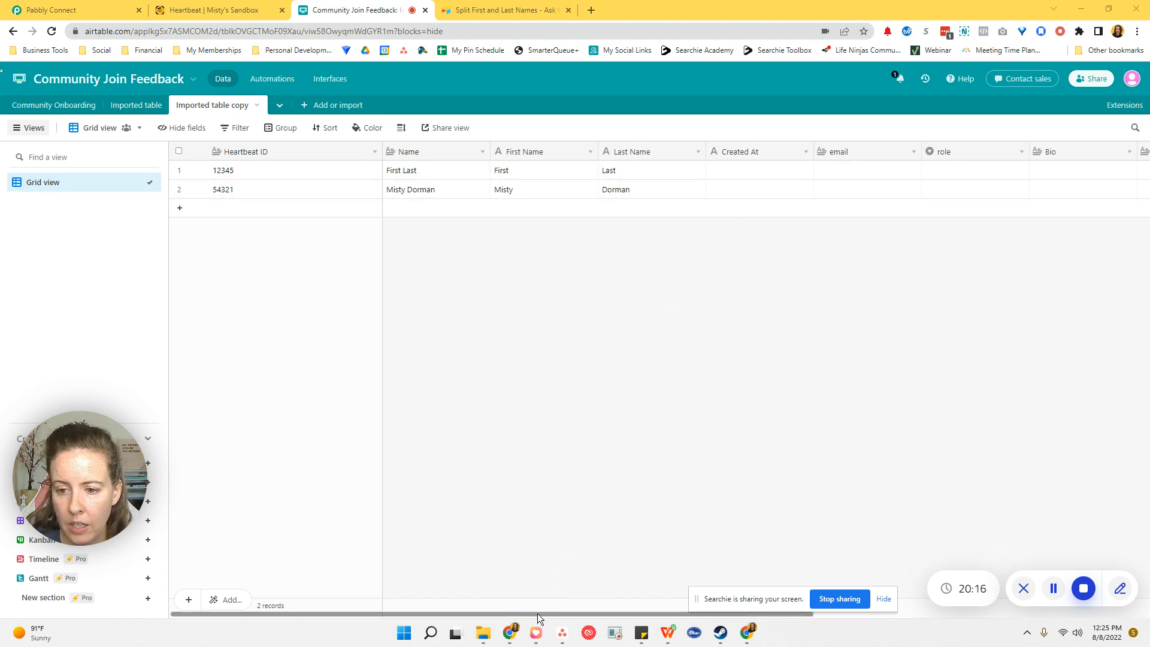
{"action": "left_click_drag", "start_coordinate": [537, 613], "coordinate": [779, 617]}
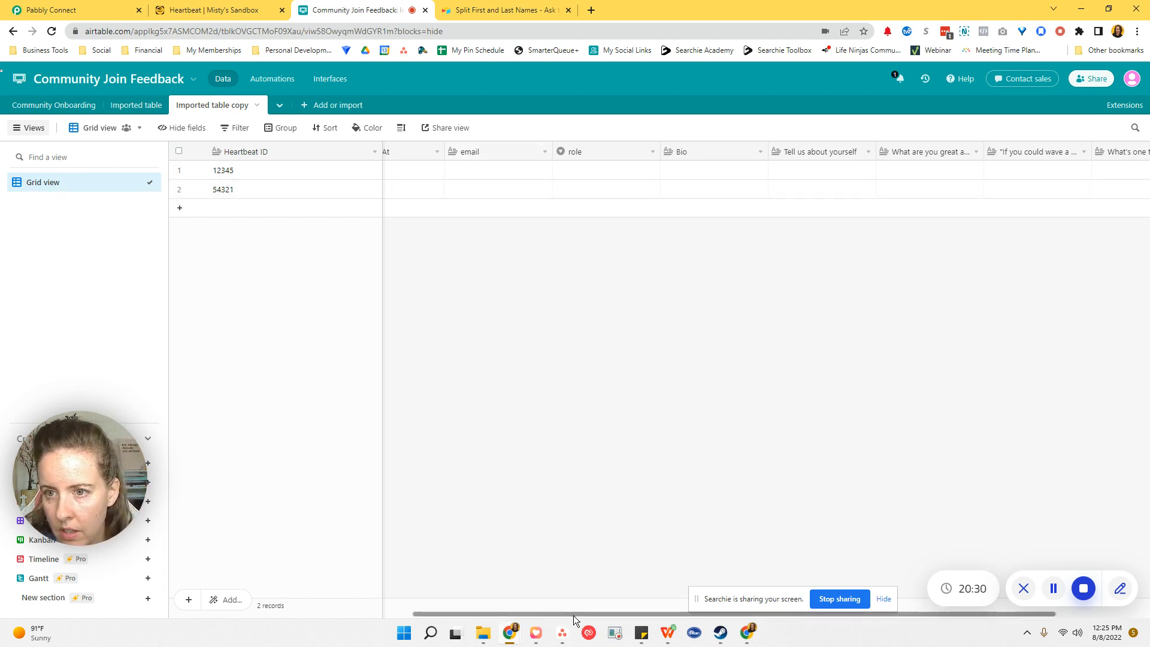
{"action": "left_click_drag", "start_coordinate": [573, 616], "coordinate": [666, 624]}
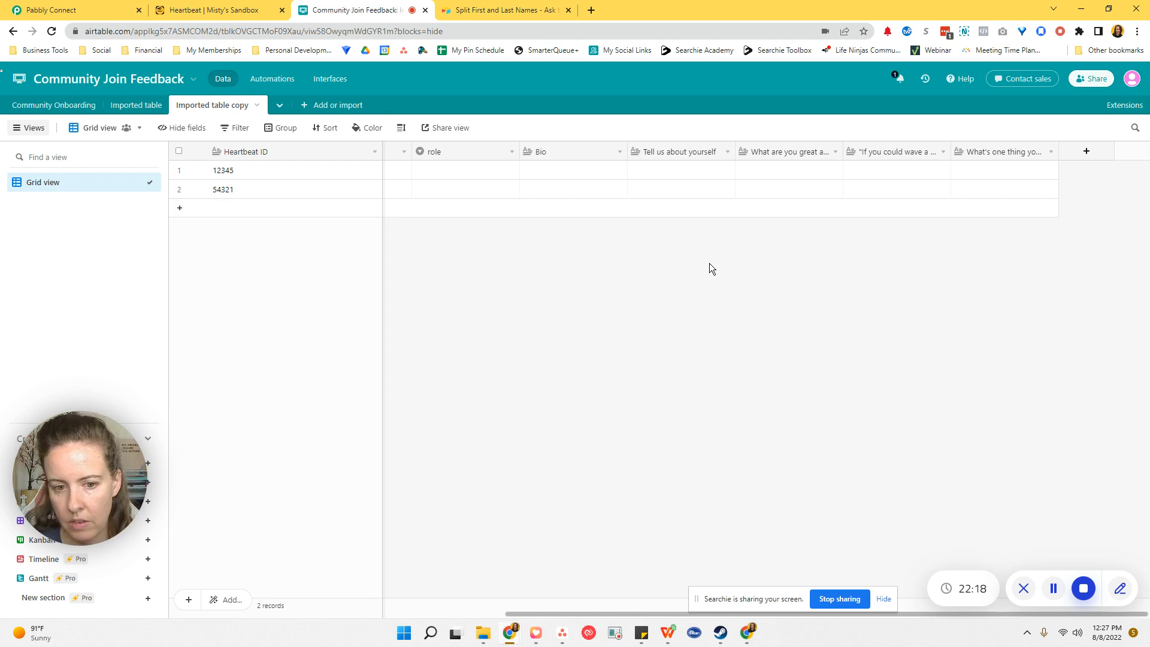
{"action": "left_click", "coordinate": [573, 171]}
{"action": "left_click", "coordinate": [568, 195]}
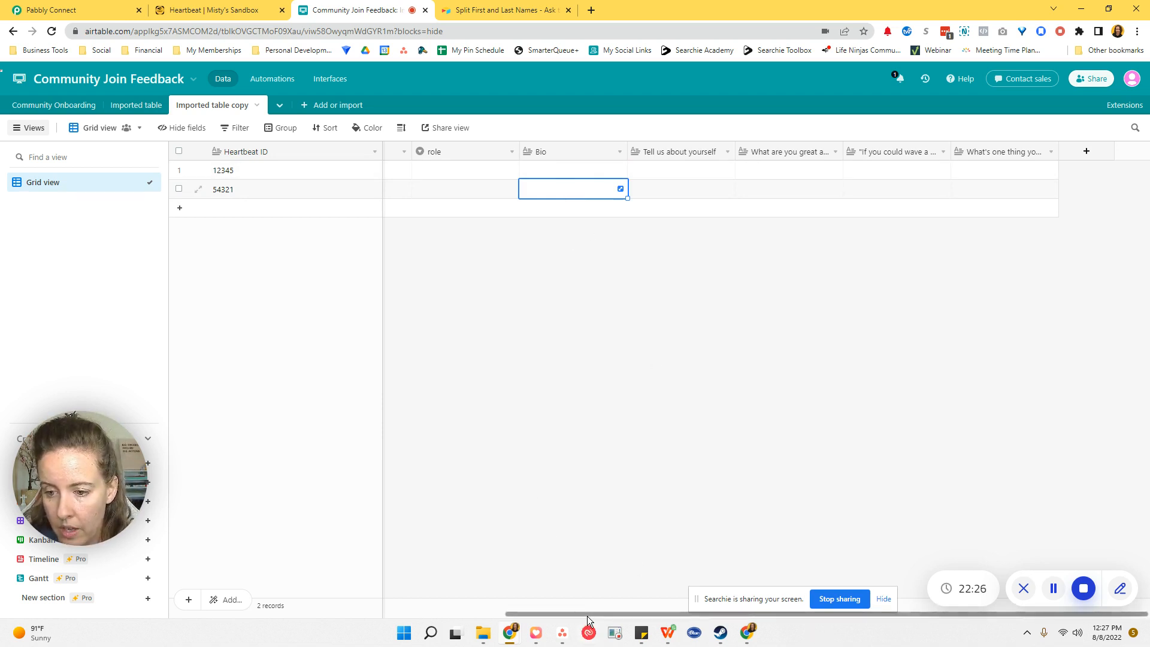
{"action": "left_click_drag", "start_coordinate": [587, 619], "coordinate": [212, 613]}
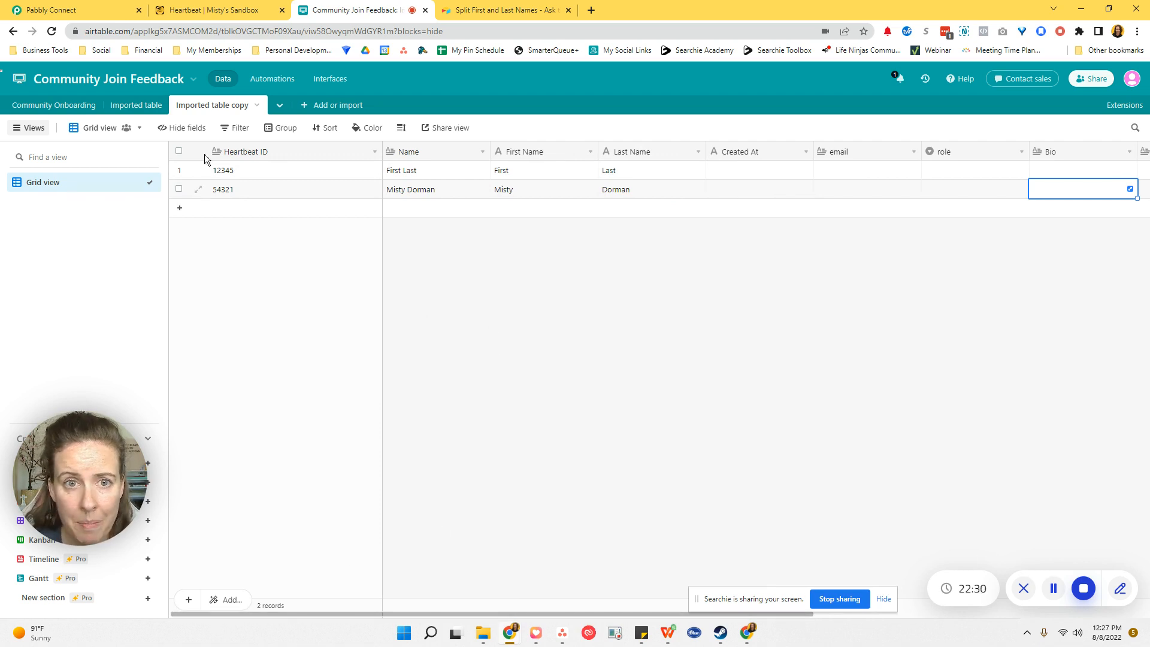
{"action": "left_click", "coordinate": [59, 12]}
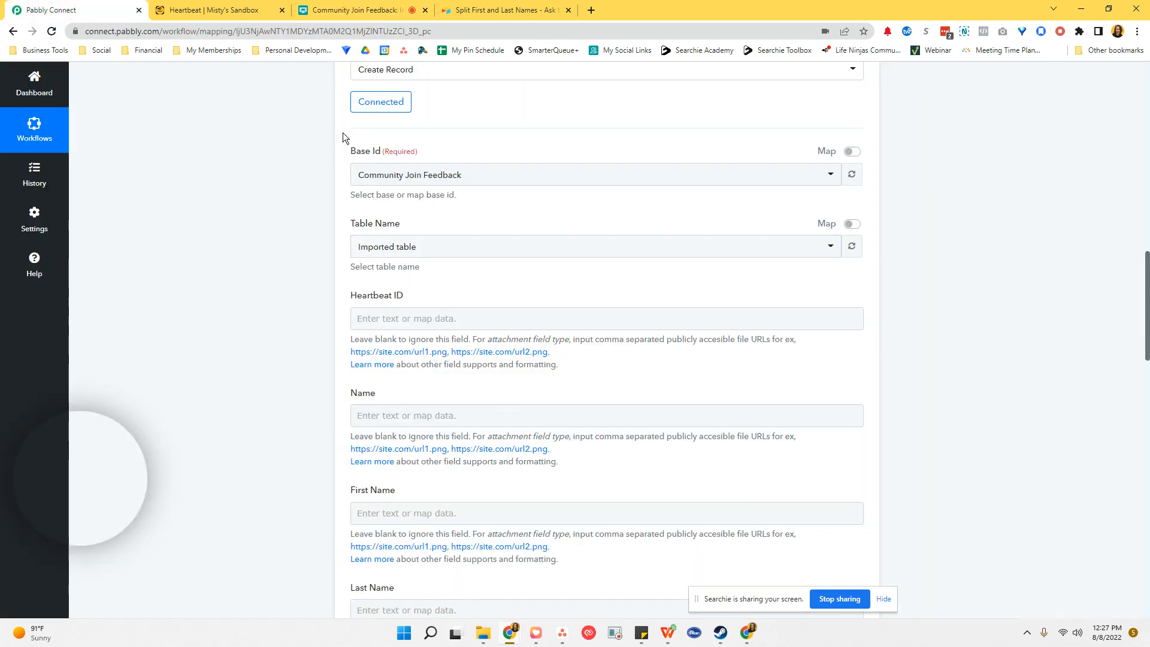
Step: Refresh the Airtable table list and select 'Imported table copy' as the target table
{"action": "left_click", "coordinate": [540, 245]}
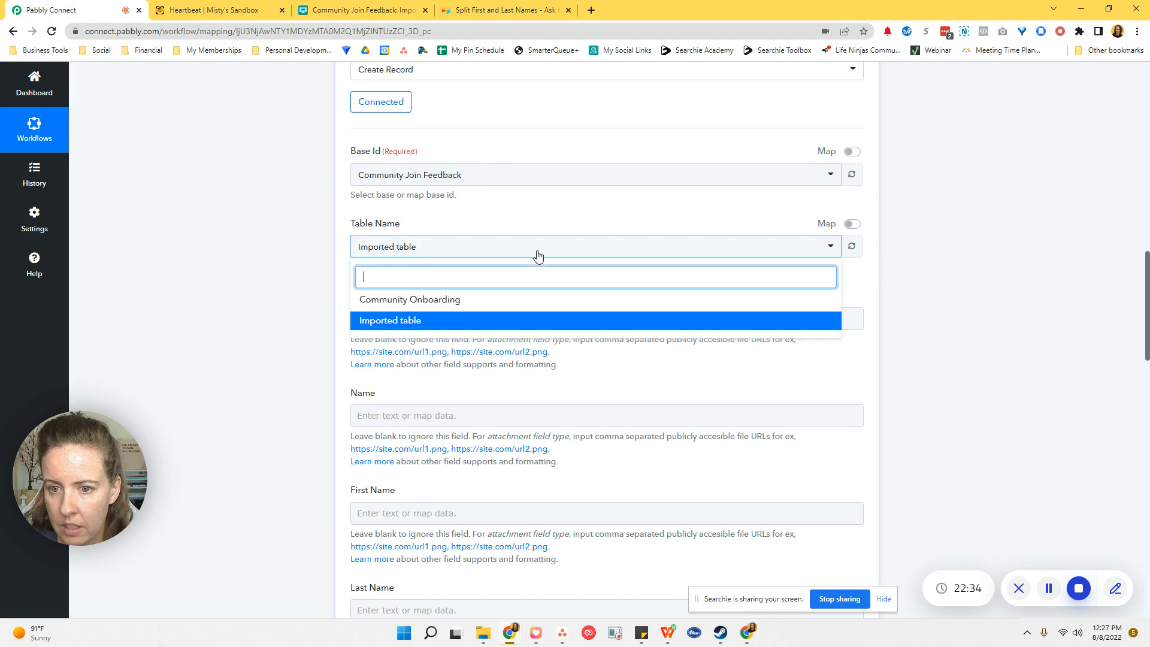
{"action": "left_click", "coordinate": [973, 240]}
{"action": "left_click", "coordinate": [852, 245]}
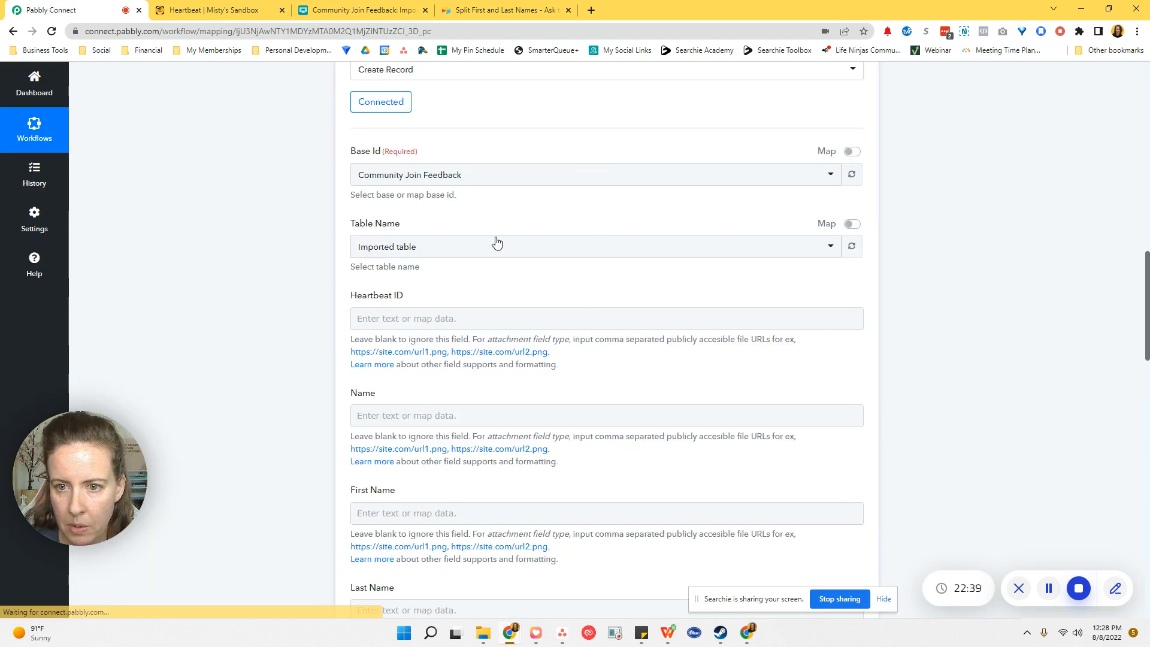
{"action": "left_click", "coordinate": [520, 256]}
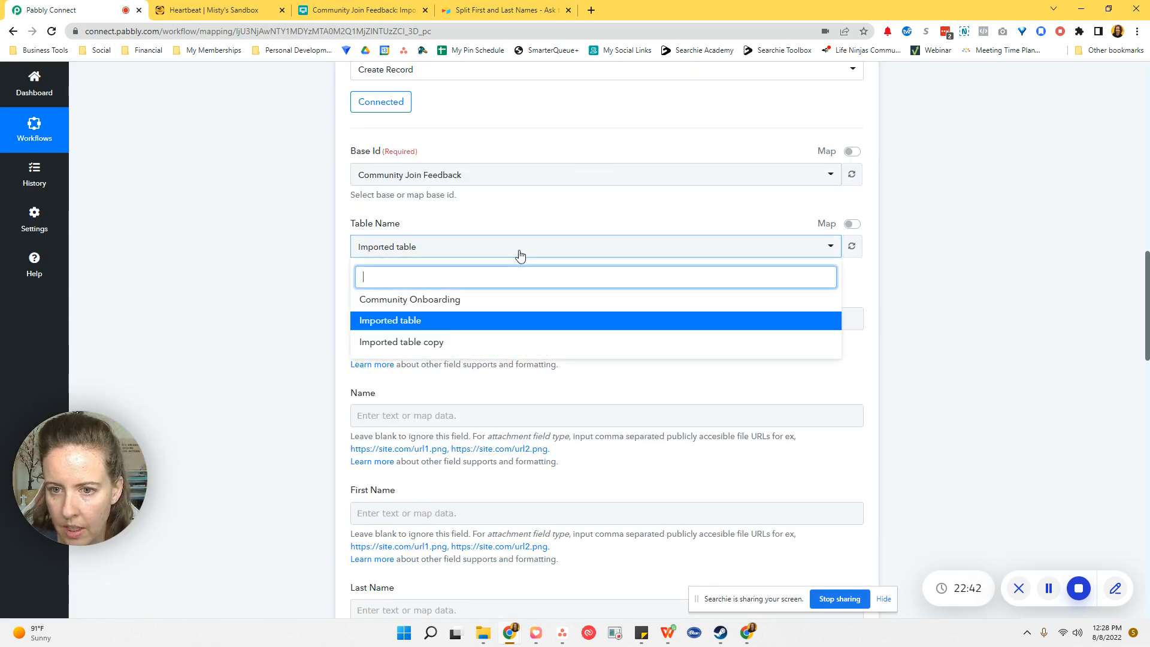
{"action": "left_click", "coordinate": [437, 341]}
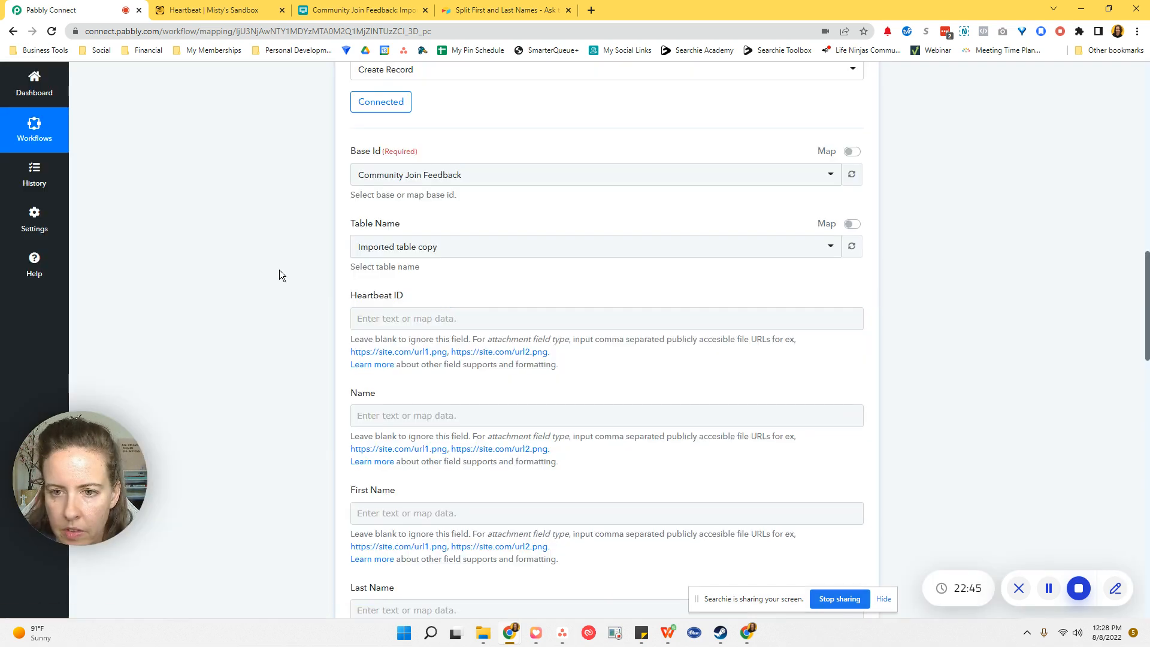
{"action": "scroll", "coordinate": [279, 274], "scroll_direction": "down", "scroll_amount": 1}
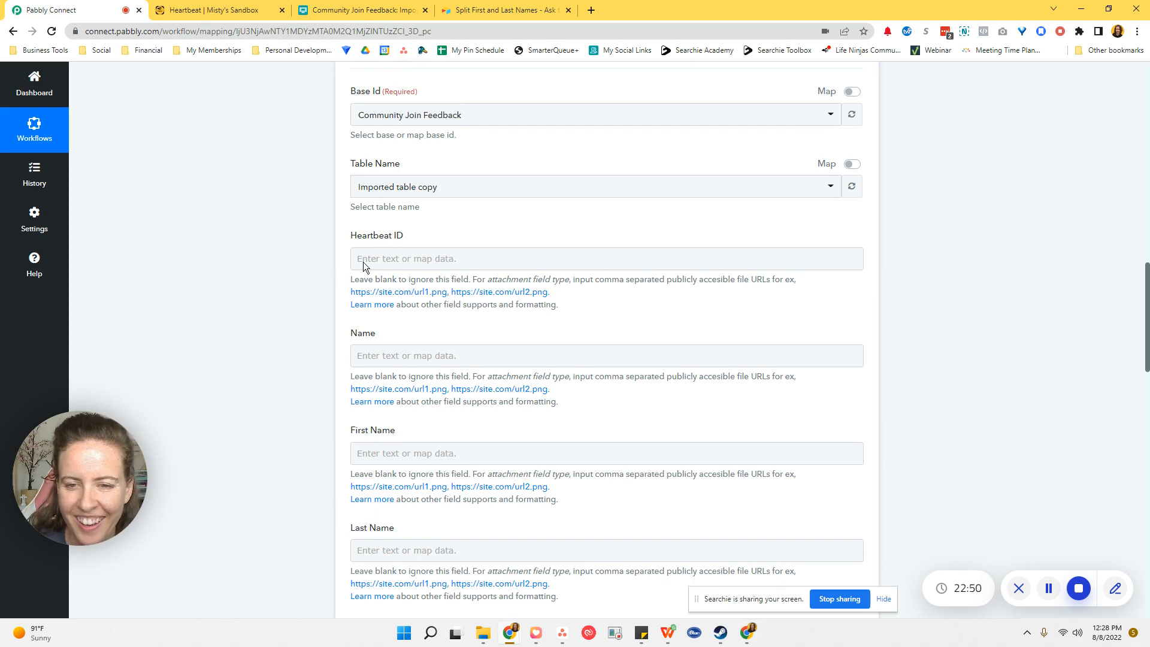
{"action": "scroll", "coordinate": [386, 242], "scroll_direction": "down", "scroll_amount": 1}
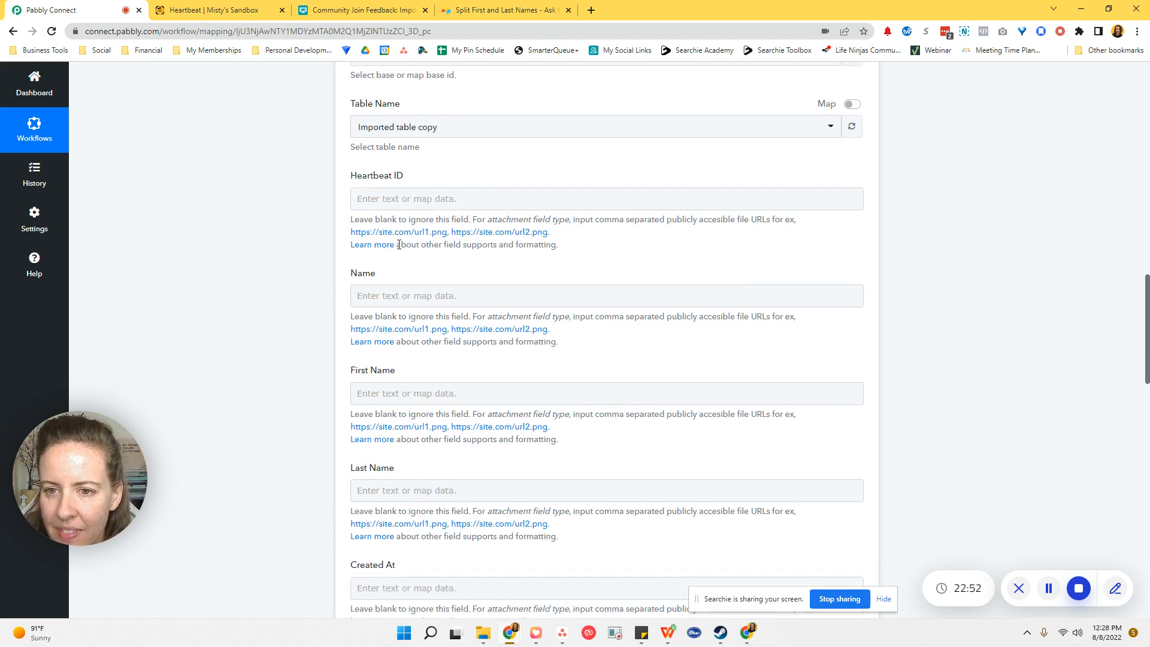
Step: Check the name-splitting article and Airtable table, then open Heartbeat ID's insert-data list
{"action": "left_click", "coordinate": [407, 200]}
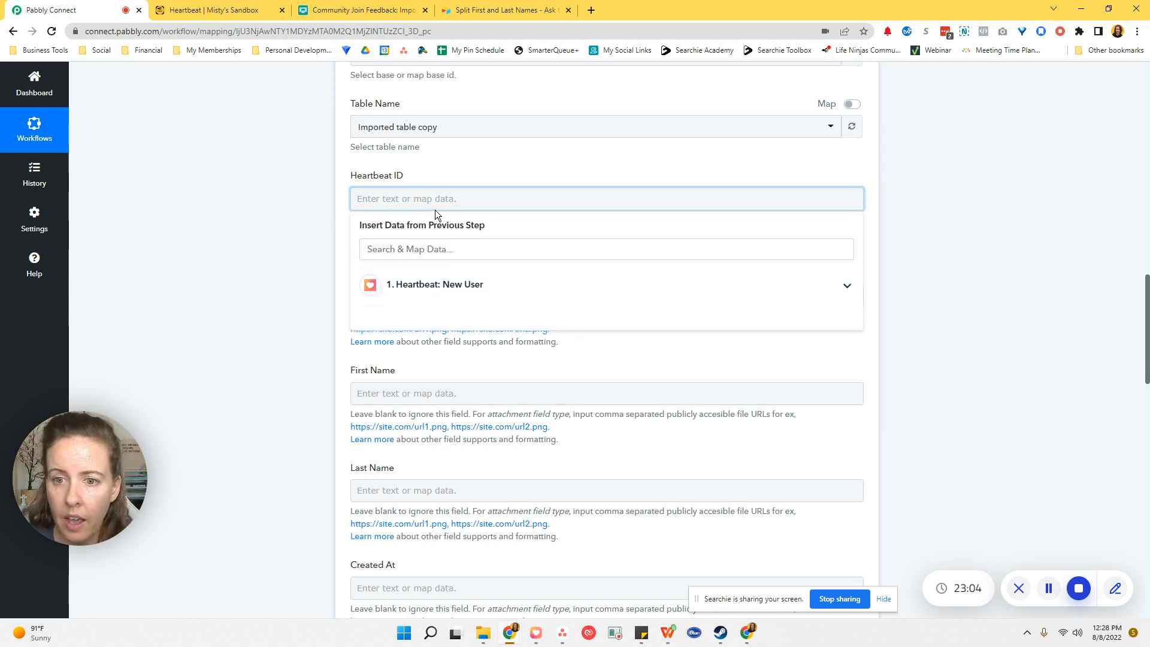
{"action": "left_click", "coordinate": [411, 178]}
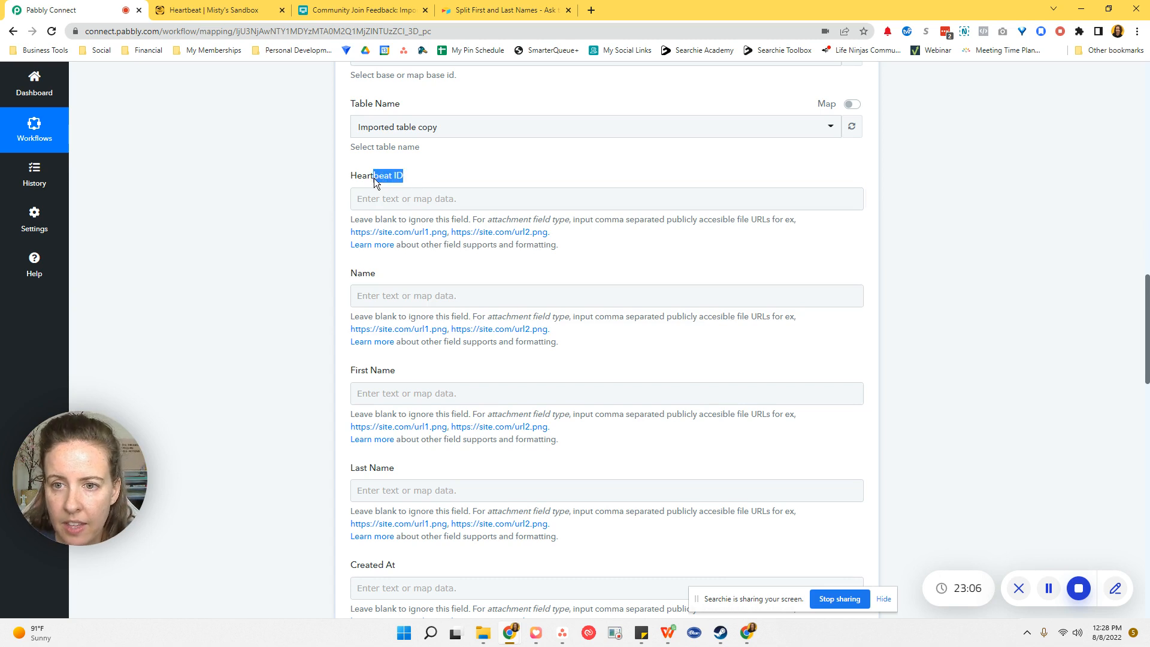
{"action": "left_click_drag", "start_coordinate": [373, 178], "coordinate": [353, 175]}
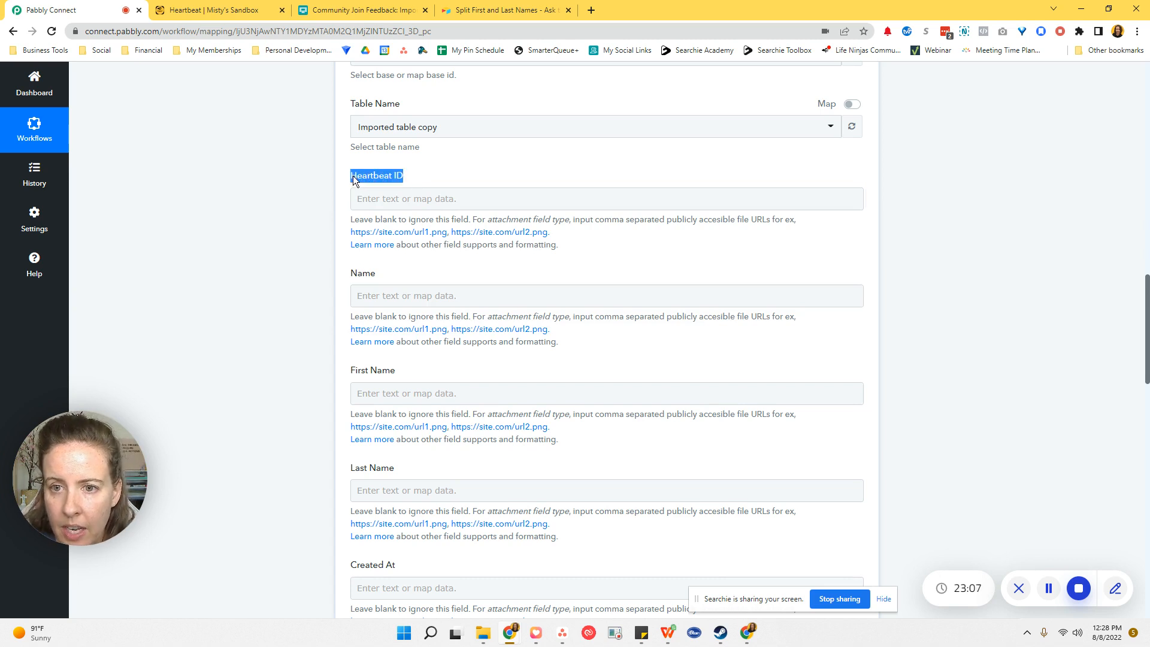
{"action": "left_click", "coordinate": [486, 11]}
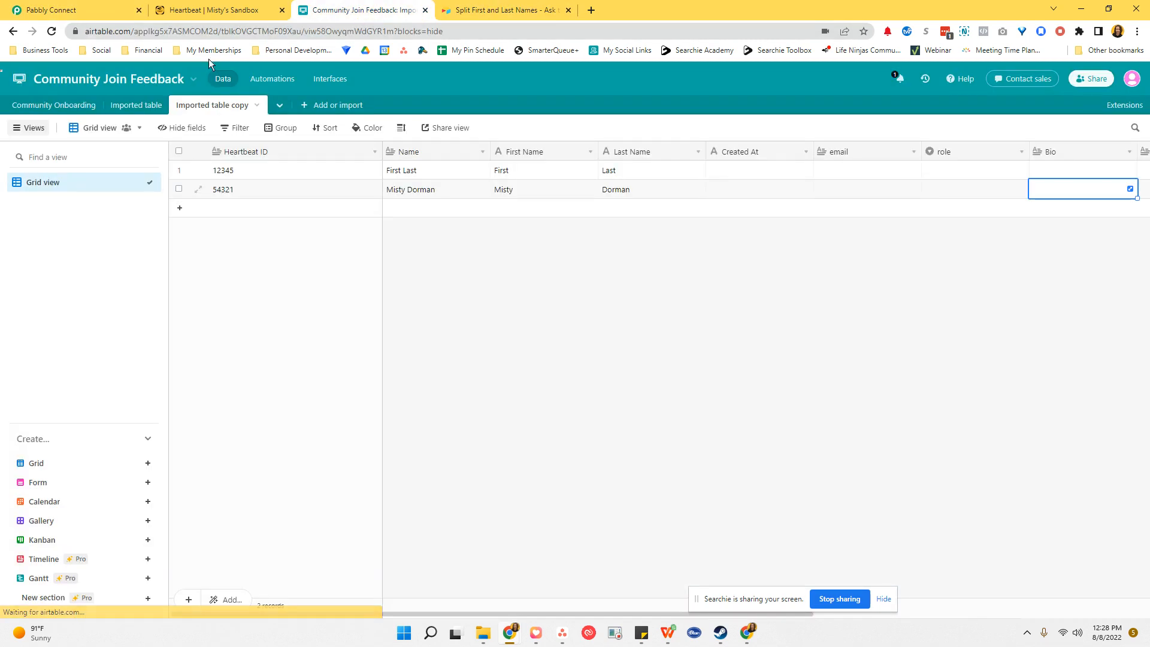
{"action": "left_click", "coordinate": [358, 12]}
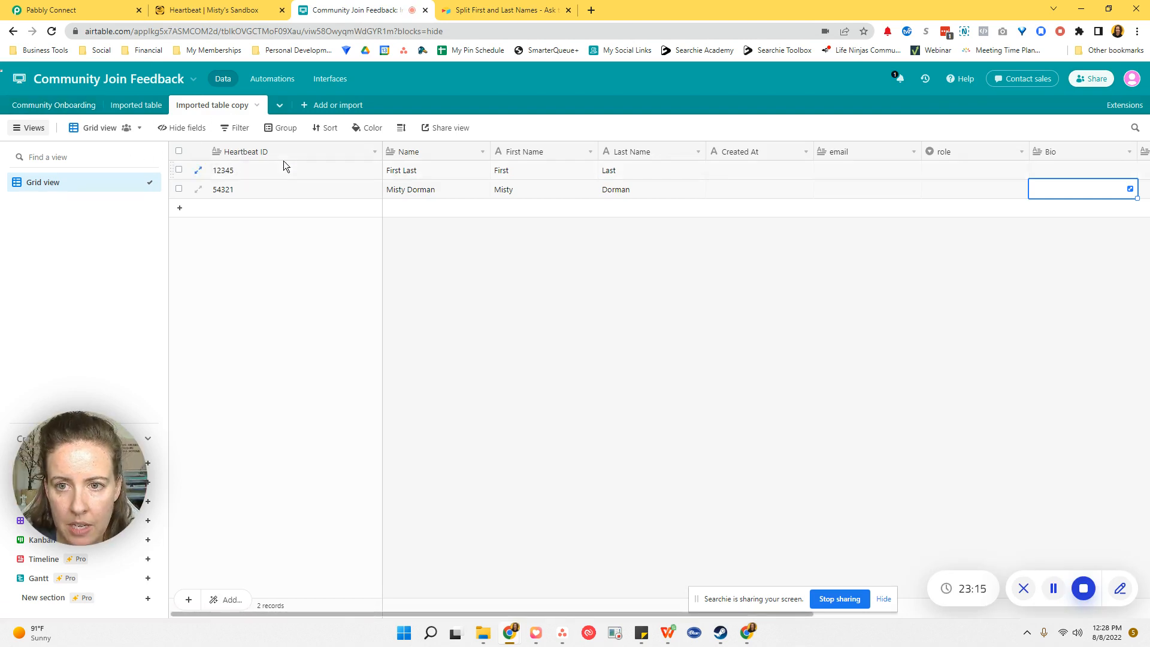
{"action": "left_click", "coordinate": [88, 12]}
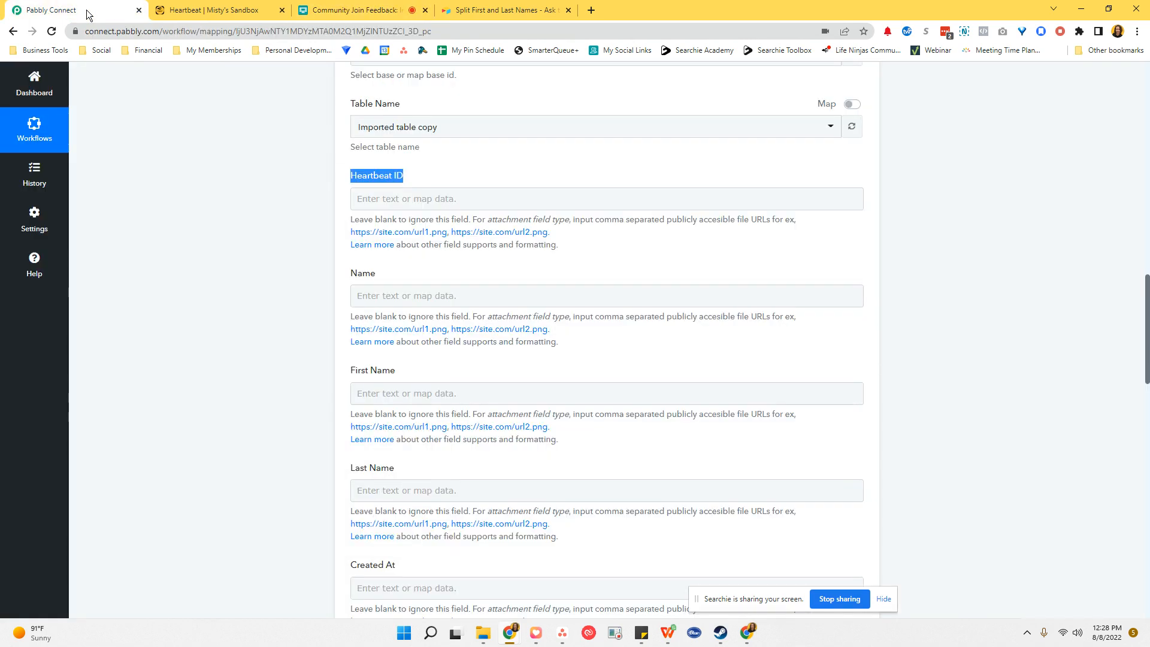
{"action": "left_click", "coordinate": [351, 175]}
{"action": "left_click_drag", "start_coordinate": [352, 177], "coordinate": [411, 179]}
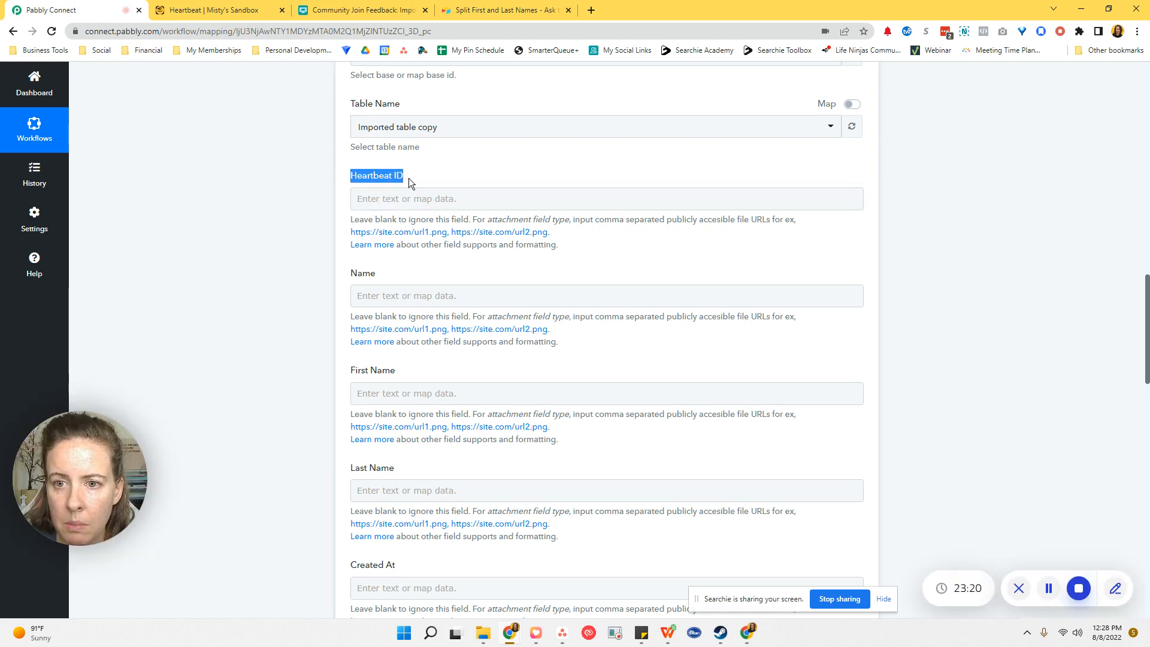
{"action": "left_click", "coordinate": [407, 198]}
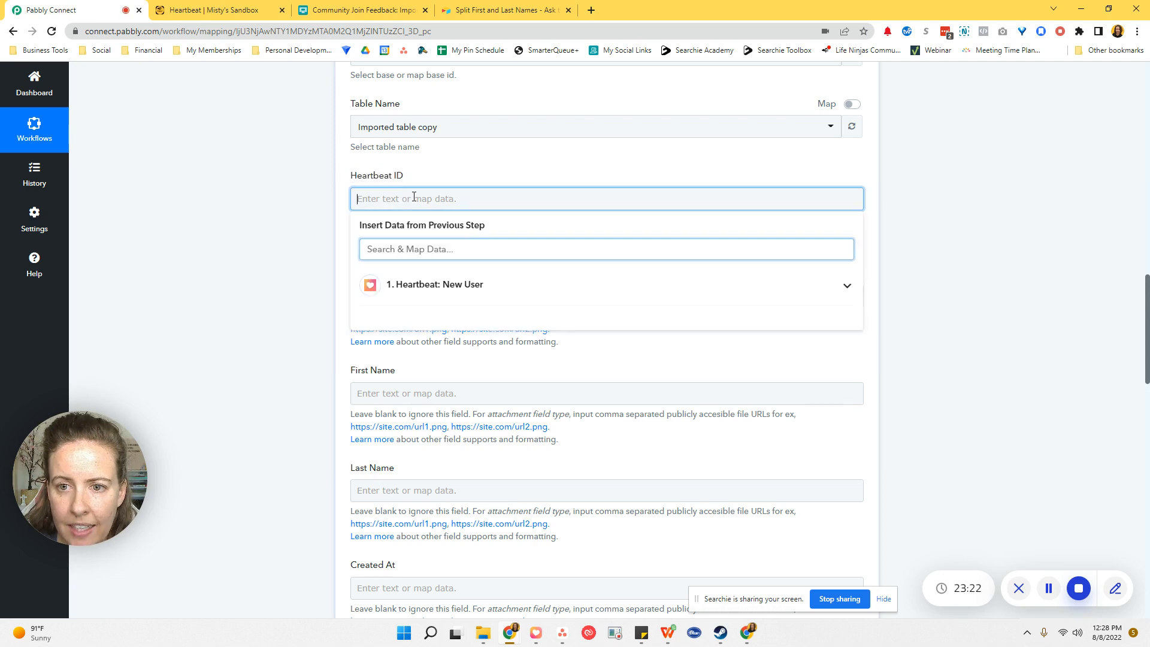
Step: Map Heartbeat ID to the Heartbeat: New User step's Res2 Id value
{"action": "left_click", "coordinate": [512, 286]}
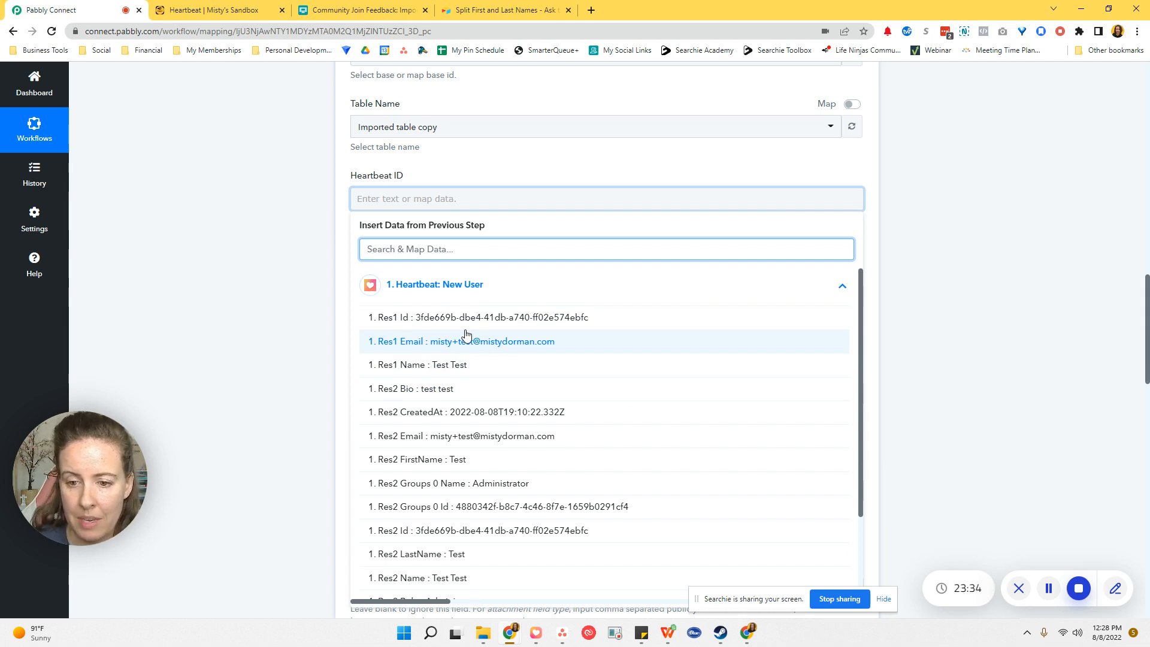
{"action": "scroll", "coordinate": [466, 336], "scroll_direction": "down", "scroll_amount": 2}
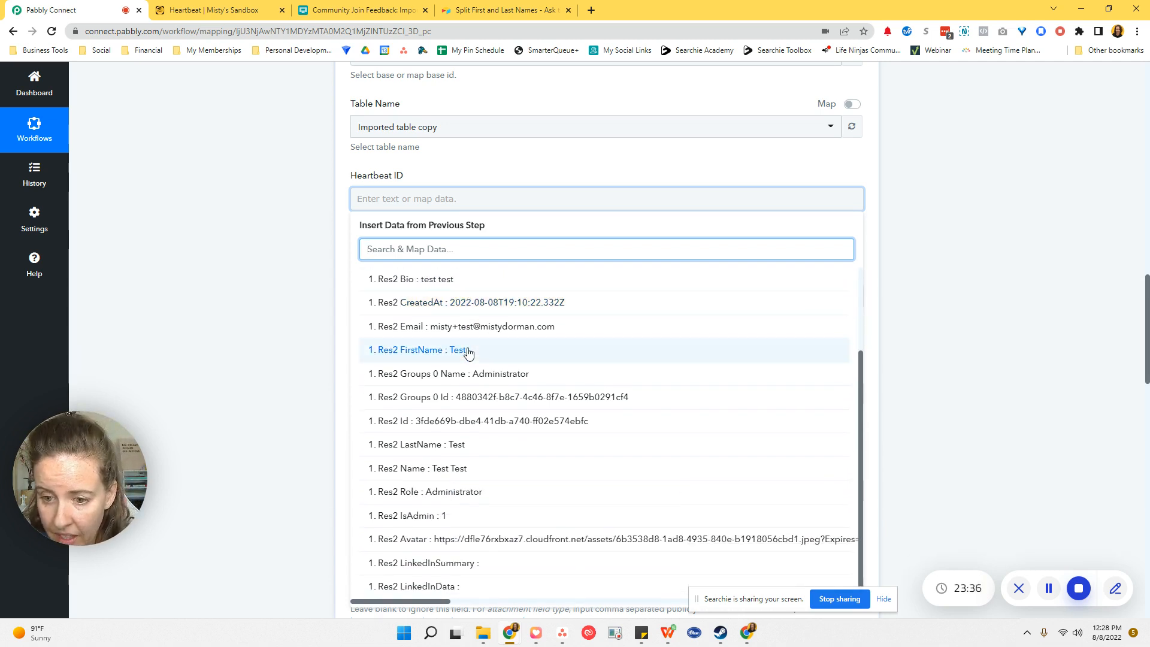
{"action": "scroll", "coordinate": [495, 422], "scroll_direction": "down", "scroll_amount": 2}
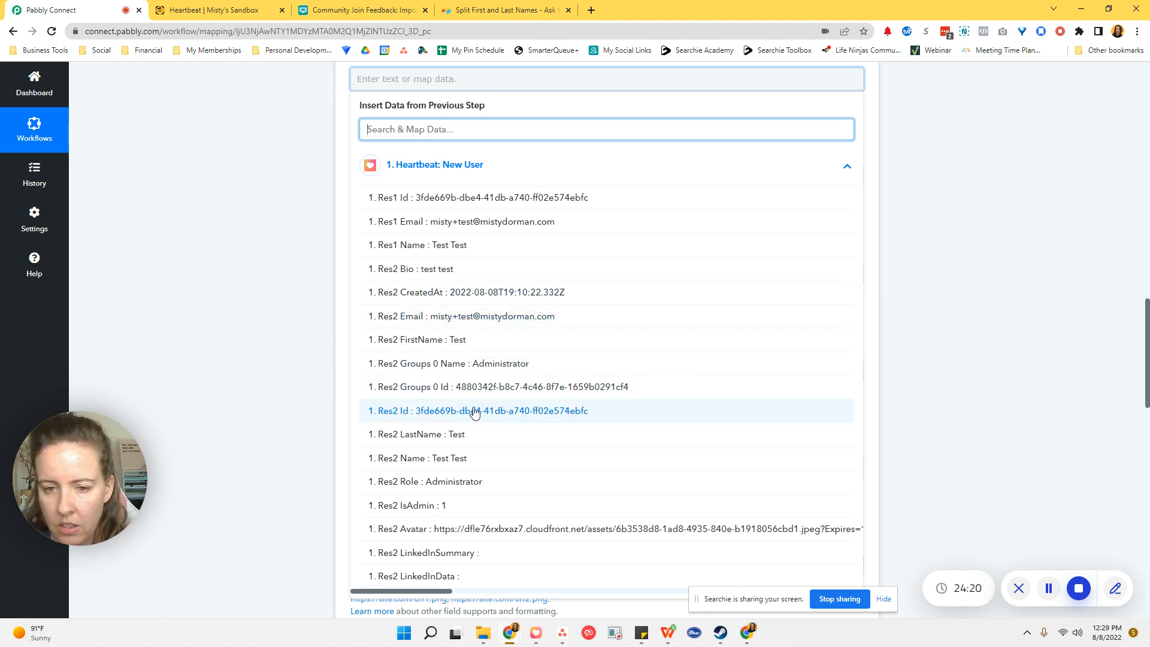
{"action": "scroll", "coordinate": [492, 414], "scroll_direction": "down", "scroll_amount": 2}
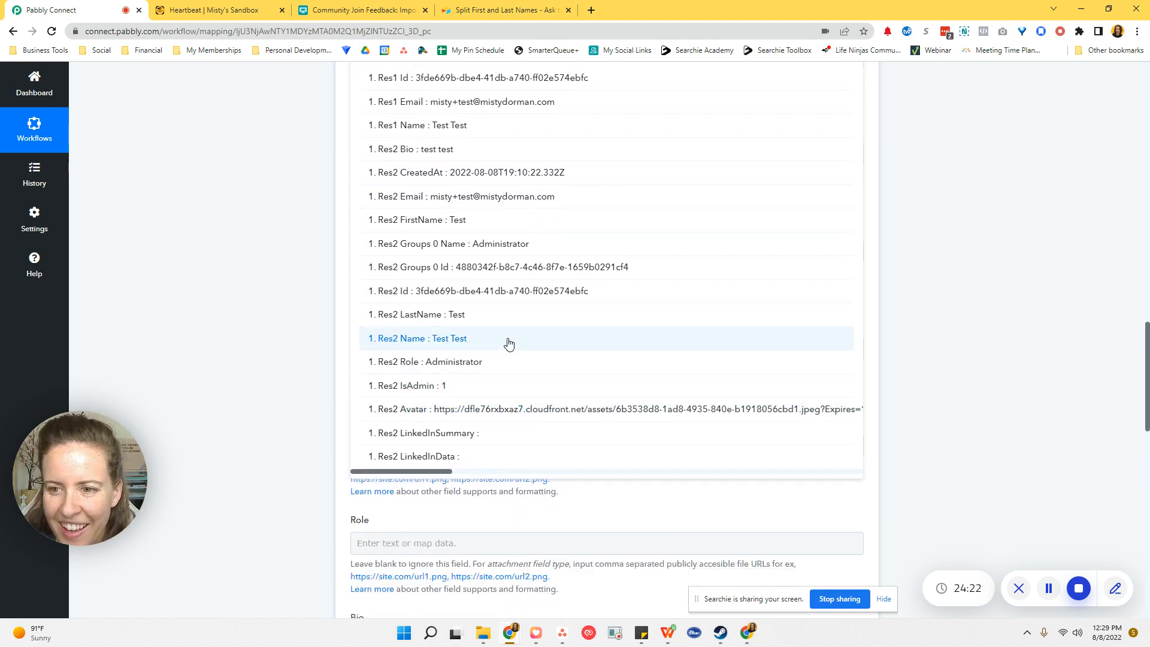
{"action": "scroll", "coordinate": [508, 342], "scroll_direction": "up", "scroll_amount": 1}
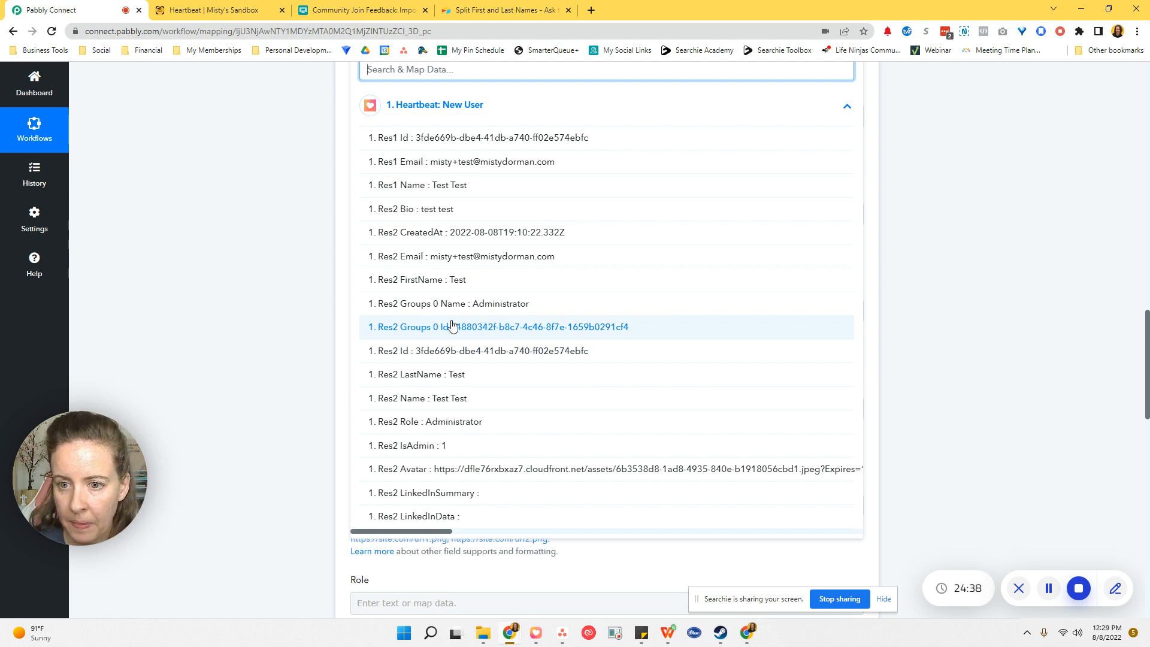
{"action": "left_click", "coordinate": [400, 351]}
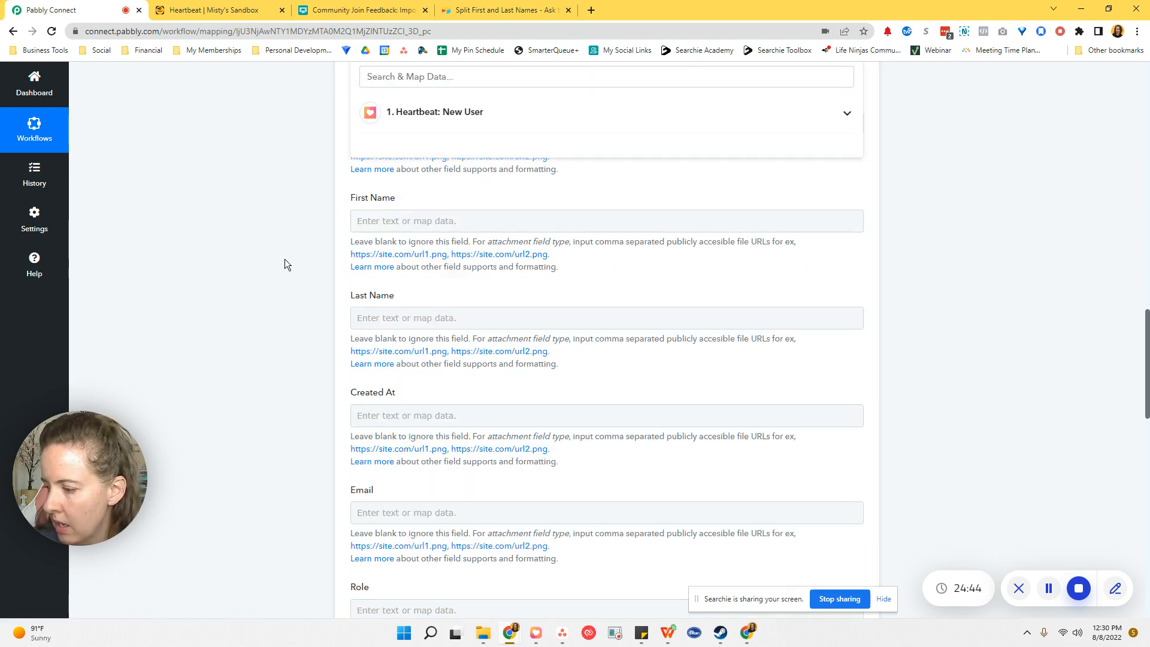
{"action": "scroll", "coordinate": [286, 256], "scroll_direction": "up", "scroll_amount": 2}
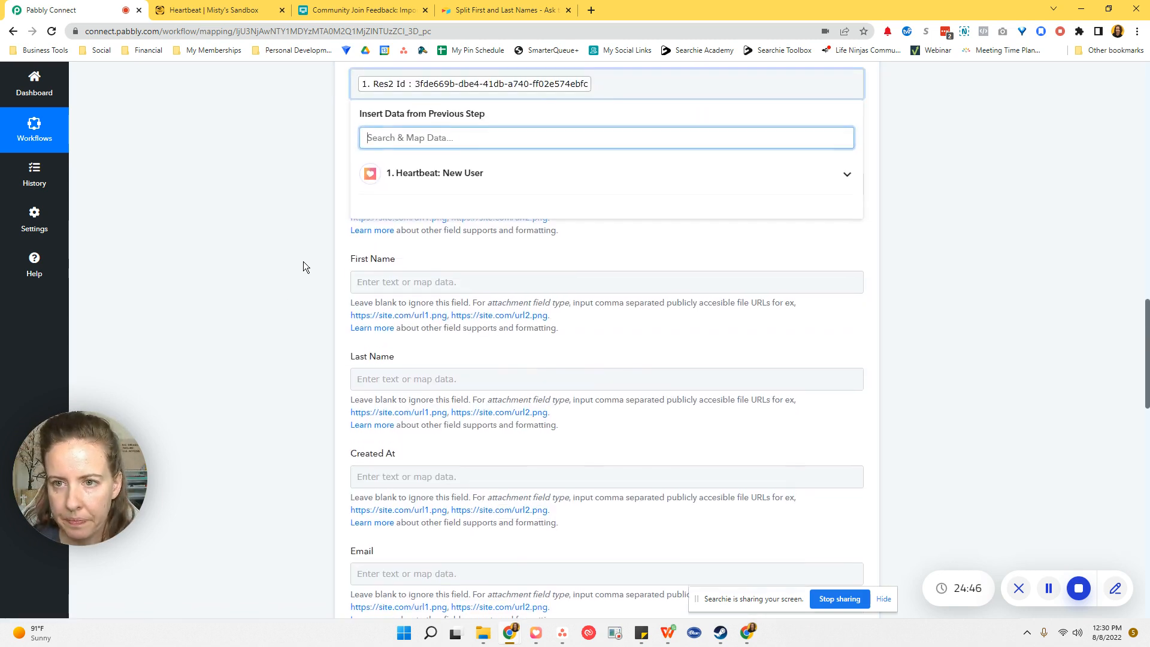
Step: Map the Name field to Heartbeat's Res1 Name
{"action": "left_click", "coordinate": [294, 235]}
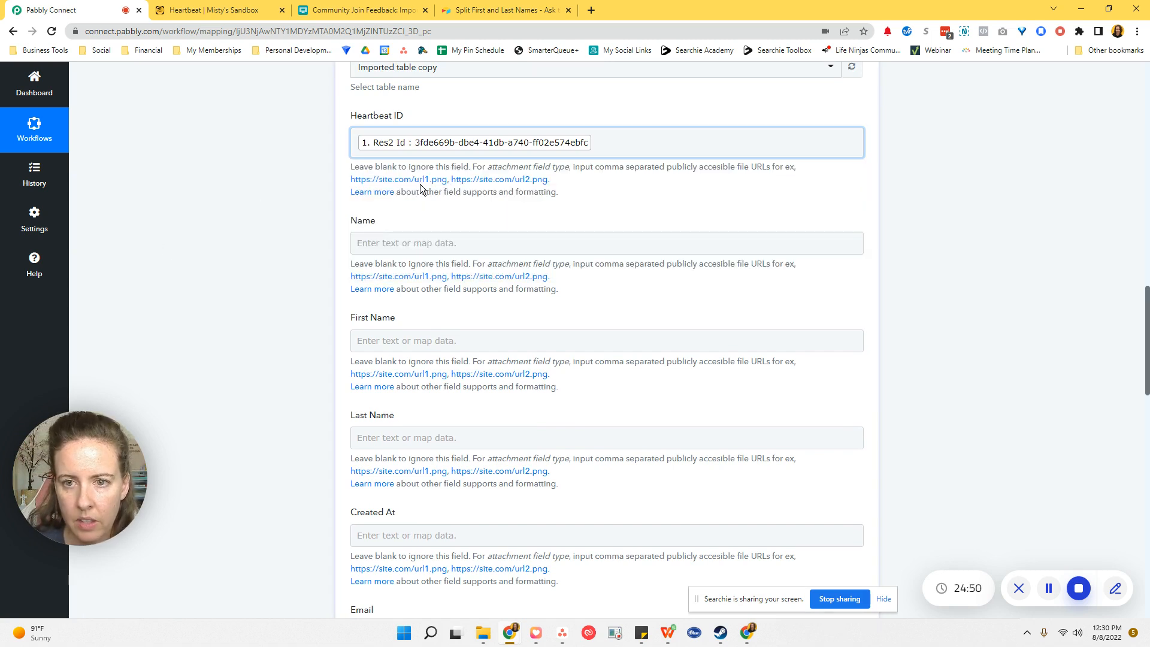
{"action": "scroll", "coordinate": [417, 230], "scroll_direction": "down", "scroll_amount": 1}
{"action": "left_click", "coordinate": [398, 183]}
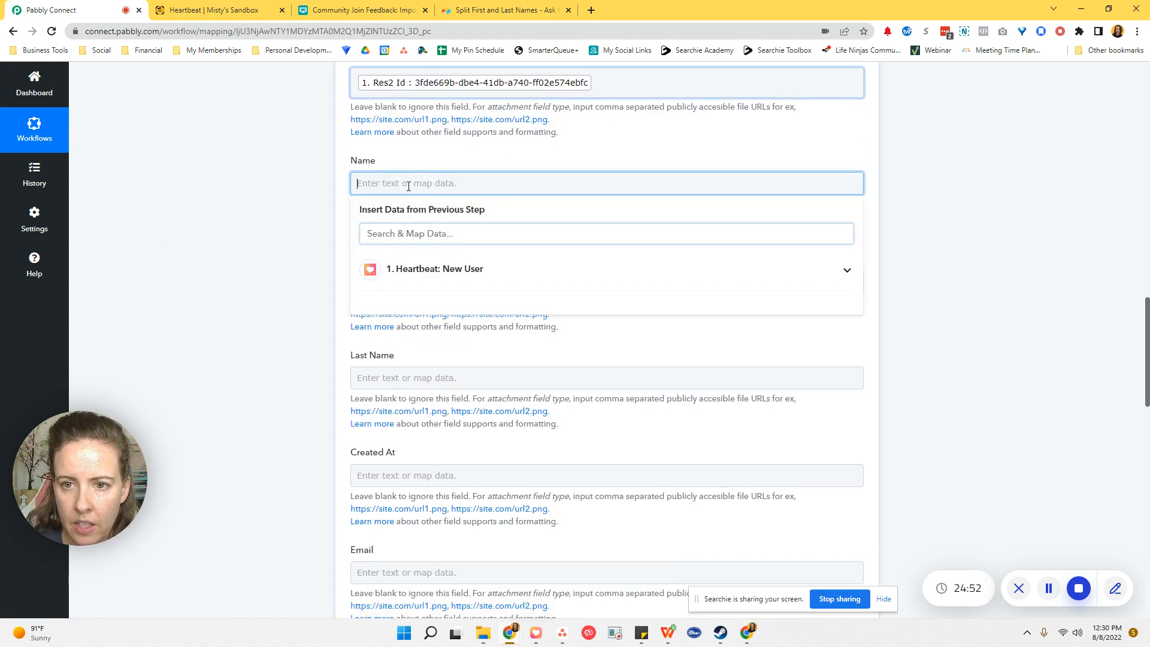
{"action": "left_click", "coordinate": [419, 269]}
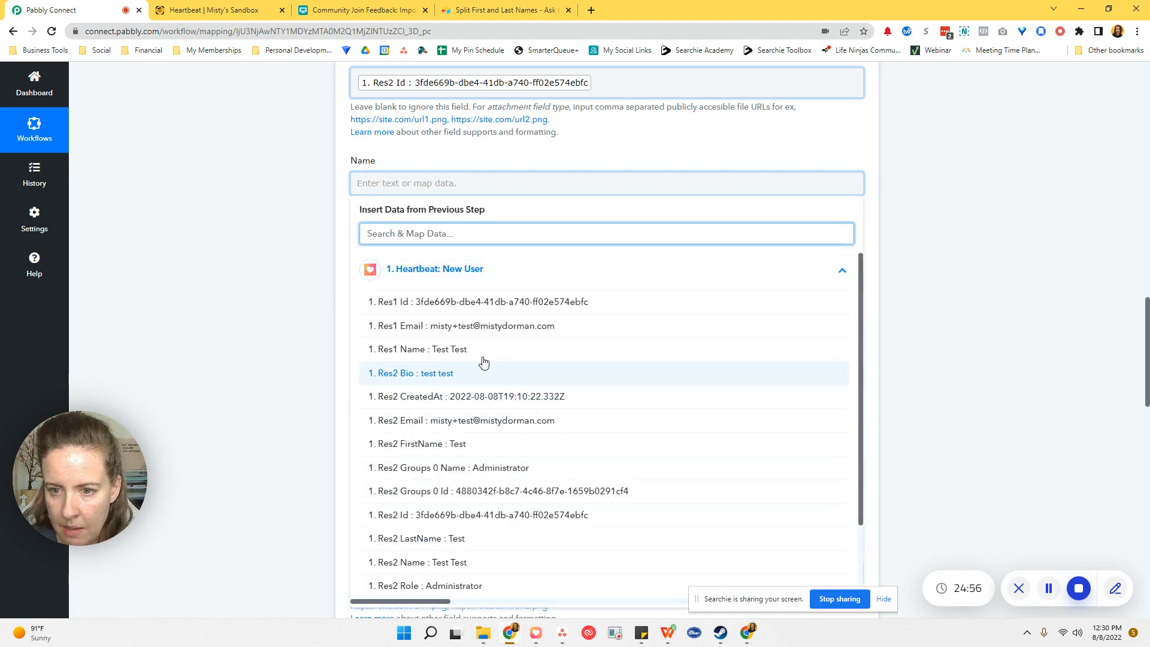
{"action": "left_click", "coordinate": [423, 350]}
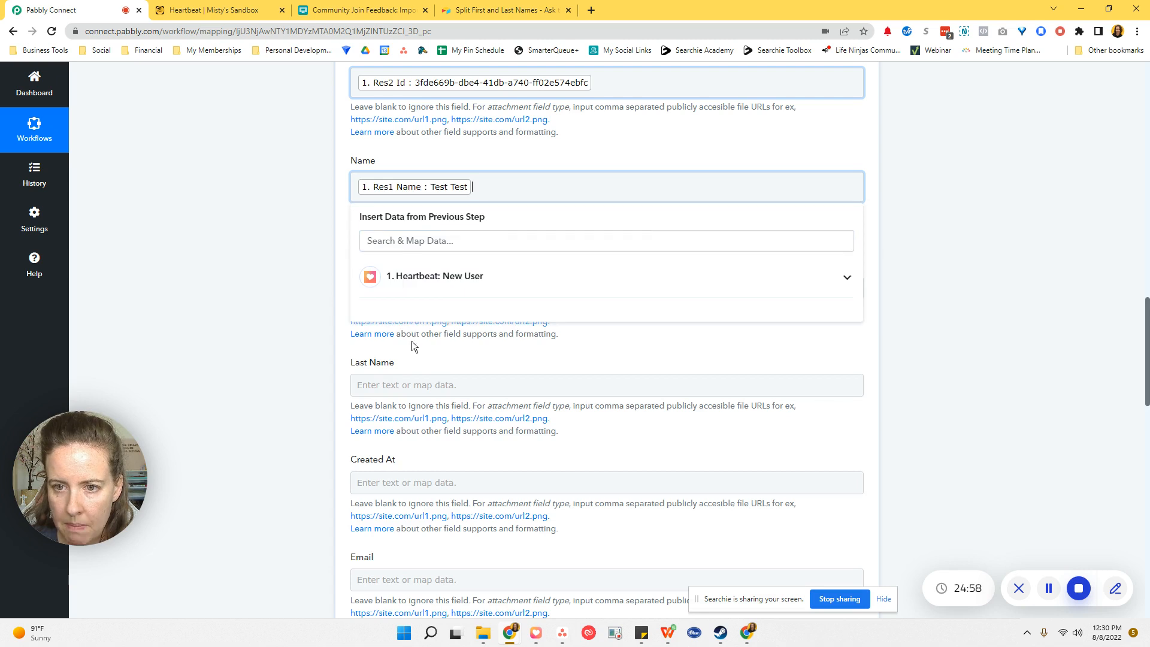
{"action": "left_click", "coordinate": [300, 306]}
Step: Map First Name to Res2 FirstName and Last Name to Res2 LastName
{"action": "left_click", "coordinate": [413, 288]}
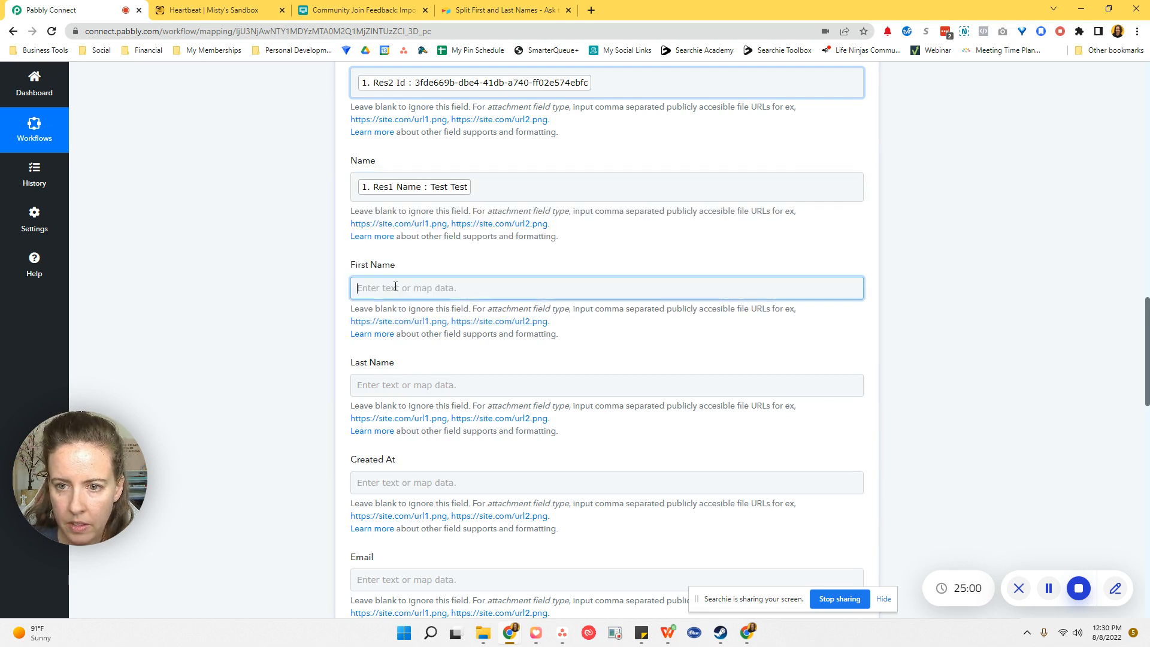
{"action": "left_click", "coordinate": [428, 370]}
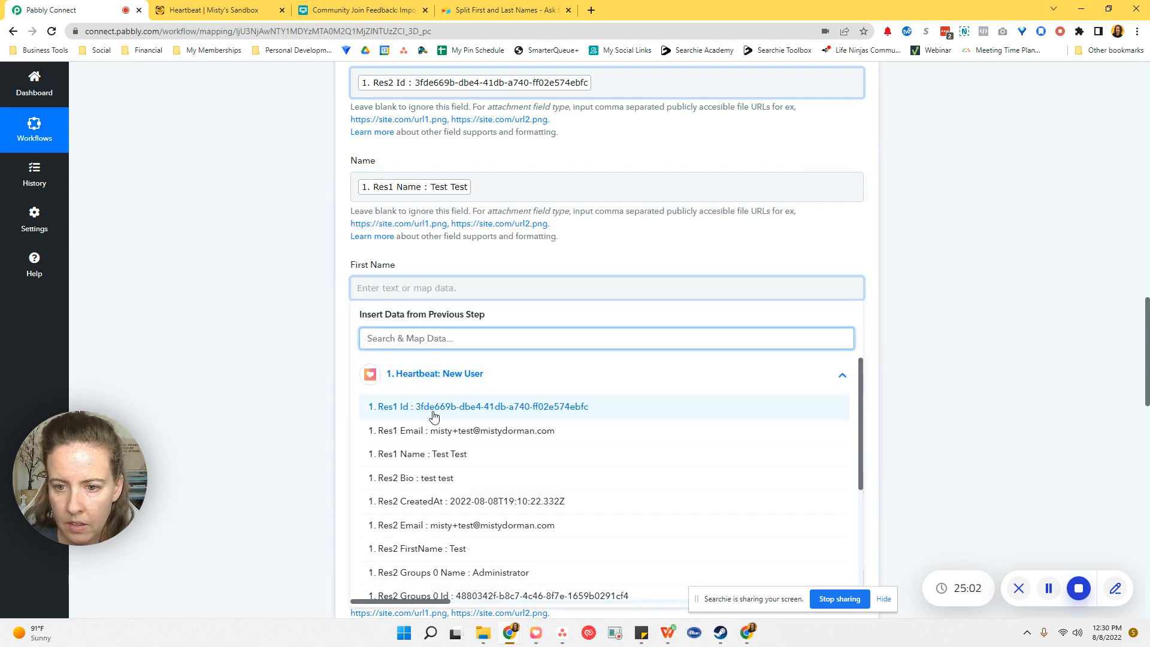
{"action": "scroll", "coordinate": [449, 465], "scroll_direction": "down", "scroll_amount": 1}
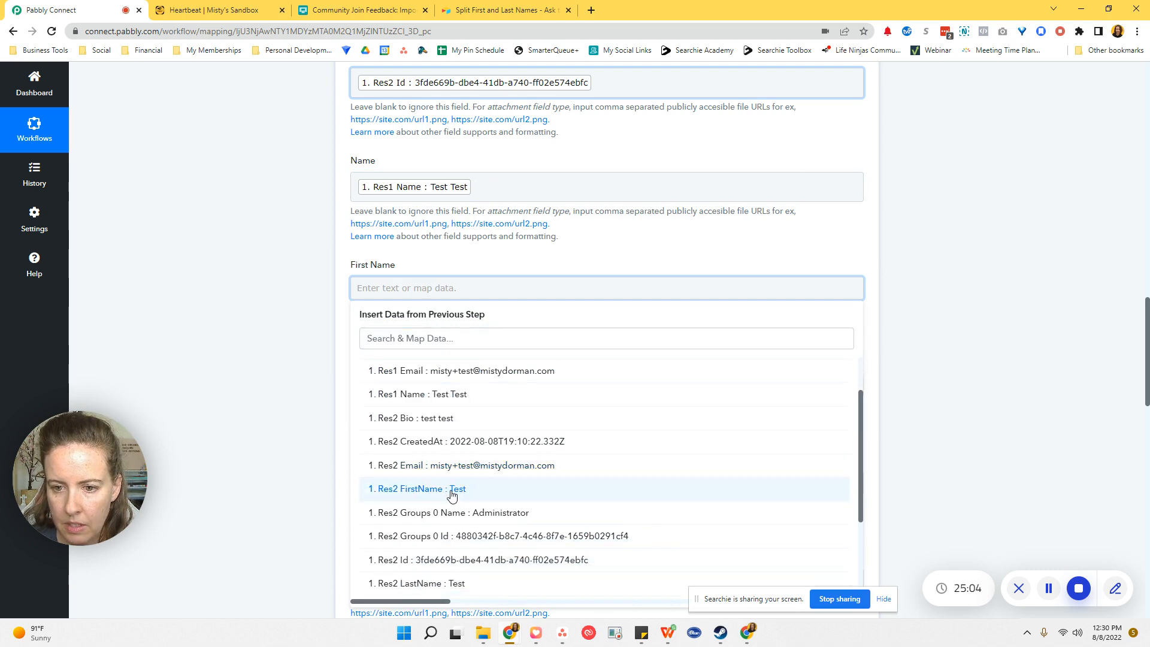
{"action": "left_click", "coordinate": [451, 488]}
{"action": "left_click", "coordinate": [303, 398]}
{"action": "scroll", "coordinate": [303, 397], "scroll_direction": "down", "scroll_amount": 3}
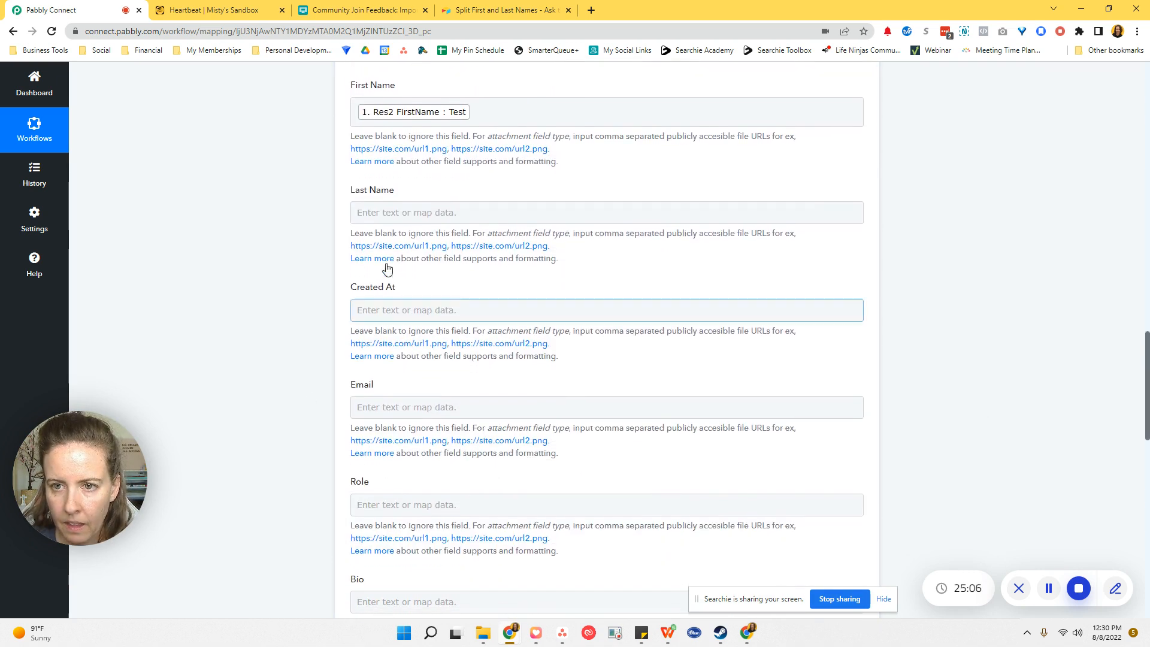
{"action": "left_click", "coordinate": [421, 217]}
{"action": "left_click", "coordinate": [419, 297]}
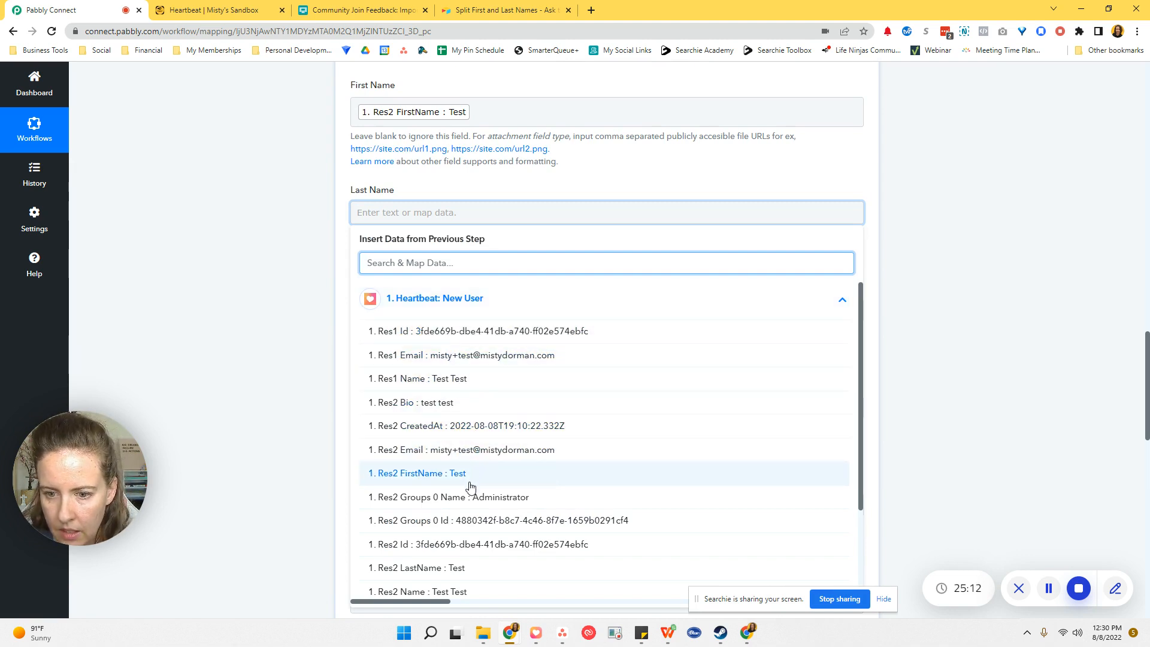
{"action": "left_click", "coordinate": [448, 569]}
{"action": "left_click", "coordinate": [312, 311]}
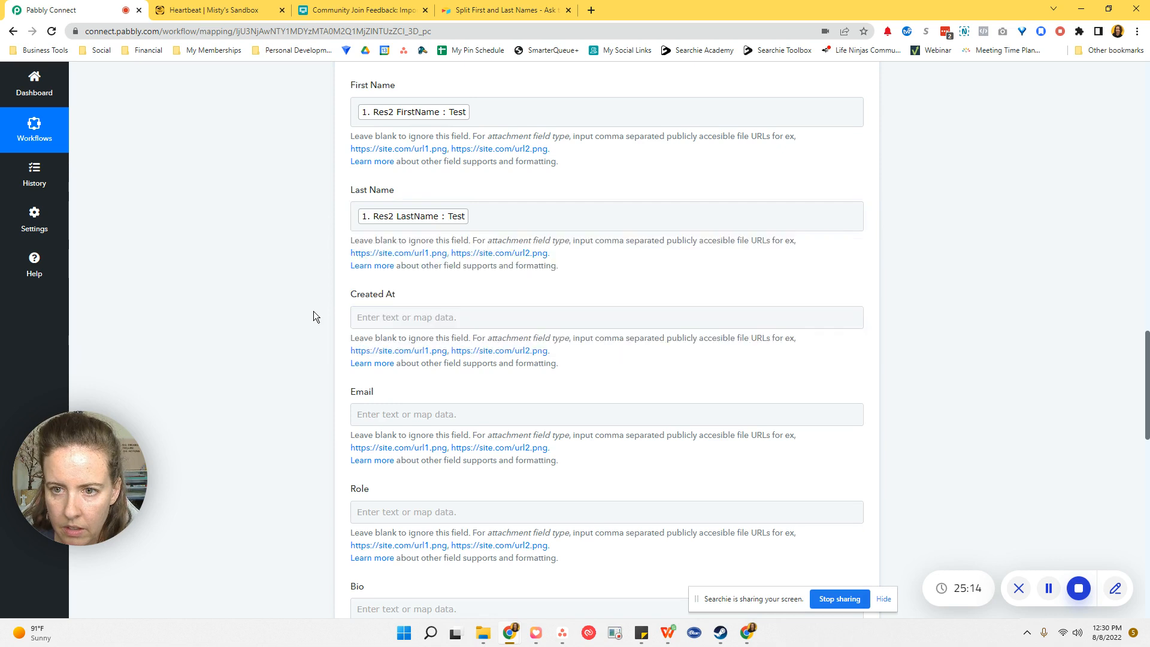
{"action": "scroll", "coordinate": [315, 315], "scroll_direction": "down", "scroll_amount": 2}
{"action": "left_click", "coordinate": [407, 201]}
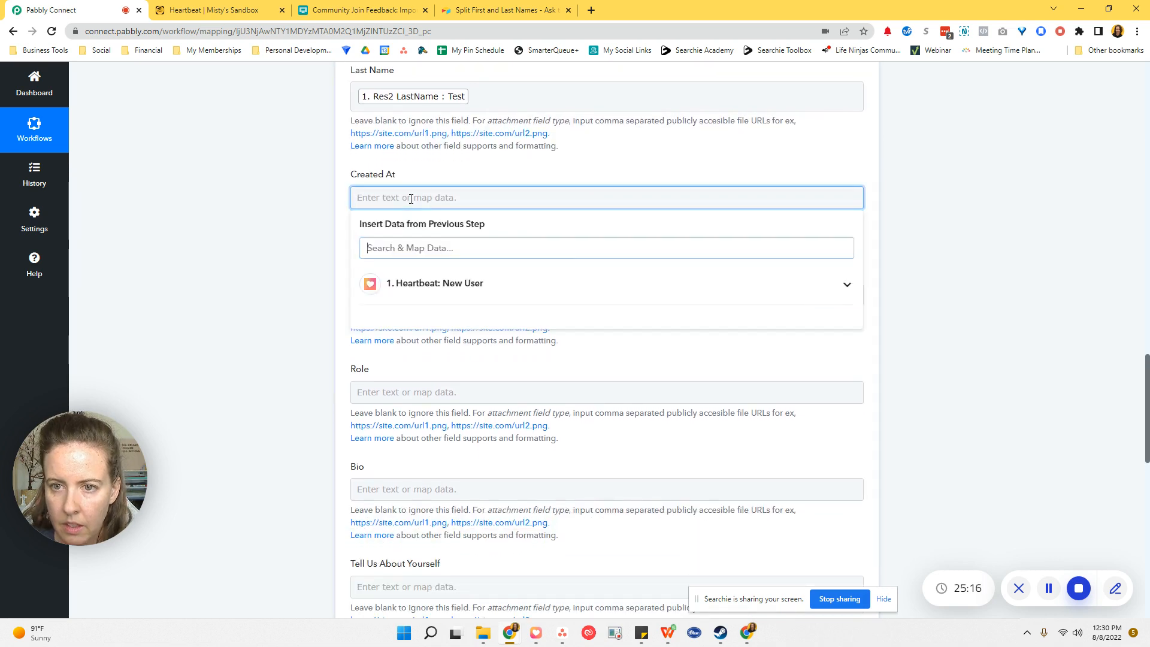
Step: Map Created At to Res2 CreatedAt (2022-08-08T19:10:22.332Z) from Heartbeat: New User
{"action": "left_click", "coordinate": [407, 285]}
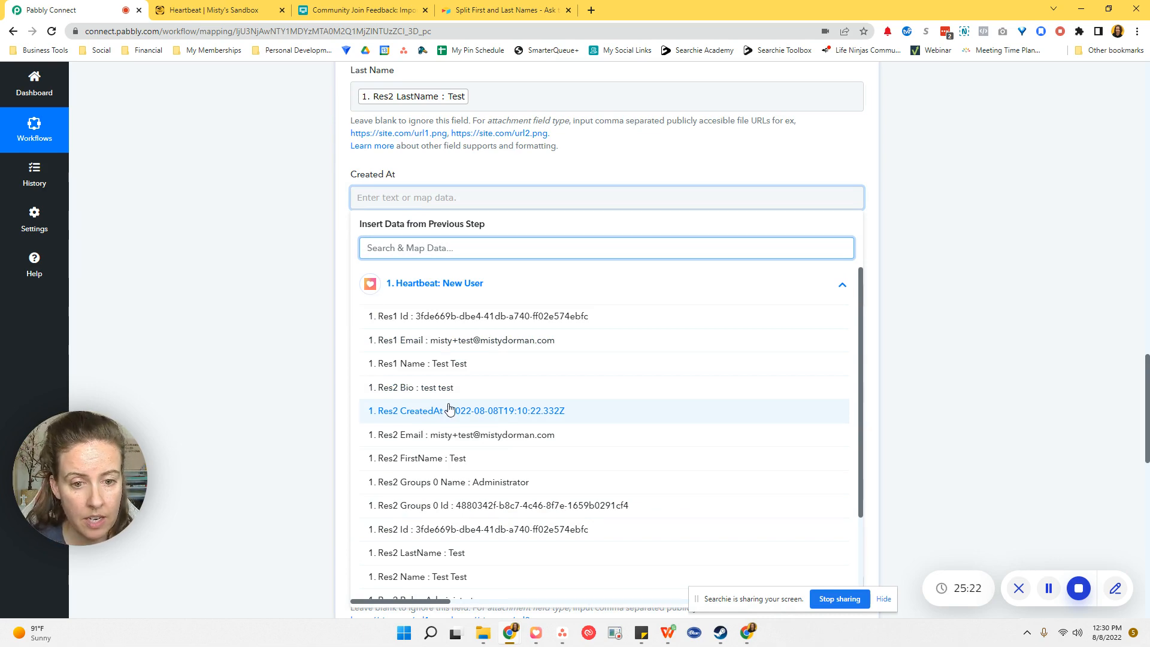
{"action": "scroll", "coordinate": [332, 285], "scroll_direction": "up", "scroll_amount": 15}
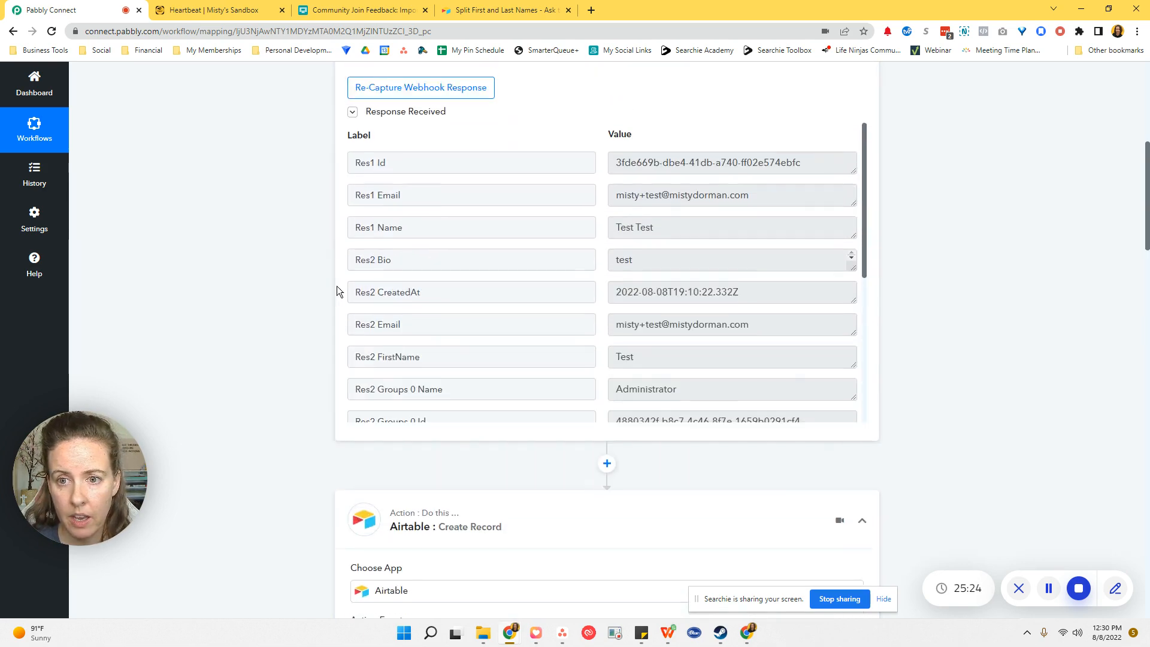
{"action": "scroll", "coordinate": [337, 292], "scroll_direction": "up", "scroll_amount": 4}
{"action": "scroll", "coordinate": [473, 488], "scroll_direction": "down", "scroll_amount": 3}
{"action": "scroll", "coordinate": [279, 457], "scroll_direction": "down", "scroll_amount": 2}
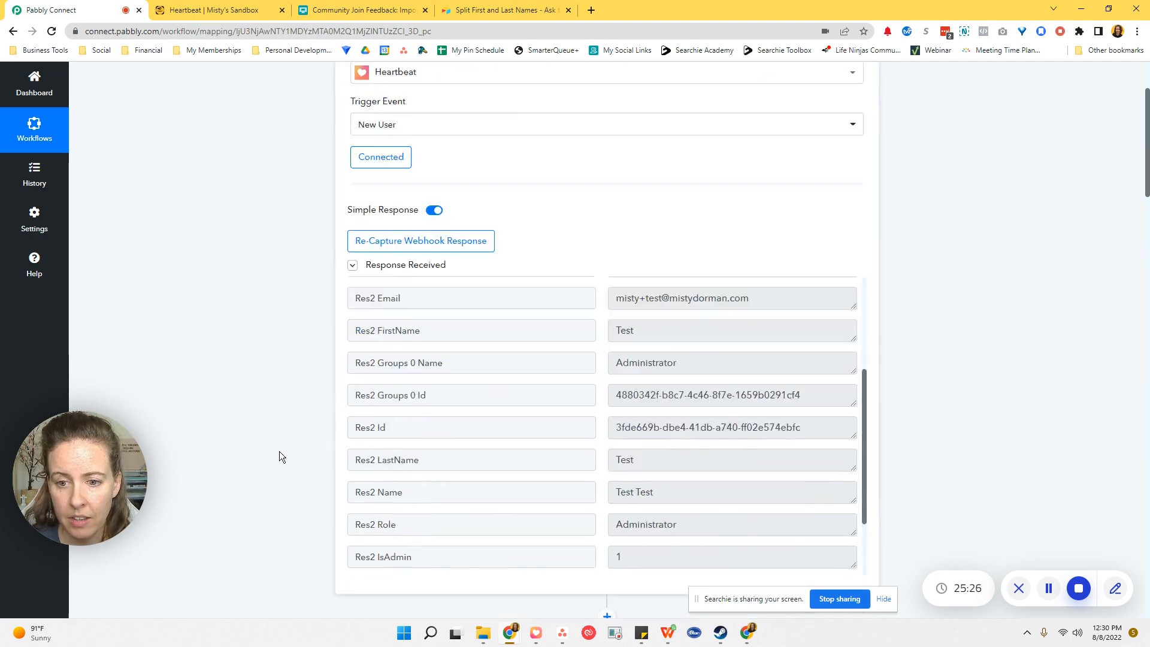
{"action": "scroll", "coordinate": [279, 451], "scroll_direction": "down", "scroll_amount": 18}
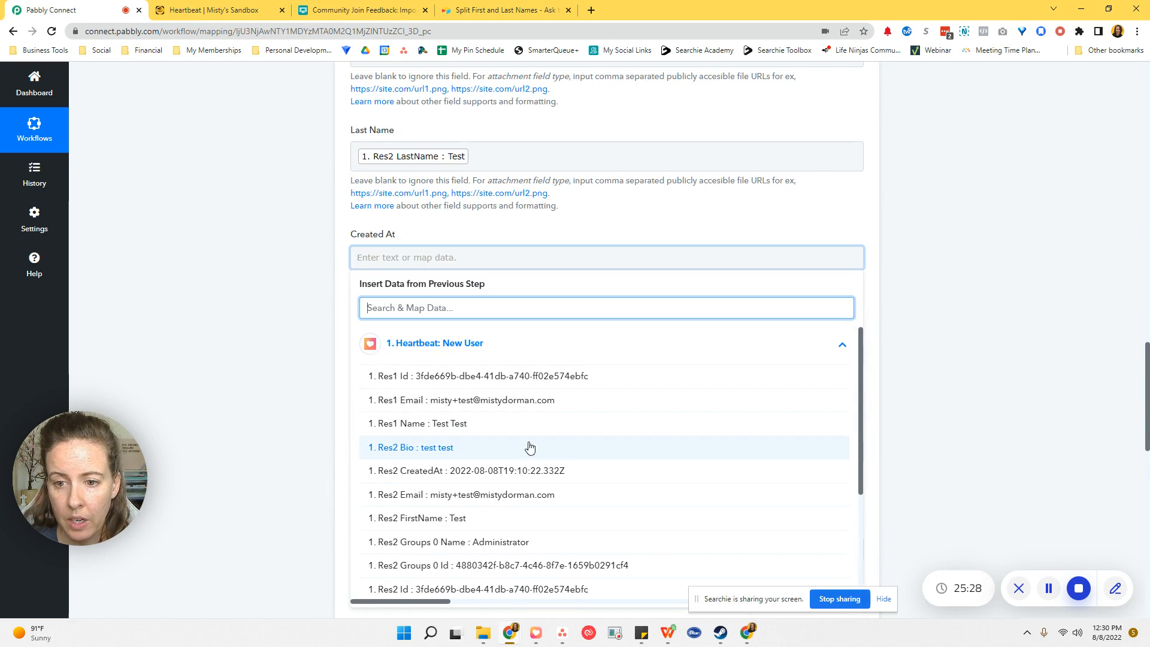
{"action": "scroll", "coordinate": [530, 447], "scroll_direction": "down", "scroll_amount": 3}
{"action": "scroll", "coordinate": [274, 441], "scroll_direction": "down", "scroll_amount": 2}
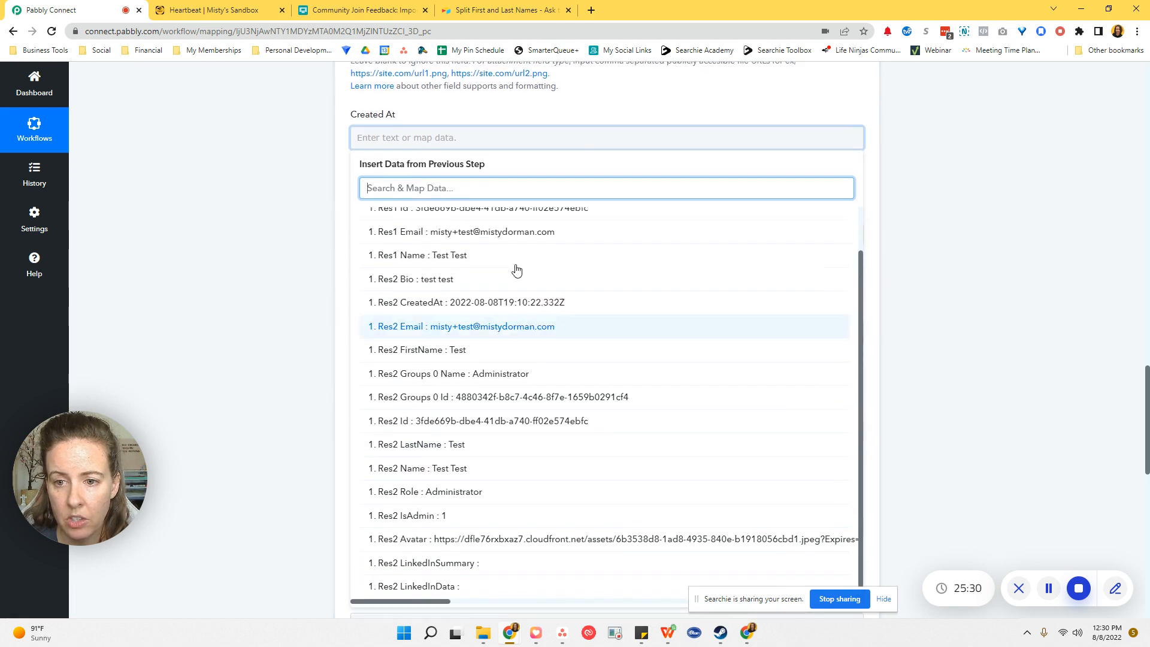
{"action": "scroll", "coordinate": [538, 359], "scroll_direction": "up", "scroll_amount": 1}
{"action": "scroll", "coordinate": [563, 381], "scroll_direction": "down", "scroll_amount": 1}
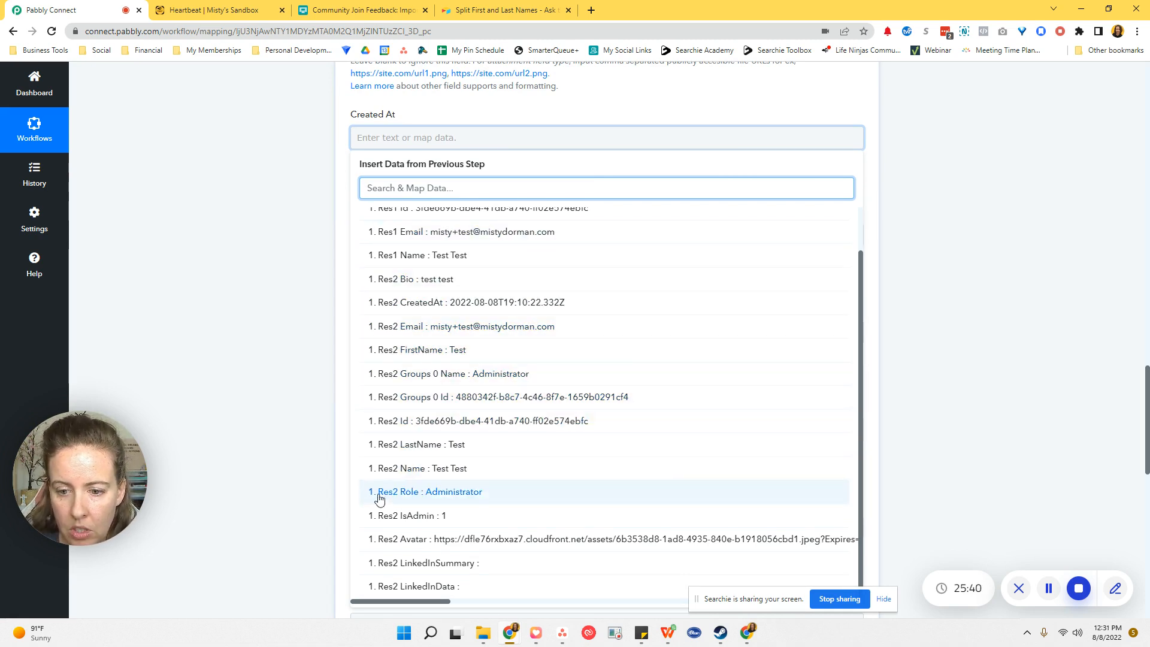
{"action": "scroll", "coordinate": [390, 506], "scroll_direction": "down", "scroll_amount": 2}
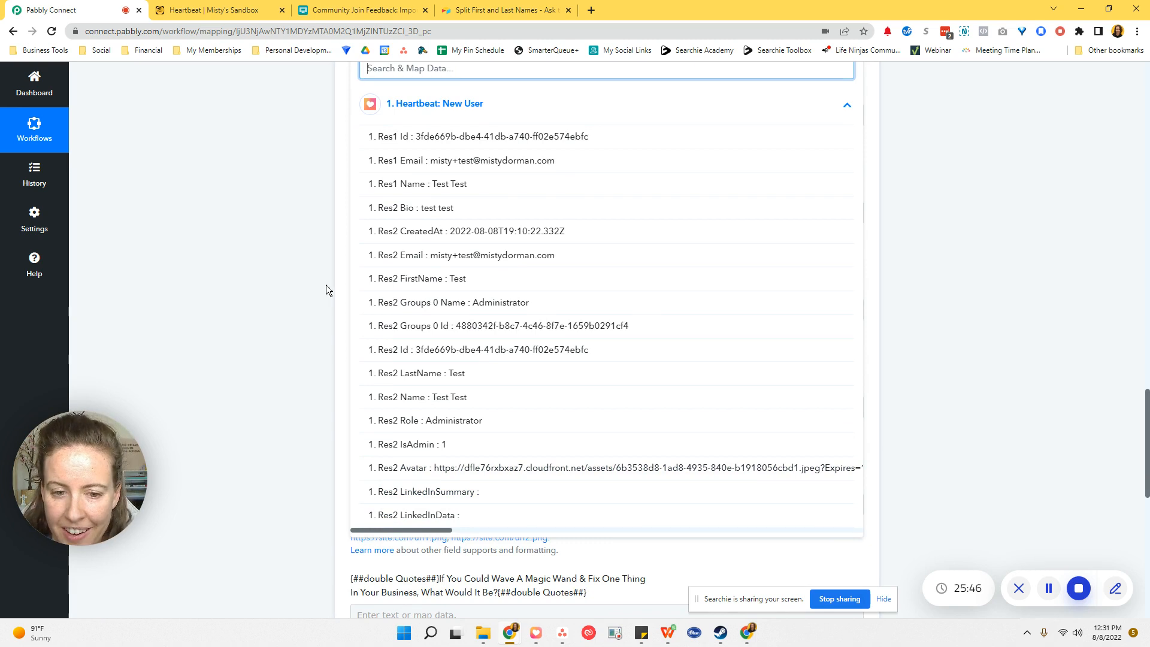
{"action": "scroll", "coordinate": [455, 262], "scroll_direction": "up", "scroll_amount": 1}
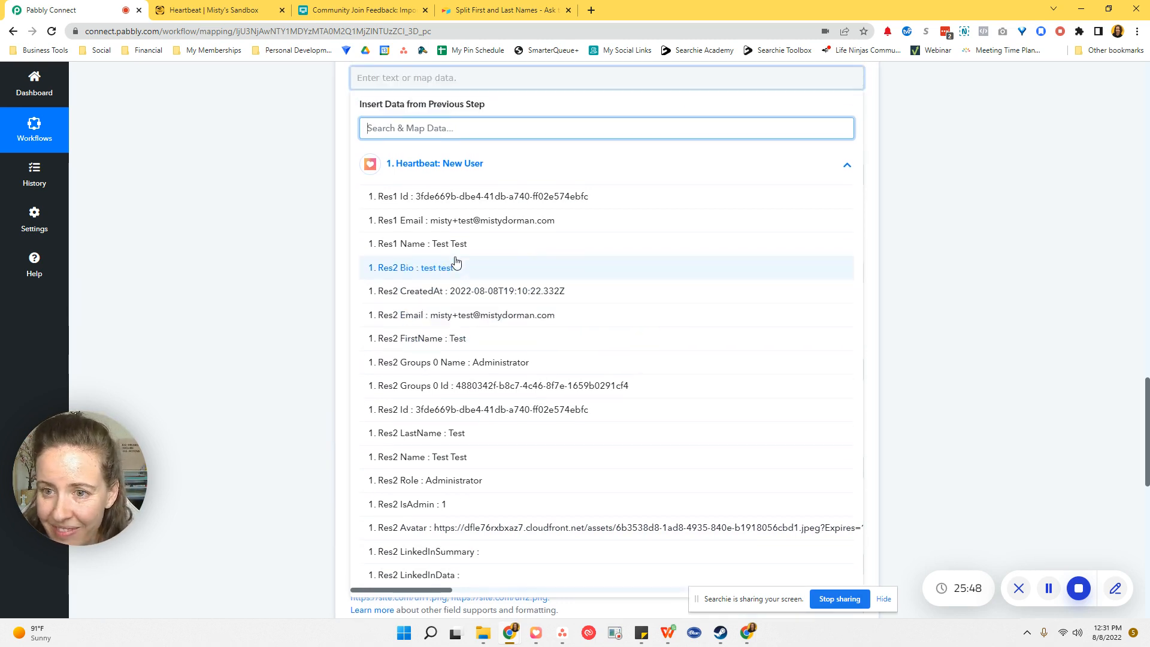
{"action": "scroll", "coordinate": [455, 261], "scroll_direction": "up", "scroll_amount": 1}
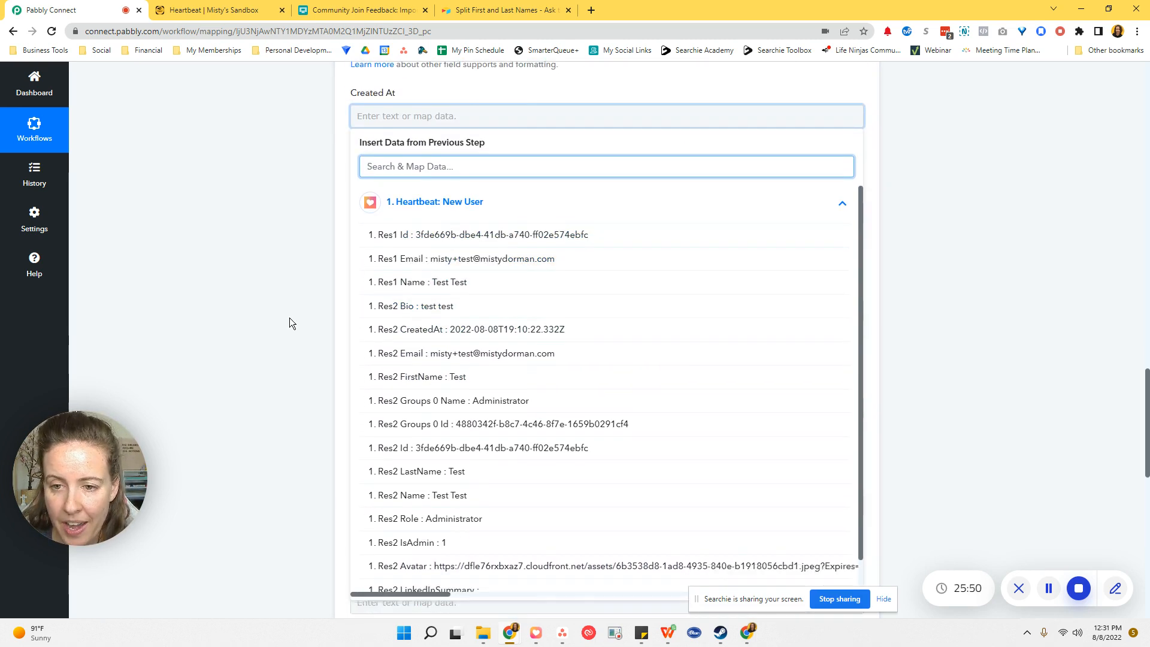
{"action": "scroll", "coordinate": [289, 317], "scroll_direction": "down", "scroll_amount": 1}
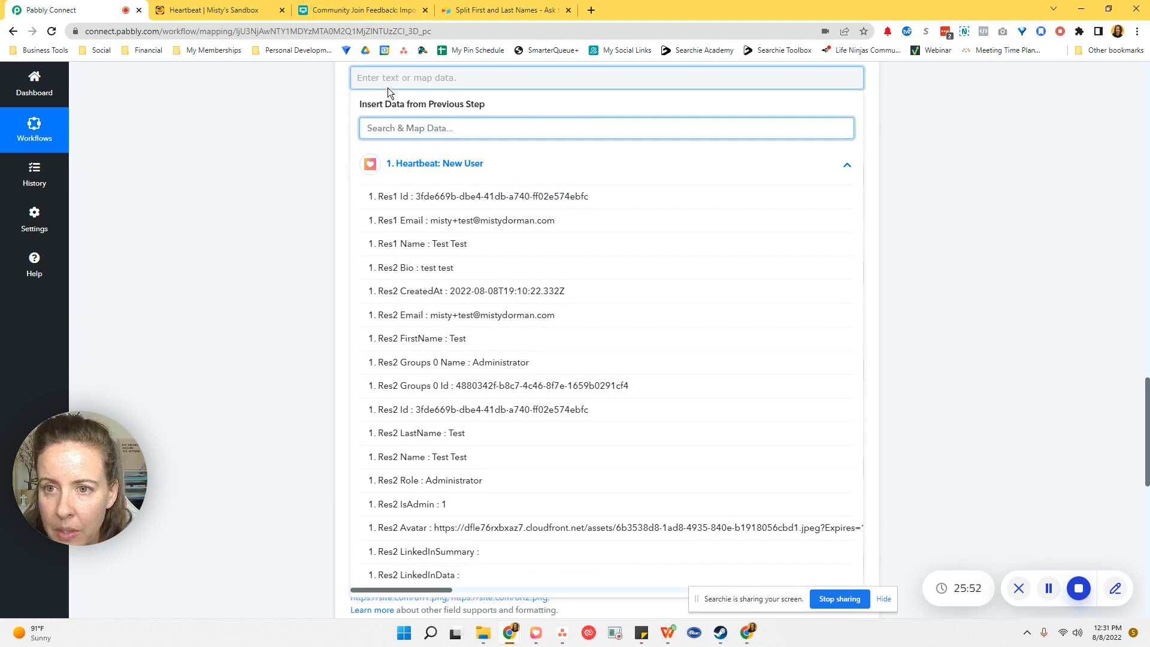
{"action": "scroll", "coordinate": [309, 192], "scroll_direction": "up", "scroll_amount": 1}
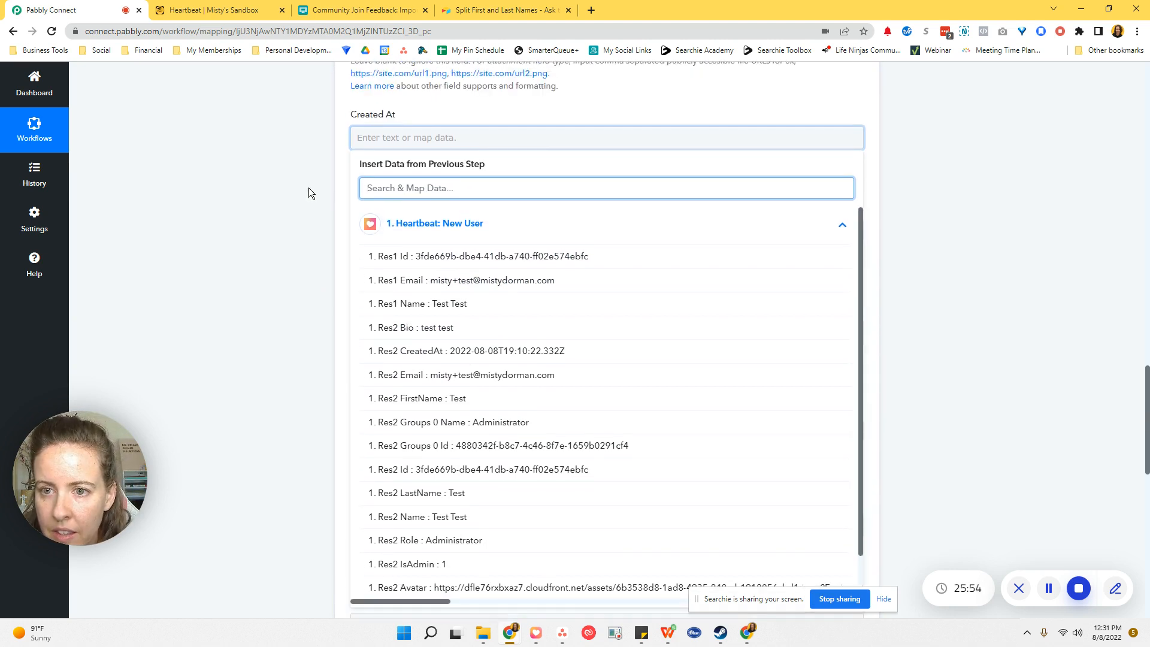
{"action": "scroll", "coordinate": [599, 383], "scroll_direction": "down", "scroll_amount": 2}
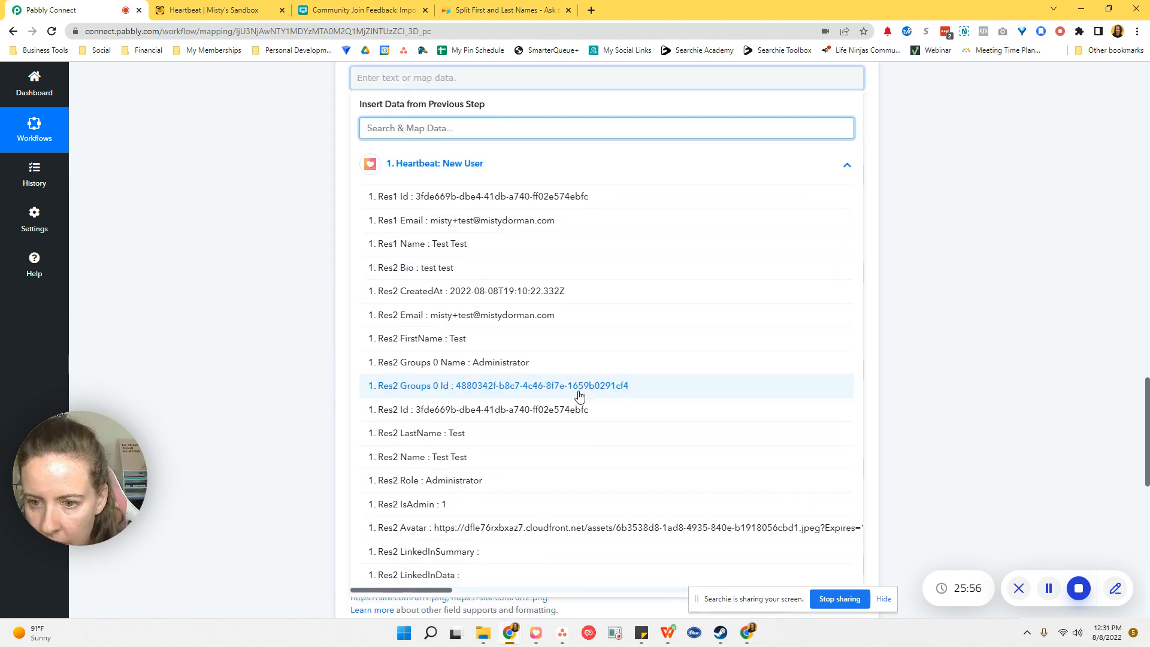
{"action": "left_click", "coordinate": [487, 291]}
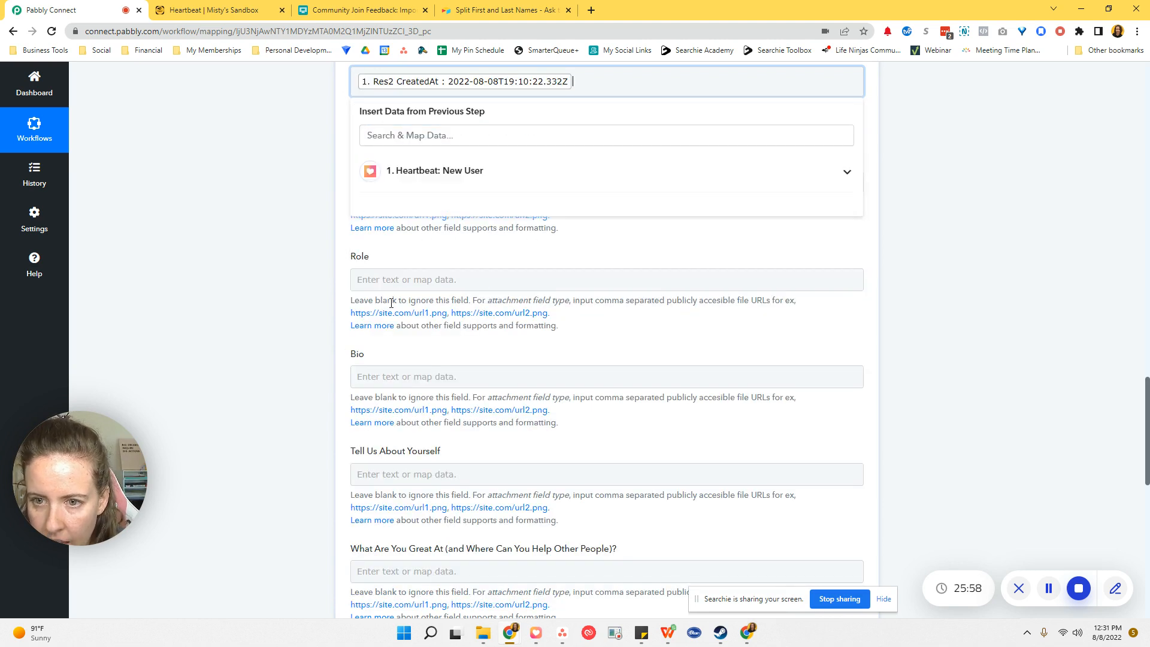
Step: Map the Email field to Heartbeat's Res2 Email
{"action": "left_click", "coordinate": [328, 243]}
{"action": "left_click", "coordinate": [425, 181]}
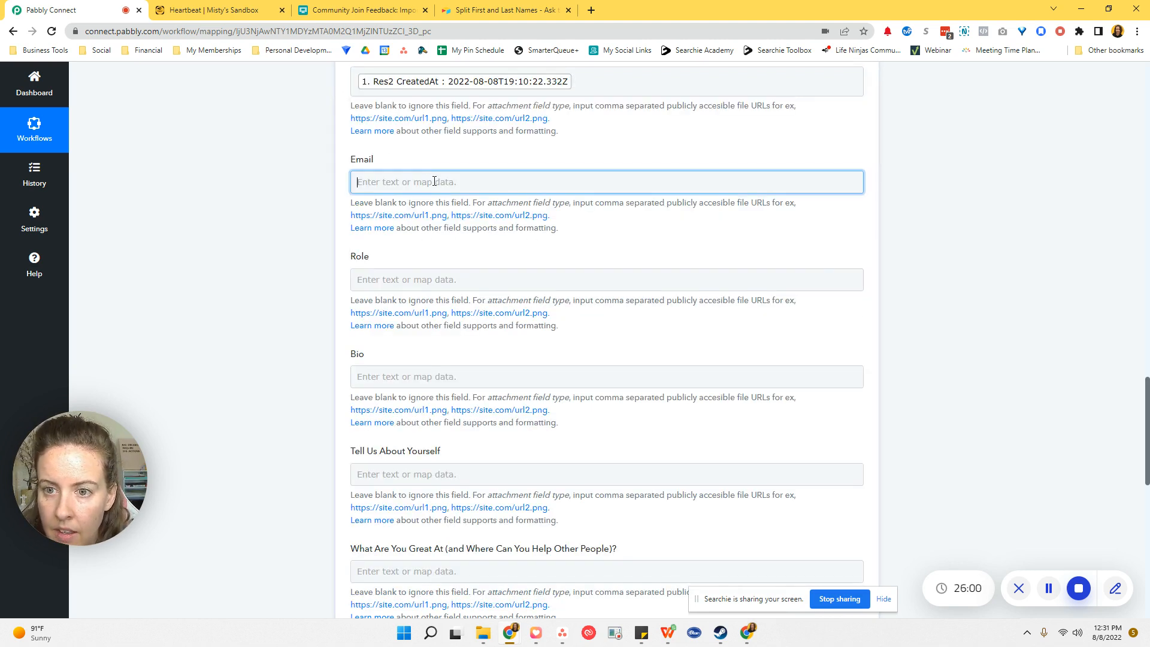
{"action": "left_click", "coordinate": [437, 268]}
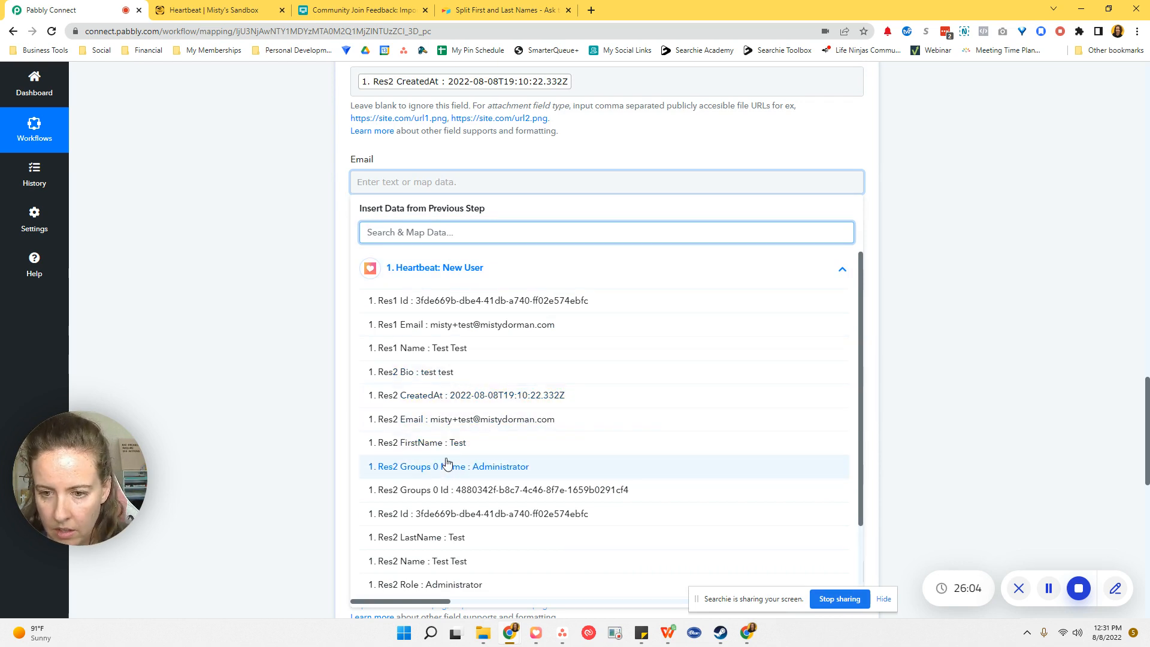
{"action": "left_click", "coordinate": [424, 424]}
{"action": "left_click", "coordinate": [305, 356]}
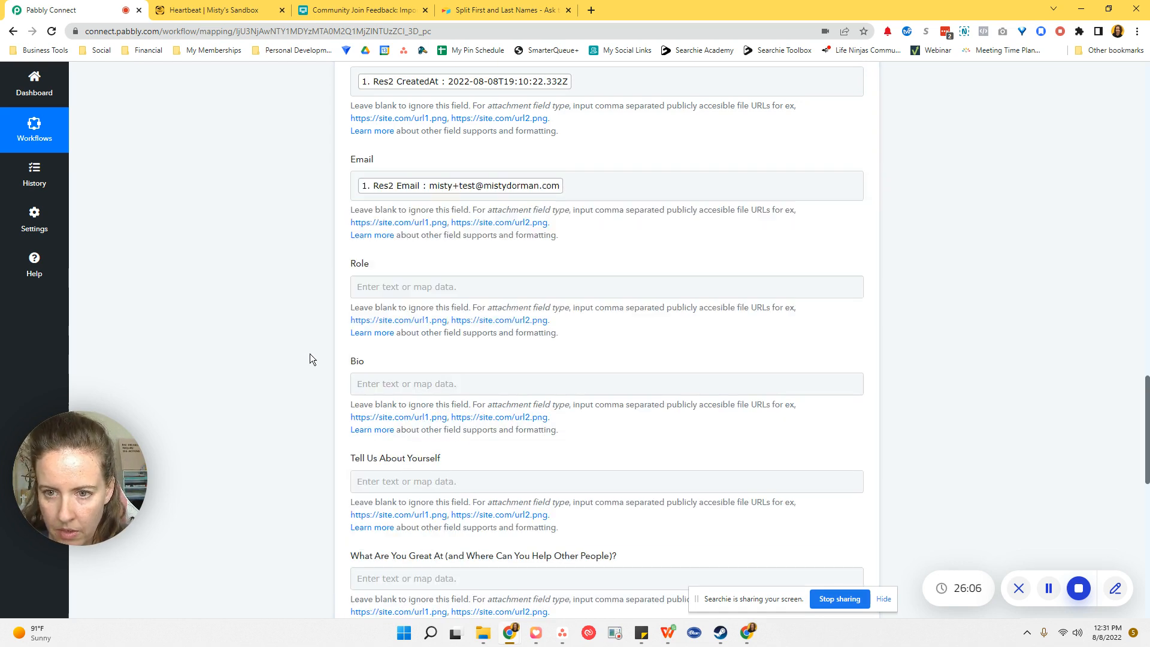
Step: Map Role to 'Res2 Groups 0 Name : Administrator'
{"action": "left_click", "coordinate": [393, 286]}
{"action": "left_click", "coordinate": [397, 372]}
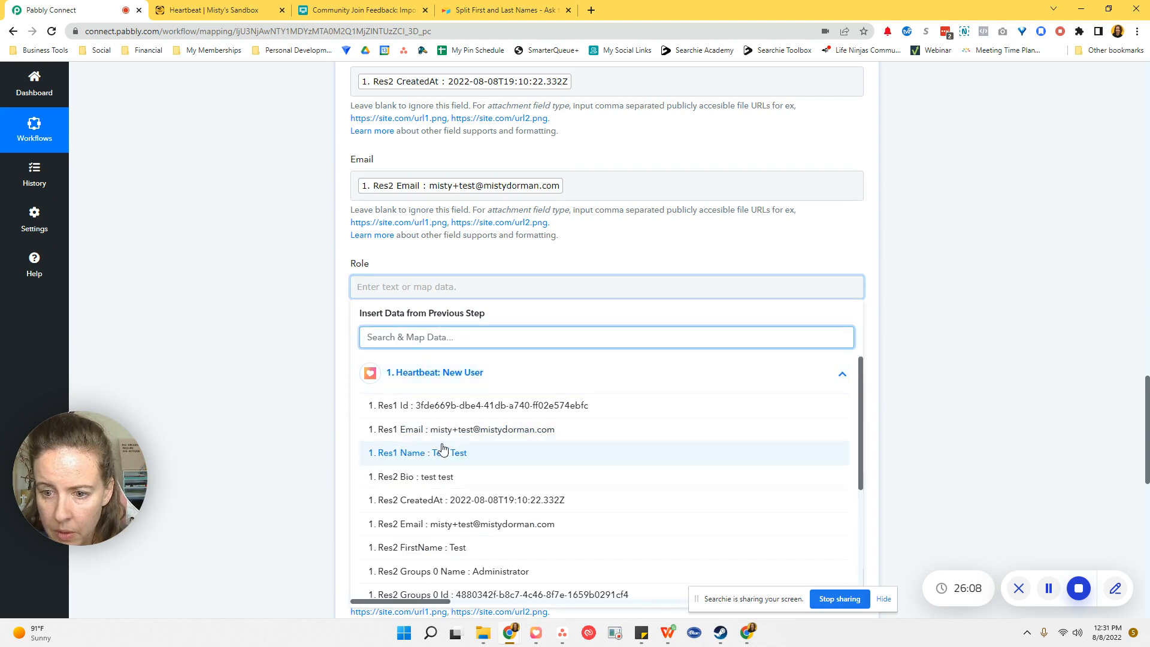
{"action": "scroll", "coordinate": [450, 486], "scroll_direction": "down", "scroll_amount": 1}
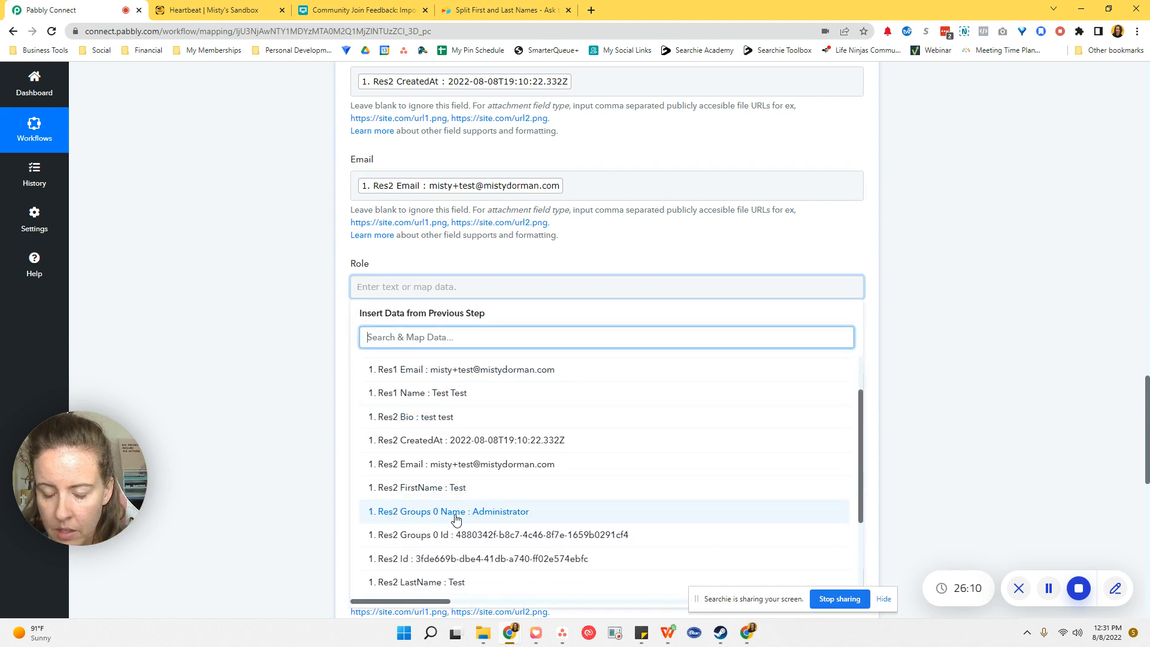
{"action": "scroll", "coordinate": [470, 555], "scroll_direction": "down", "scroll_amount": 2}
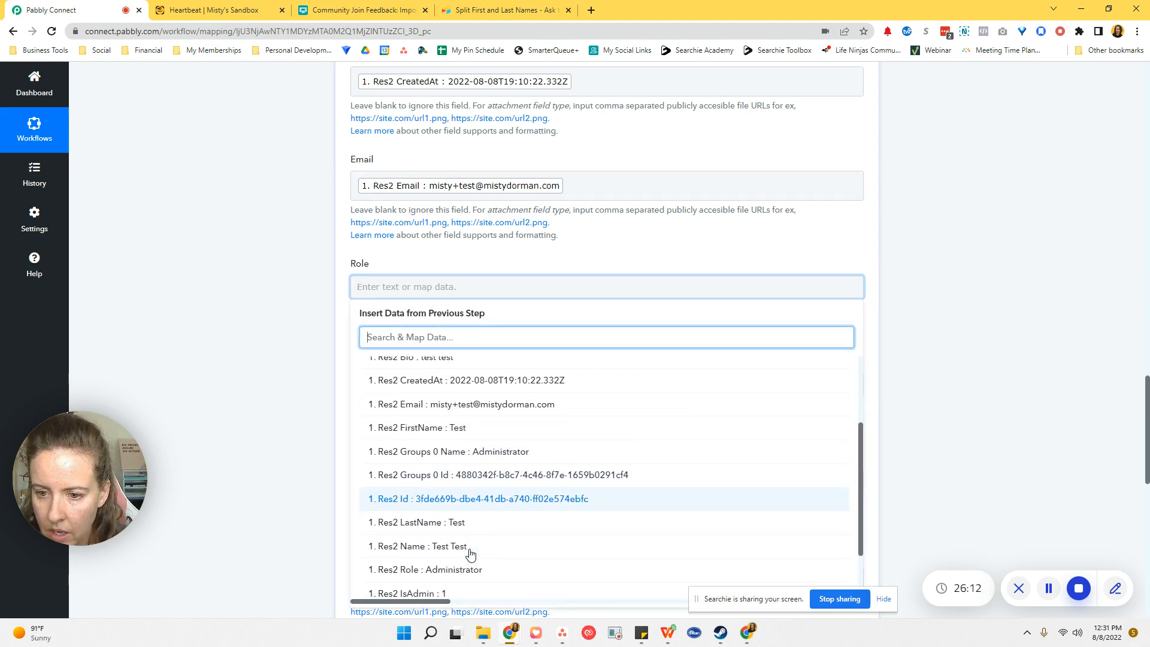
{"action": "scroll", "coordinate": [470, 554], "scroll_direction": "up", "scroll_amount": 3}
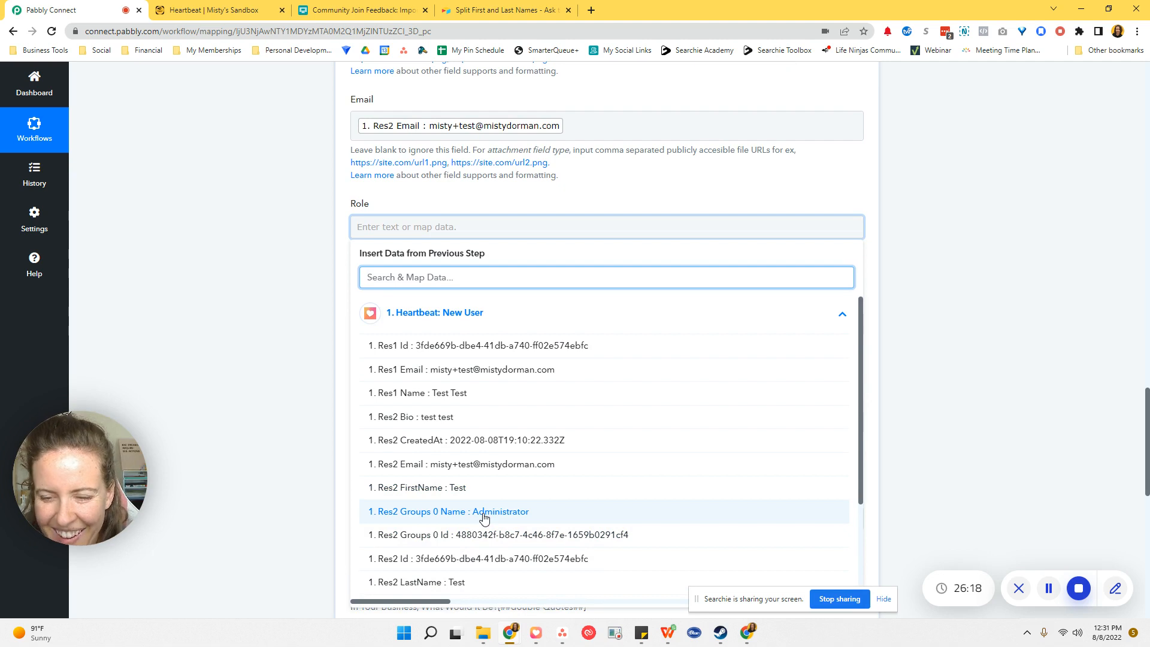
{"action": "left_click", "coordinate": [484, 514]}
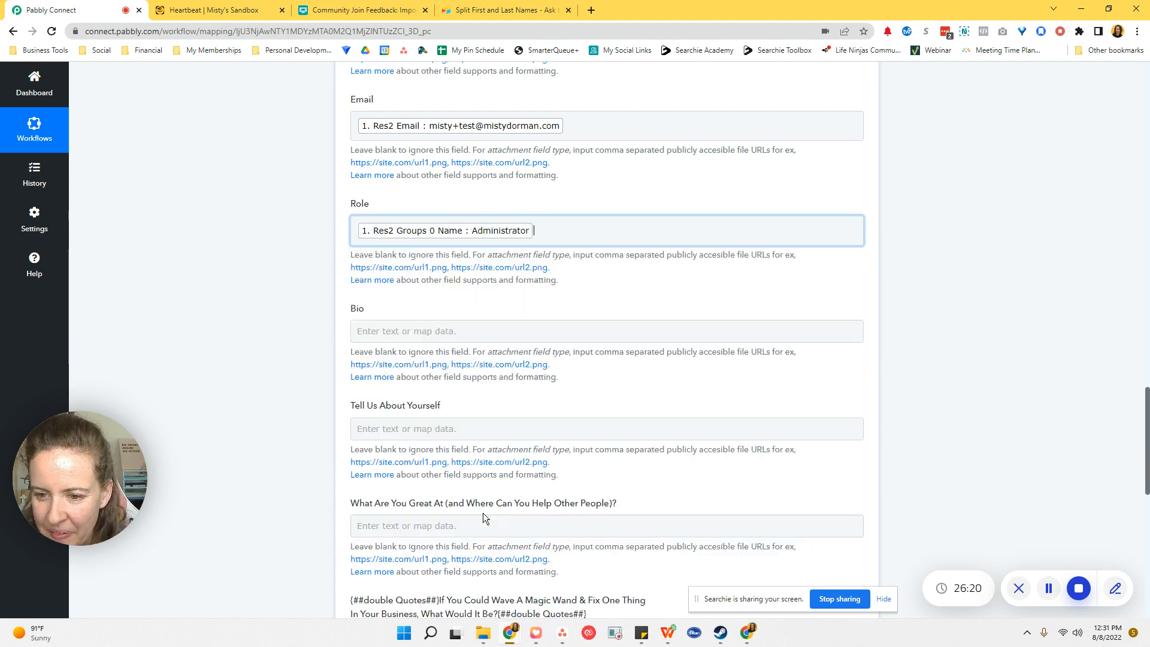
{"action": "left_click", "coordinate": [314, 307]}
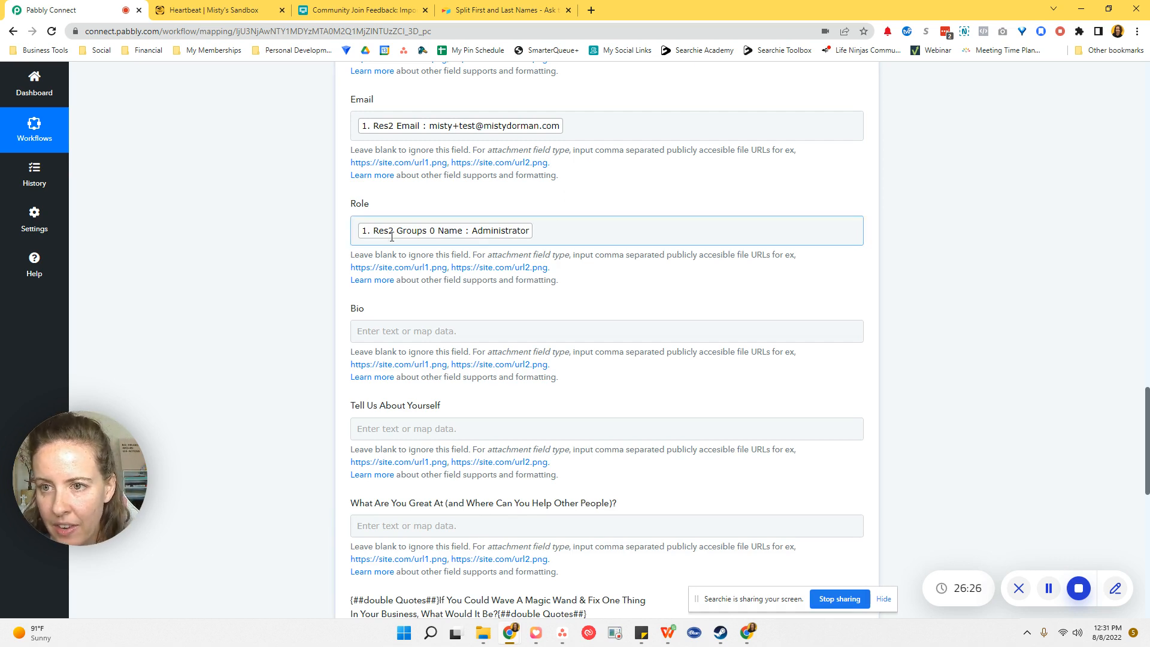
Step: Map Bio to 'Res2 Bio : test test', leaving Tell Us About Yourself empty
{"action": "scroll", "coordinate": [234, 213], "scroll_direction": "down", "scroll_amount": 1}
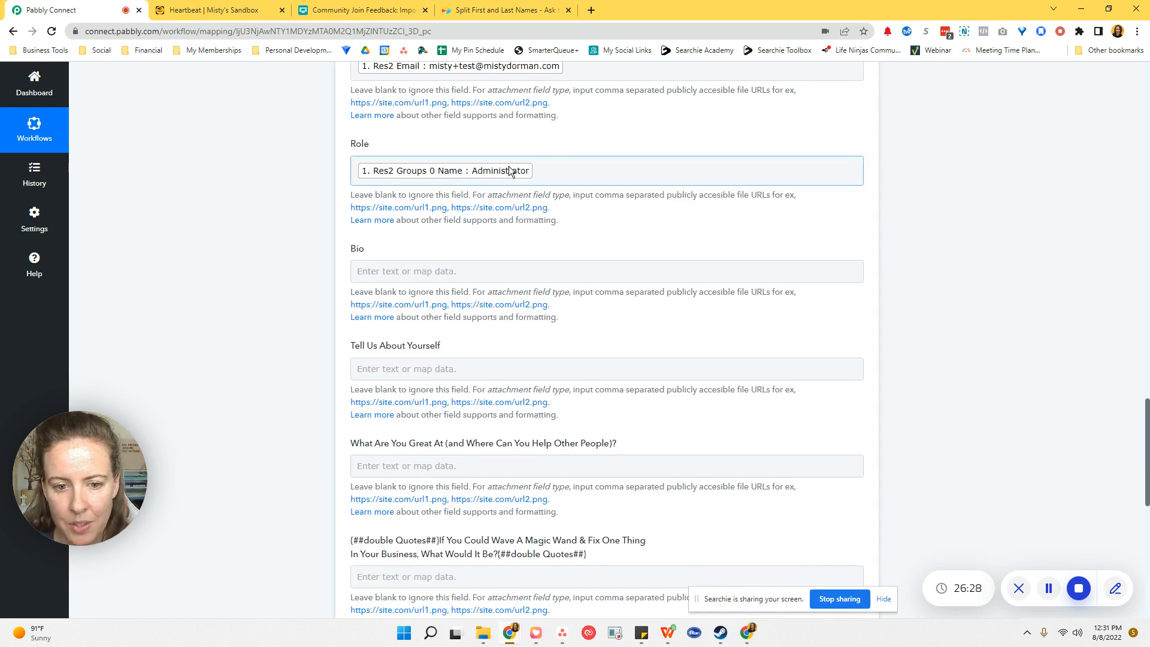
{"action": "left_click", "coordinate": [395, 271]}
{"action": "left_click", "coordinate": [434, 361]}
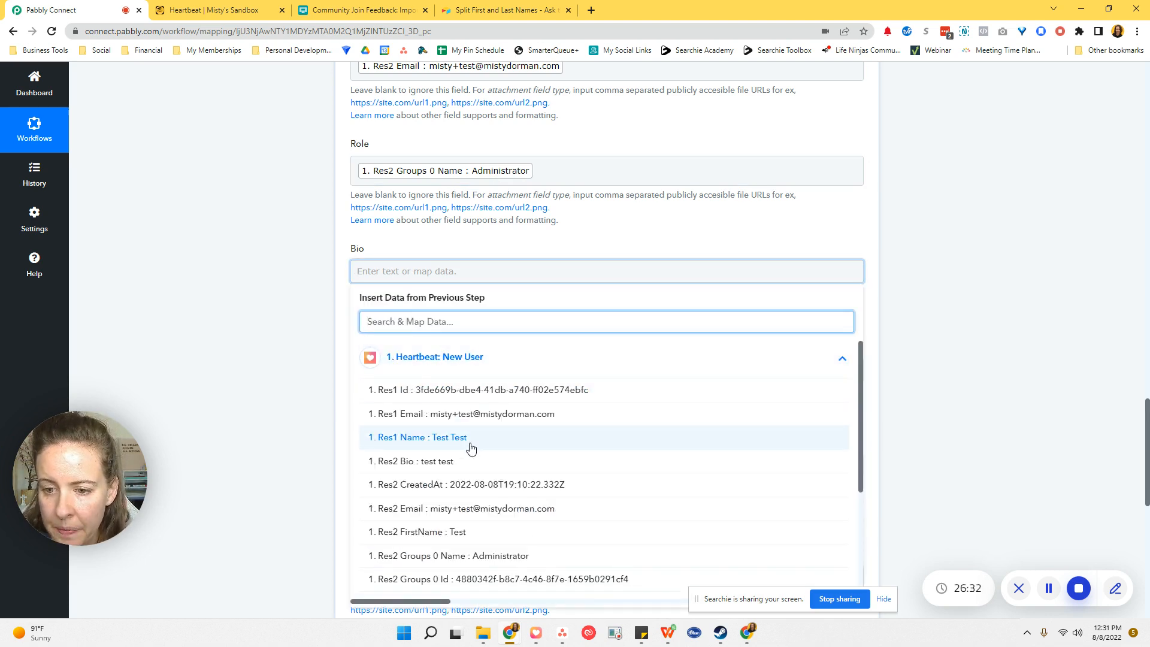
{"action": "scroll", "coordinate": [471, 448], "scroll_direction": "down", "scroll_amount": 3}
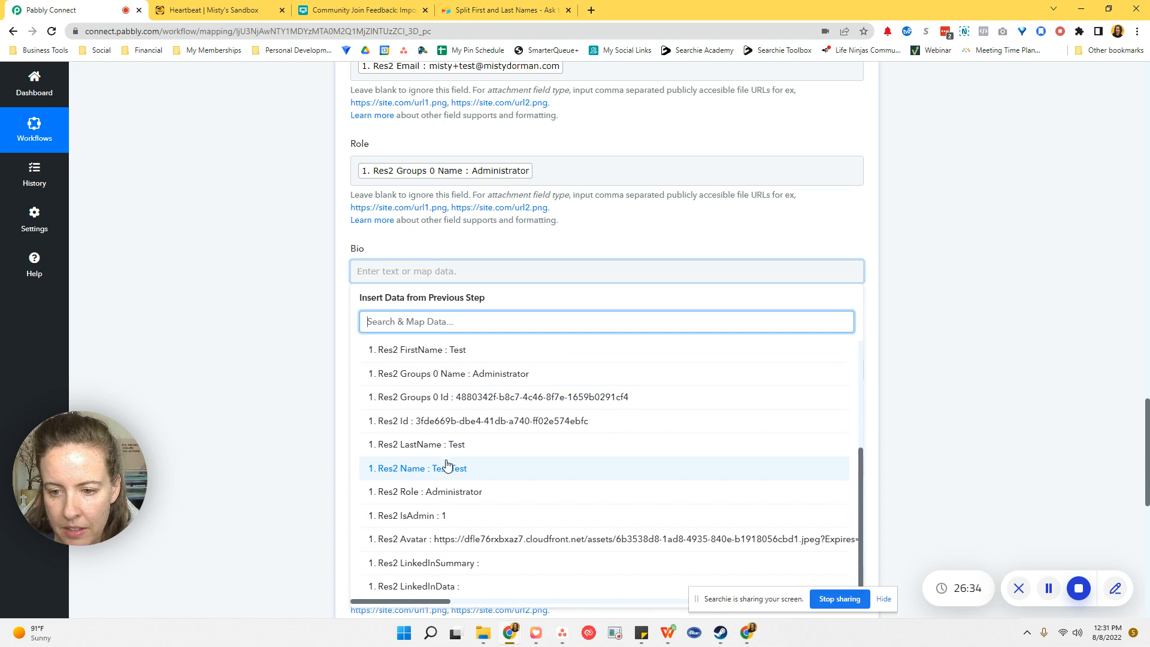
{"action": "scroll", "coordinate": [448, 487], "scroll_direction": "down", "scroll_amount": 1}
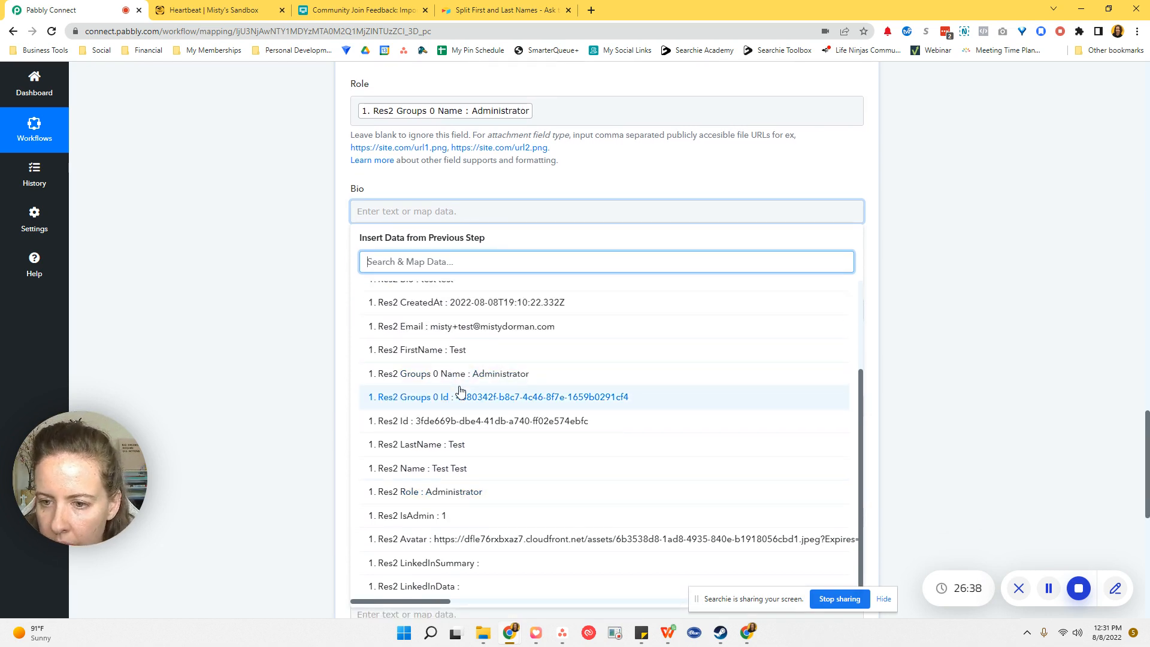
{"action": "scroll", "coordinate": [457, 418], "scroll_direction": "down", "scroll_amount": 1}
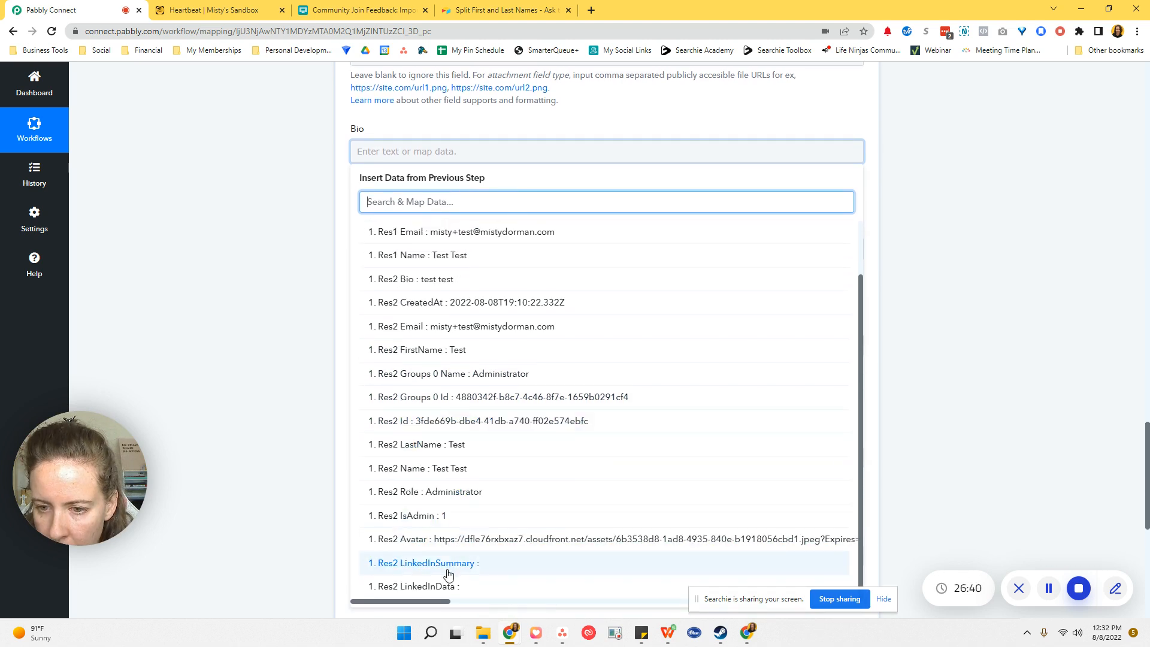
{"action": "scroll", "coordinate": [435, 361], "scroll_direction": "up", "scroll_amount": 1}
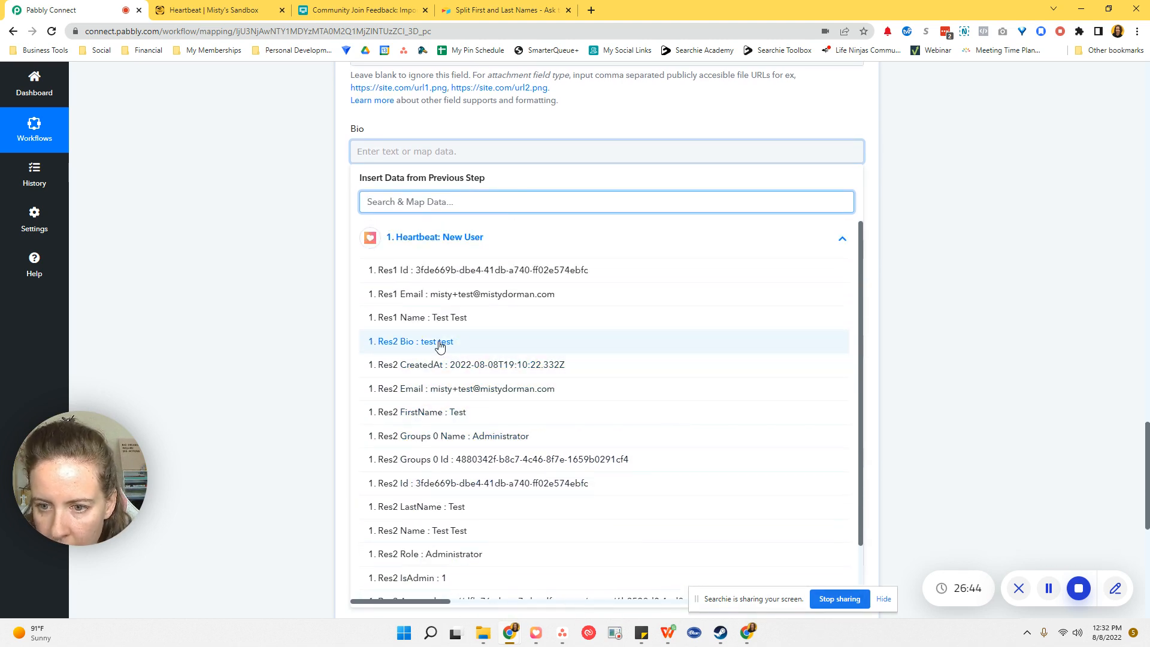
{"action": "left_click", "coordinate": [440, 345]}
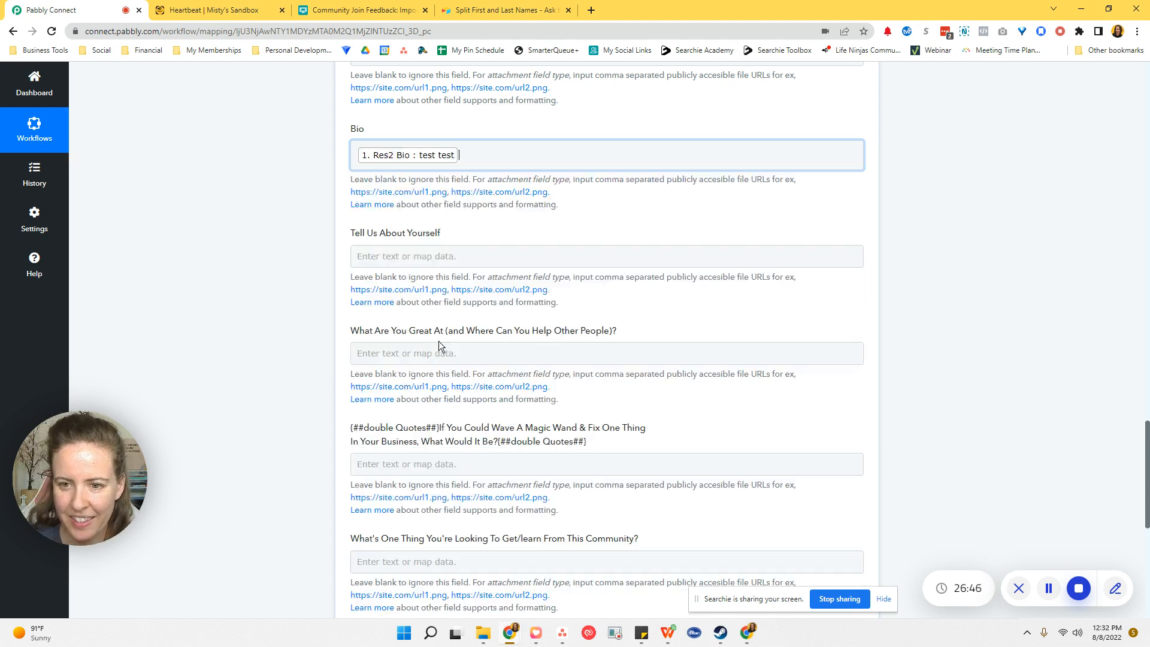
{"action": "left_click", "coordinate": [284, 276]}
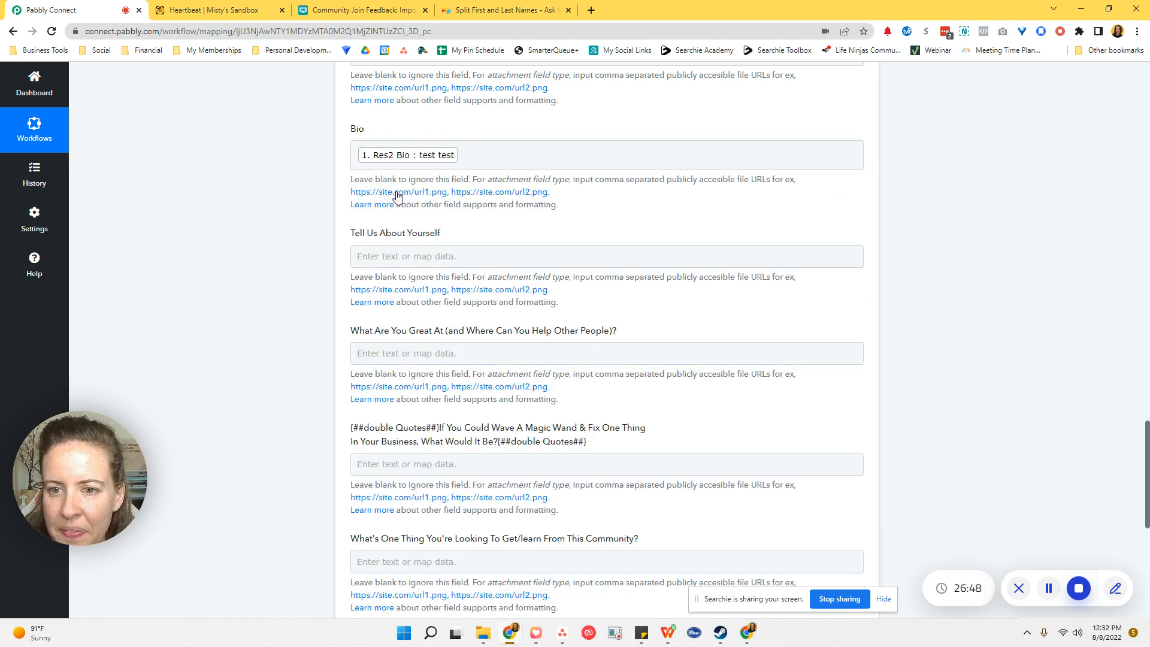
{"action": "left_click", "coordinate": [379, 261]}
{"action": "left_click", "coordinate": [359, 275]}
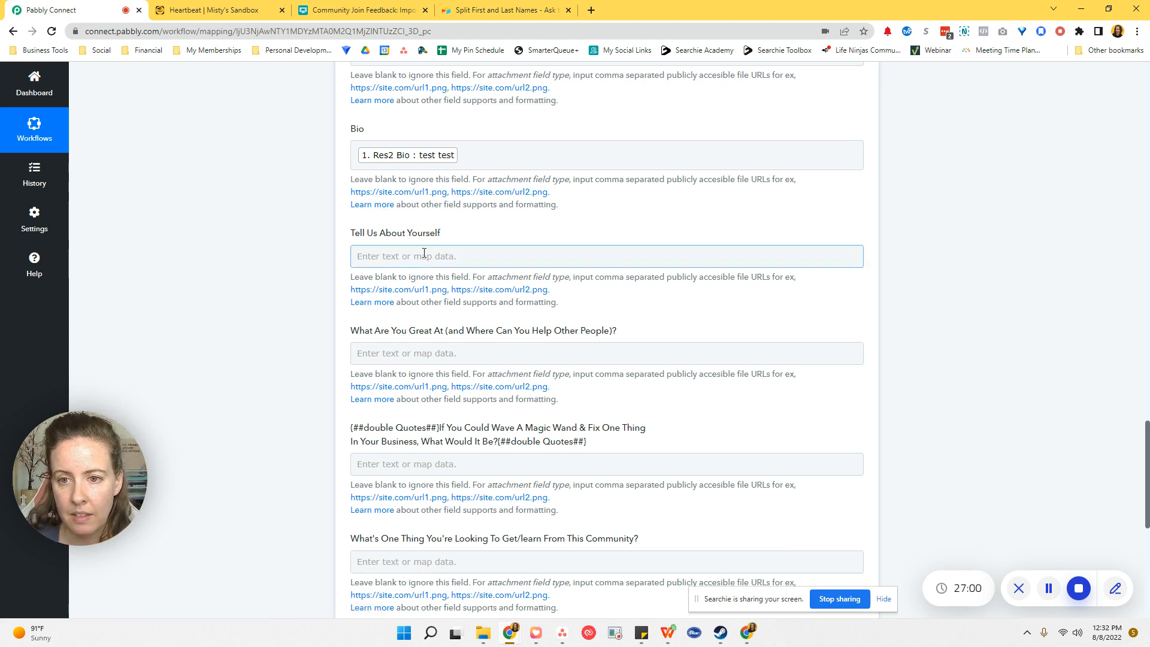
Step: Save the Airtable step with a test request; the record returns Name 'Test Test', Role Administrator, Bio 'test'
{"action": "scroll", "coordinate": [264, 365], "scroll_direction": "down", "scroll_amount": 6}
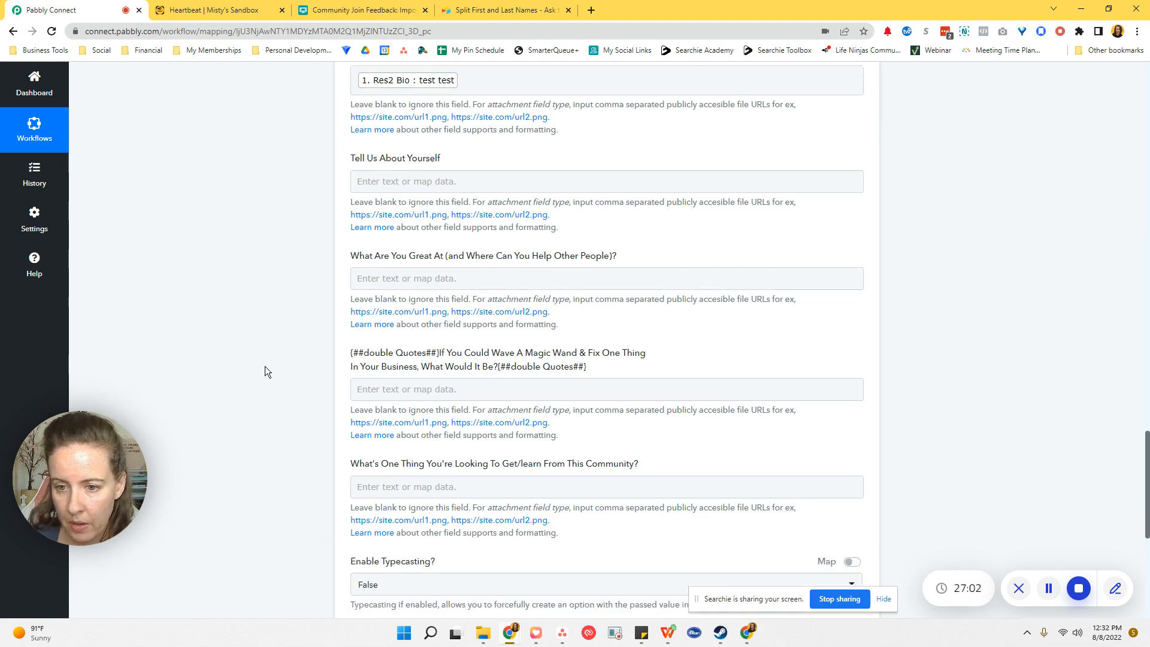
{"action": "scroll", "coordinate": [265, 366], "scroll_direction": "down", "scroll_amount": 1}
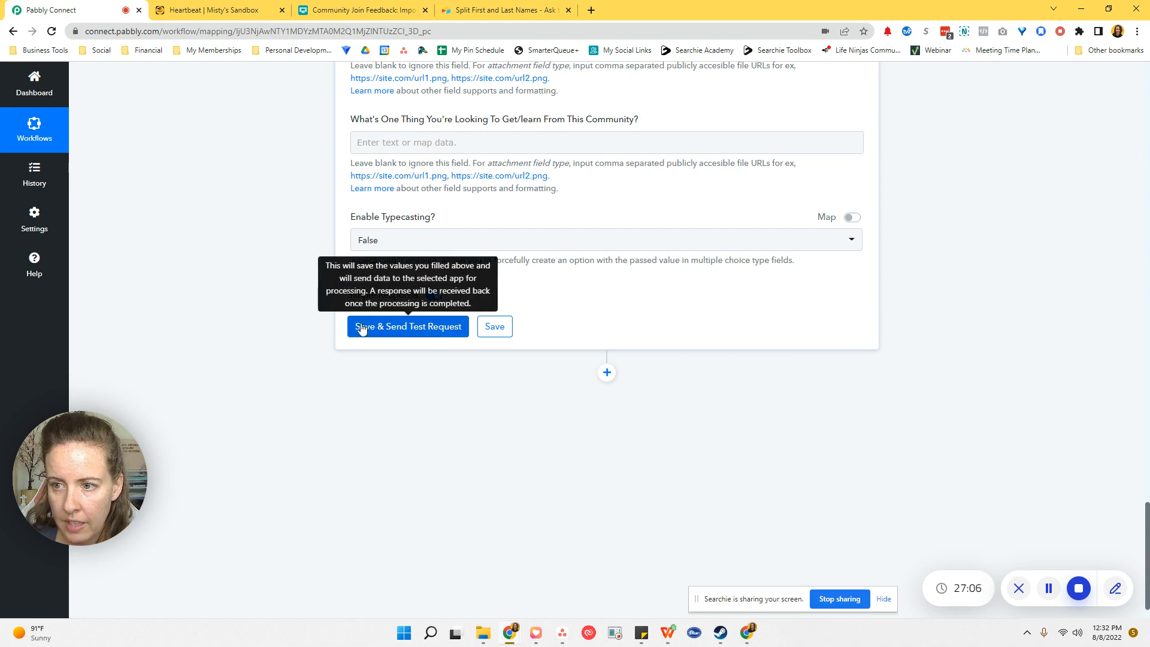
{"action": "left_click", "coordinate": [436, 333]}
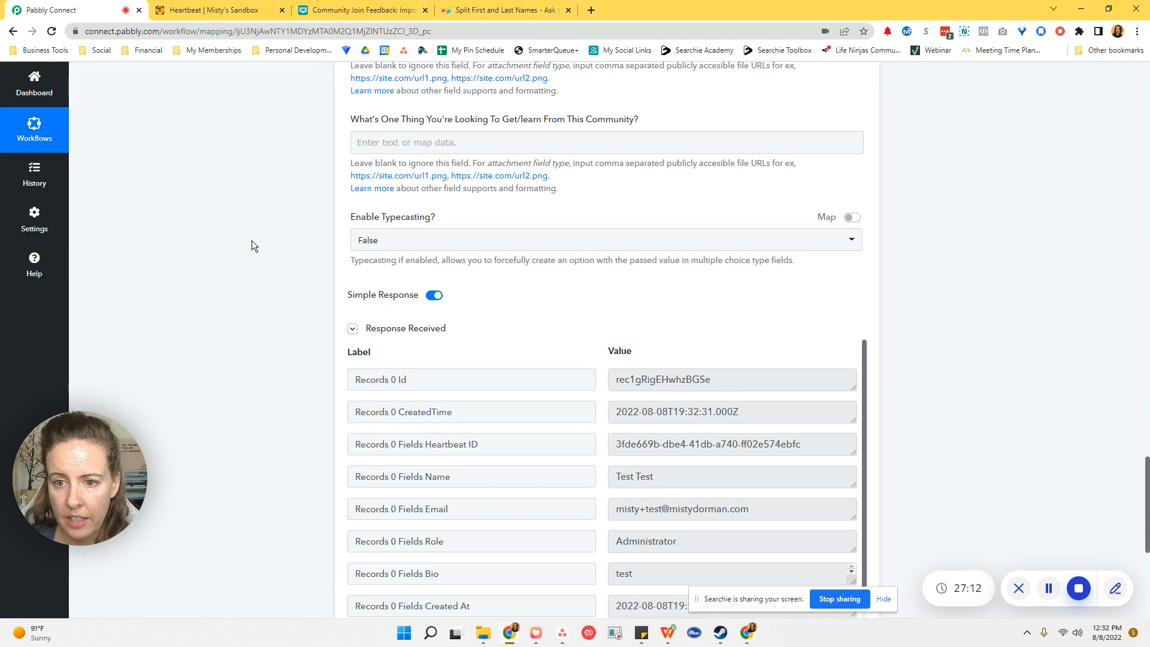
{"action": "scroll", "coordinate": [251, 239], "scroll_direction": "down", "scroll_amount": 2}
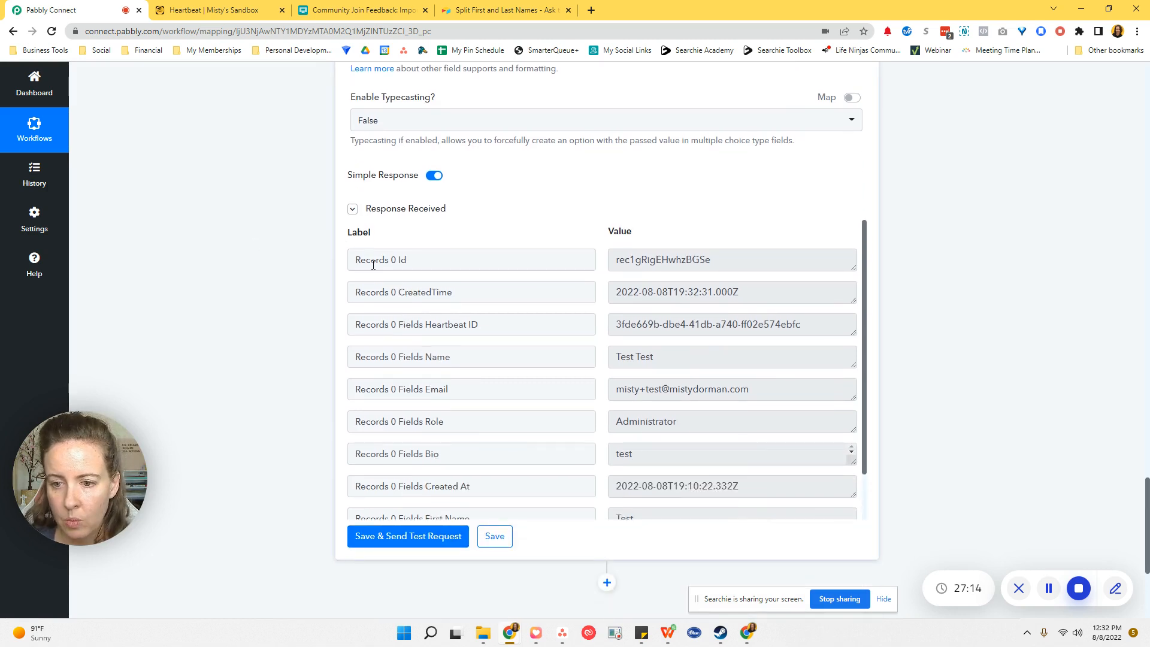
{"action": "scroll", "coordinate": [372, 264], "scroll_direction": "down", "scroll_amount": 1}
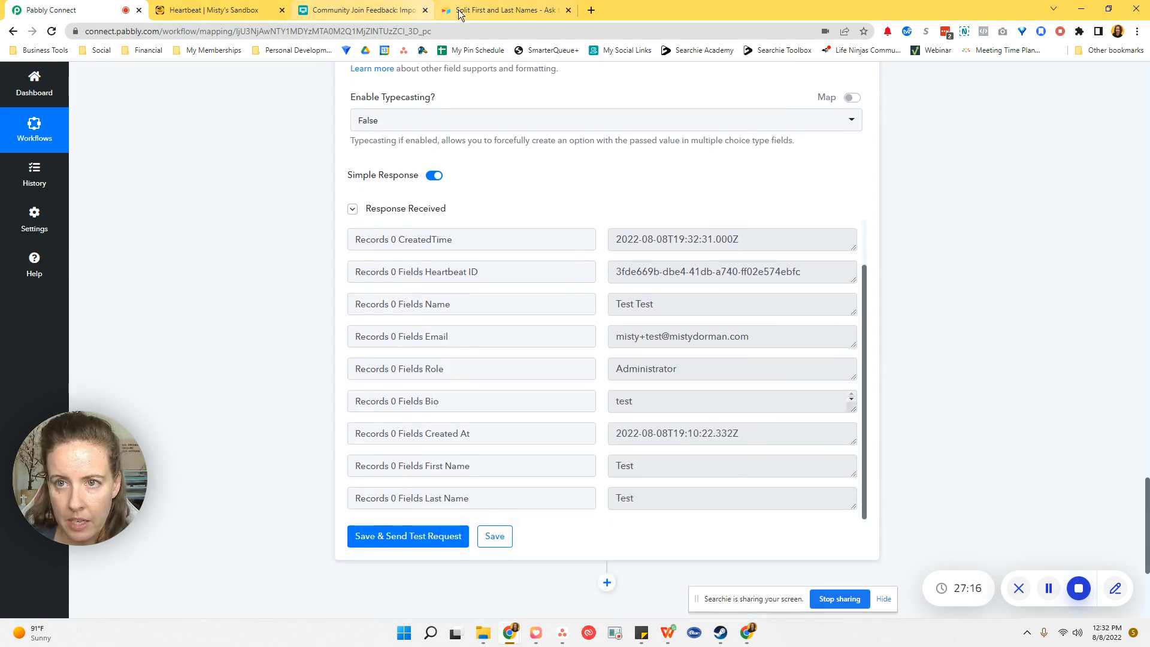
Step: In the Community Join Feedback base, check the new row 3's Heartbeat ID, Name, First Name and Last Name
{"action": "left_click", "coordinate": [539, 10]}
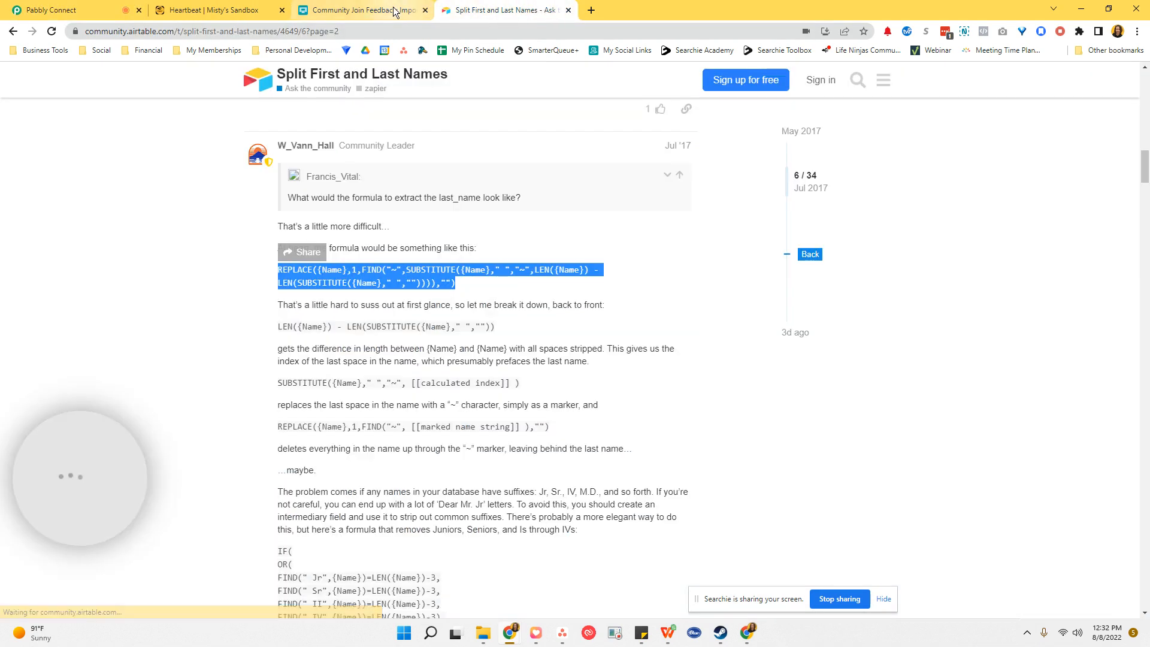
{"action": "left_click", "coordinate": [394, 11]}
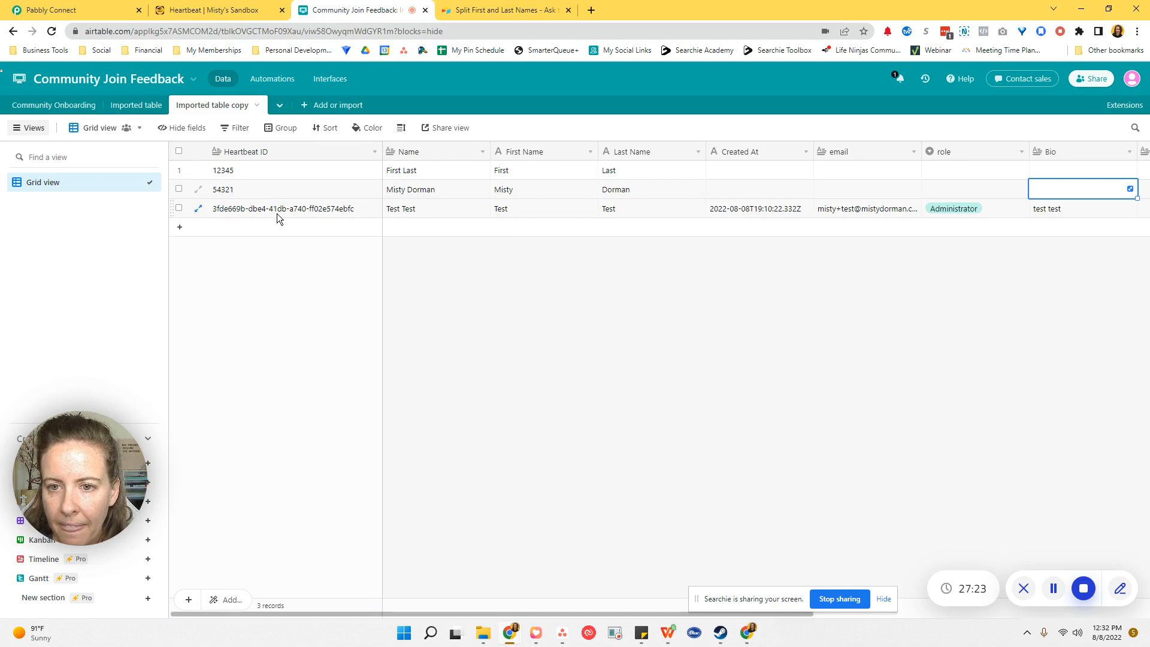
{"action": "left_click", "coordinate": [243, 210]}
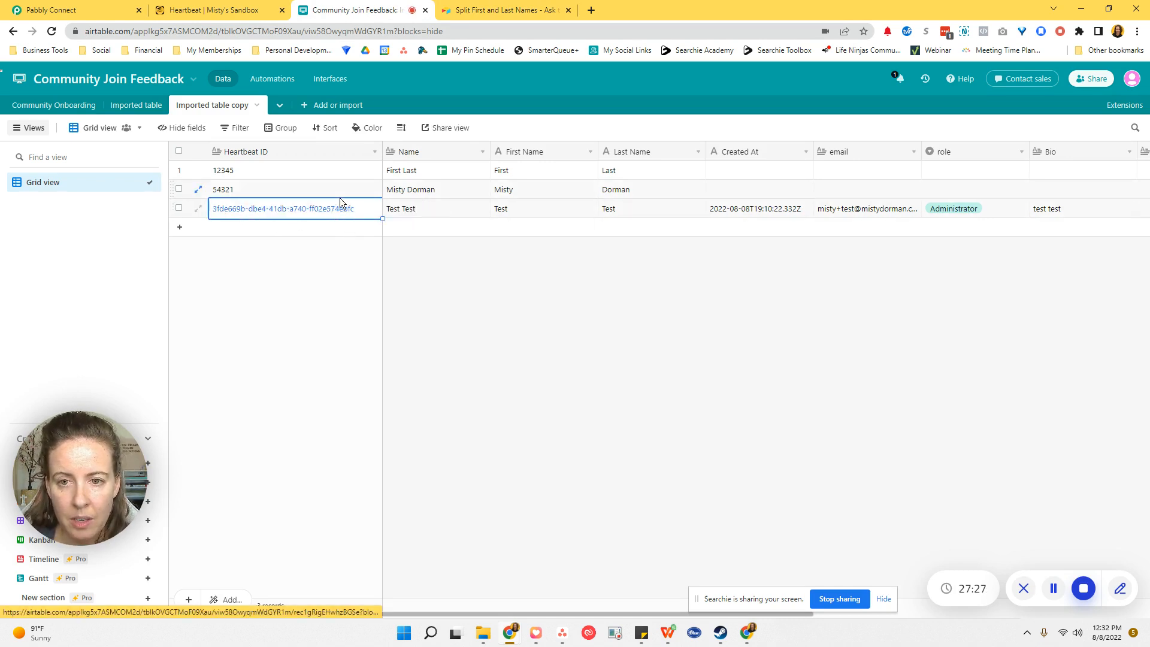
{"action": "left_click", "coordinate": [430, 214]}
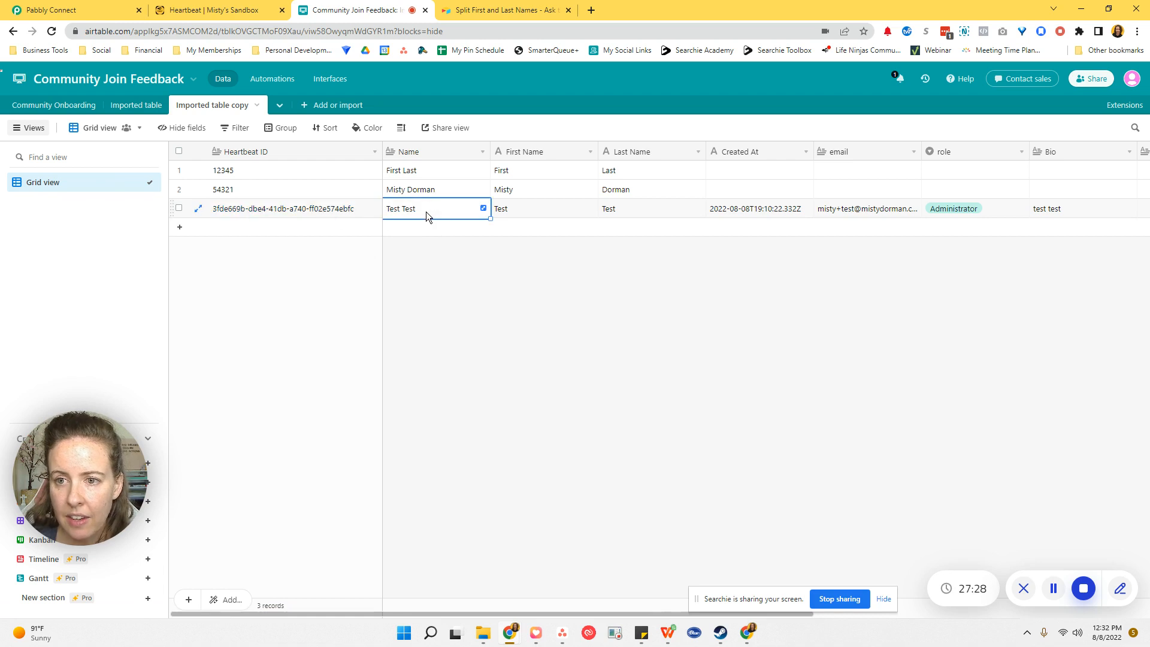
{"action": "left_click", "coordinate": [515, 217]}
{"action": "left_click", "coordinate": [623, 213]}
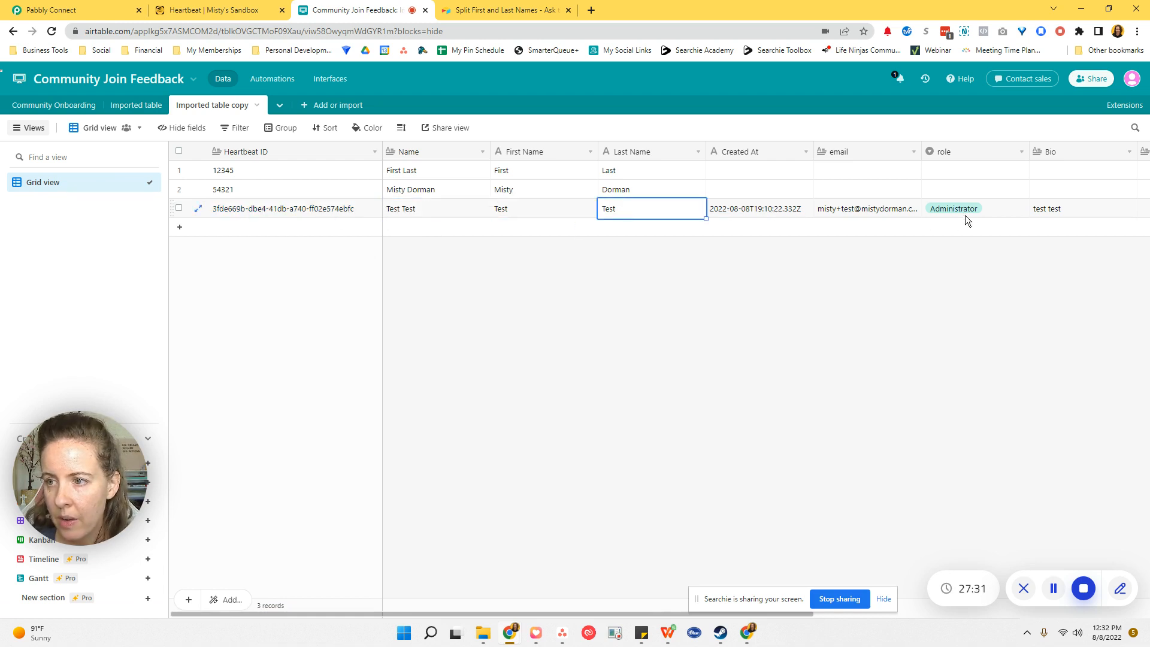
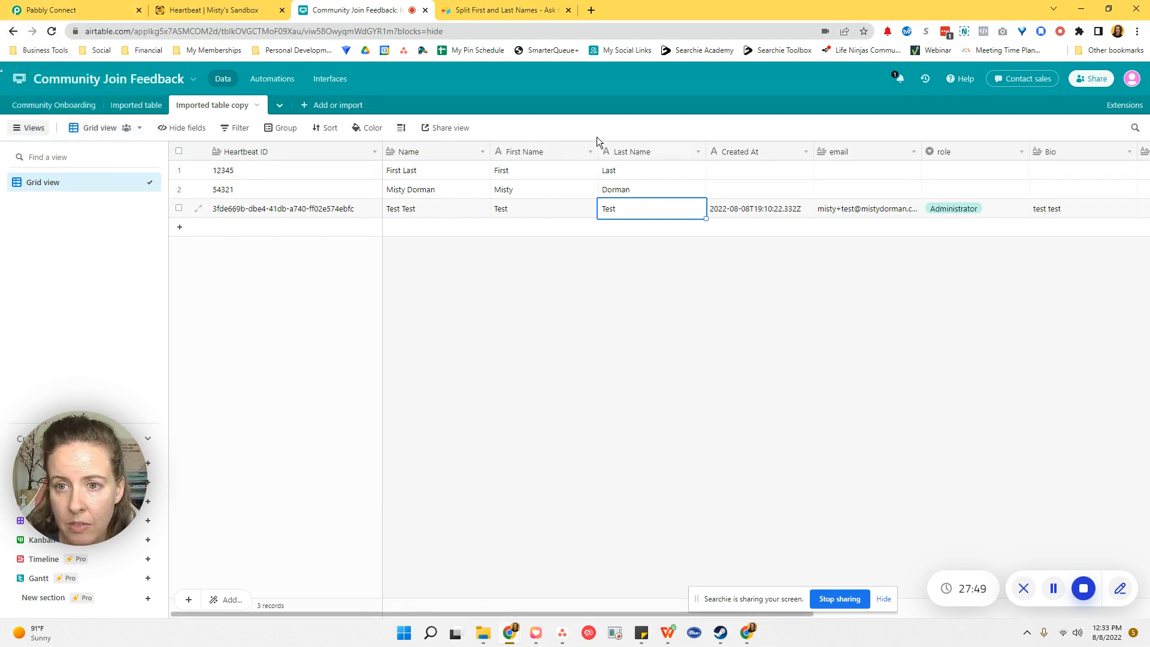
Step: Return to the Pabbly Connect workflow and scroll through the Airtable step's record response
{"action": "left_click", "coordinate": [83, 12]}
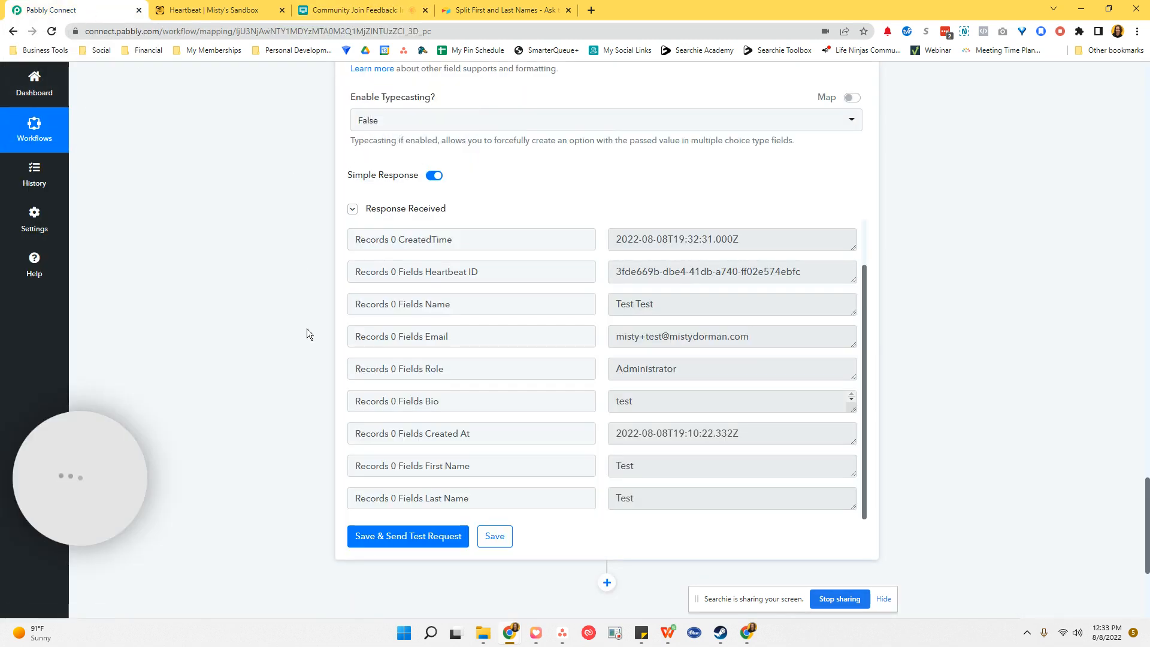
{"action": "scroll", "coordinate": [296, 375], "scroll_direction": "down", "scroll_amount": 5}
{"action": "scroll", "coordinate": [303, 338], "scroll_direction": "up", "scroll_amount": 7}
{"action": "scroll", "coordinate": [307, 313], "scroll_direction": "up", "scroll_amount": 10}
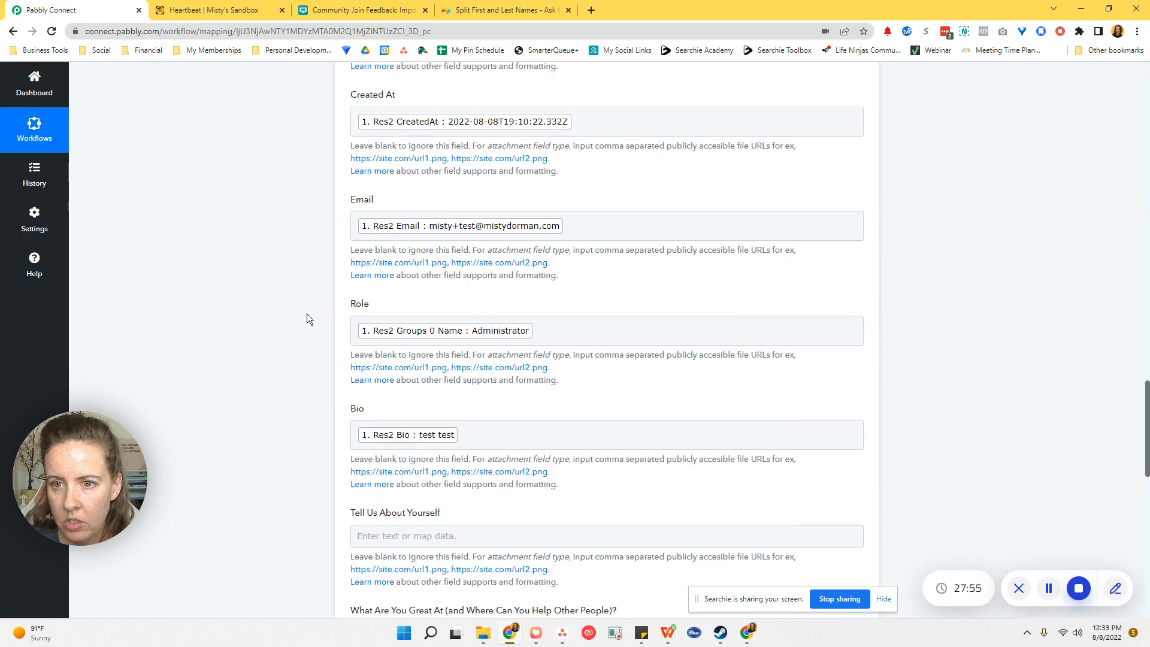
{"action": "scroll", "coordinate": [307, 314], "scroll_direction": "down", "scroll_amount": 9}
{"action": "scroll", "coordinate": [307, 314], "scroll_direction": "down", "scroll_amount": 8}
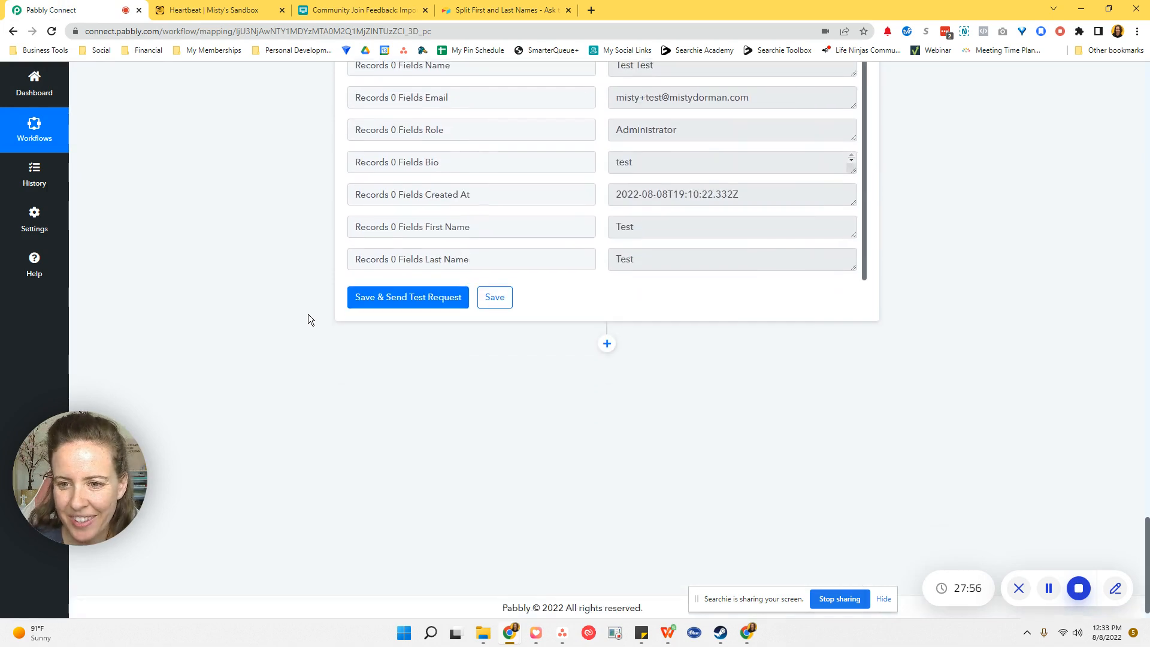
Step: Add a new action step after Airtable, searching 'hear' to pick Heartbeat as its app
{"action": "left_click", "coordinate": [606, 330]}
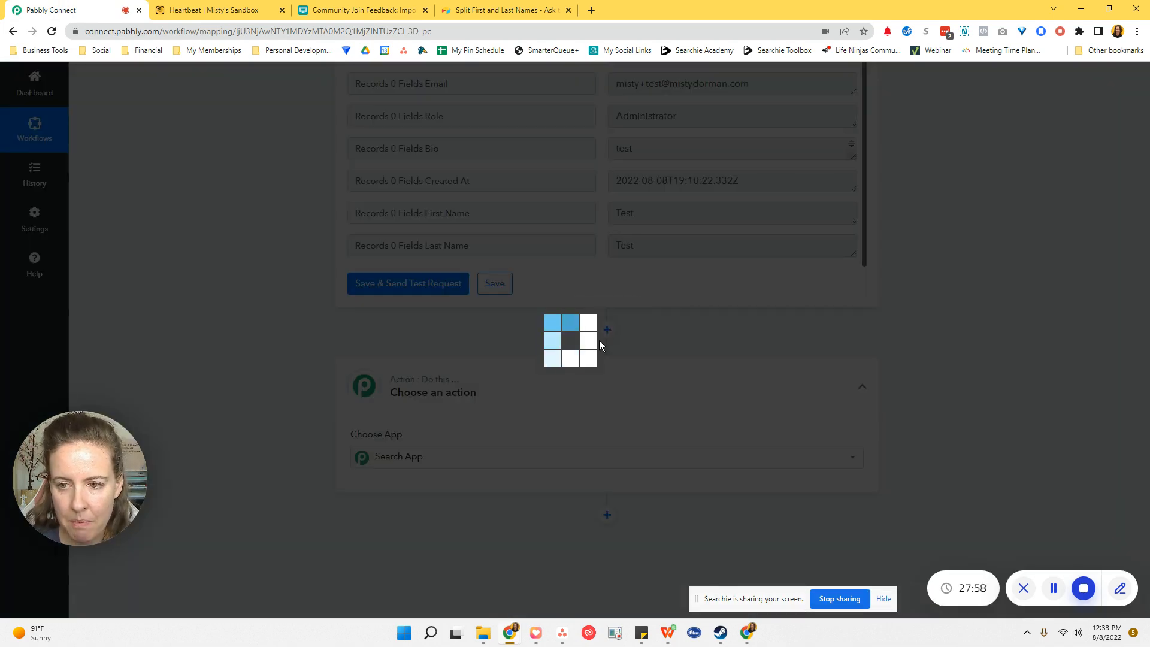
{"action": "scroll", "coordinate": [264, 315], "scroll_direction": "down", "scroll_amount": 3}
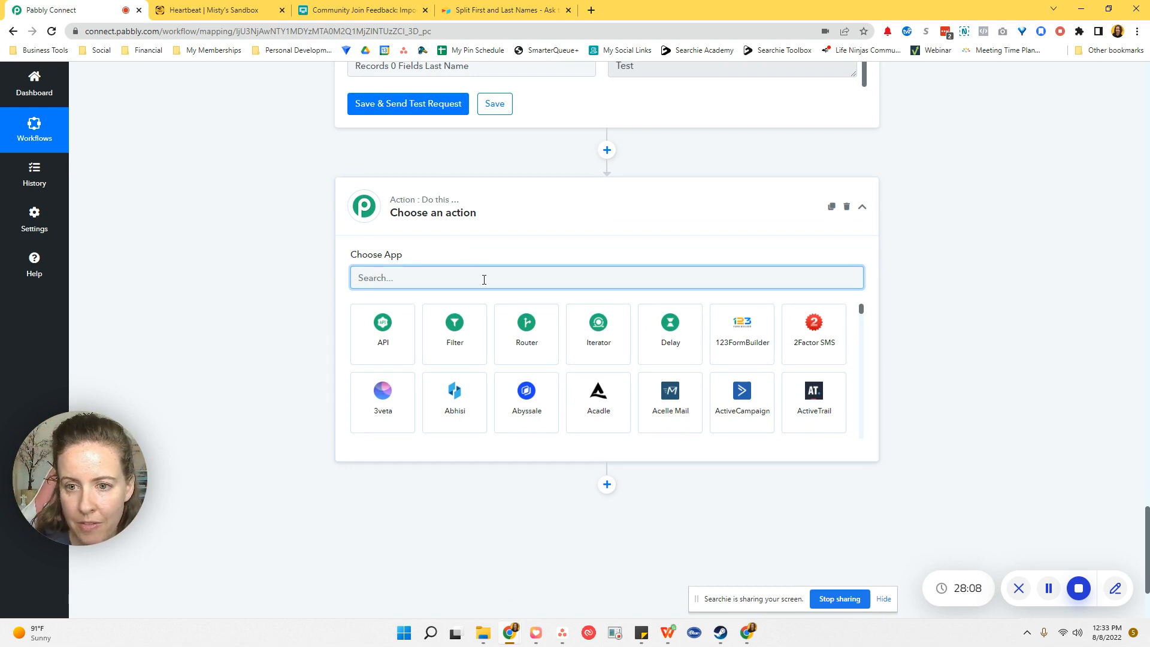
{"action": "type", "text": "hear"}
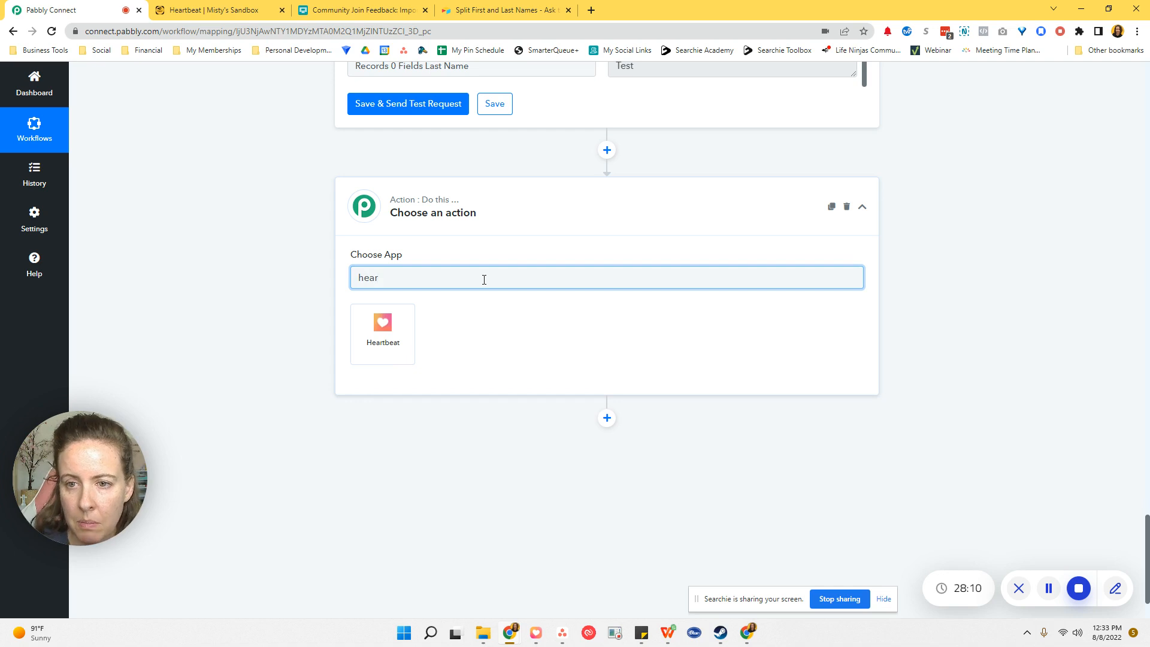
{"action": "left_click", "coordinate": [386, 332]}
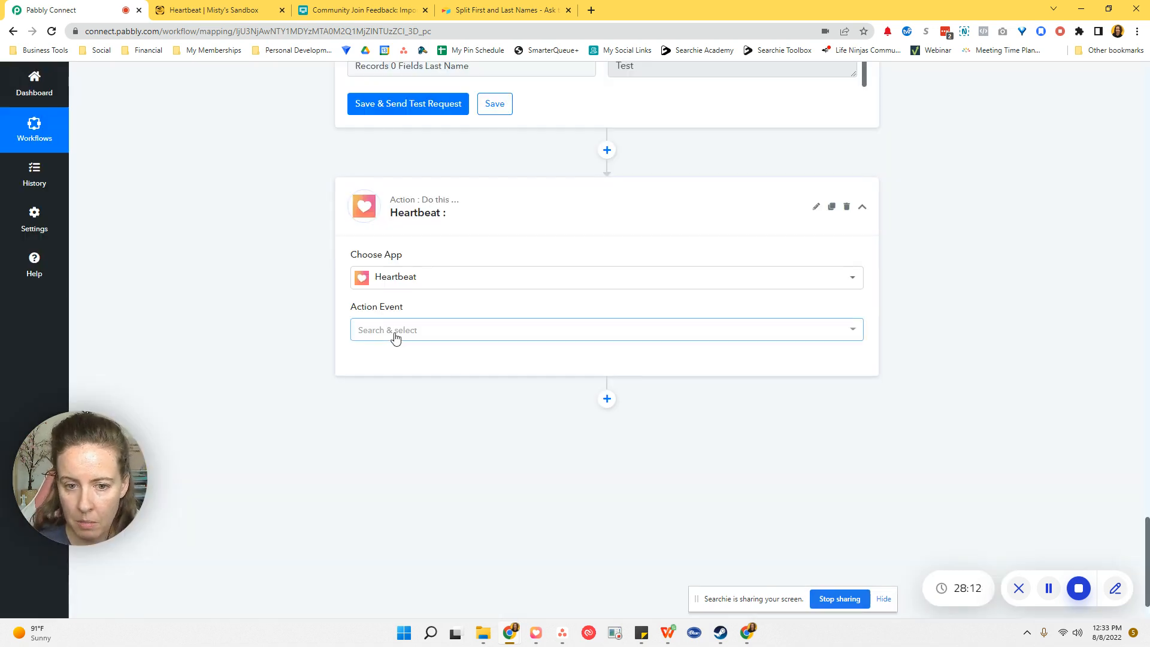
{"action": "left_click", "coordinate": [472, 331]}
{"action": "scroll", "coordinate": [274, 313], "scroll_direction": "down", "scroll_amount": 1}
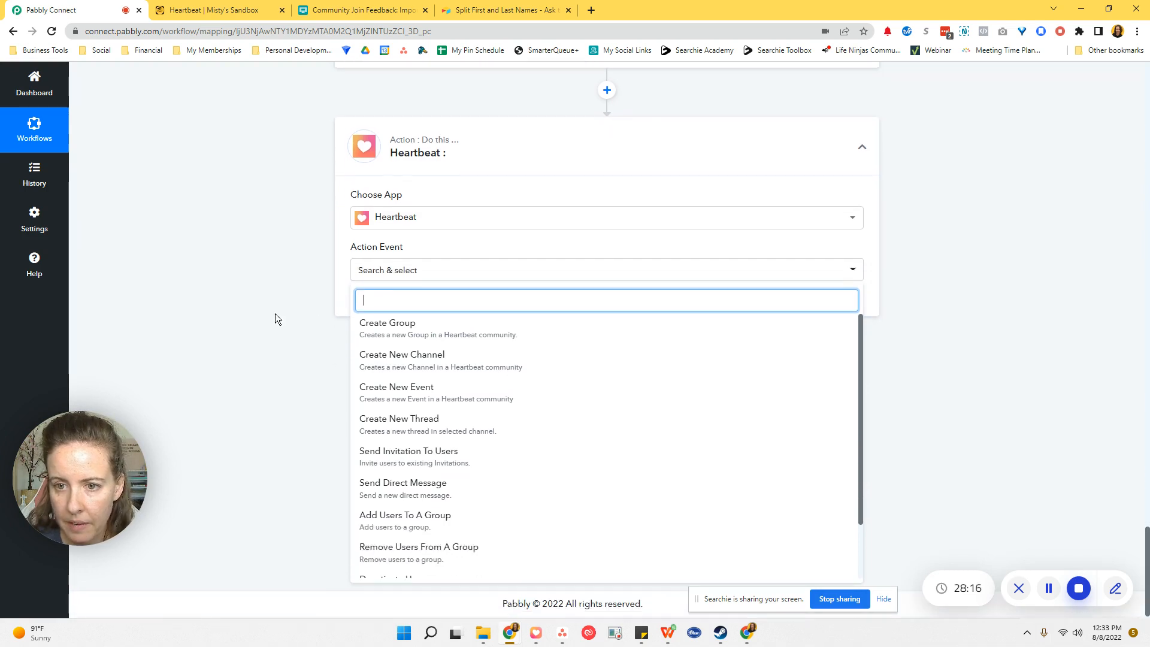
{"action": "left_click", "coordinate": [274, 310]}
Step: Re-select Heartbeat, choose the Send Direct Message action event, and begin connecting an account
{"action": "left_click", "coordinate": [418, 214]}
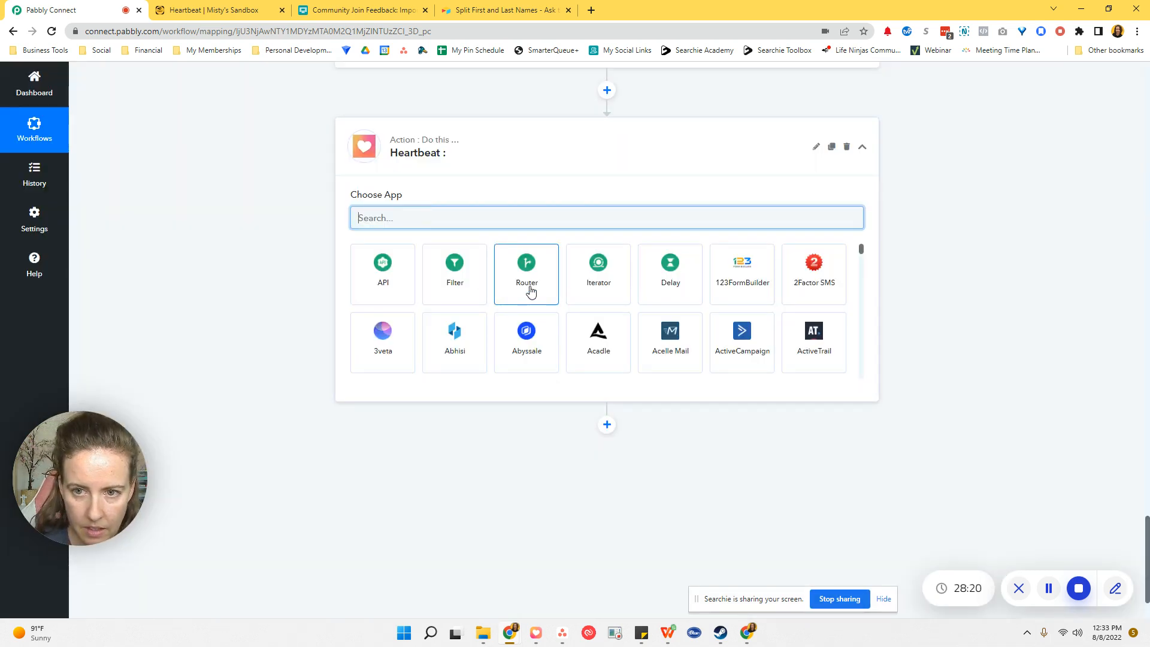
{"action": "type", "text": "heart"}
{"action": "left_click", "coordinate": [397, 290]}
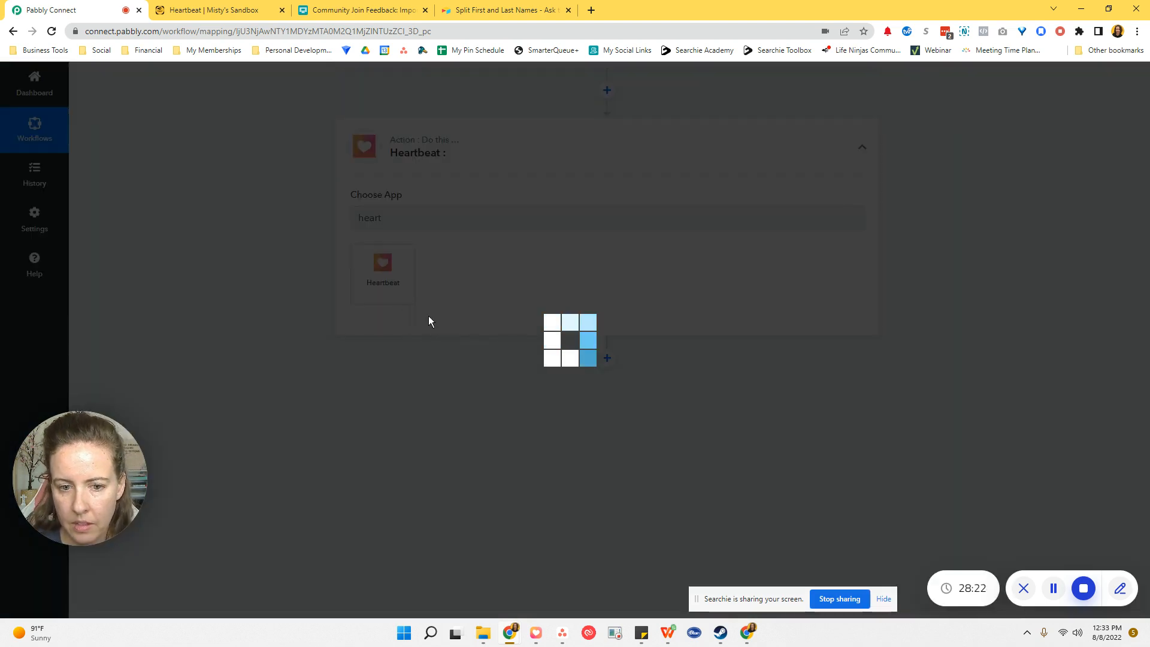
{"action": "left_click", "coordinate": [444, 268]}
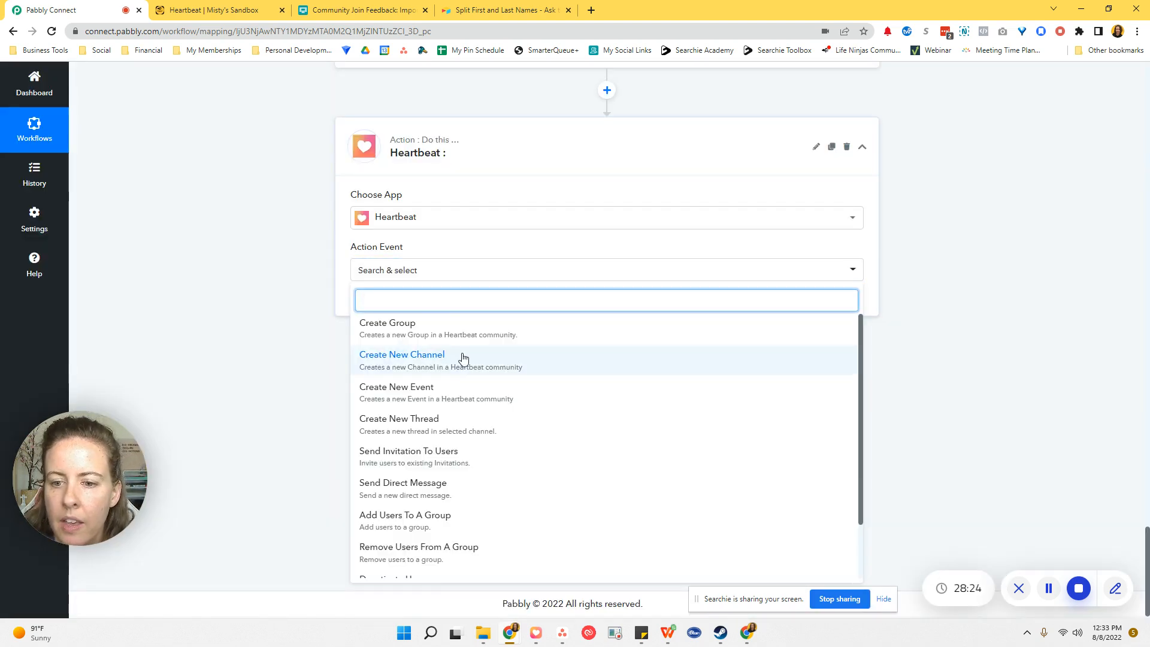
{"action": "scroll", "coordinate": [461, 364], "scroll_direction": "down", "scroll_amount": 1}
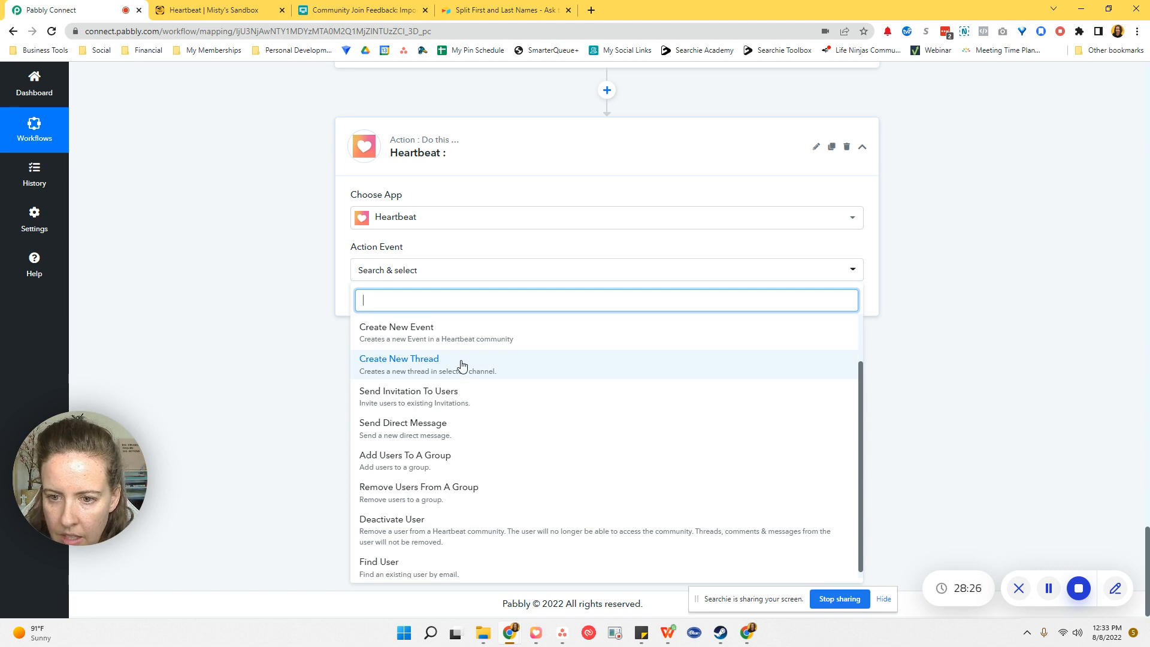
{"action": "left_click", "coordinate": [457, 426]}
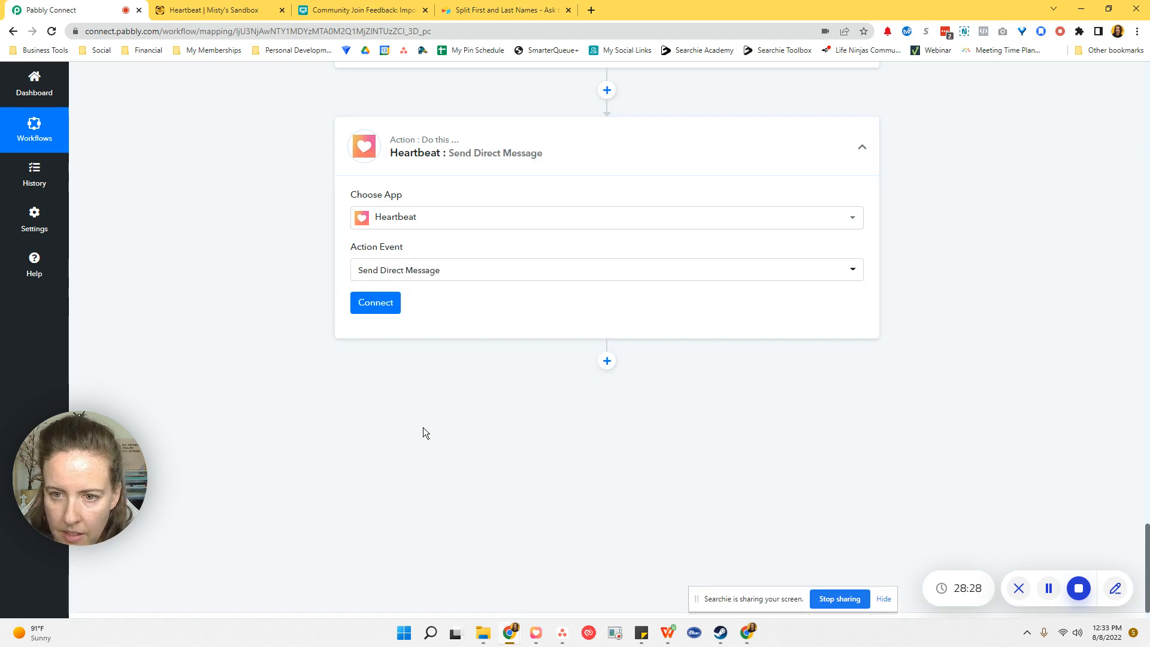
{"action": "left_click", "coordinate": [387, 307]}
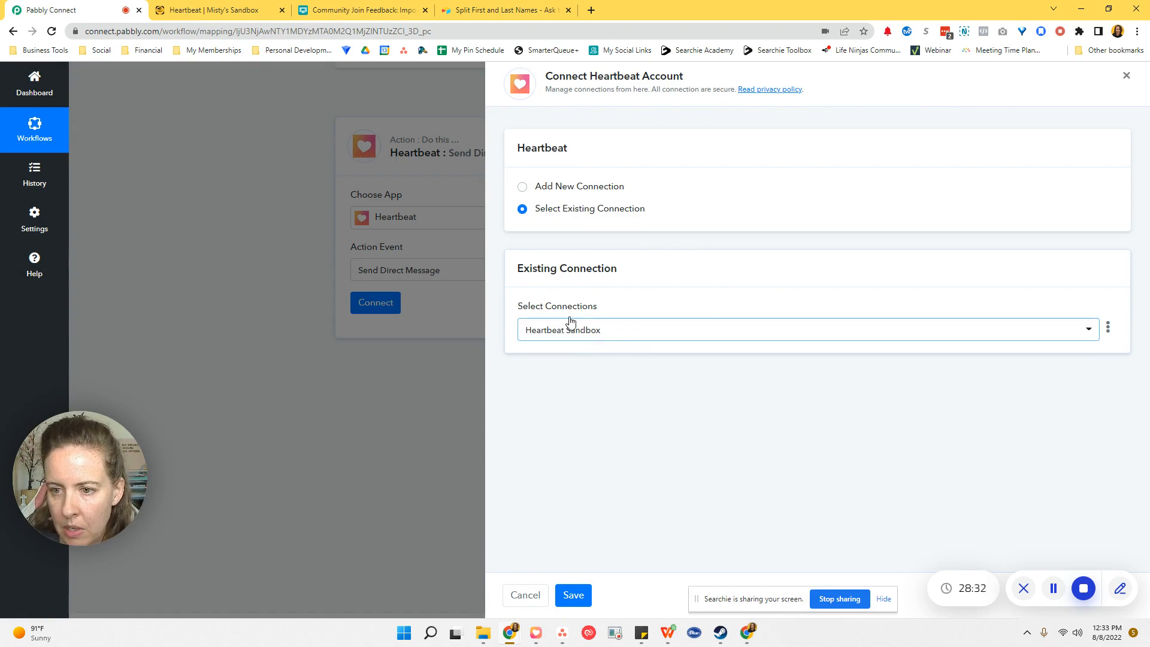
Step: Save the existing Heartbeat Sandbox connection and review the empty Message, Receiving User and Sending User fields
{"action": "left_click", "coordinate": [575, 595]}
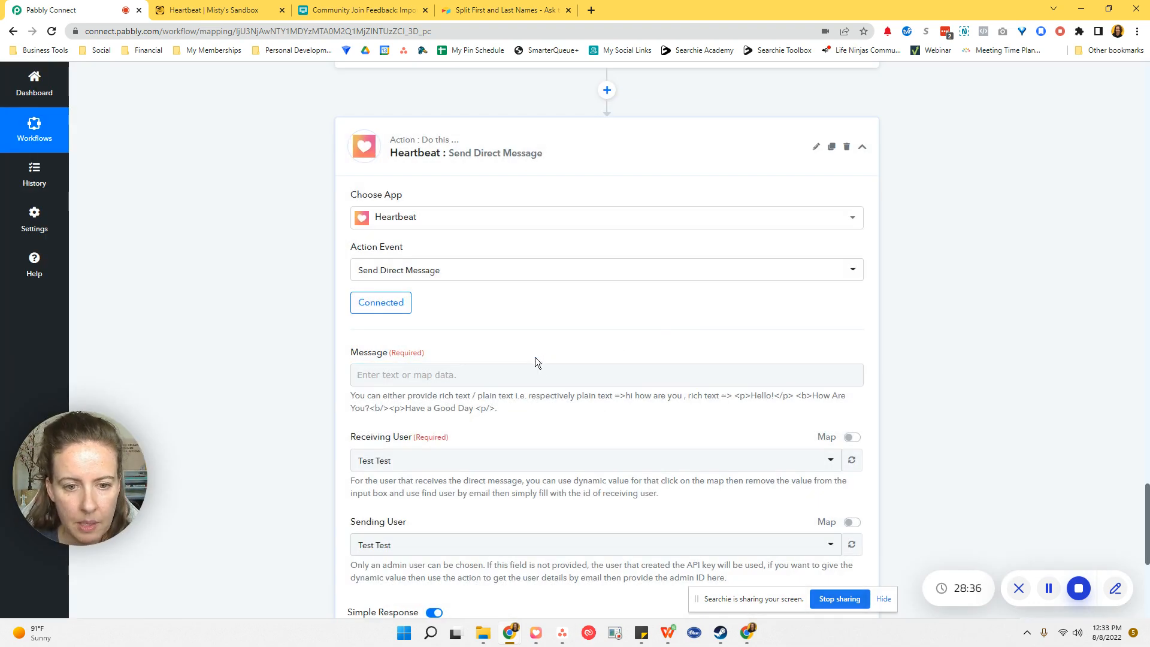
{"action": "scroll", "coordinate": [566, 401], "scroll_direction": "down", "scroll_amount": 4}
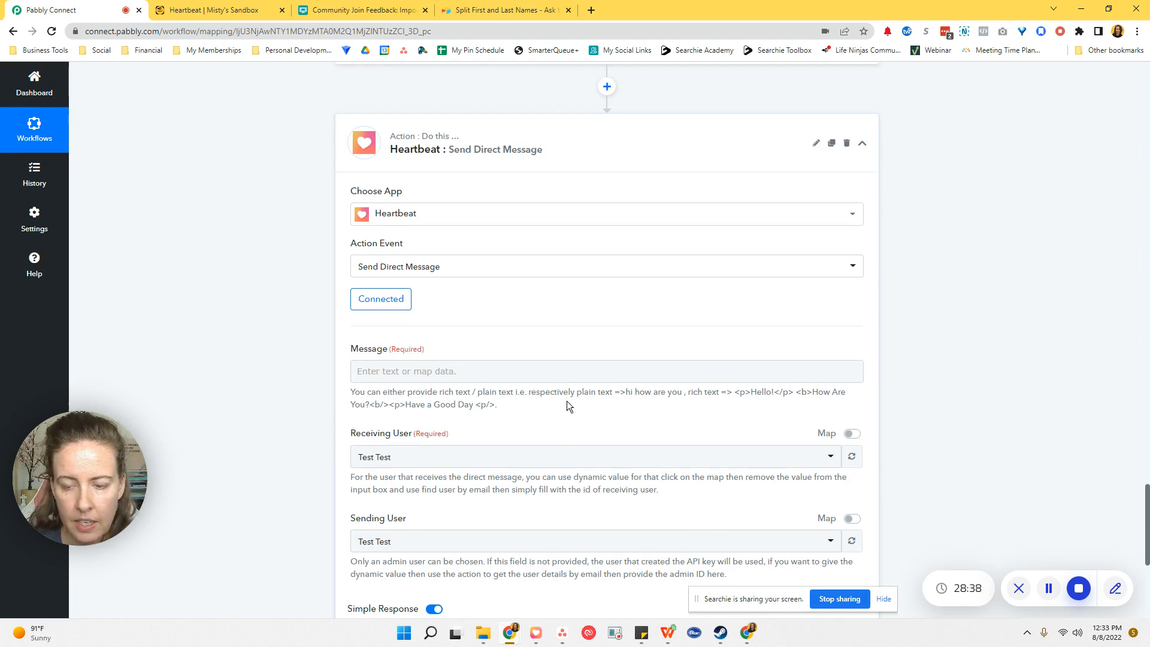
{"action": "scroll", "coordinate": [567, 406], "scroll_direction": "down", "scroll_amount": 1}
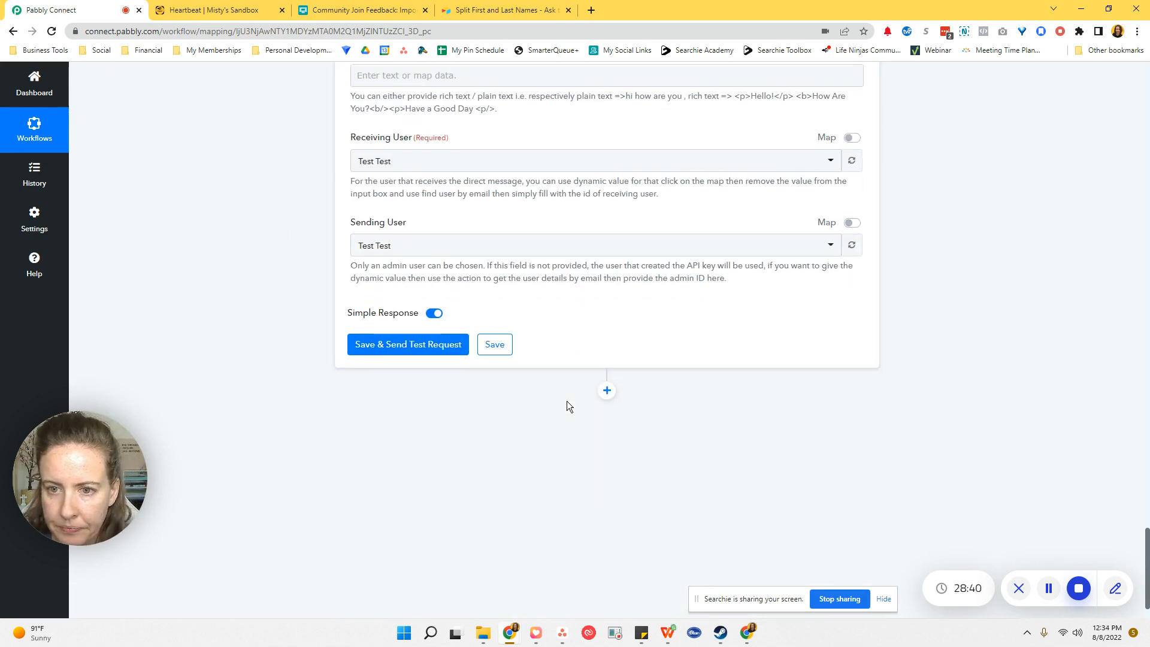
{"action": "scroll", "coordinate": [567, 395], "scroll_direction": "up", "scroll_amount": 3}
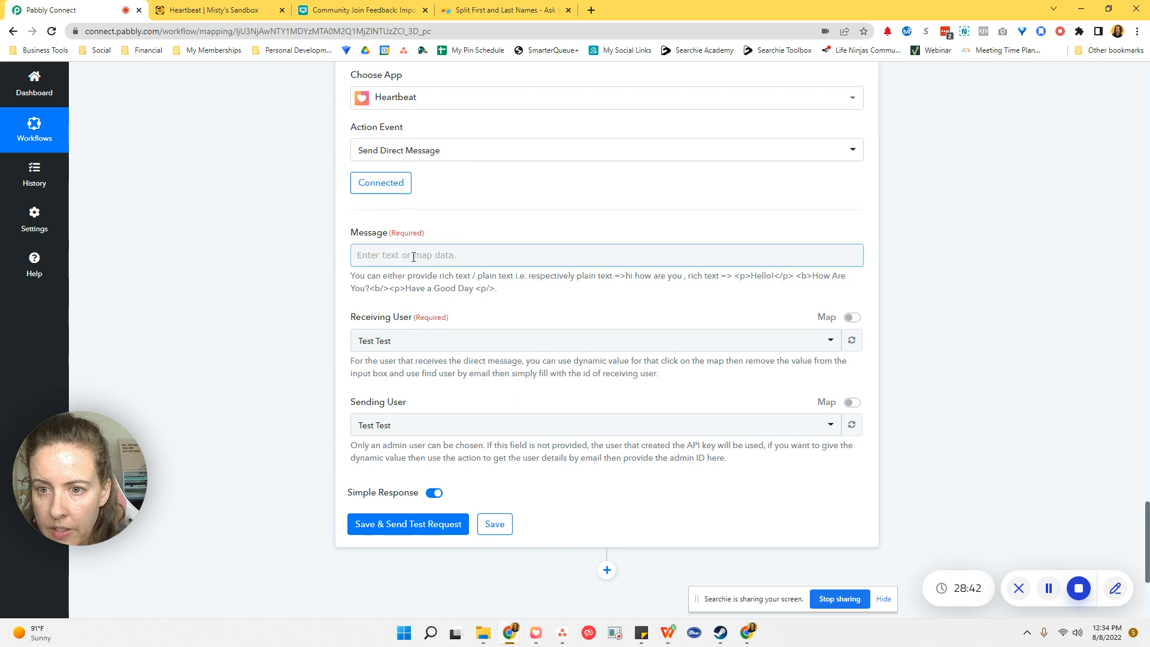
{"action": "left_click", "coordinate": [486, 262]}
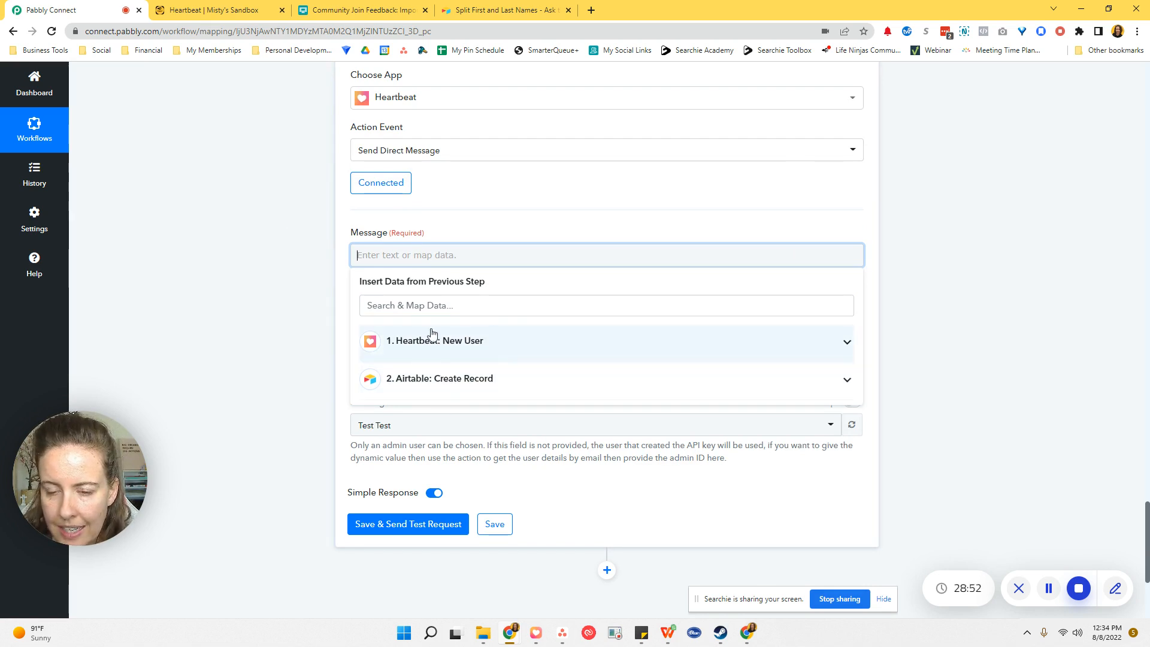
{"action": "left_click", "coordinate": [314, 293]}
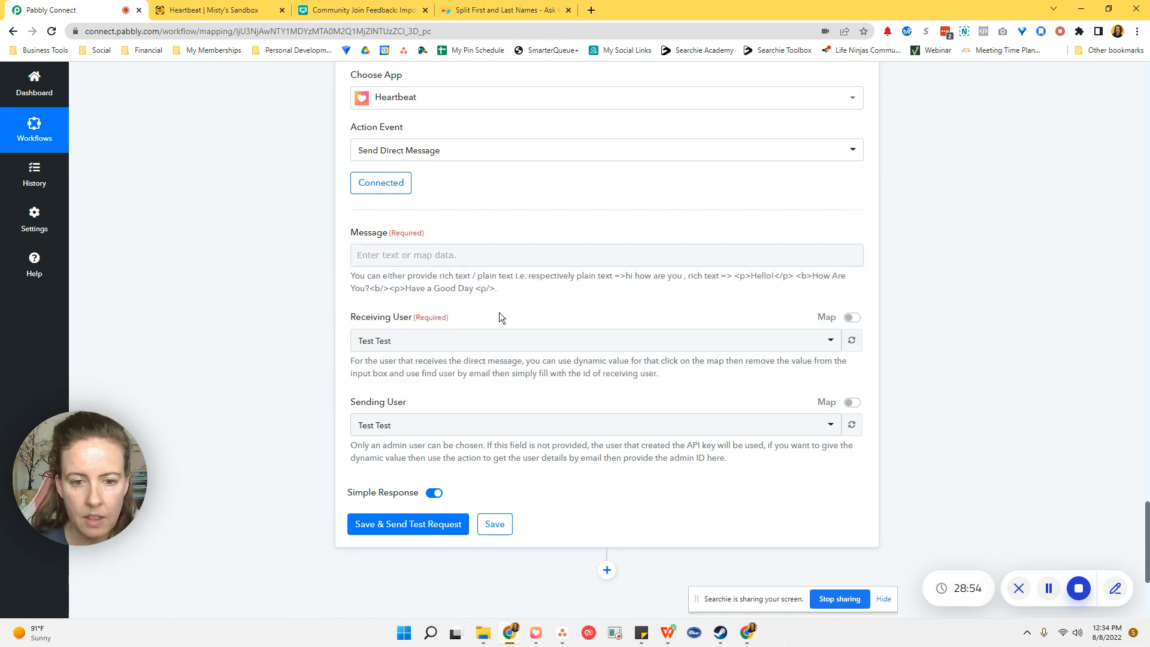
Step: Paste the prepared HTML welcome message into Message and delete the outdated first-name mapping after 'Hey'
{"action": "left_click", "coordinate": [1051, 595]}
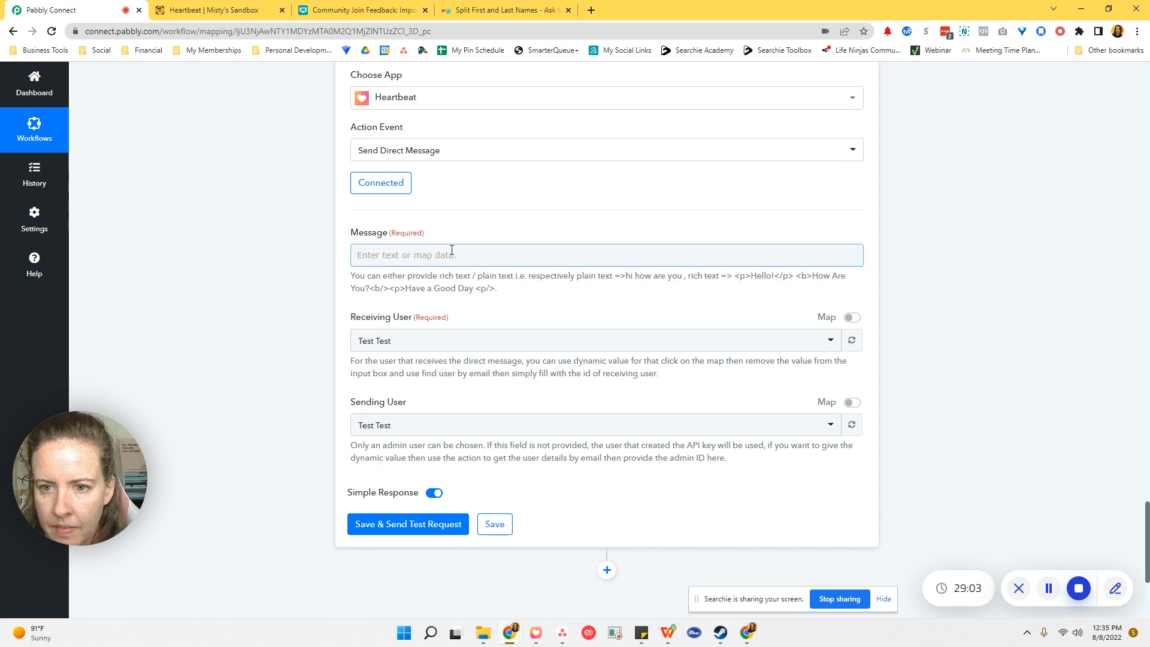
{"action": "left_click", "coordinate": [451, 251]}
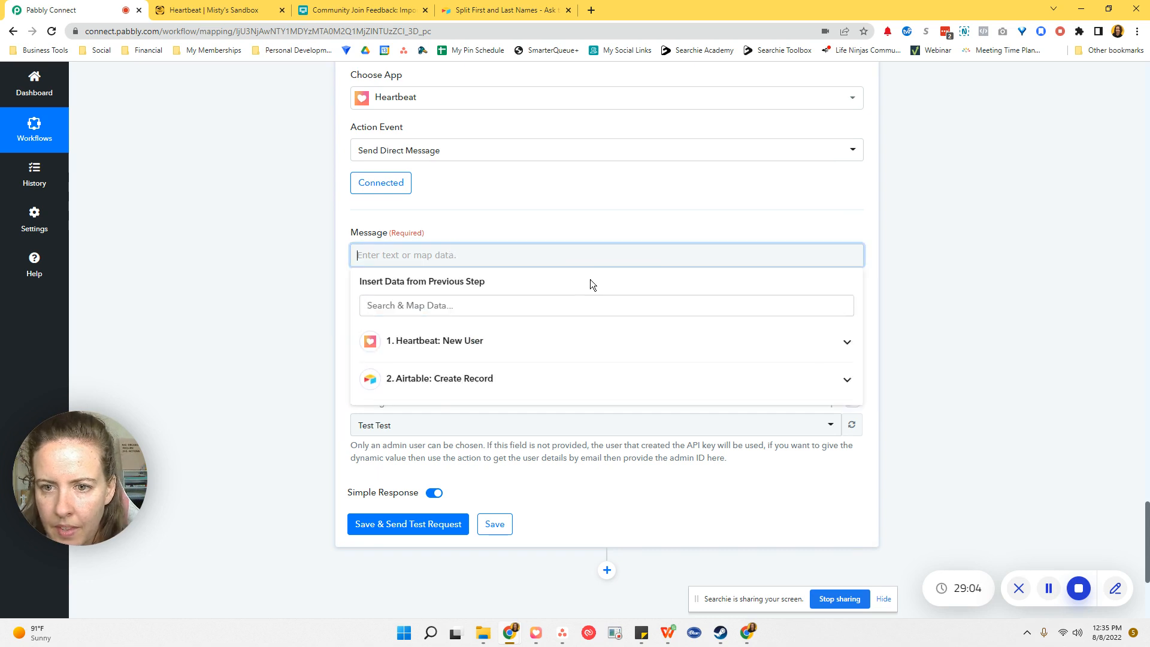
{"action": "type", "text": "<br>Hey 1. Res2 FirstName : Misty!</br><br>Welcome to the Life Ninjas Community! We're excited to have you here.</br><br>Please take a quick minute to <a href=\"https://community.lifeninjatraining.com/wiki/66423e6c-cba4-4fea-9ac7-c0419c5fe23e\">check your bio from desktop</a> and make sure your links & description are how you like. Sometimes the bio description can display a little funny from the onboarding questions.</br><br>Other than that, please check the <a href=\"https://community.lifeninjatraining.com/t/Start%20Here\">Start Here</a> channel & have fun exploring. Can't wait to get to know you better & see how we can best serve you as a community.</br> <br>Misty</br>"}
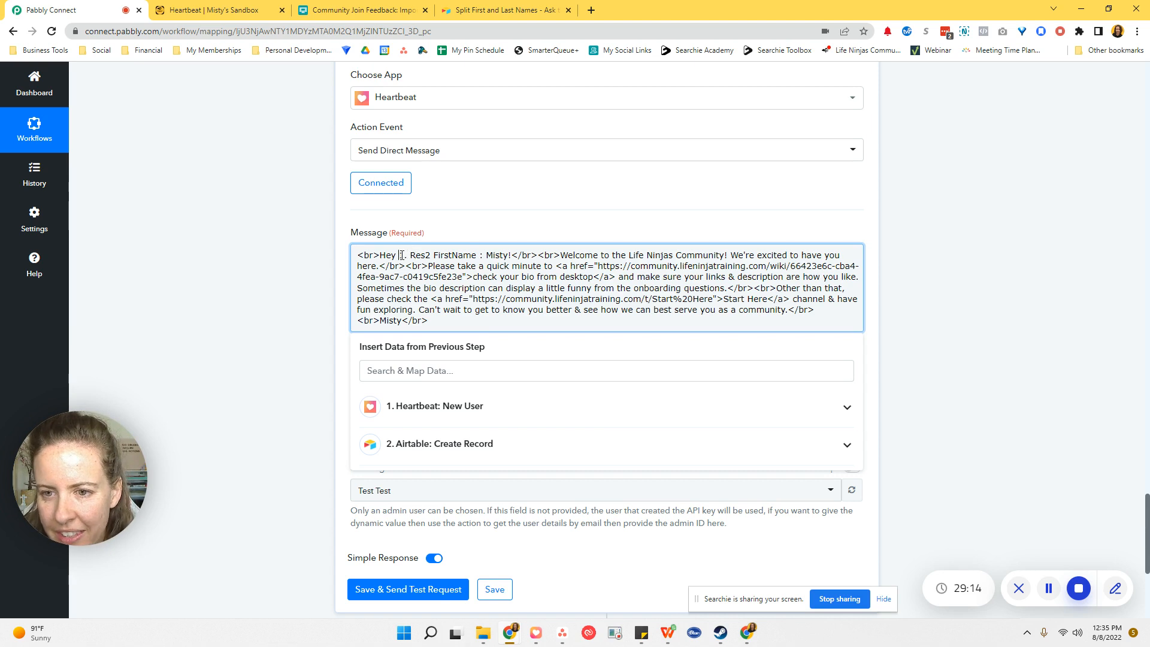
{"action": "left_click_drag", "start_coordinate": [398, 255], "coordinate": [512, 255]}
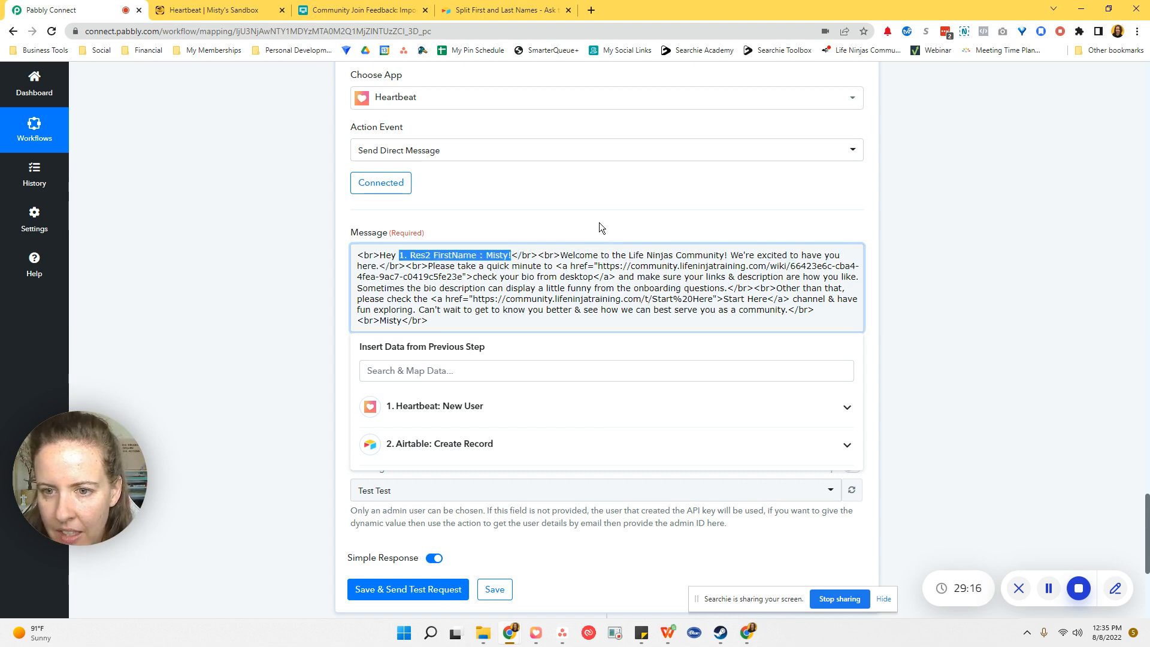
{"action": "key", "text": "BackSpace"}
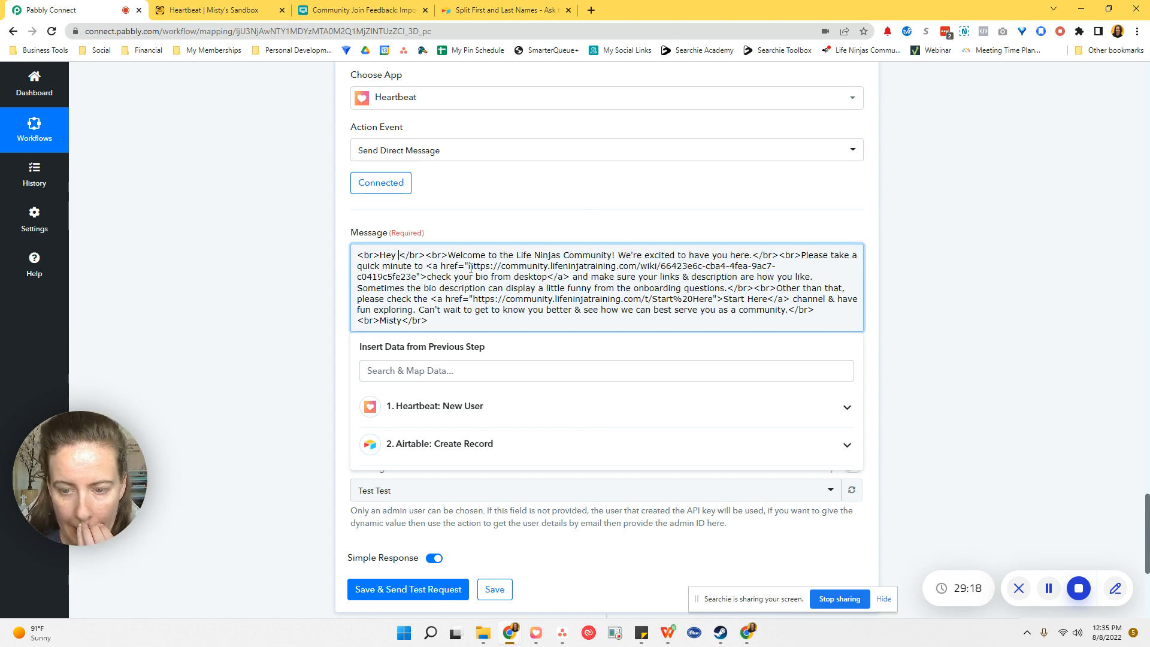
Step: Insert '1. Res2 FirstName' from Heartbeat: New User right after 'Hey'
{"action": "left_click", "coordinate": [525, 421]}
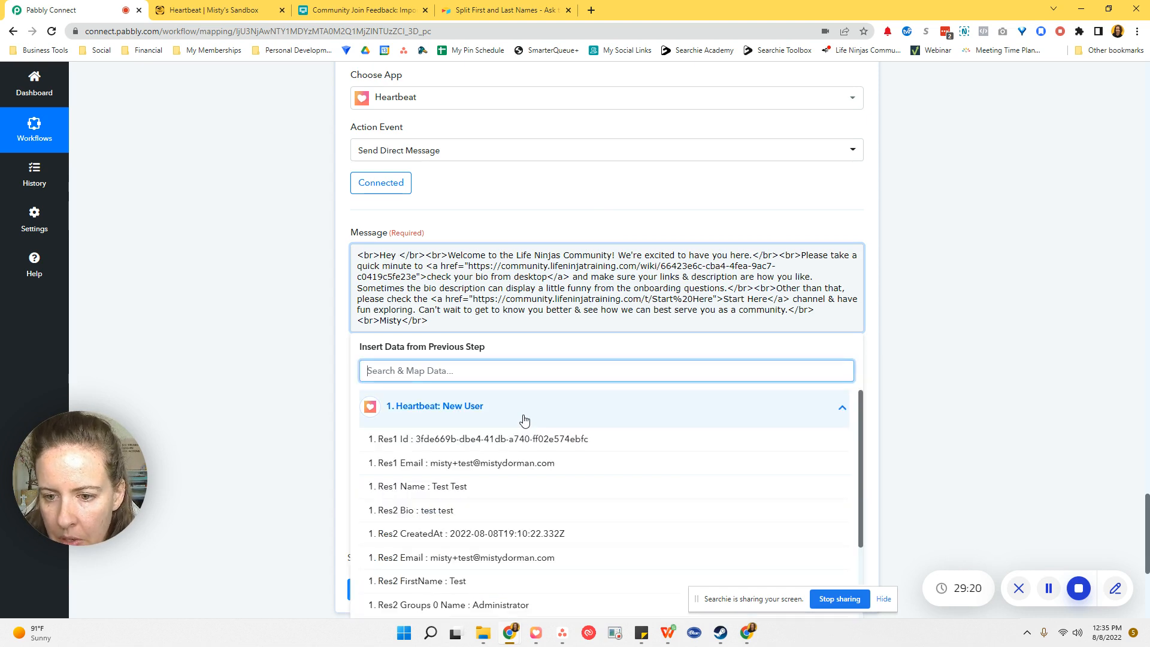
{"action": "scroll", "coordinate": [474, 488], "scroll_direction": "down", "scroll_amount": 1}
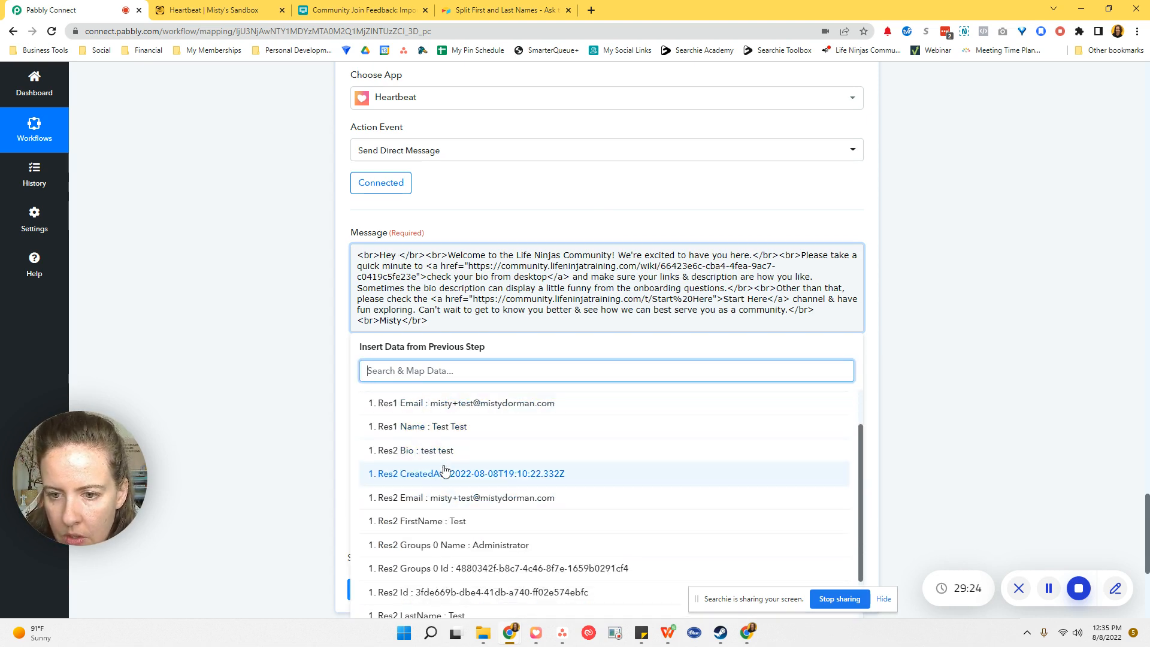
{"action": "scroll", "coordinate": [449, 443], "scroll_direction": "up", "scroll_amount": 1}
{"action": "scroll", "coordinate": [444, 467], "scroll_direction": "down", "scroll_amount": 1}
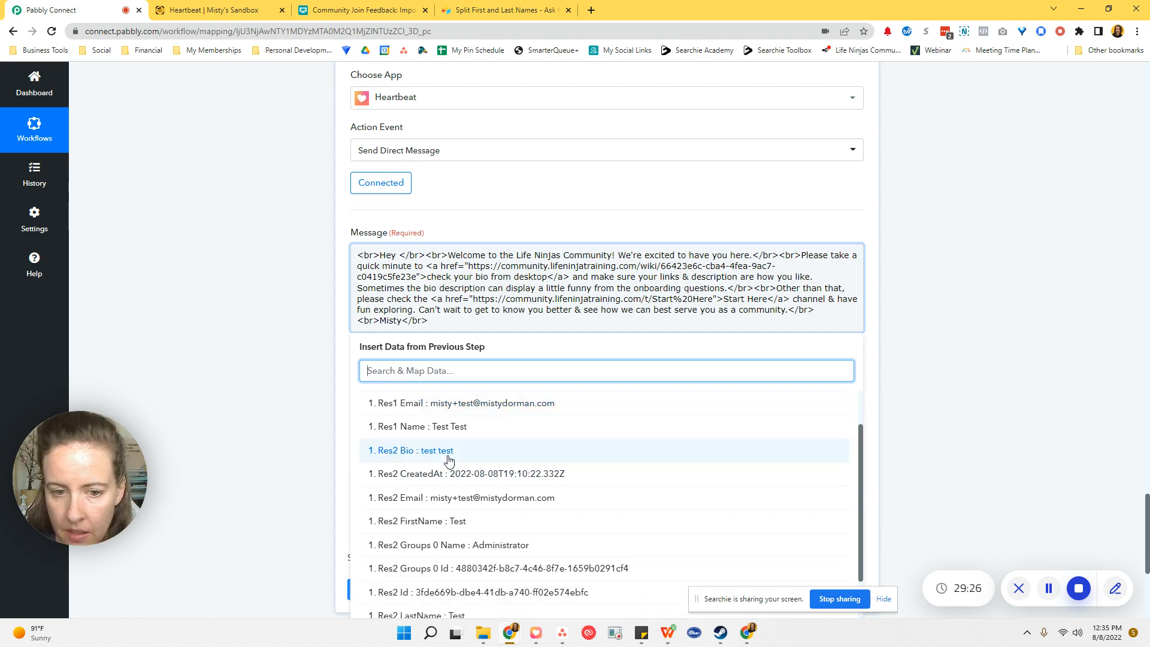
{"action": "left_click", "coordinate": [433, 520]}
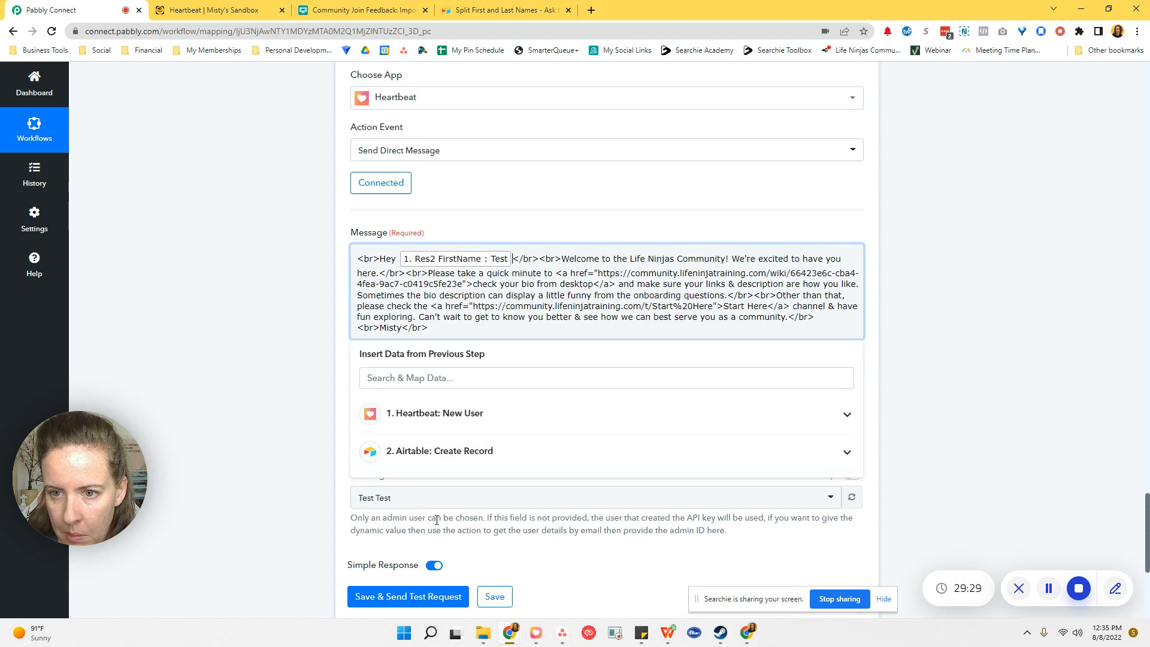
Step: Delete the <br> before 'Hey' and the </br> after the FirstName field
{"action": "left_click", "coordinate": [586, 274]}
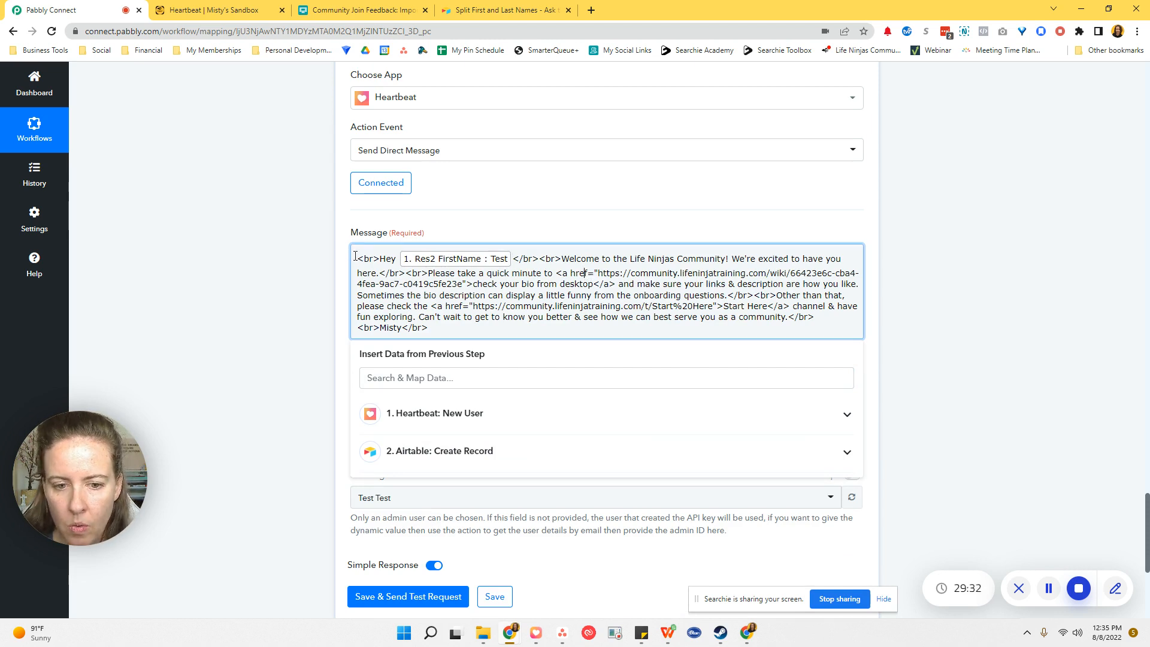
{"action": "left_click", "coordinate": [184, 275]}
{"action": "scroll", "coordinate": [199, 278], "scroll_direction": "down", "scroll_amount": 1}
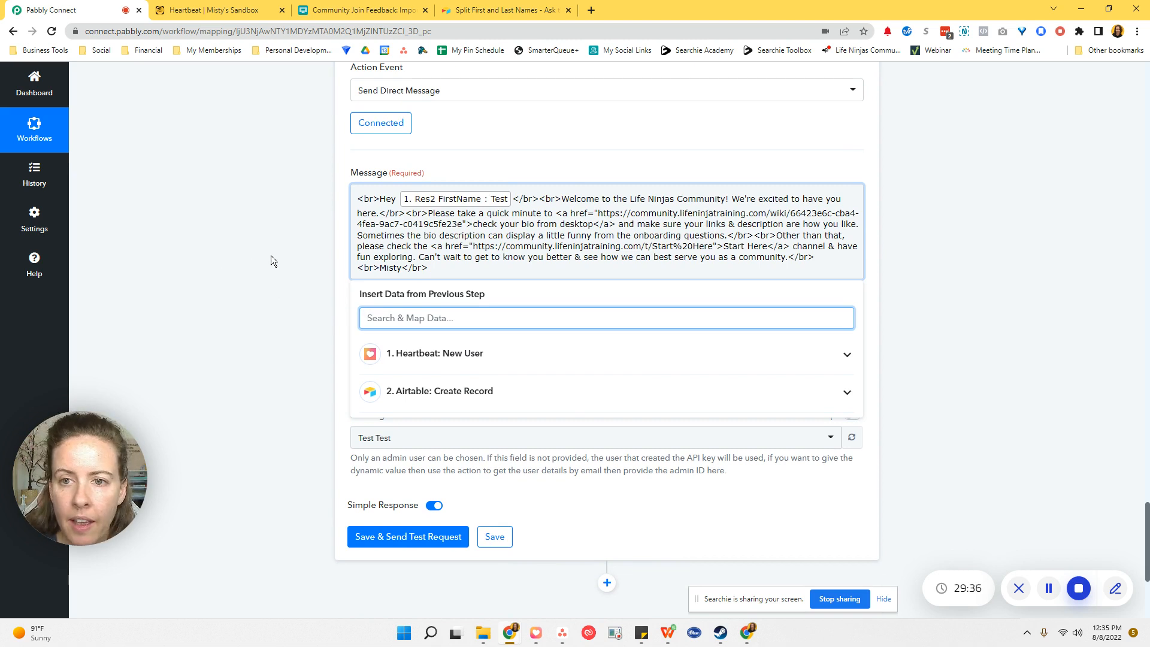
{"action": "left_click", "coordinate": [373, 199]}
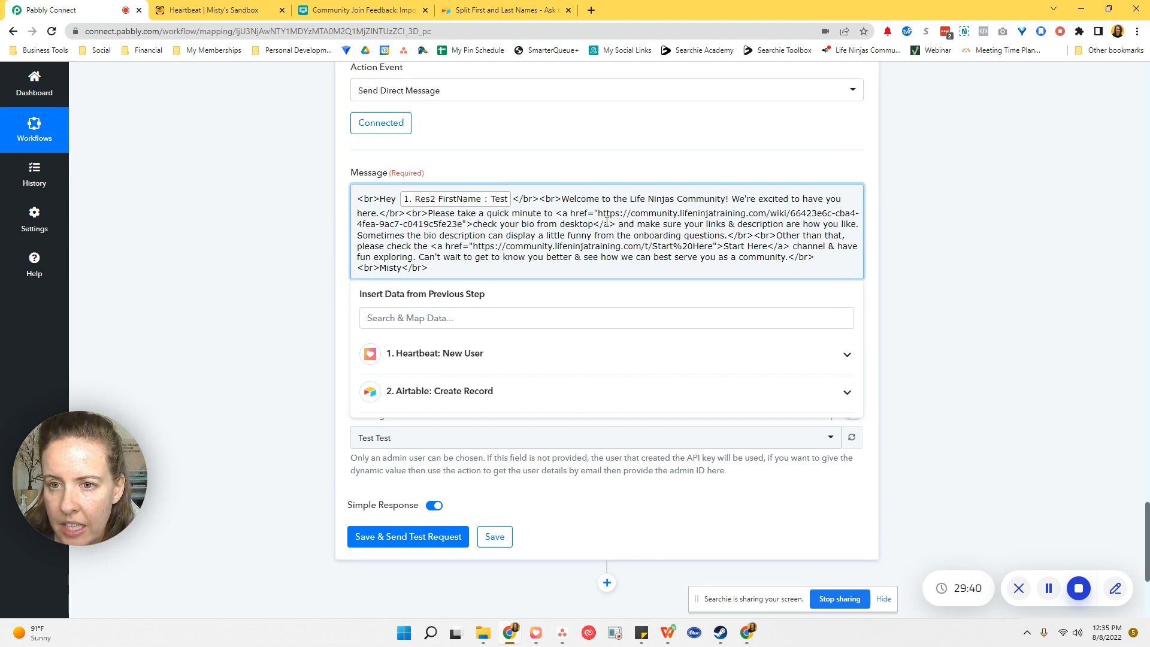
{"action": "left_click", "coordinate": [312, 181]}
{"action": "left_click", "coordinate": [372, 198]}
{"action": "left_click_drag", "start_coordinate": [378, 199], "coordinate": [355, 201]}
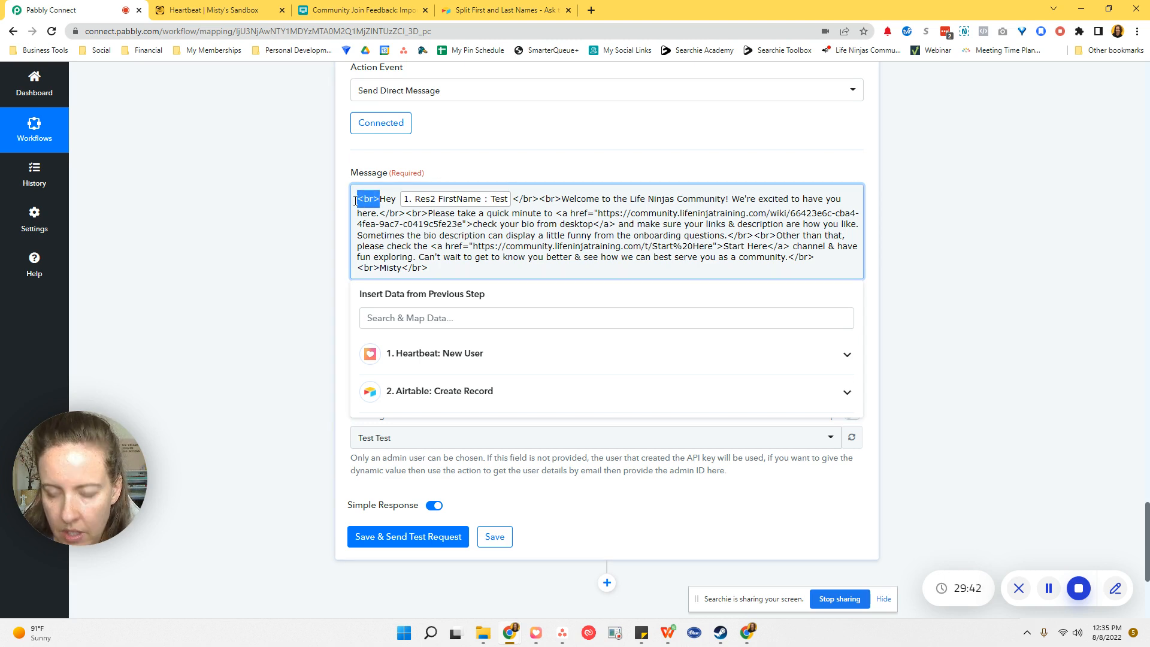
{"action": "key", "text": "BackSpace"}
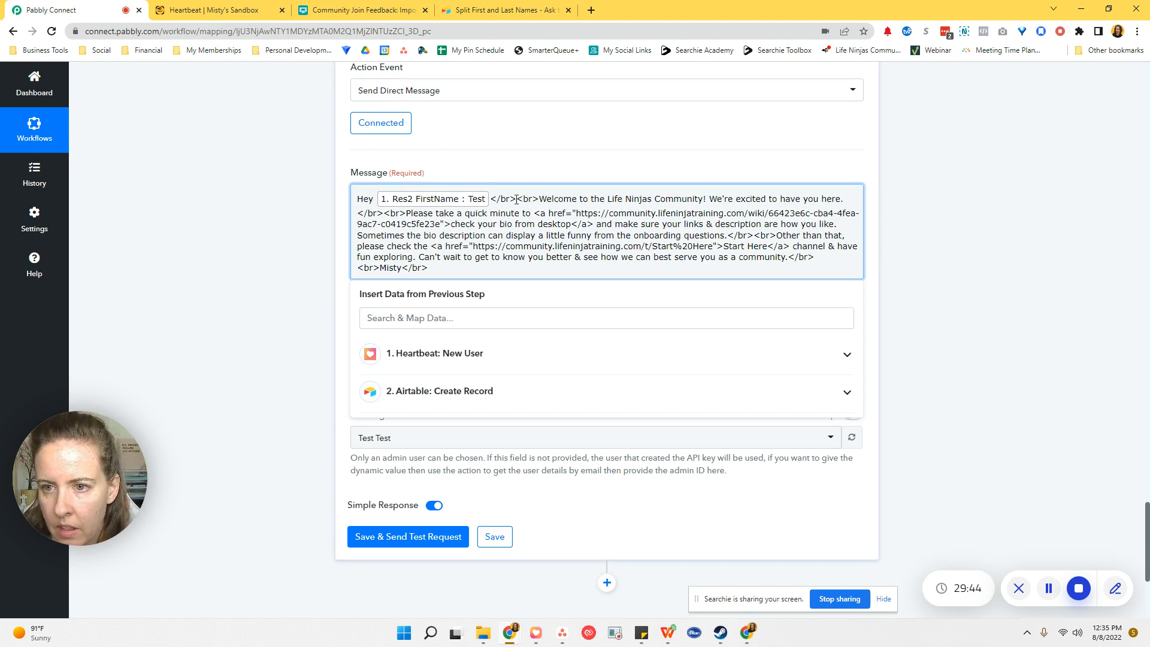
{"action": "left_click_drag", "start_coordinate": [516, 200], "coordinate": [493, 201]}
{"action": "key", "text": "BackSpace"}
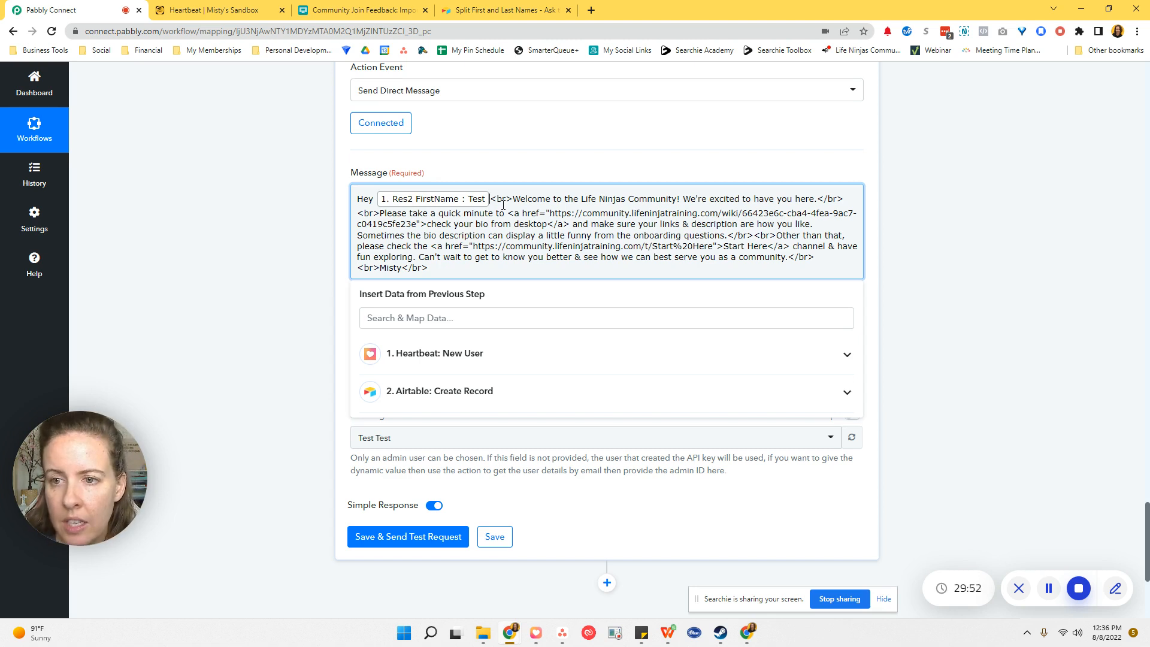
Step: Highlight the remaining <br>, </br> and bio-page link tags in the message to review them
{"action": "left_click_drag", "start_coordinate": [507, 203], "coordinate": [499, 201]}
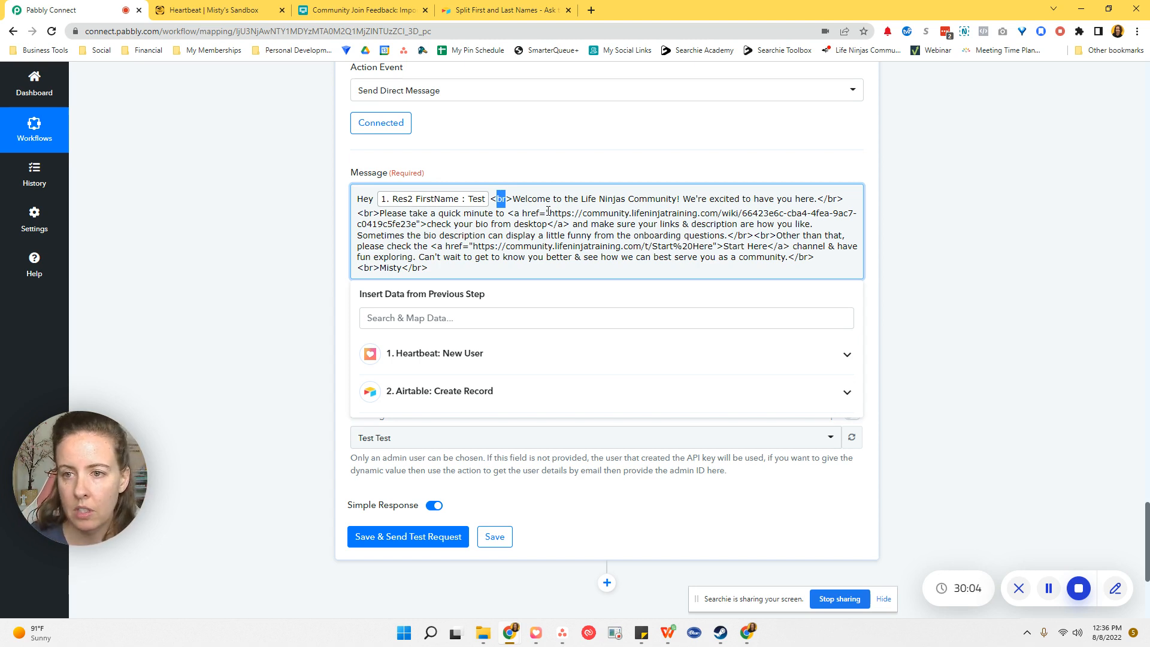
{"action": "left_click", "coordinate": [513, 198]}
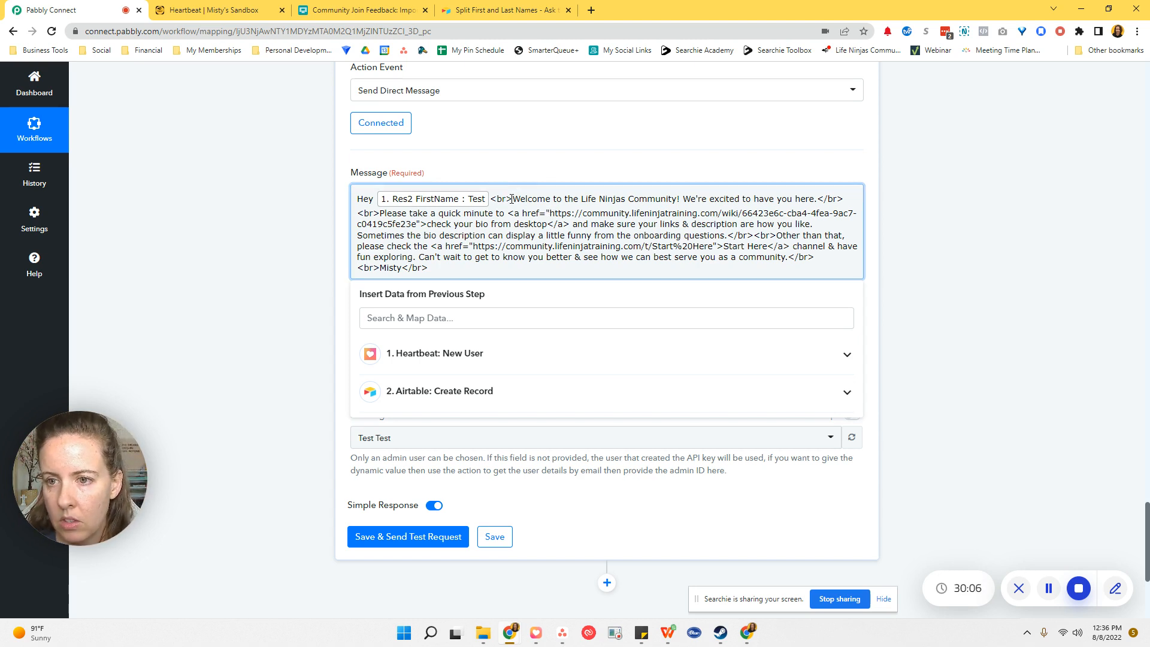
{"action": "left_click_drag", "start_coordinate": [511, 198], "coordinate": [490, 198]}
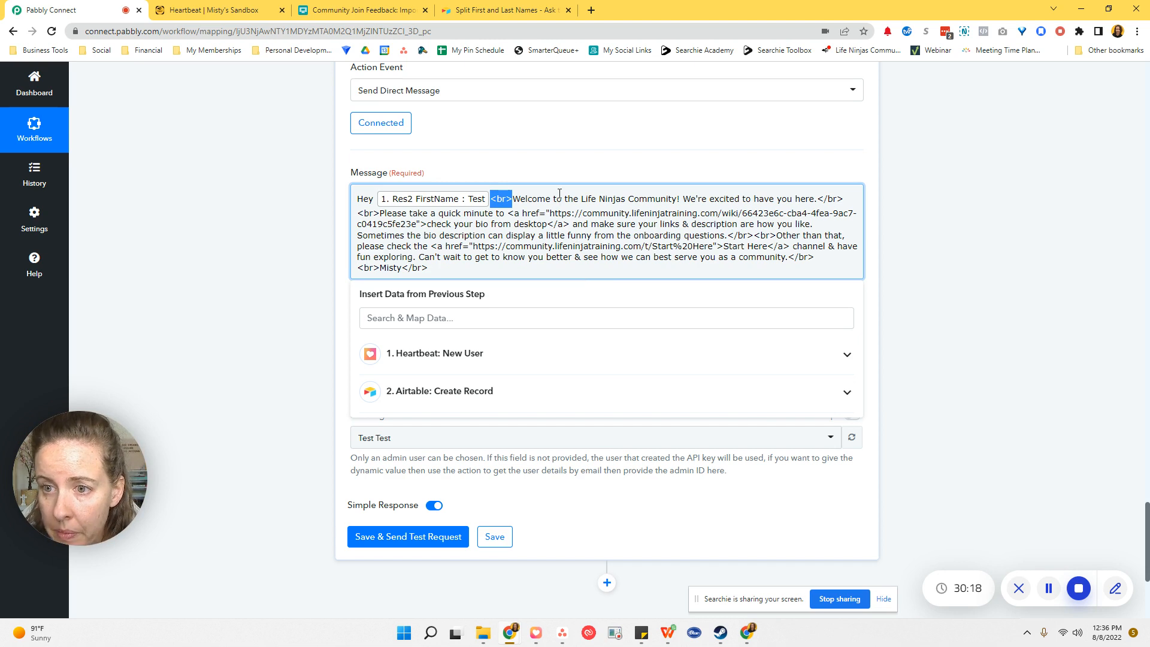
{"action": "left_click", "coordinate": [516, 199]}
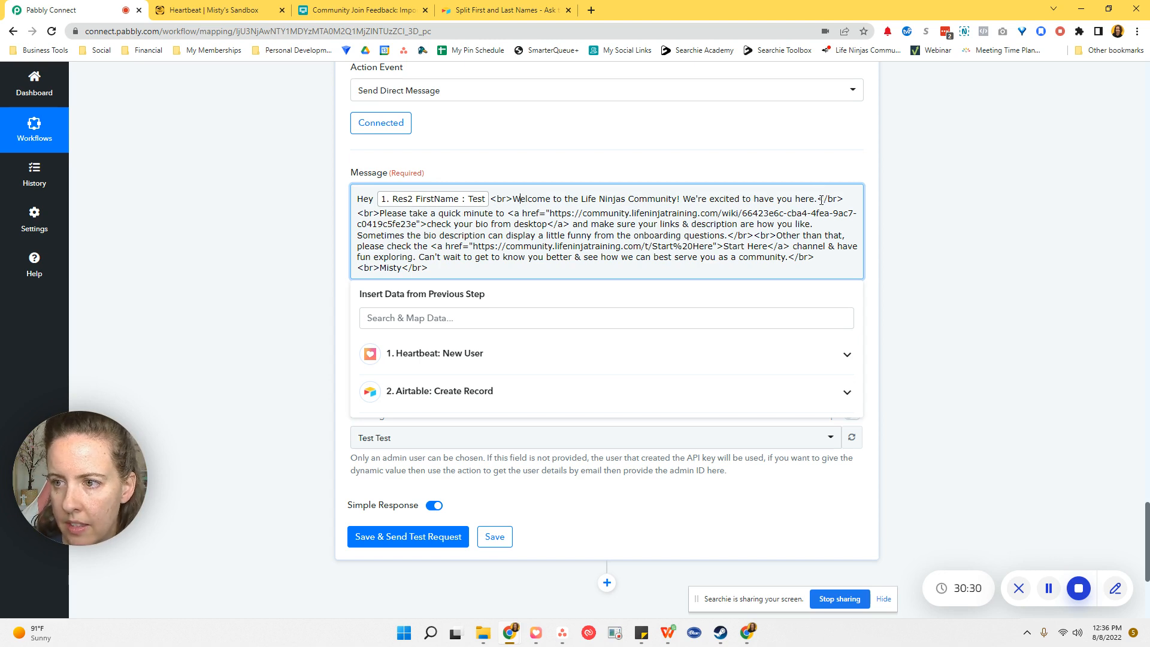
{"action": "left_click_drag", "start_coordinate": [819, 199], "coordinate": [844, 200]}
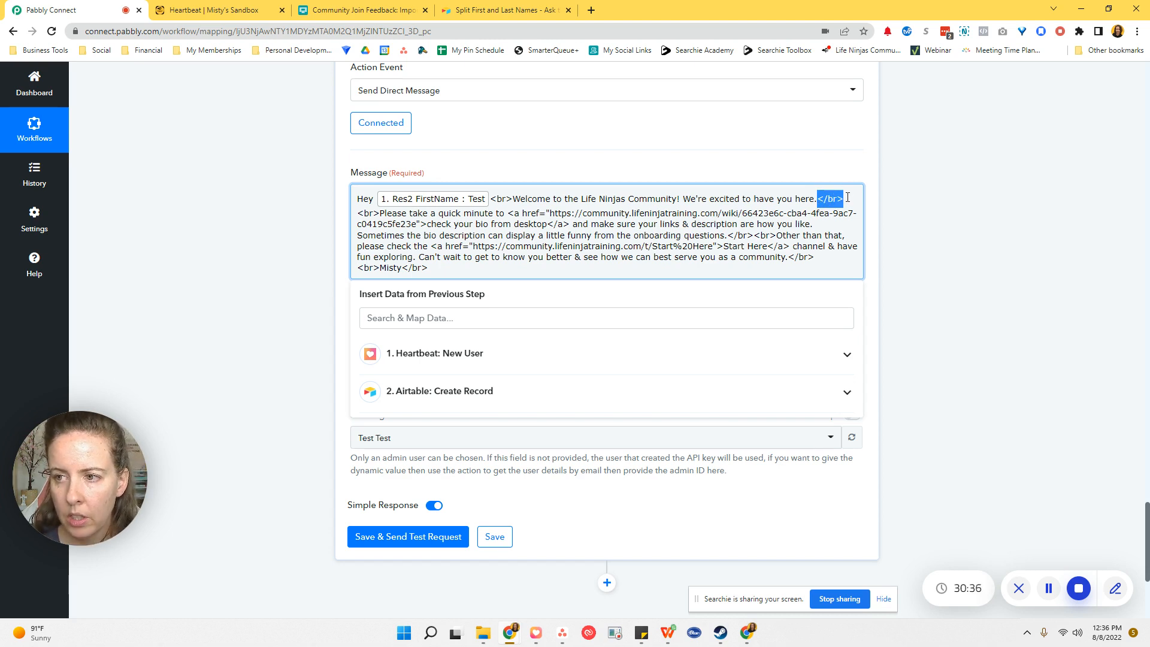
{"action": "left_click", "coordinate": [848, 198]}
{"action": "left_click_drag", "start_coordinate": [847, 198], "coordinate": [493, 199]}
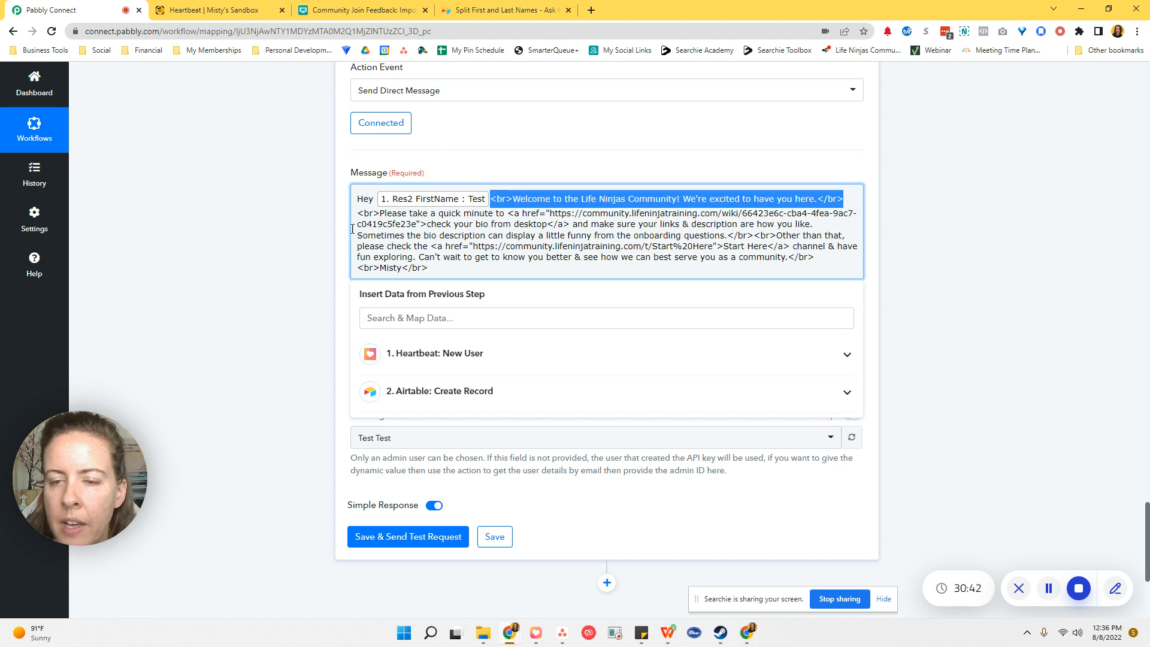
{"action": "left_click_drag", "start_coordinate": [357, 213], "coordinate": [379, 214]}
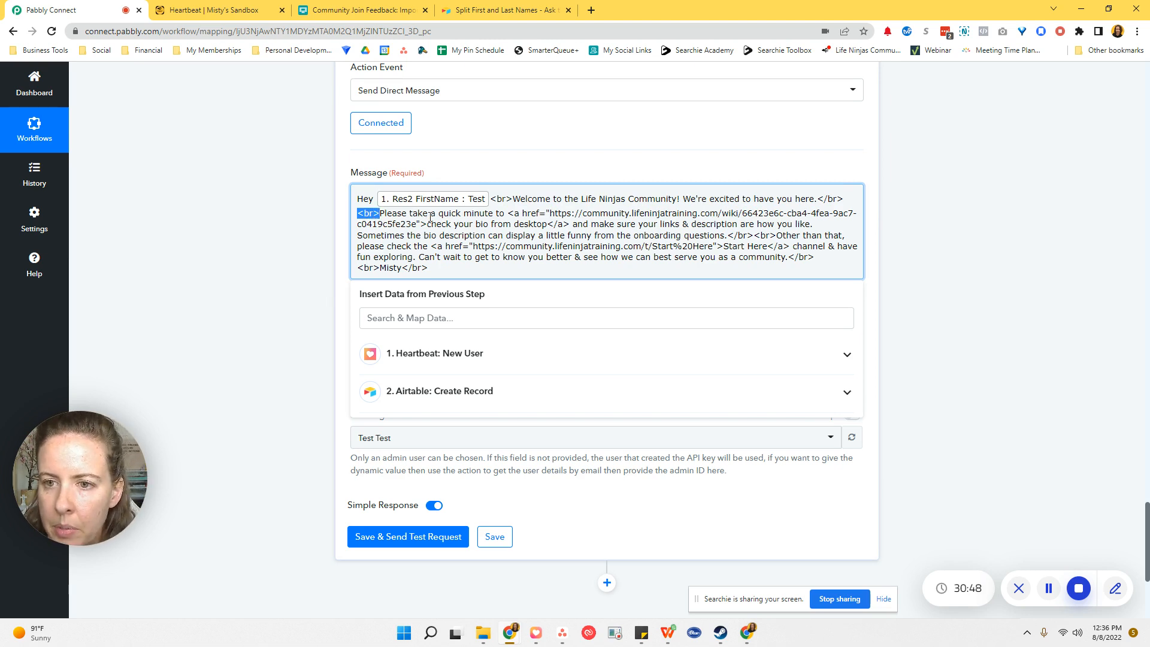
{"action": "left_click", "coordinate": [602, 217]}
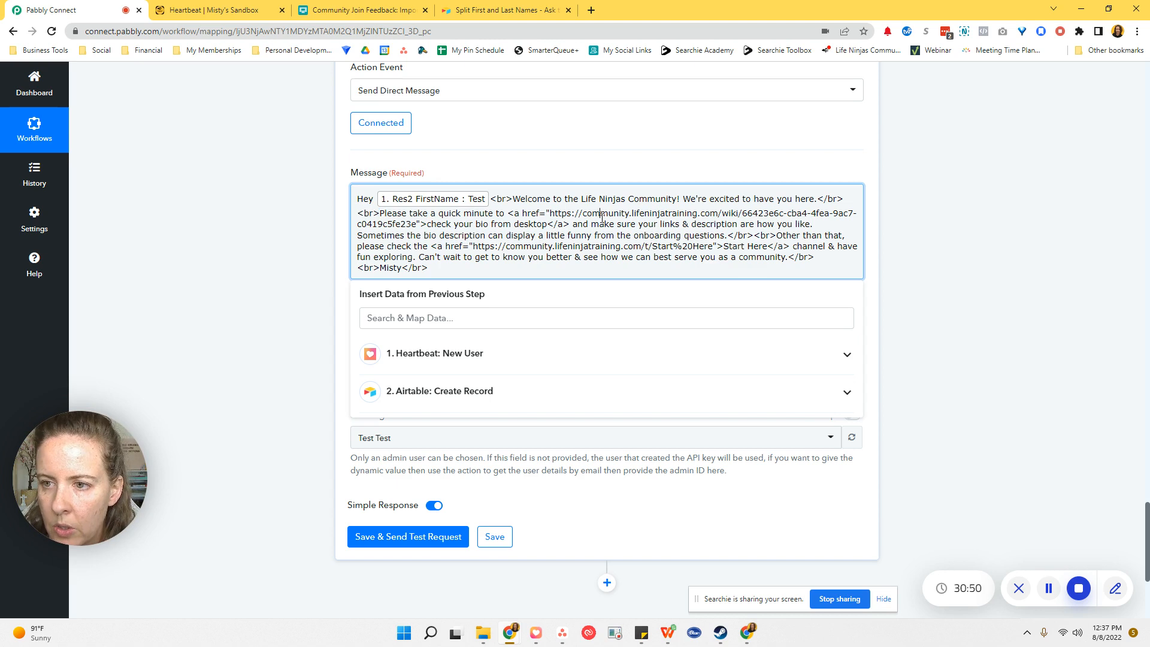
{"action": "left_click_drag", "start_coordinate": [507, 213], "coordinate": [426, 224]}
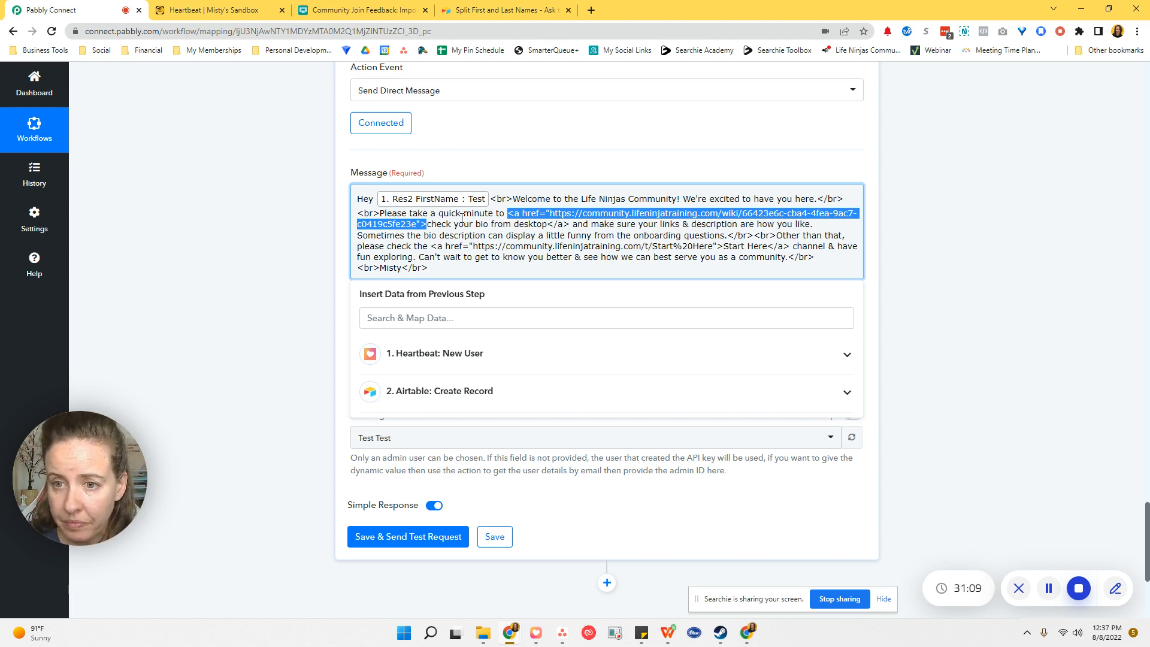
{"action": "left_click", "coordinate": [511, 214]}
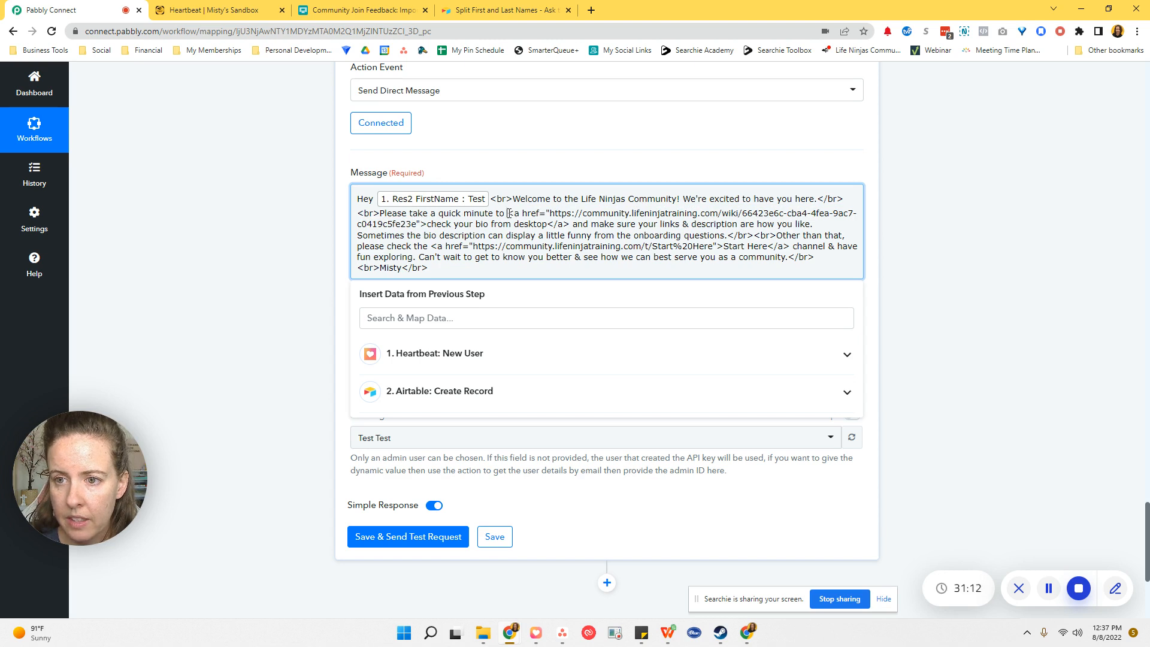
{"action": "left_click_drag", "start_coordinate": [510, 213], "coordinate": [546, 213]}
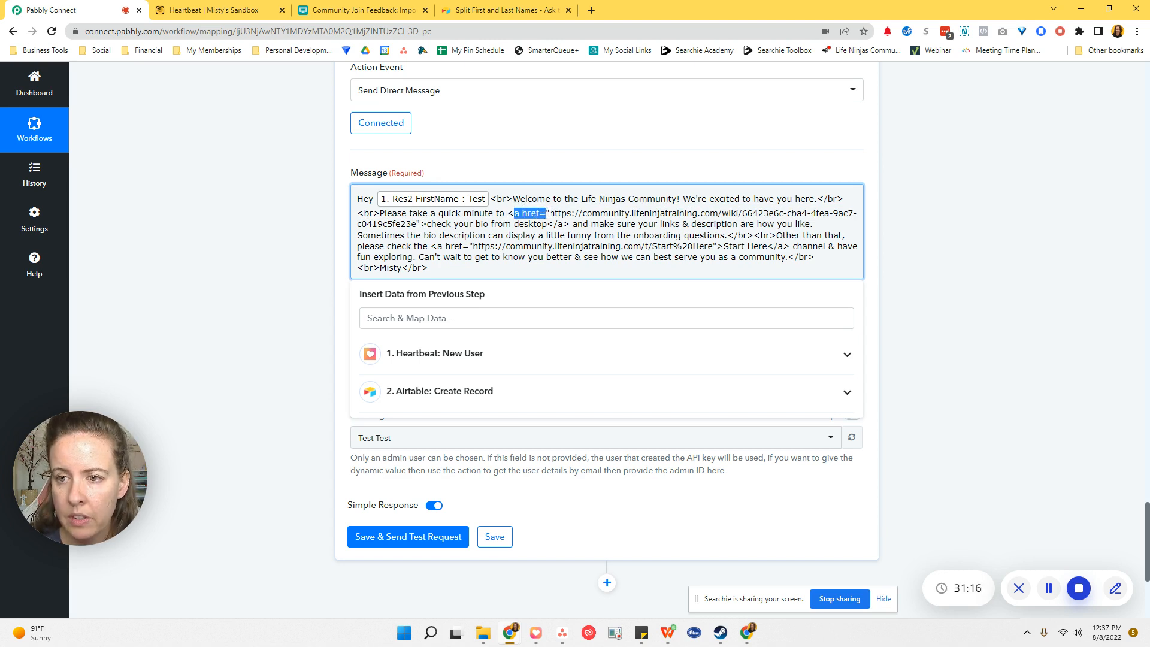
{"action": "left_click", "coordinate": [548, 213]}
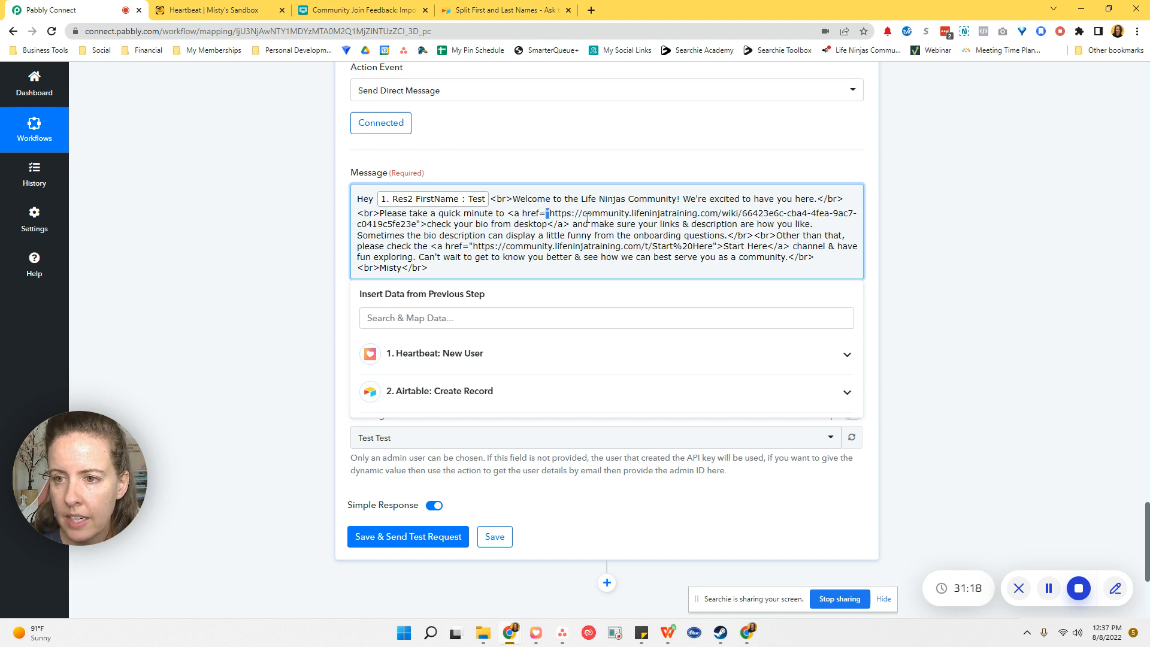
{"action": "left_click_drag", "start_coordinate": [549, 213], "coordinate": [421, 227]}
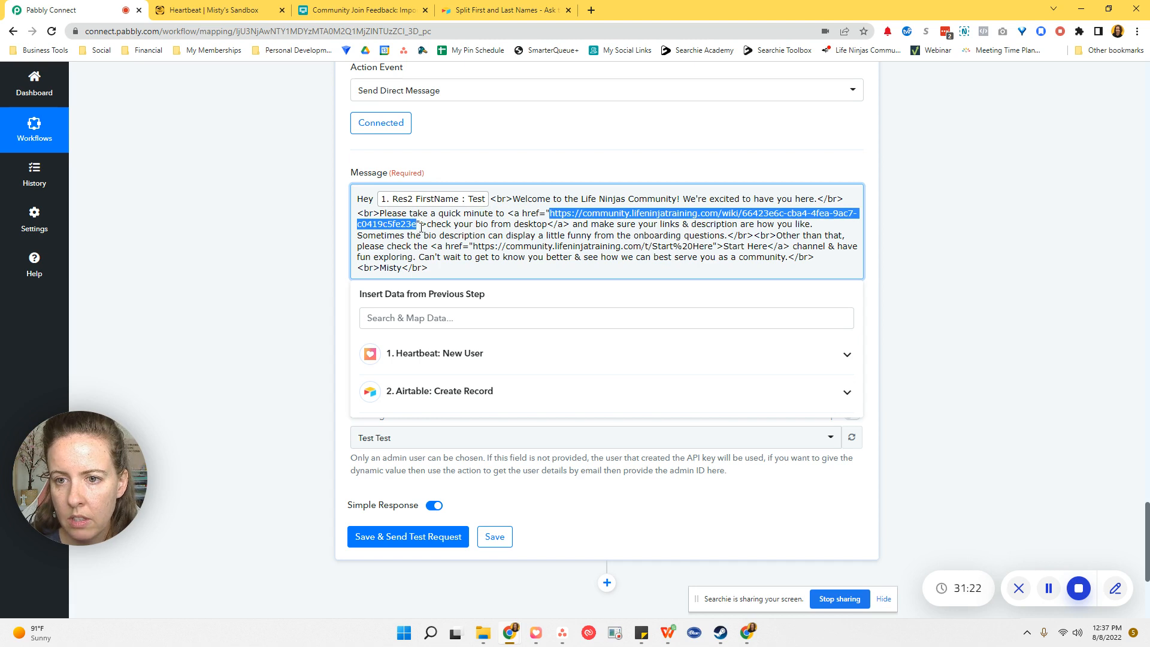
{"action": "left_click", "coordinate": [419, 223]}
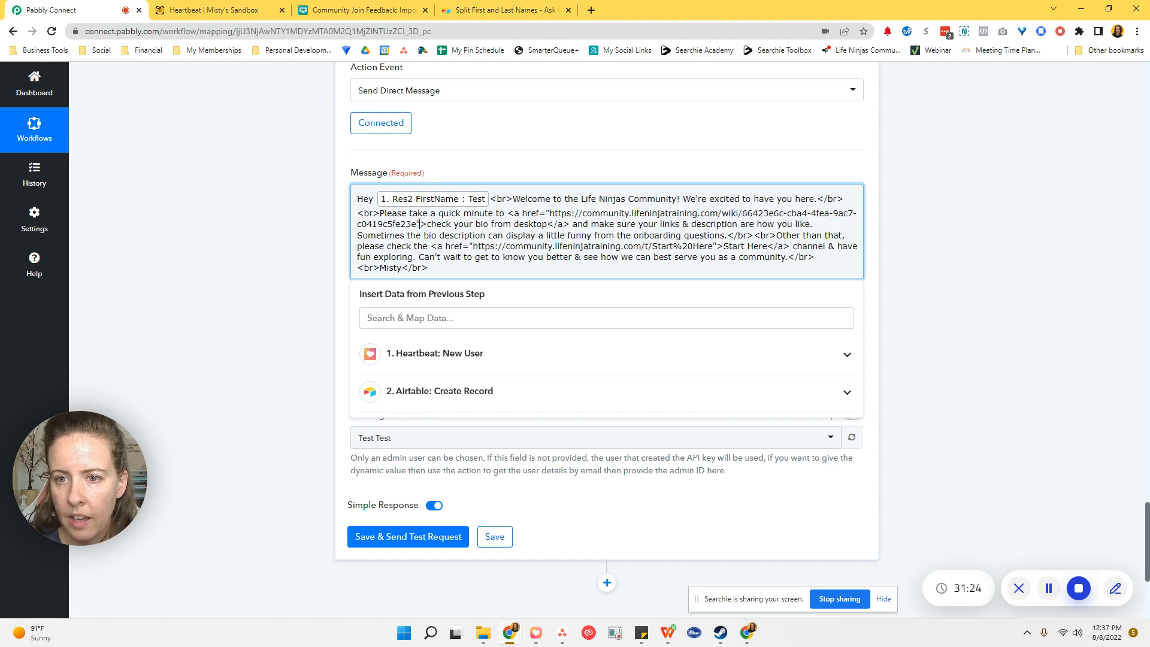
{"action": "left_click_drag", "start_coordinate": [416, 224], "coordinate": [423, 224]}
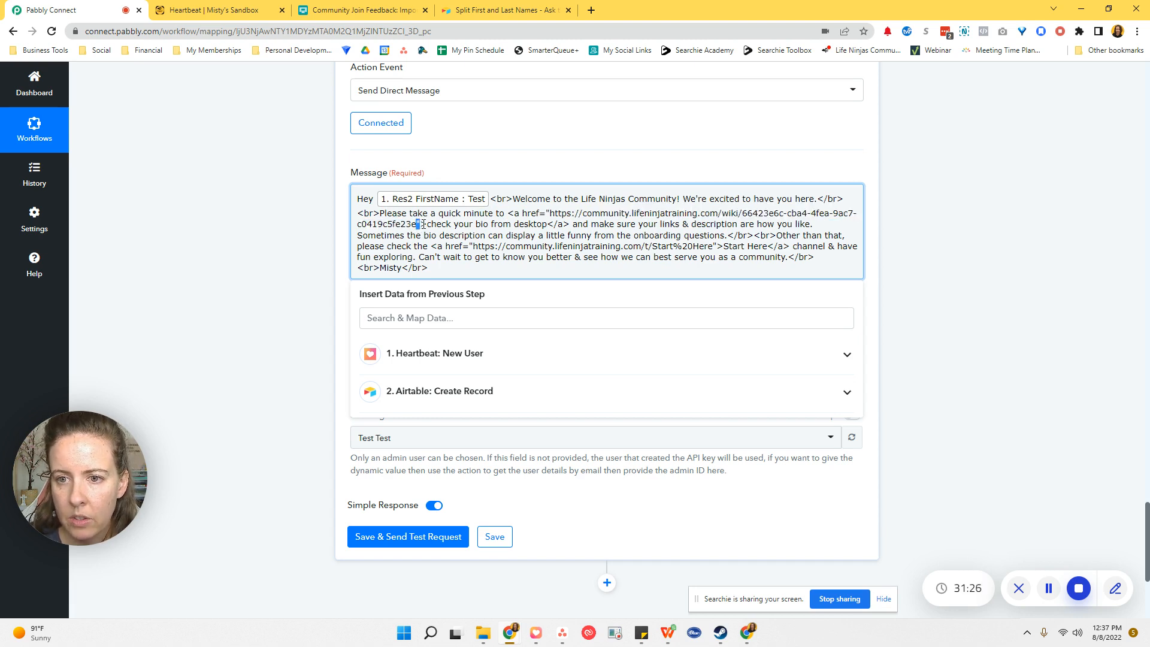
{"action": "left_click", "coordinate": [424, 224]}
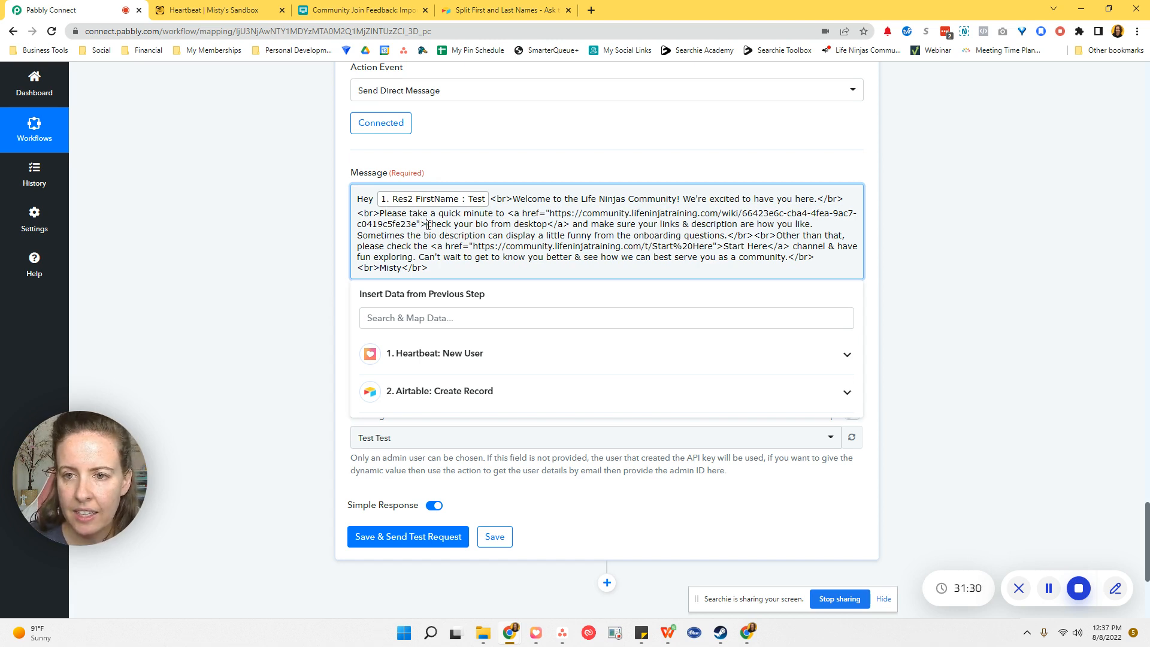
{"action": "left_click_drag", "start_coordinate": [427, 224], "coordinate": [546, 222]}
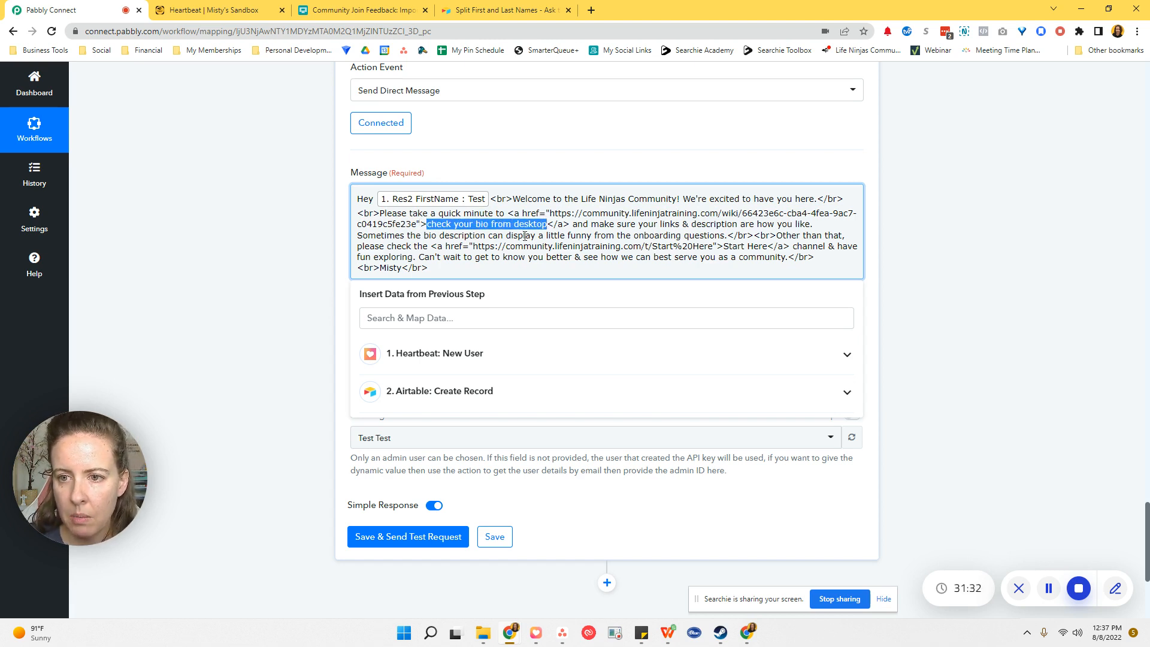
{"action": "left_click", "coordinate": [546, 225]}
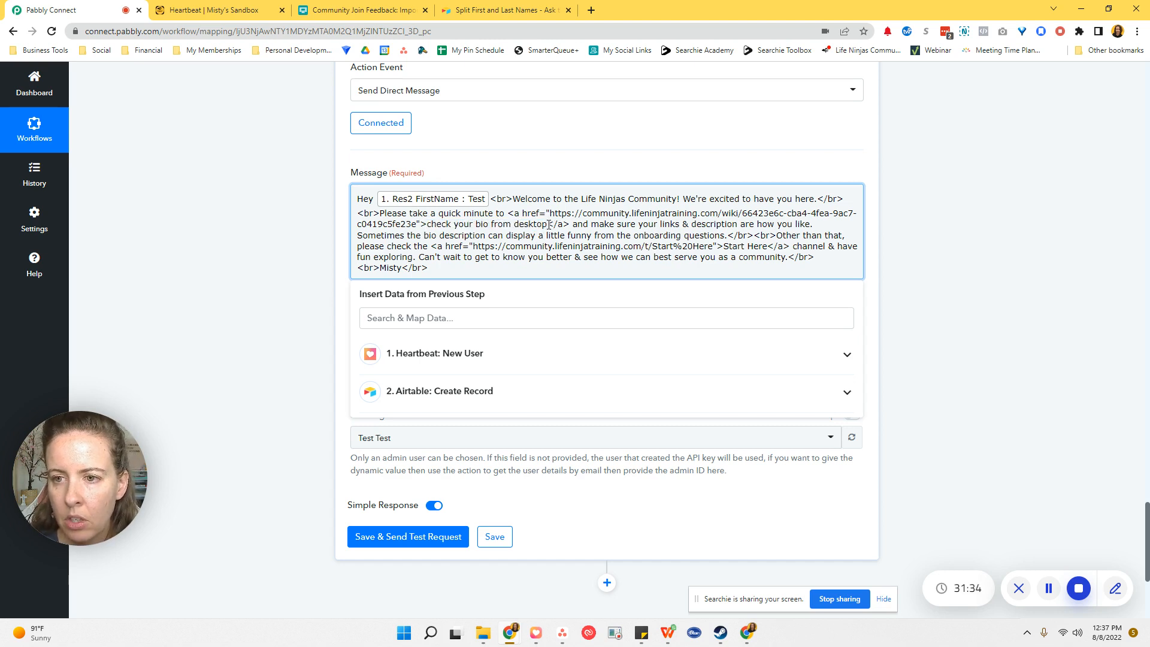
{"action": "left_click_drag", "start_coordinate": [548, 223], "coordinate": [569, 224]}
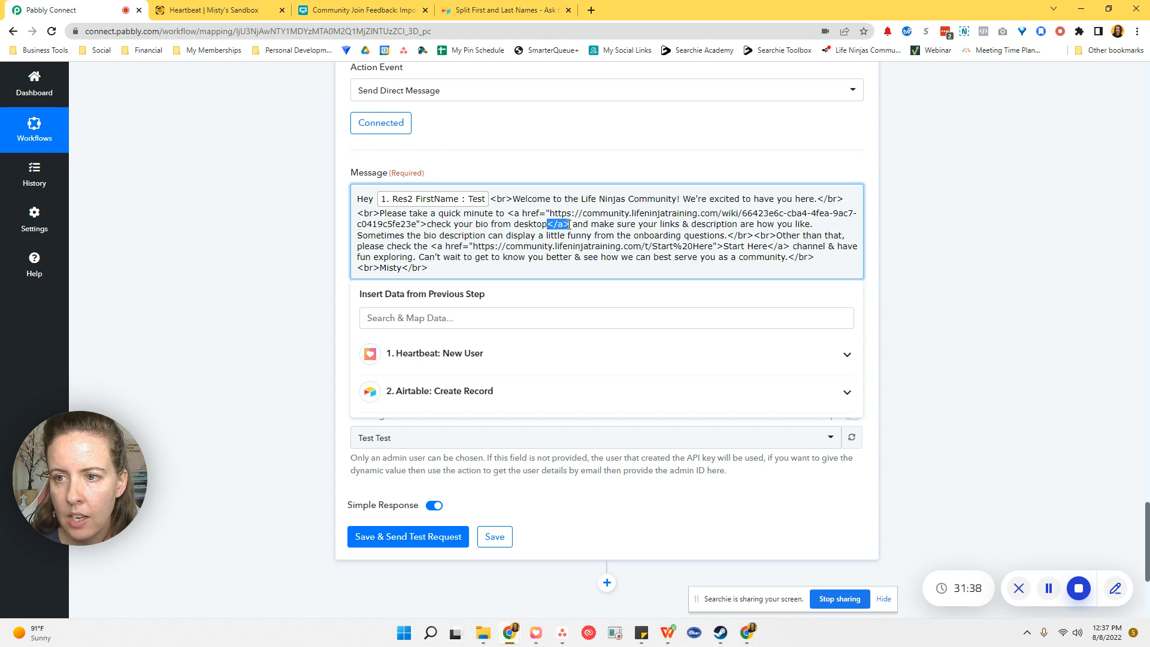
{"action": "left_click", "coordinate": [519, 208]}
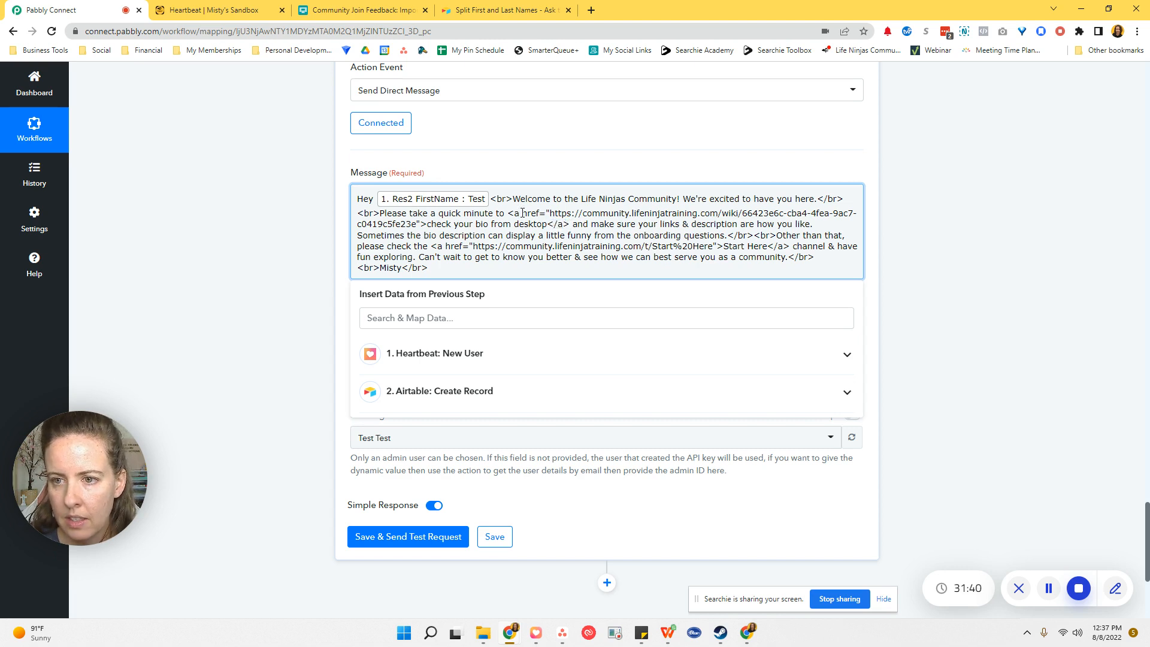
{"action": "left_click_drag", "start_coordinate": [519, 210], "coordinate": [514, 210]}
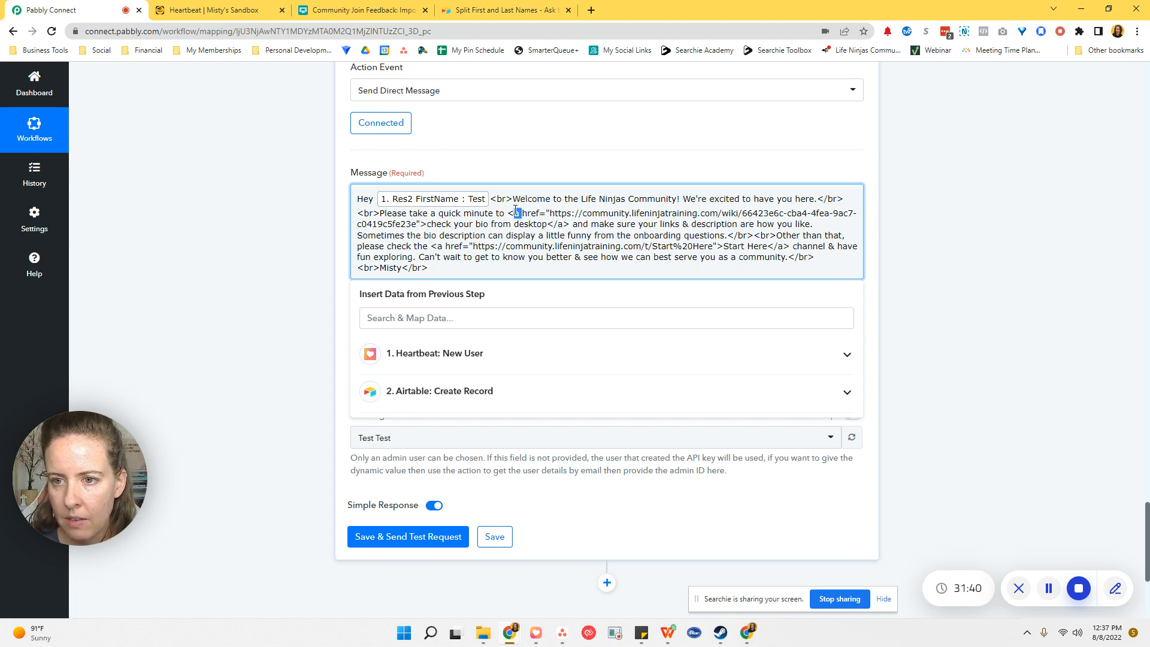
{"action": "left_click", "coordinate": [573, 224]}
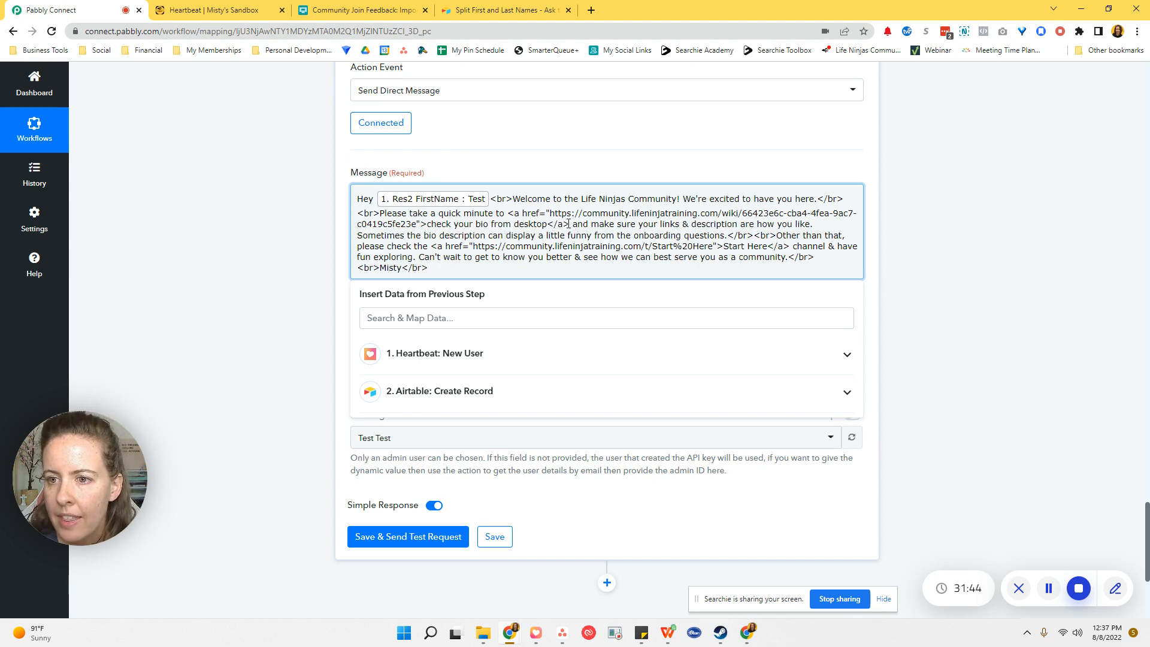
{"action": "left_click_drag", "start_coordinate": [569, 225], "coordinate": [573, 225]}
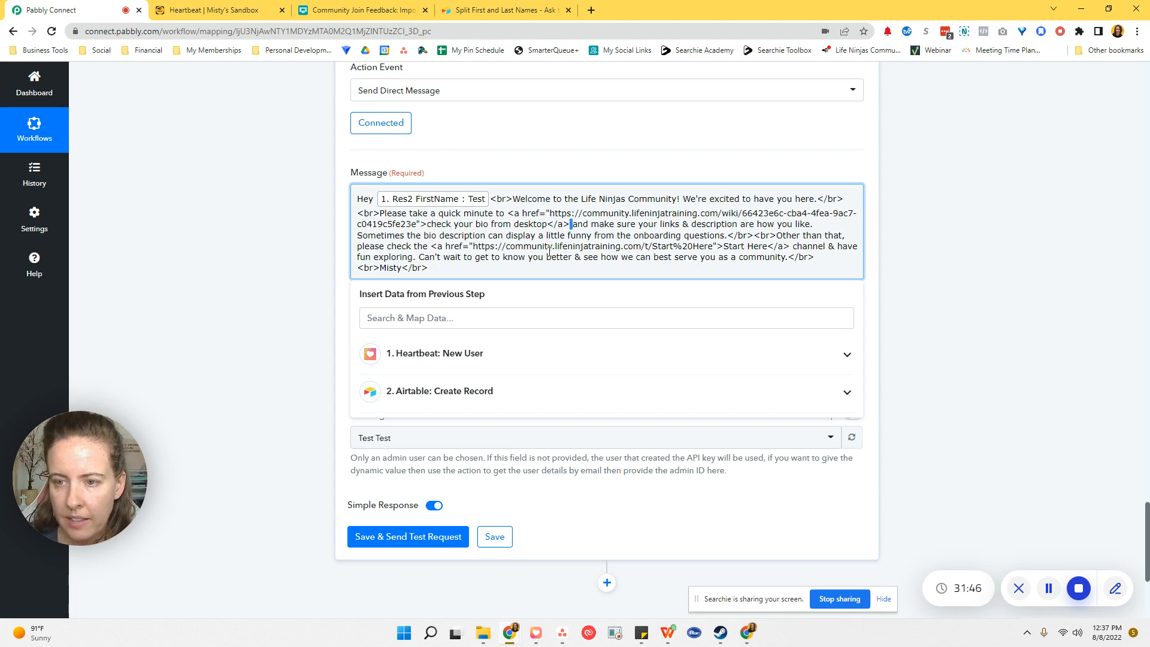
{"action": "left_click", "coordinate": [611, 225]}
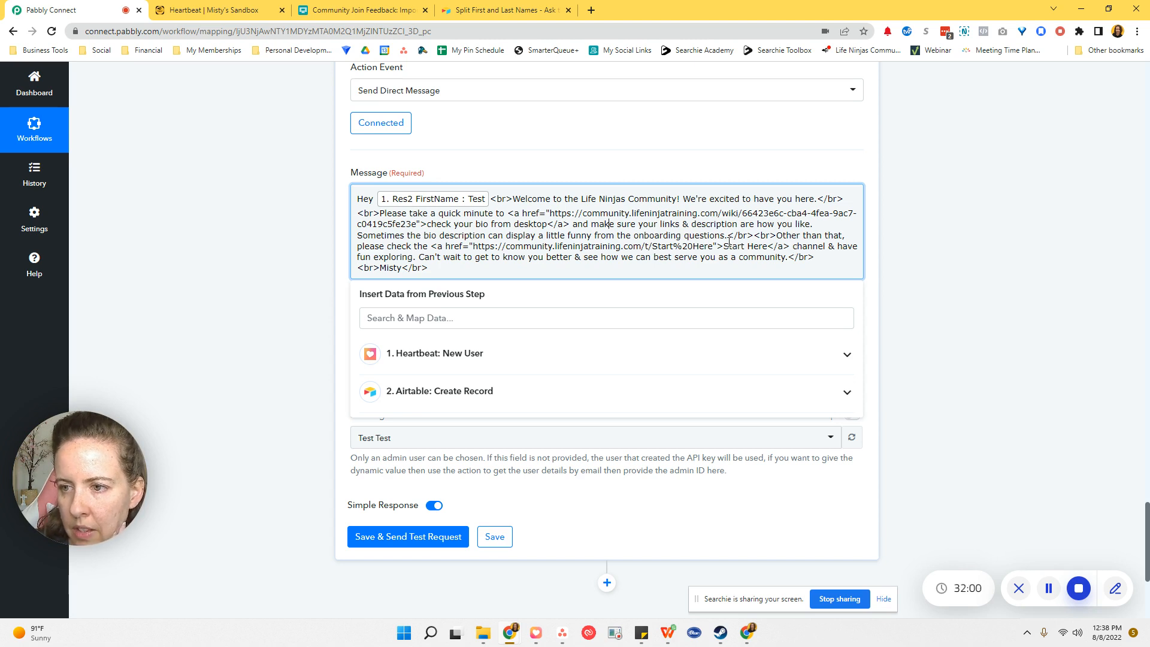
{"action": "left_click_drag", "start_coordinate": [727, 235], "coordinate": [753, 235]}
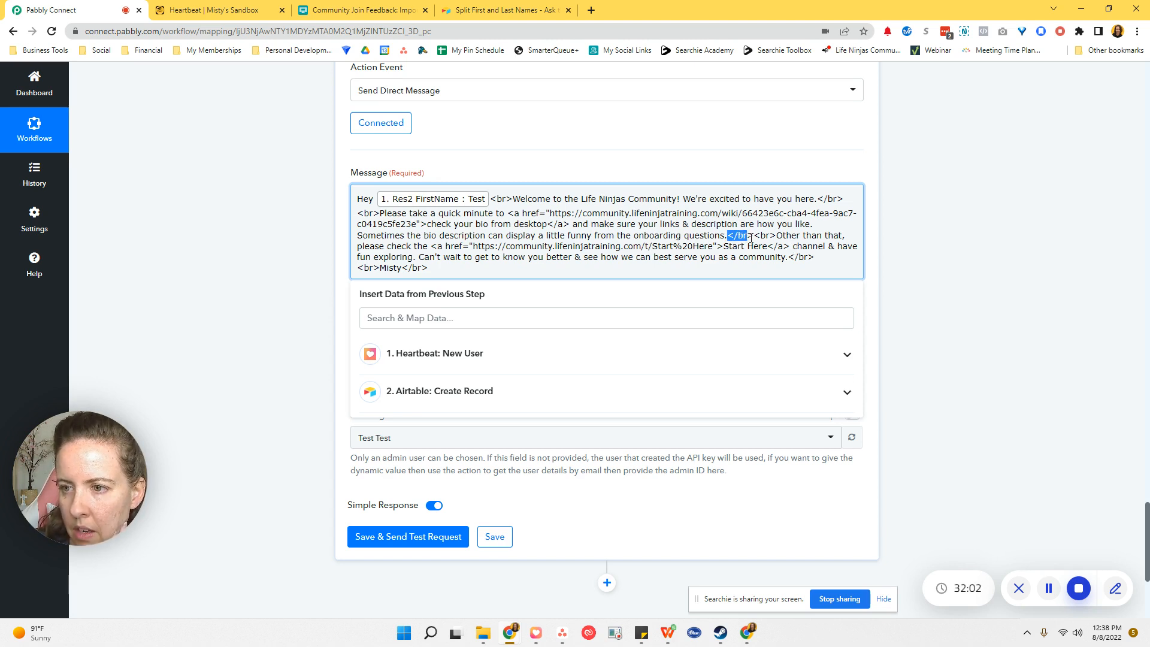
{"action": "left_click", "coordinate": [757, 234]}
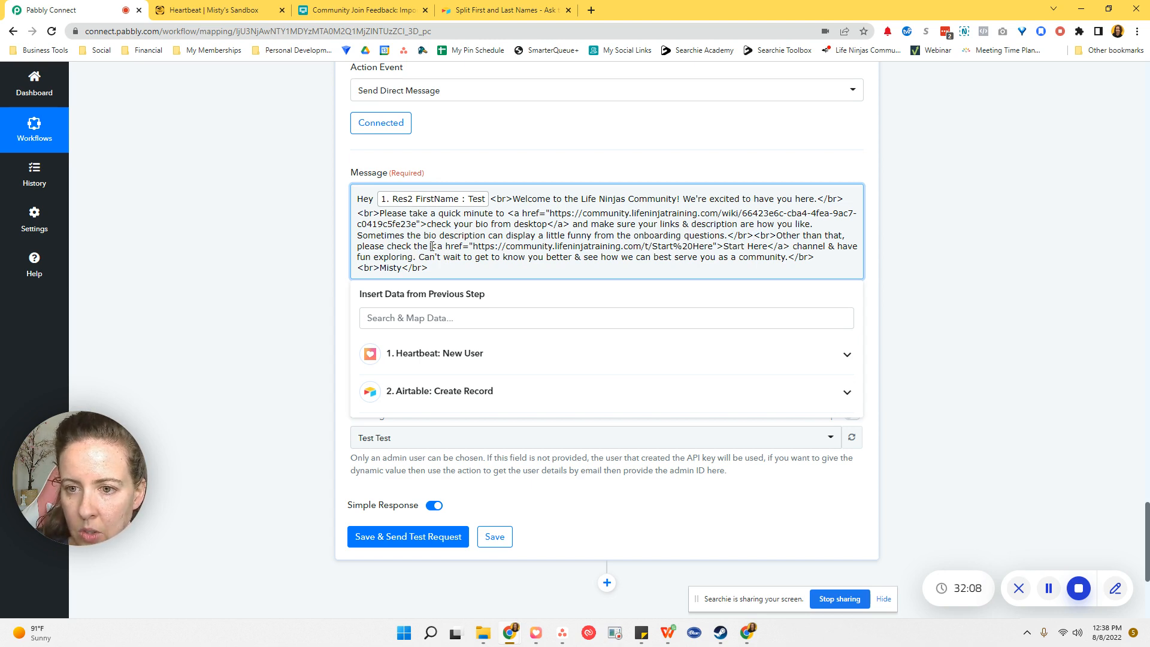
{"action": "left_click_drag", "start_coordinate": [432, 246], "coordinate": [723, 248]}
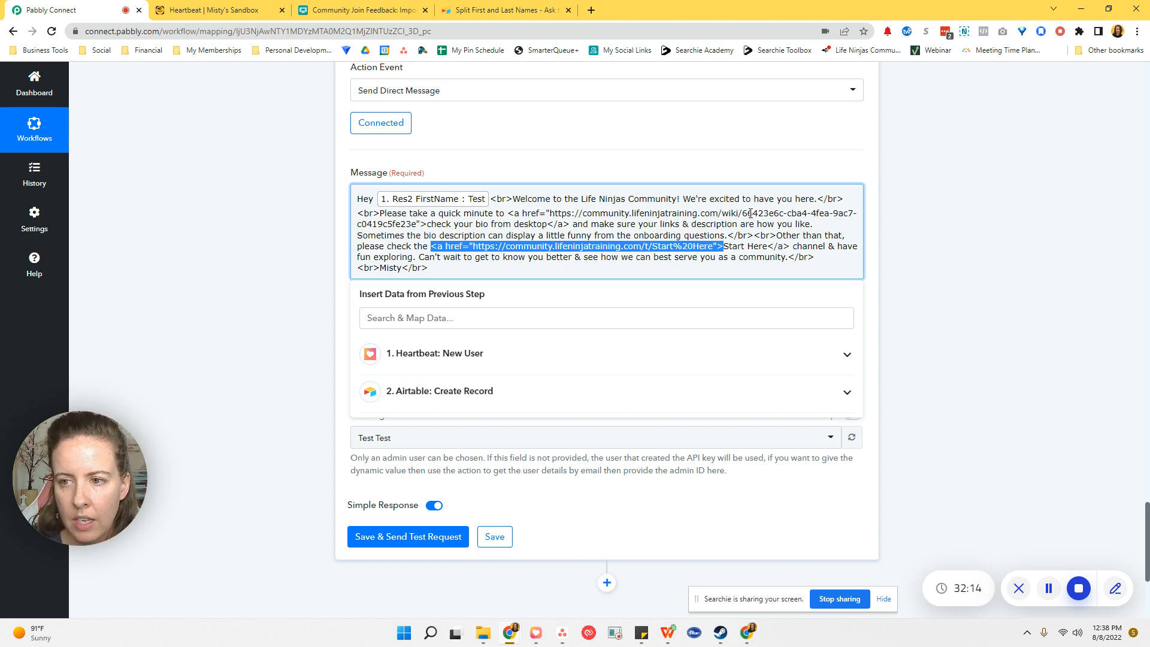
{"action": "left_click", "coordinate": [799, 243]}
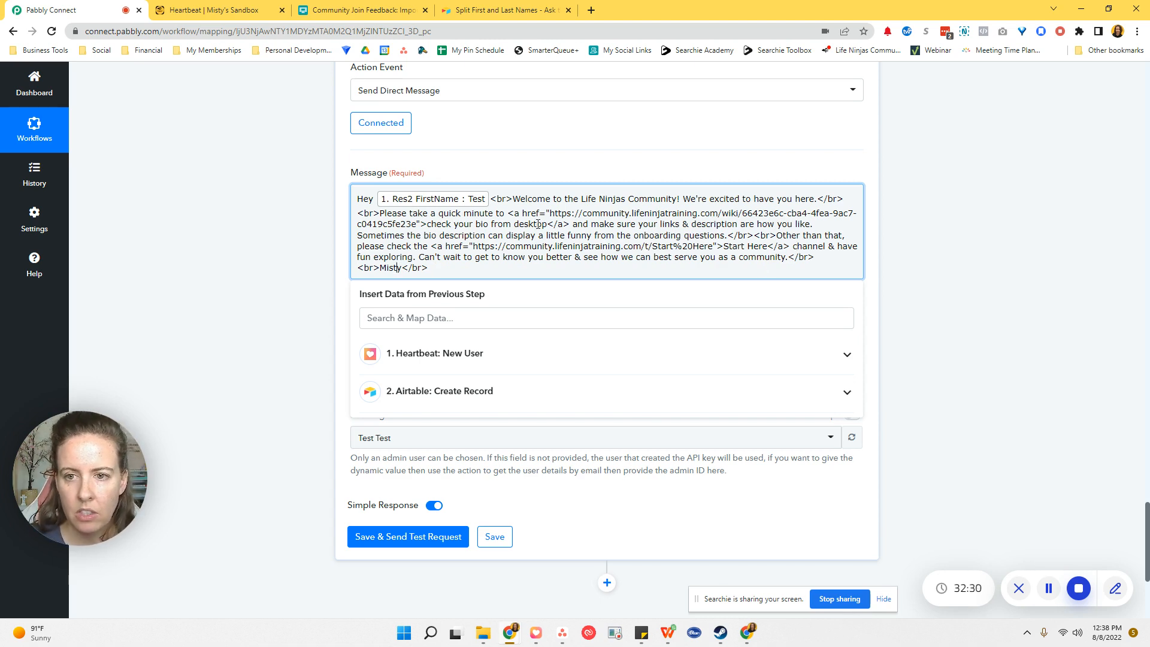
Step: Close the insert-data panel and scroll down to the Receiving User and Sending User fields
{"action": "left_click", "coordinate": [315, 226]}
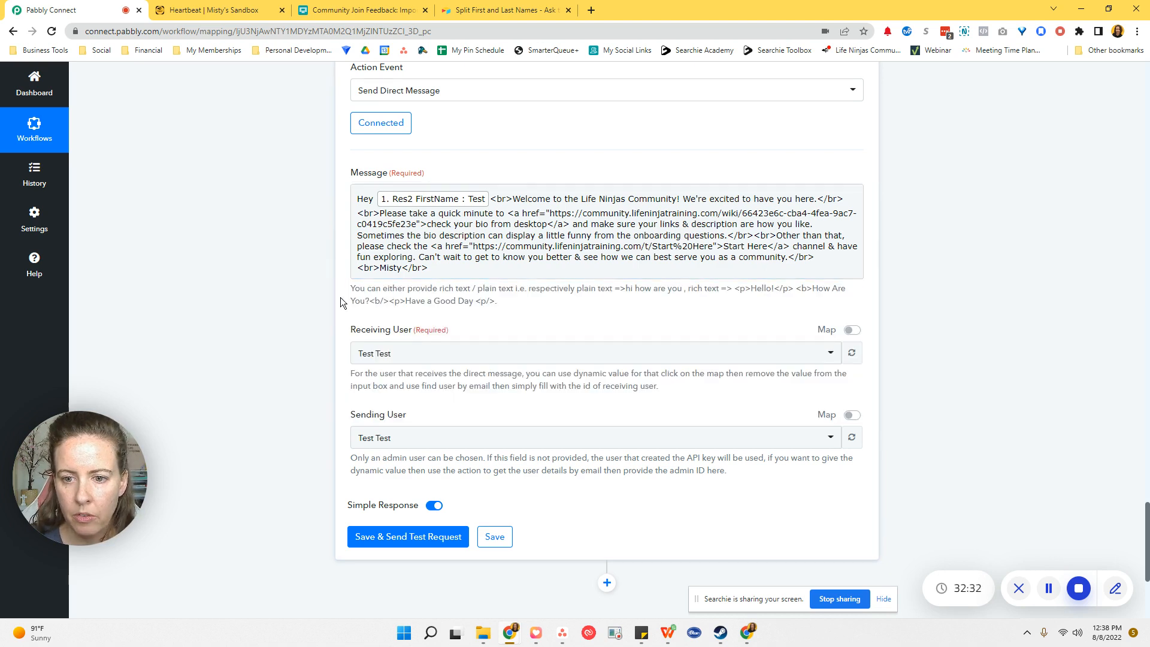
{"action": "scroll", "coordinate": [340, 299], "scroll_direction": "down", "scroll_amount": 1}
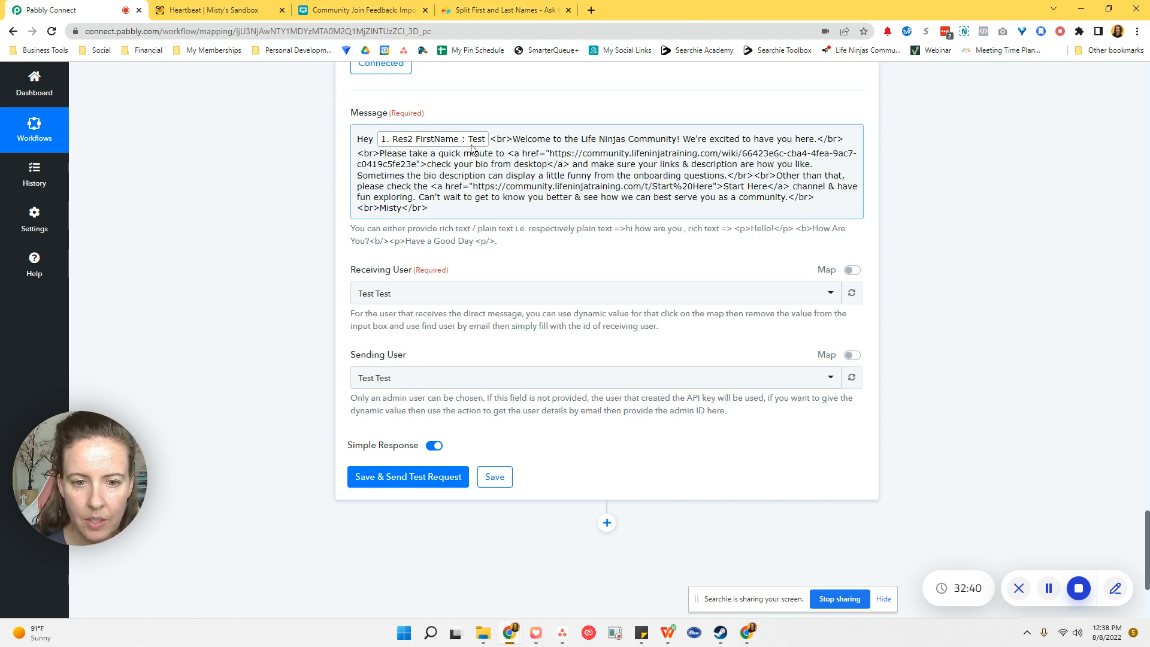
{"action": "scroll", "coordinate": [384, 422], "scroll_direction": "up", "scroll_amount": 2}
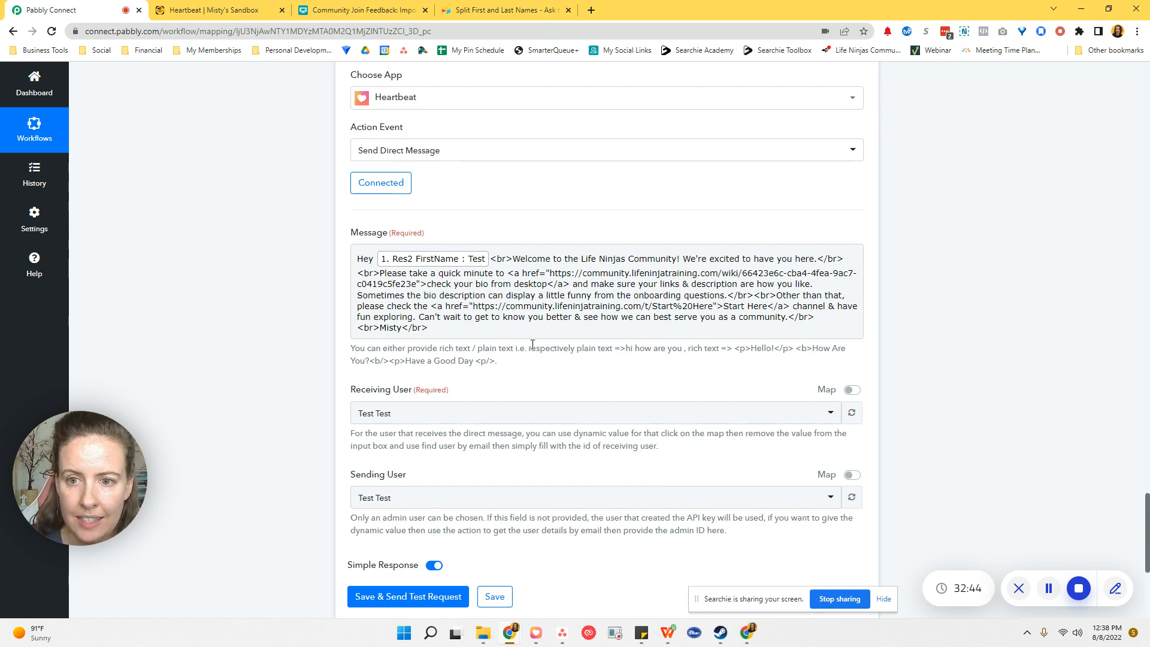
{"action": "left_click", "coordinate": [536, 277]}
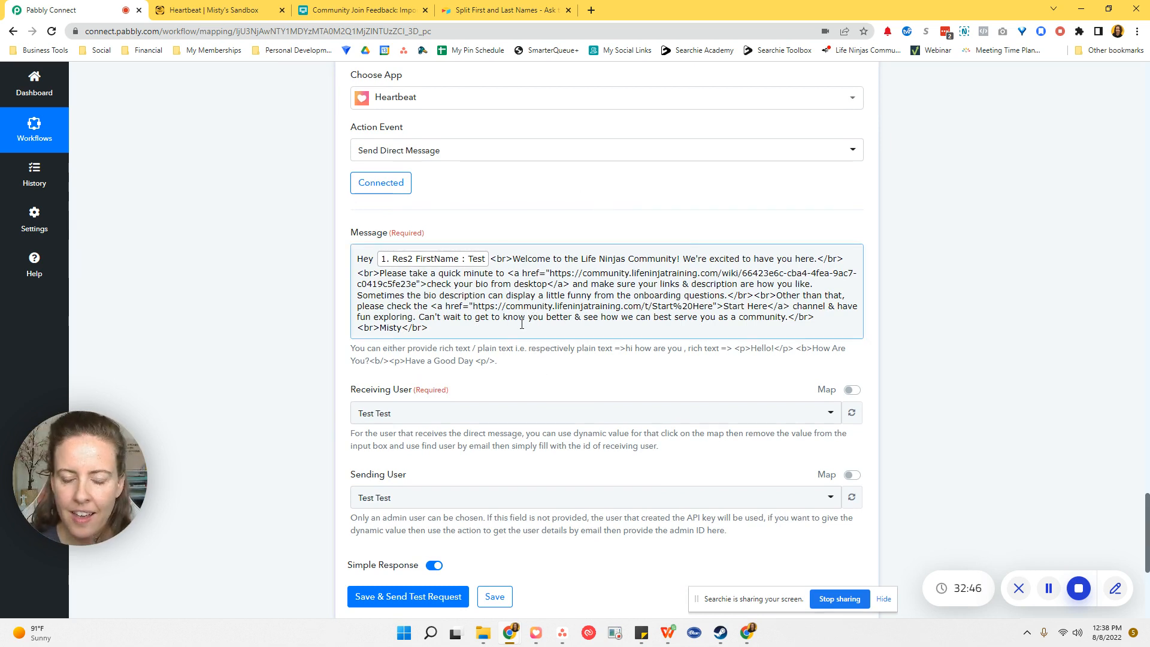
{"action": "scroll", "coordinate": [439, 303], "scroll_direction": "down", "scroll_amount": 2}
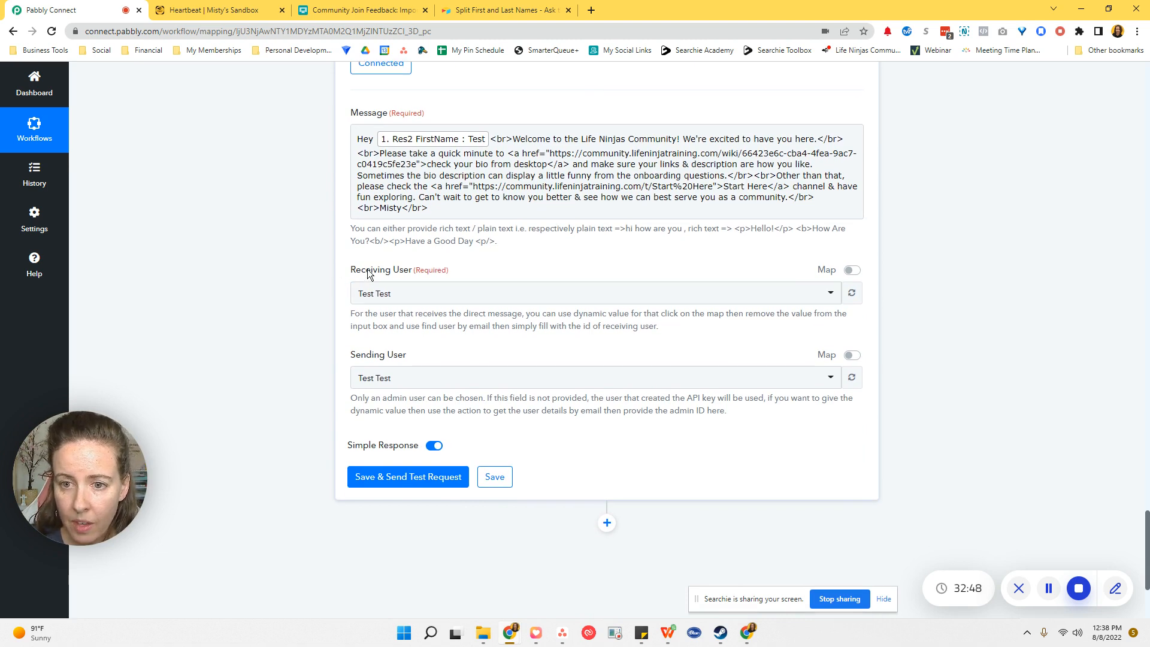
{"action": "scroll", "coordinate": [325, 187], "scroll_direction": "down", "scroll_amount": 1}
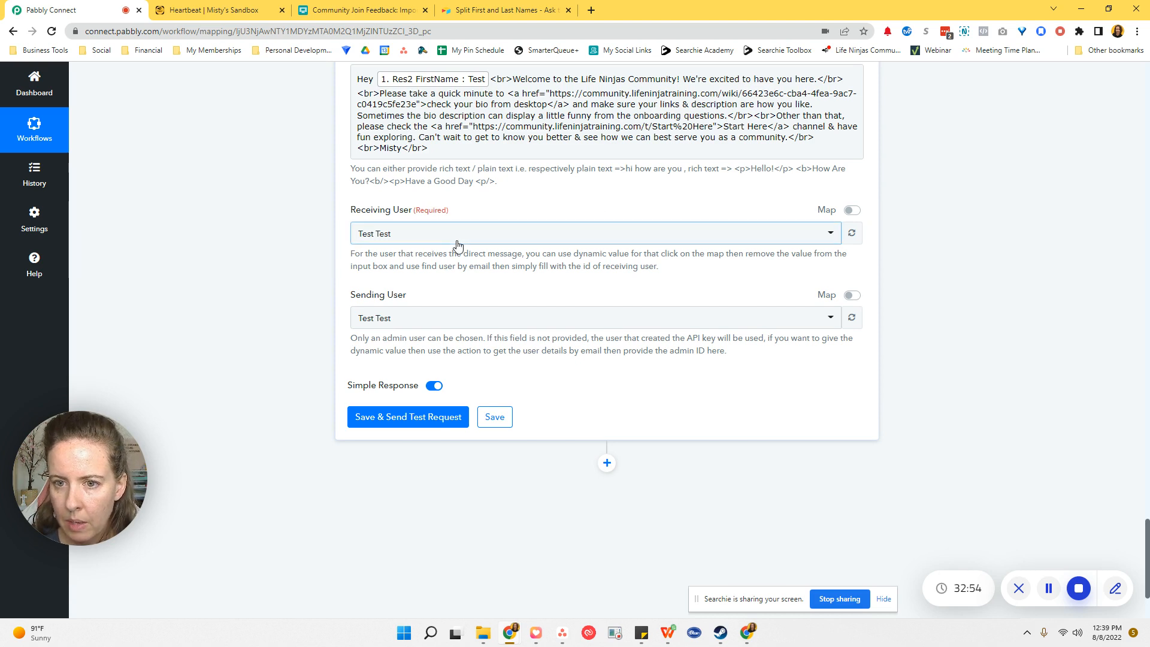
Step: Set Sending User to the admin account and confirm Receiving User stays on the test account
{"action": "left_click", "coordinate": [583, 327]}
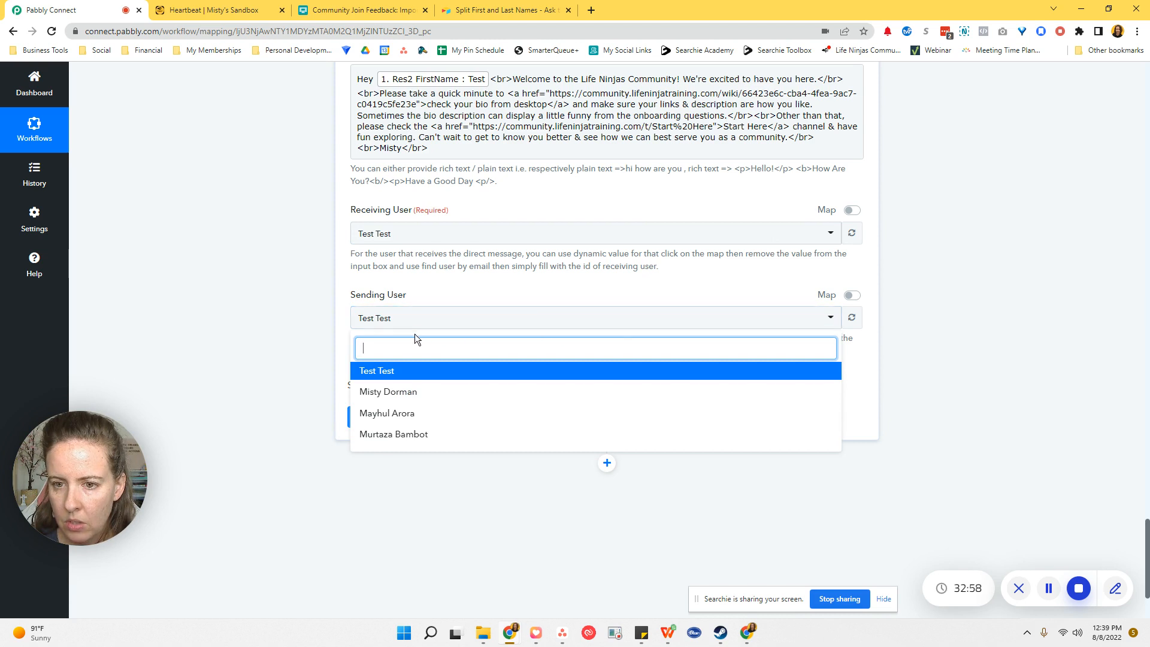
{"action": "left_click", "coordinate": [400, 392]}
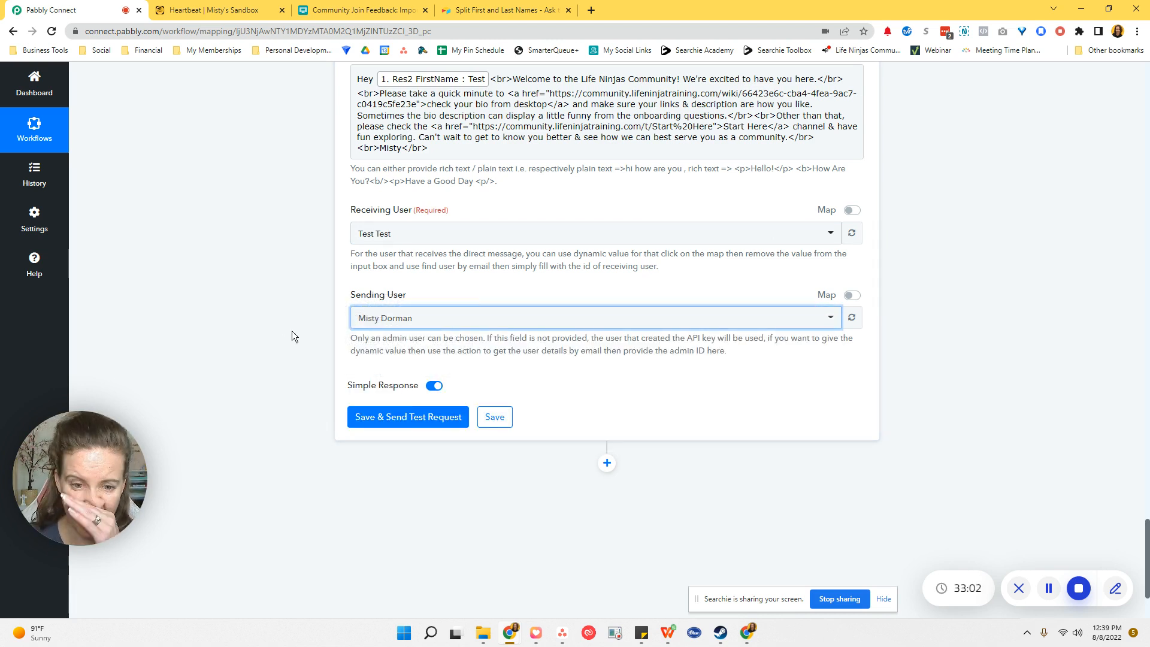
{"action": "left_click", "coordinate": [319, 284]}
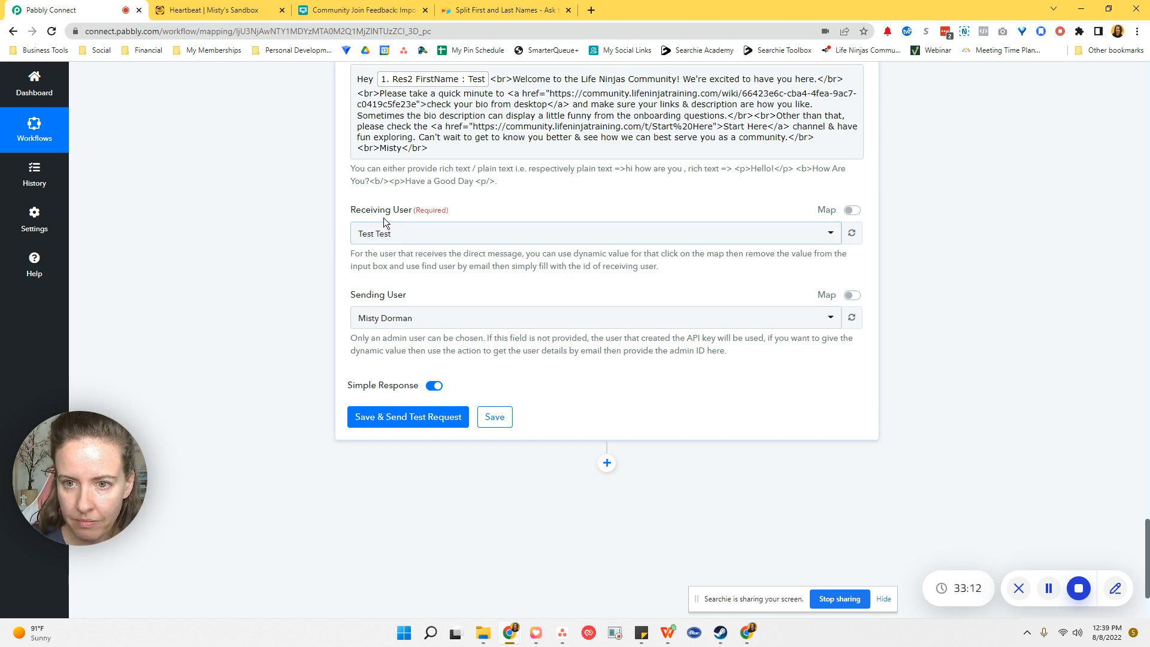
{"action": "left_click", "coordinate": [422, 323]}
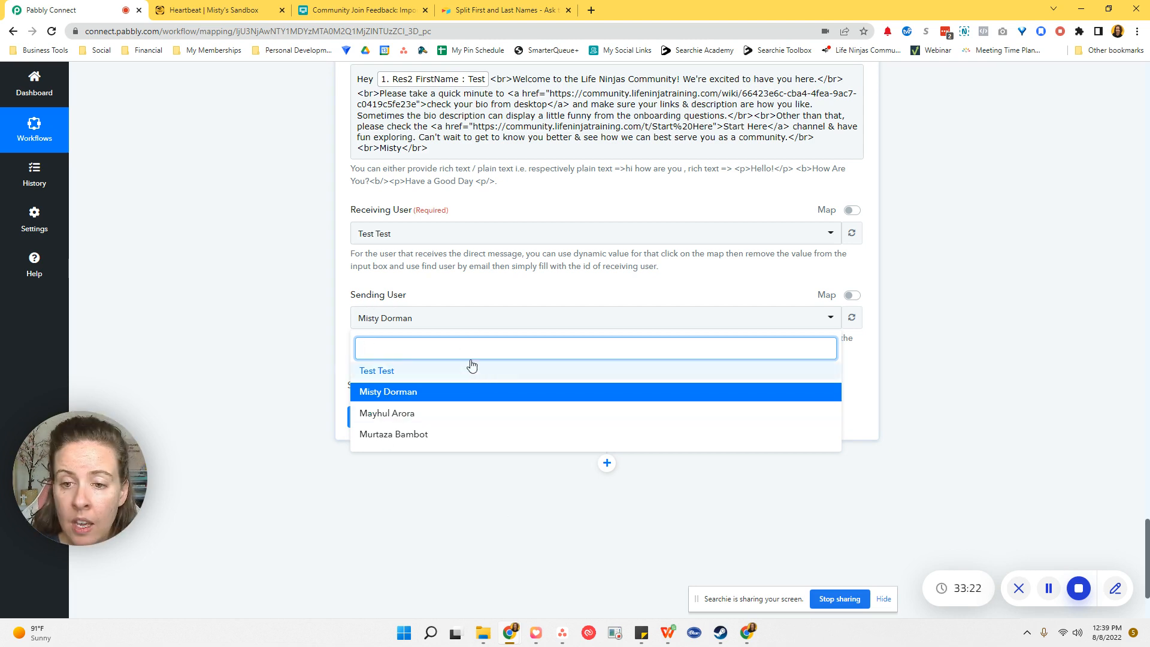
{"action": "left_click", "coordinate": [315, 308]}
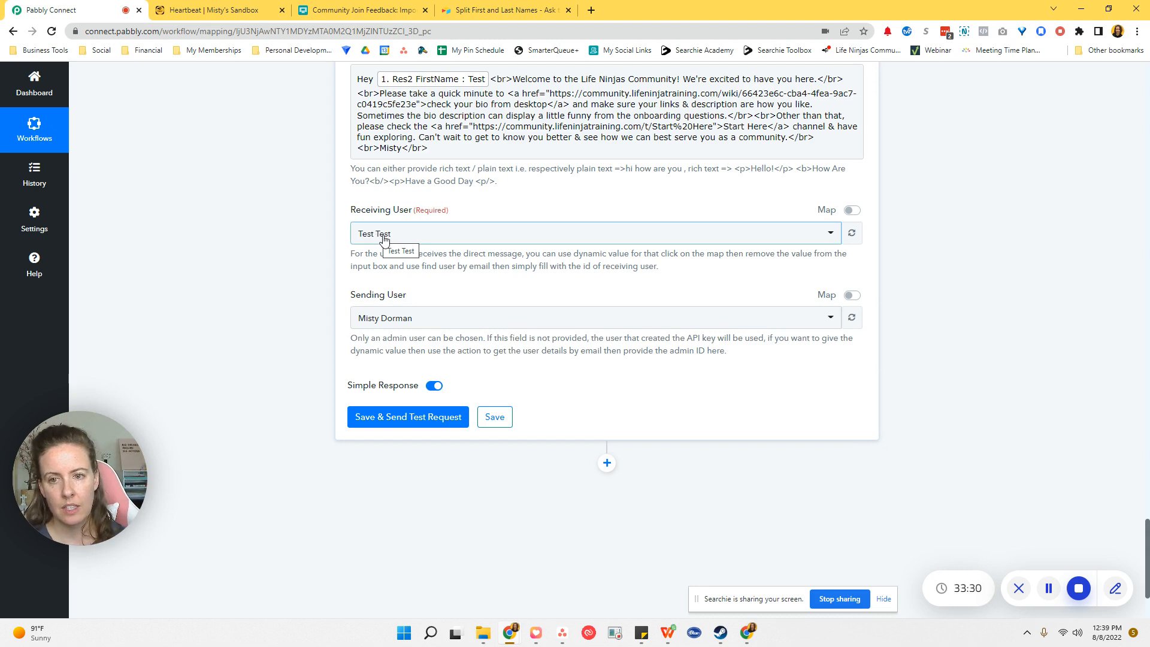
{"action": "left_click", "coordinate": [511, 243]}
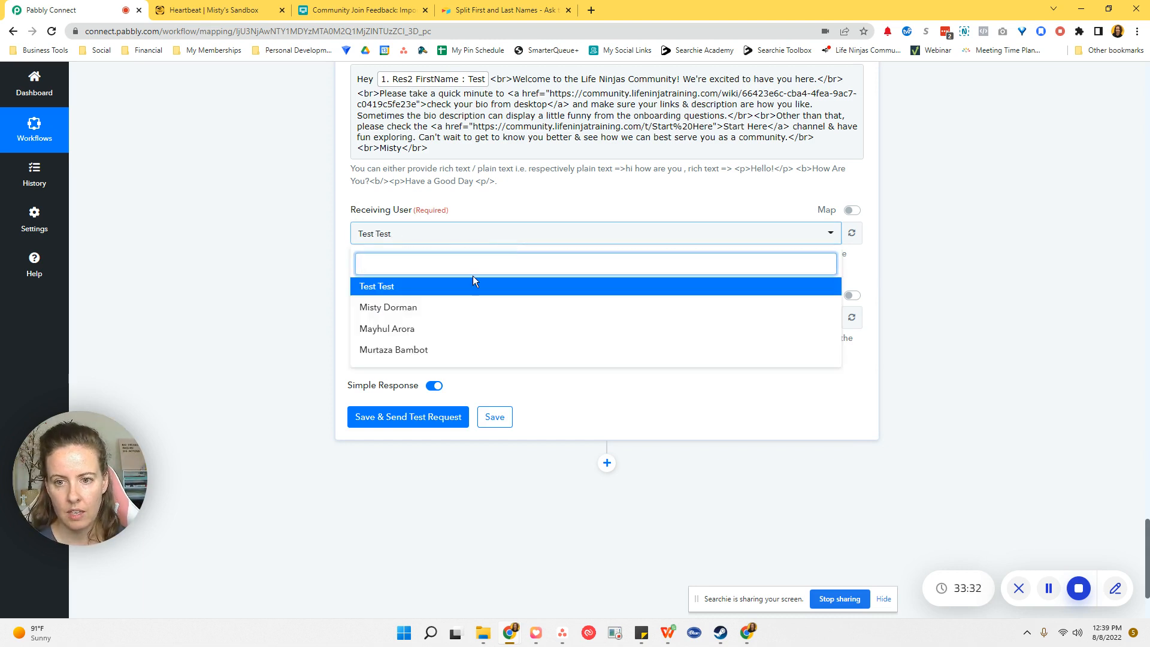
{"action": "scroll", "coordinate": [472, 276], "scroll_direction": "down", "scroll_amount": 2}
{"action": "left_click", "coordinate": [373, 165]}
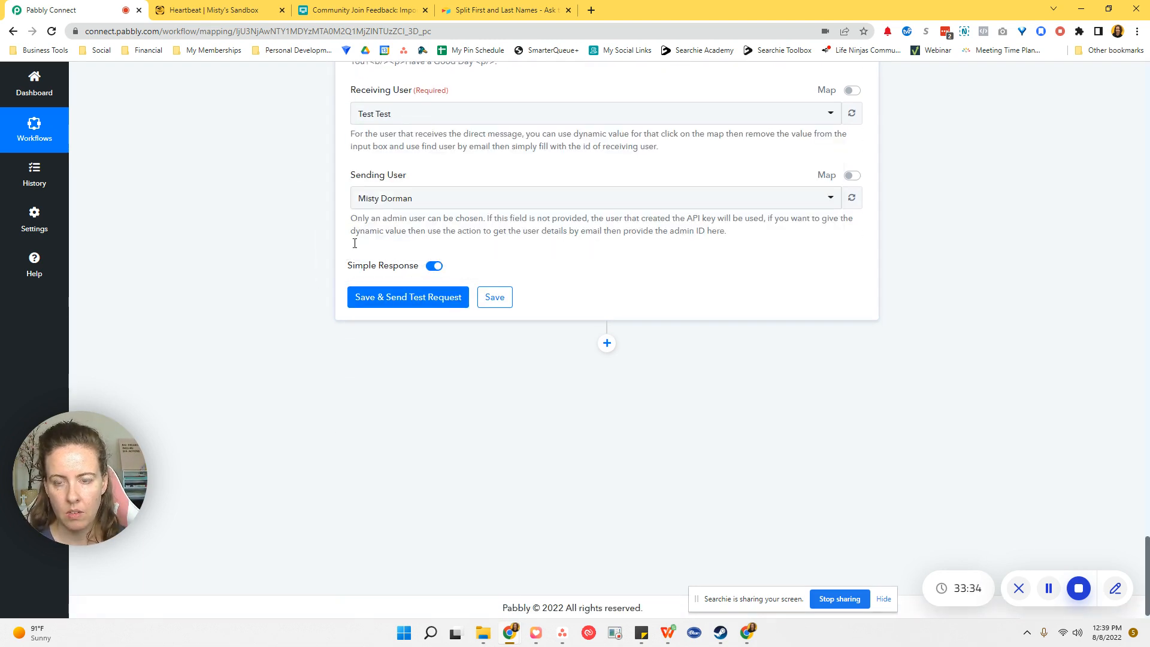
{"action": "scroll", "coordinate": [261, 300], "scroll_direction": "up", "scroll_amount": 2}
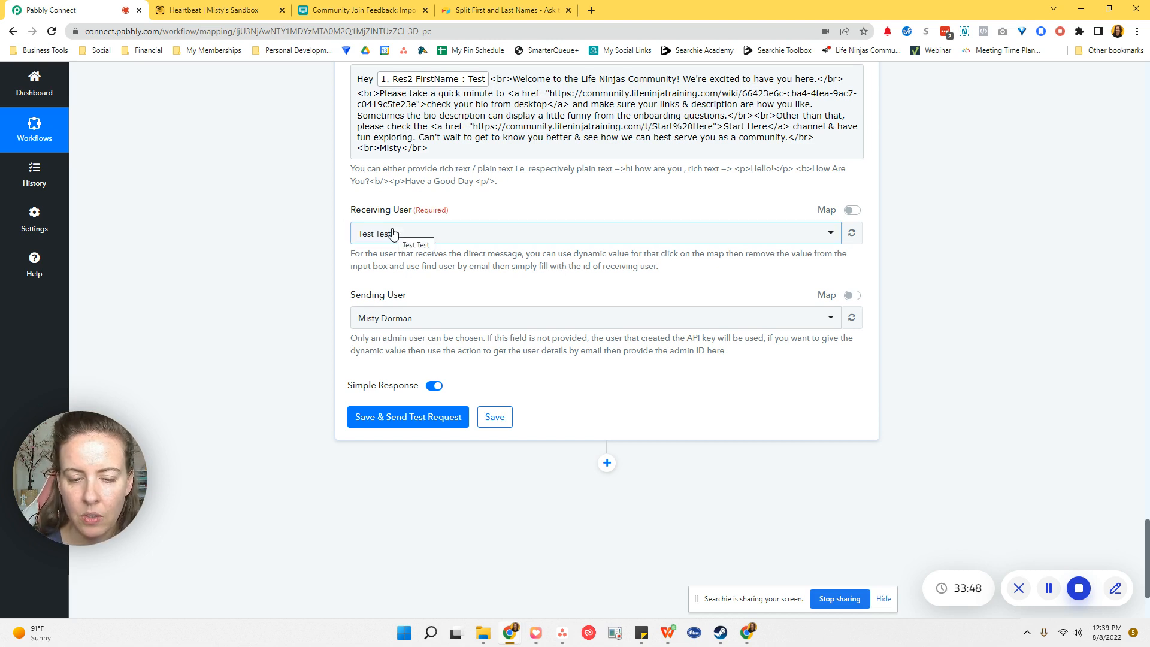
Step: Replace the hard-coded Receiving User ID with the trigger's '1. Res2 Id' field
{"action": "left_click", "coordinate": [850, 211]}
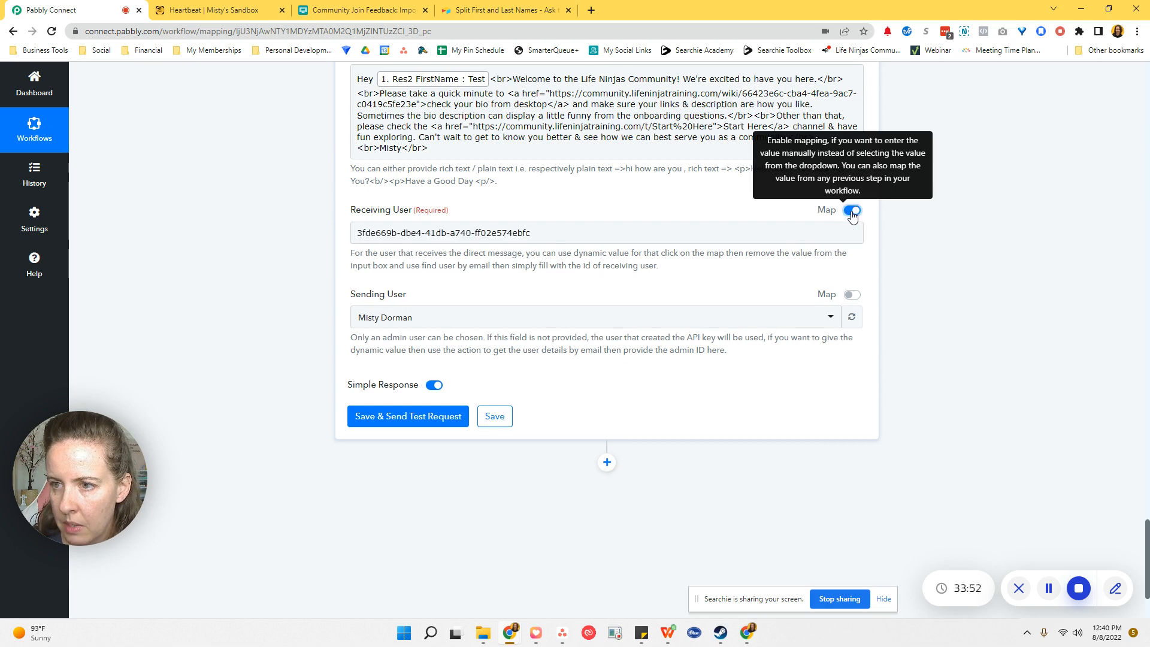
{"action": "left_click", "coordinate": [798, 234]}
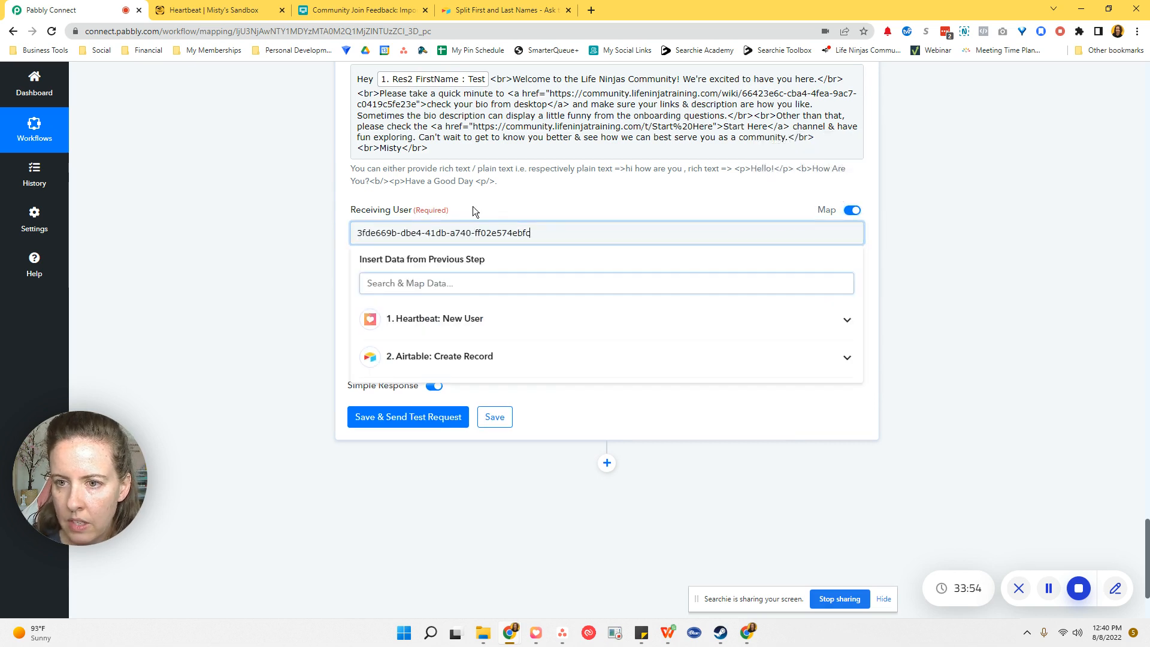
{"action": "left_click_drag", "start_coordinate": [568, 232], "coordinate": [340, 239]}
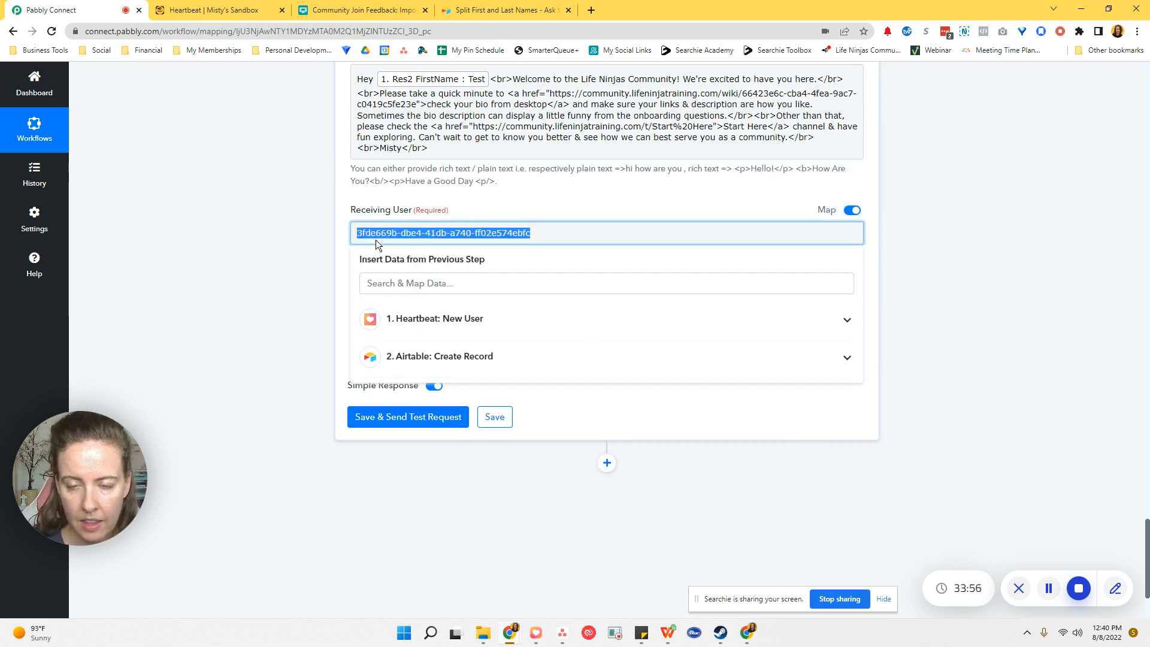
{"action": "key", "text": "BackSpace"}
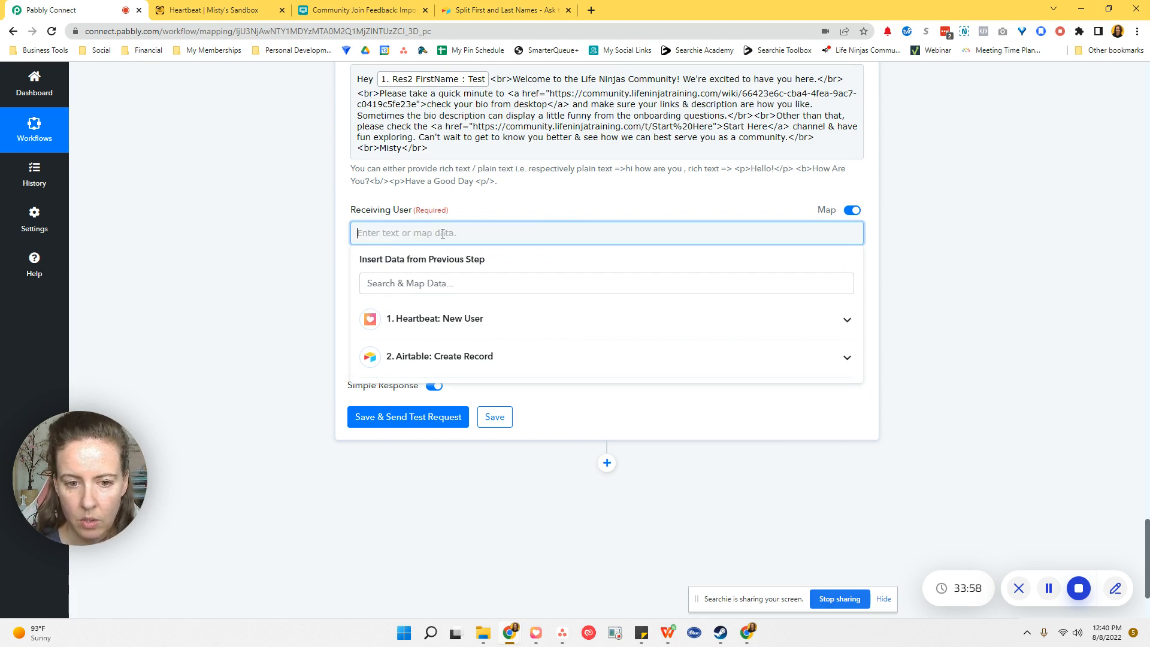
{"action": "left_click", "coordinate": [439, 325]}
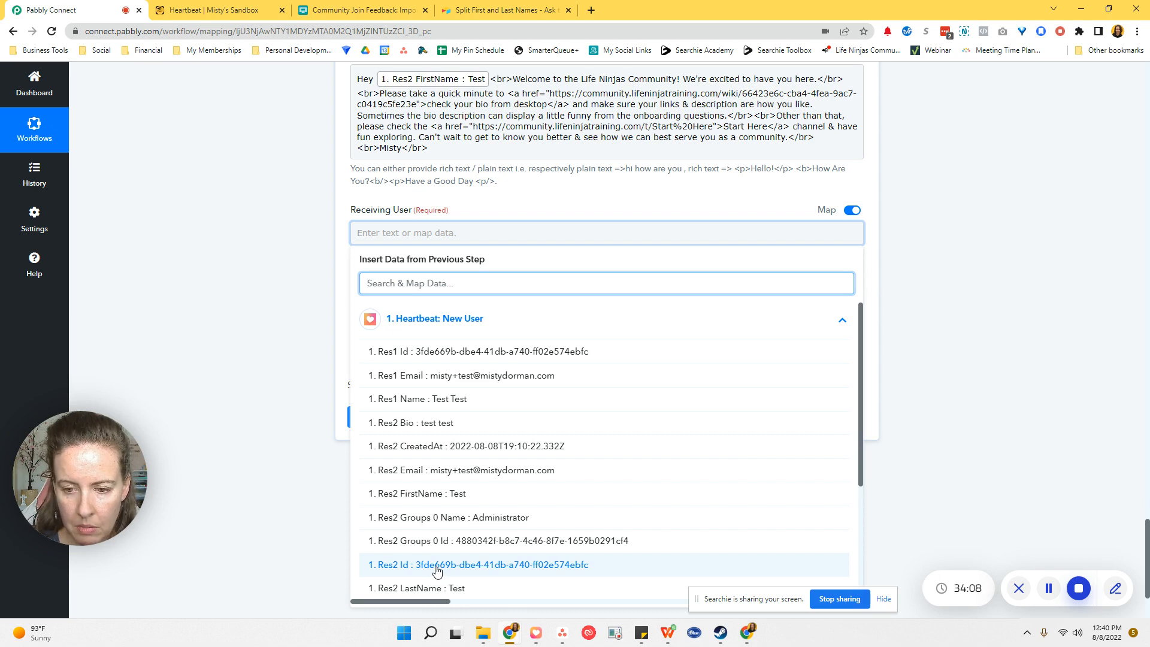
{"action": "left_click", "coordinate": [436, 565]}
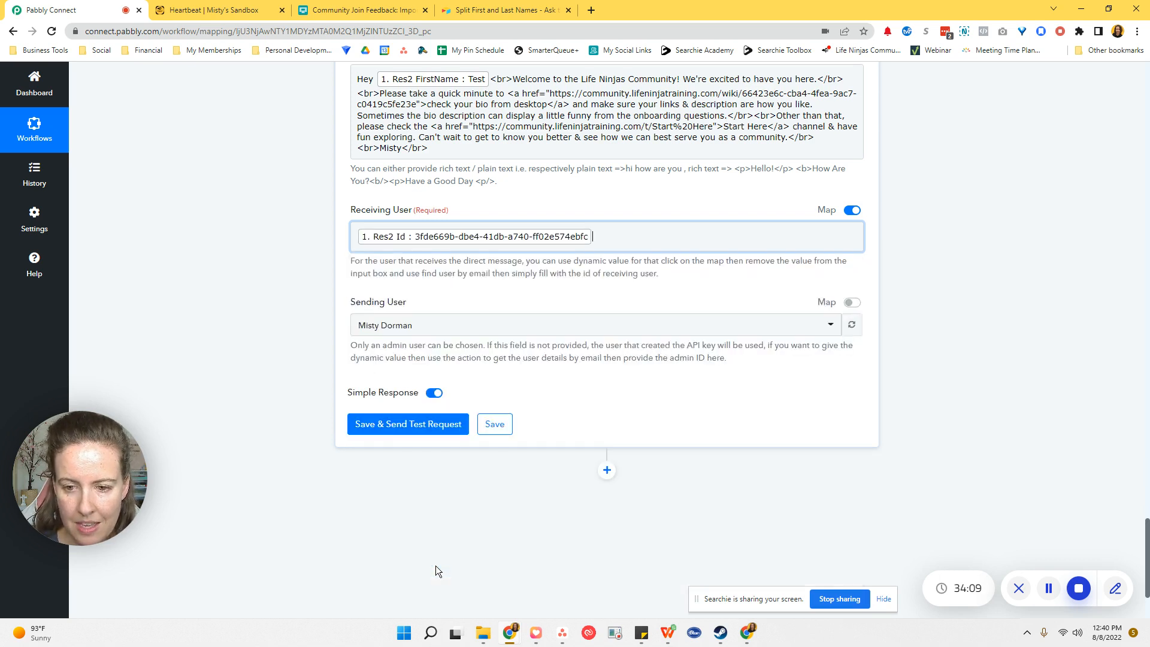
{"action": "left_click", "coordinate": [324, 251]}
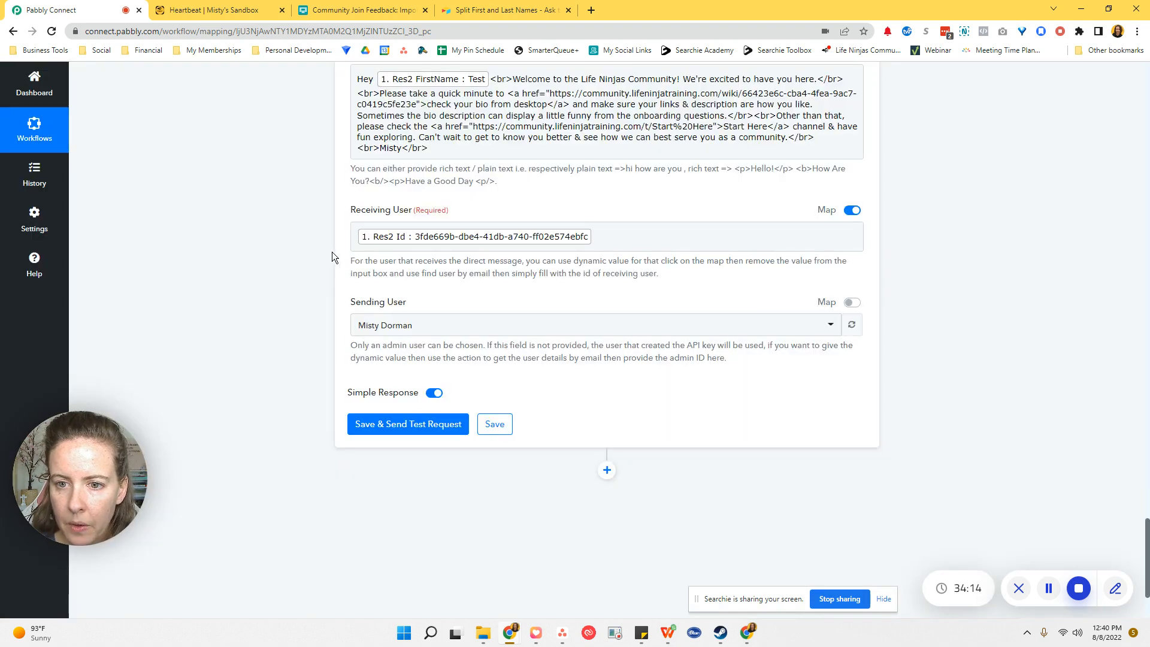
{"action": "scroll", "coordinate": [331, 252], "scroll_direction": "down", "scroll_amount": 1}
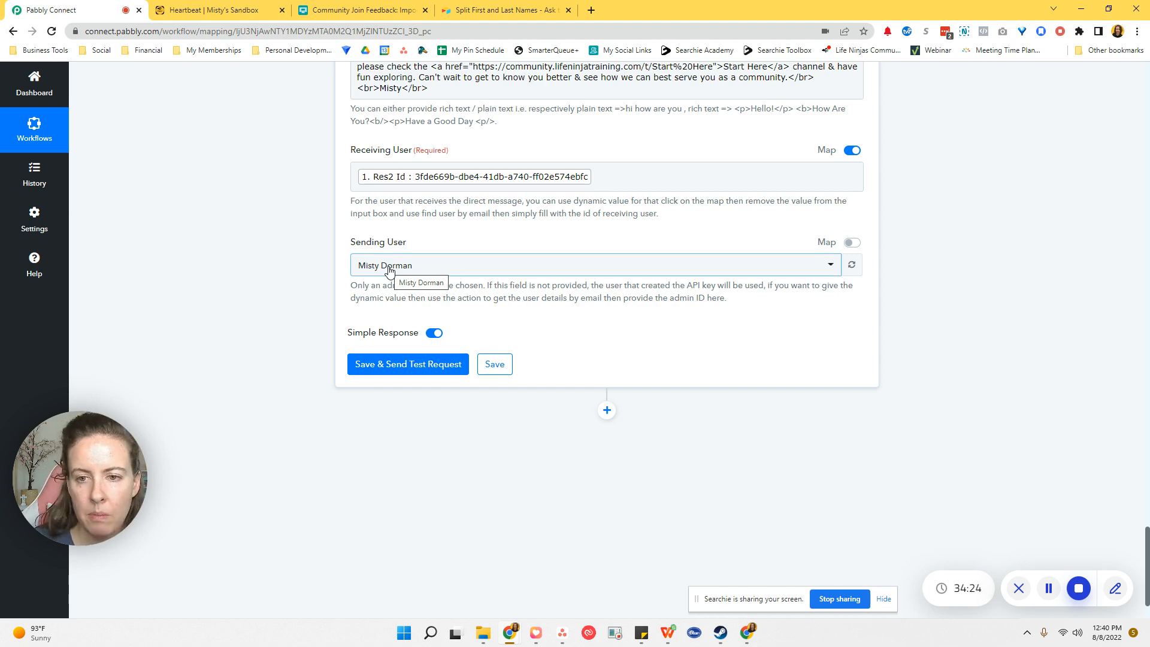
Step: Save the Heartbeat step and send a test request, getting a 204 status response
{"action": "left_click", "coordinate": [390, 371]}
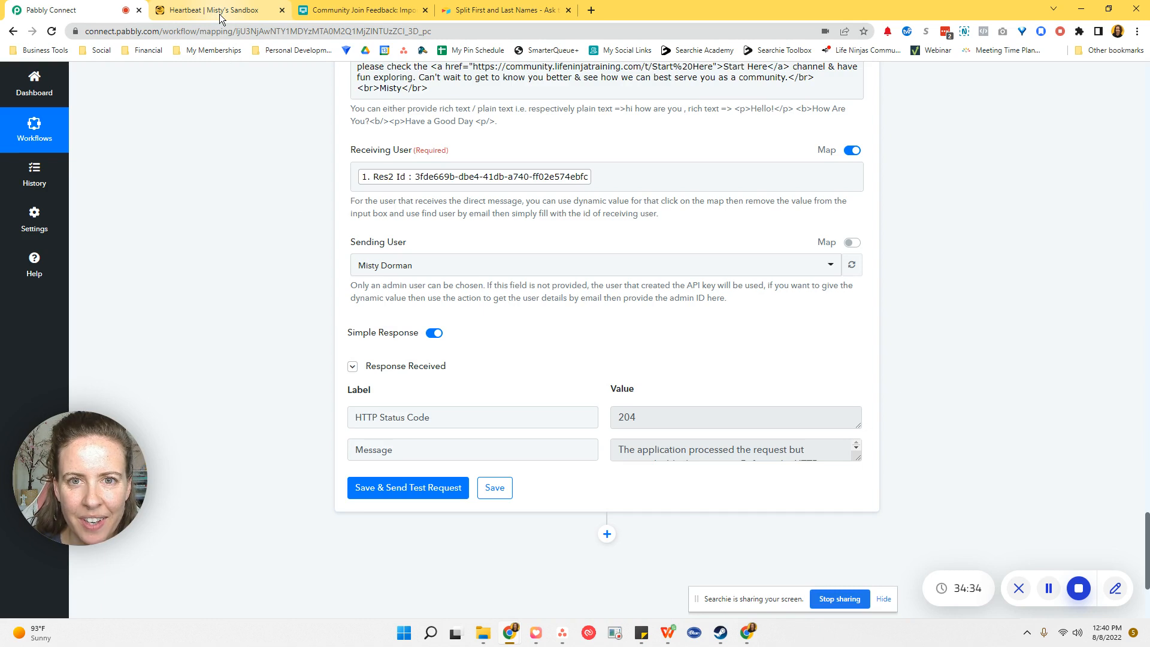
{"action": "mouse_move", "coordinate": [220, 18]}
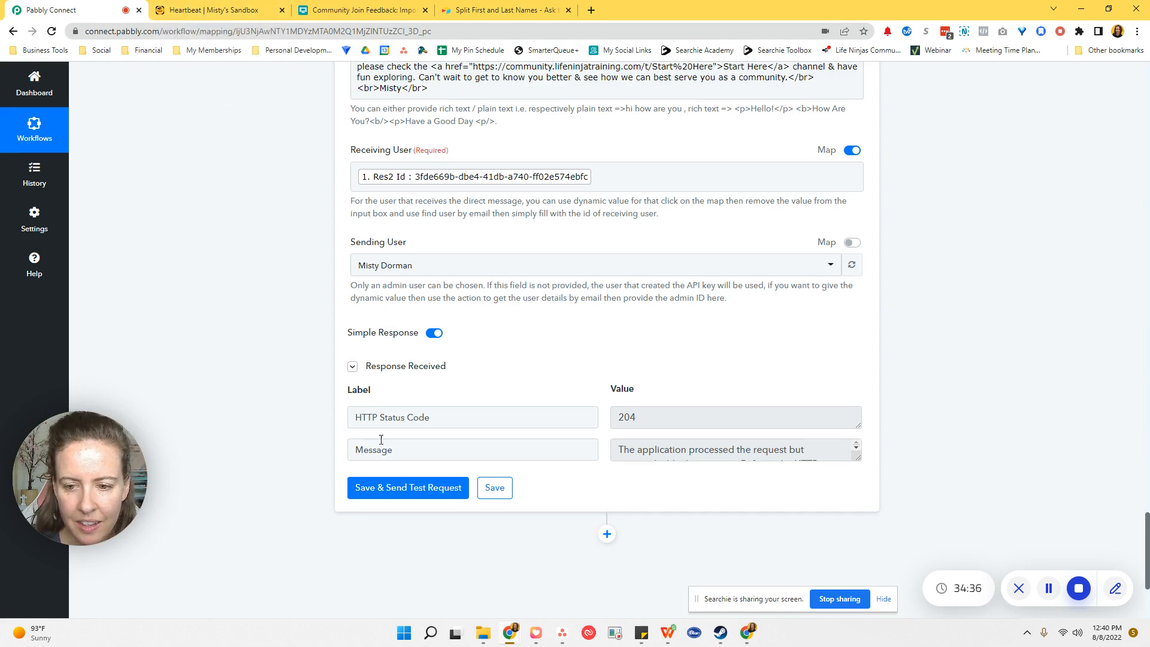
{"action": "key", "text": "alt+Tab"}
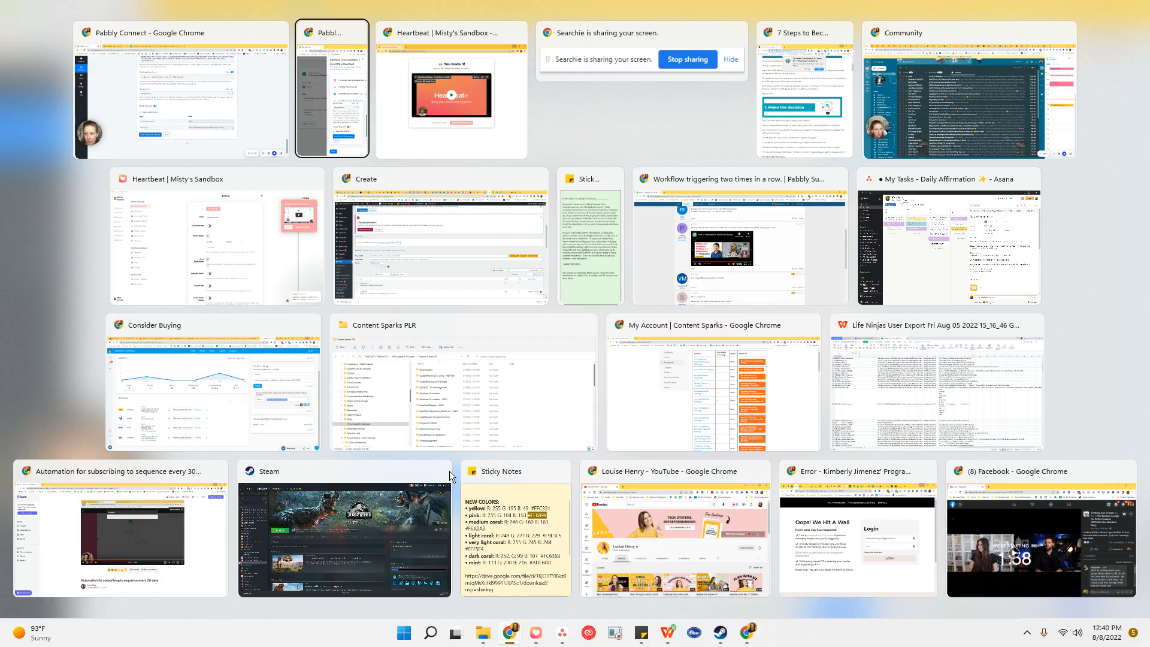
Step: In the test user's Heartbeat Threads, confirm the admin's 'Hey Test' welcome DM, then switch to the admin tab
{"action": "key", "text": "alt+Tab"}
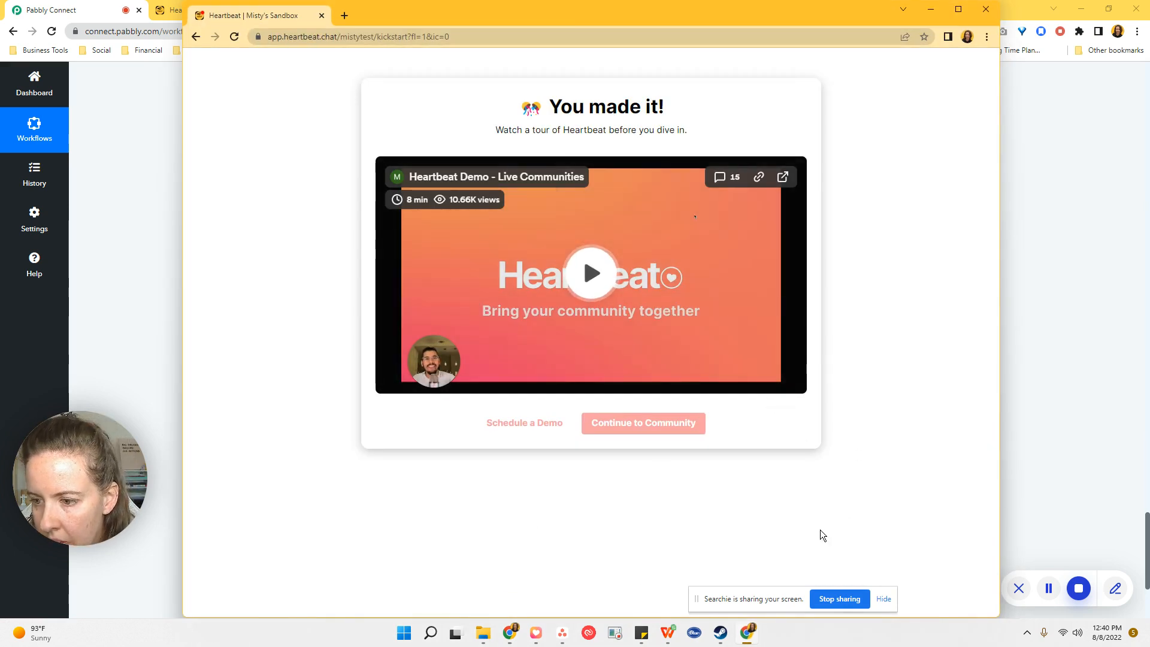
{"action": "left_click", "coordinate": [957, 9]}
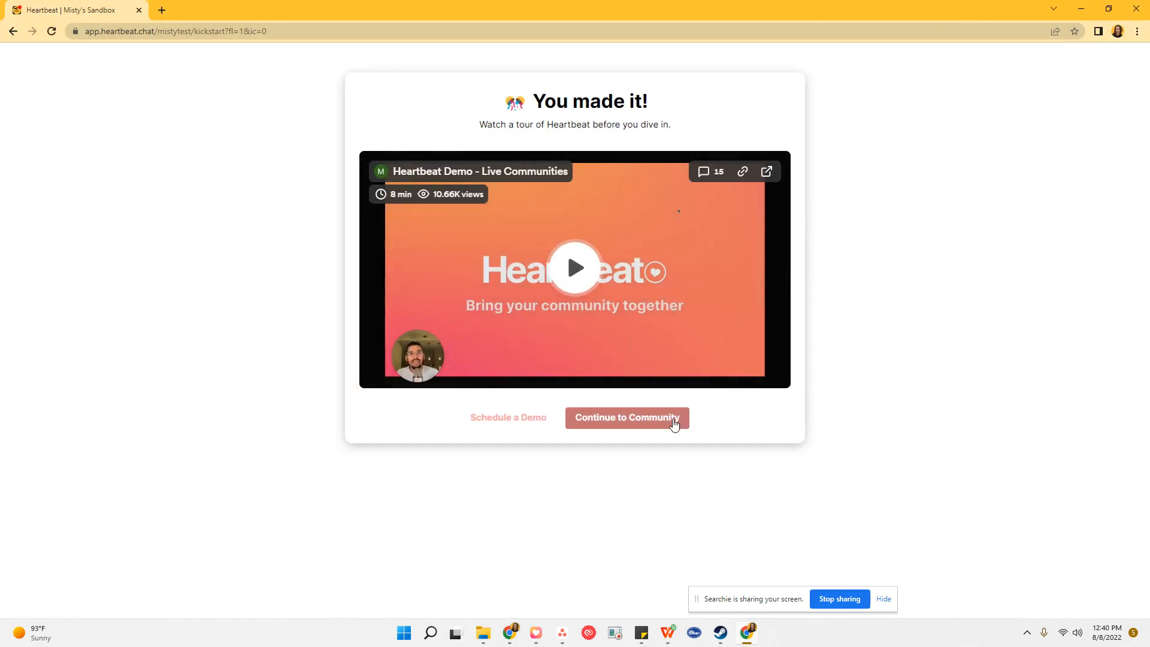
{"action": "left_click", "coordinate": [674, 423]}
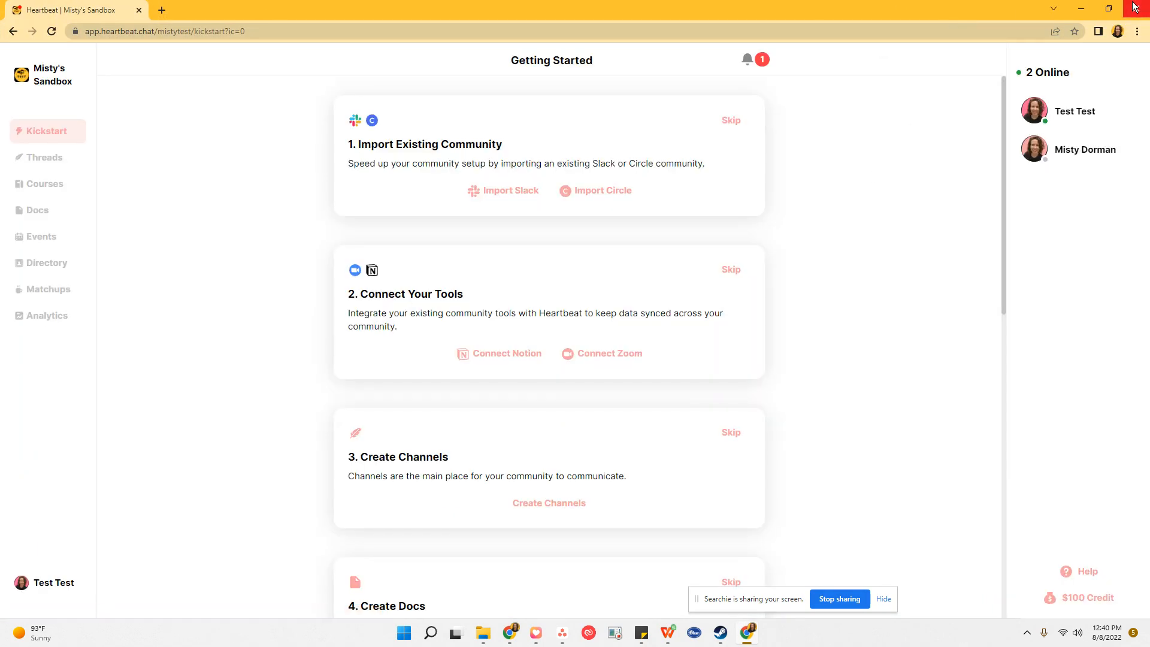
{"action": "left_click", "coordinate": [1108, 8]}
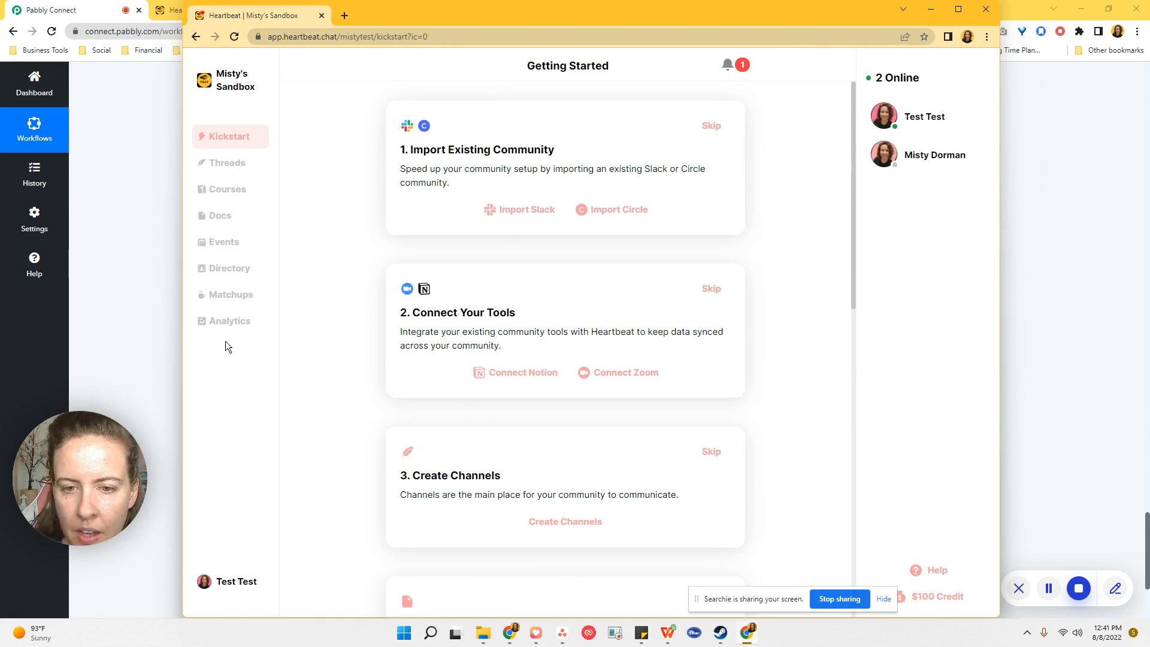
{"action": "left_click", "coordinate": [230, 163]}
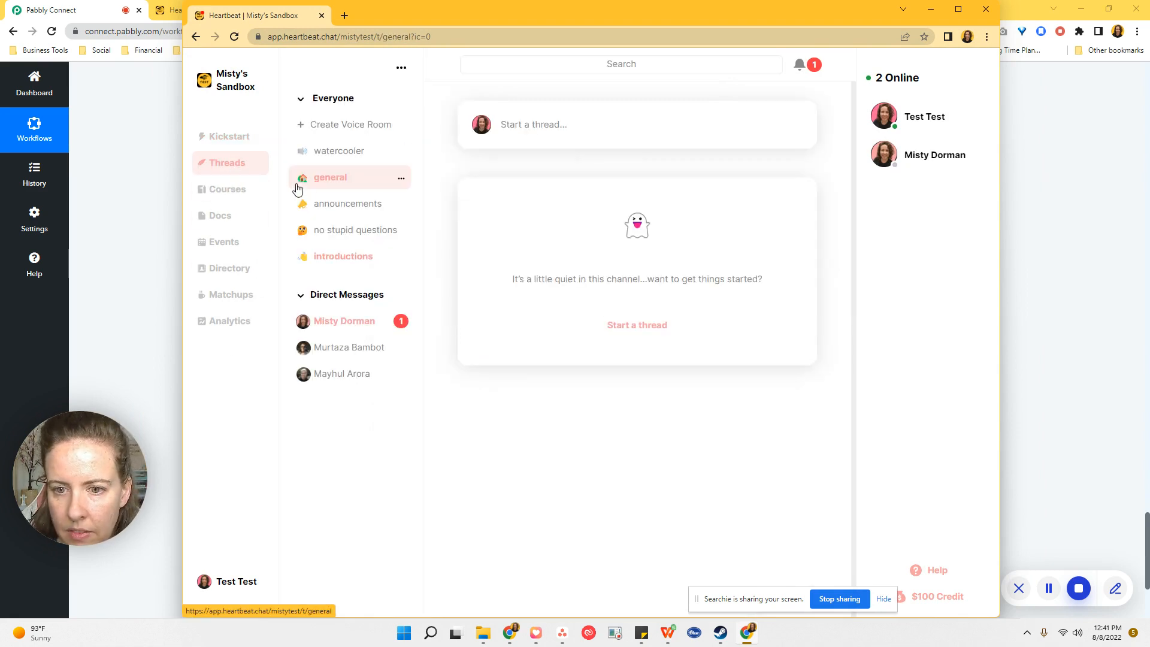
{"action": "left_click", "coordinate": [335, 328]}
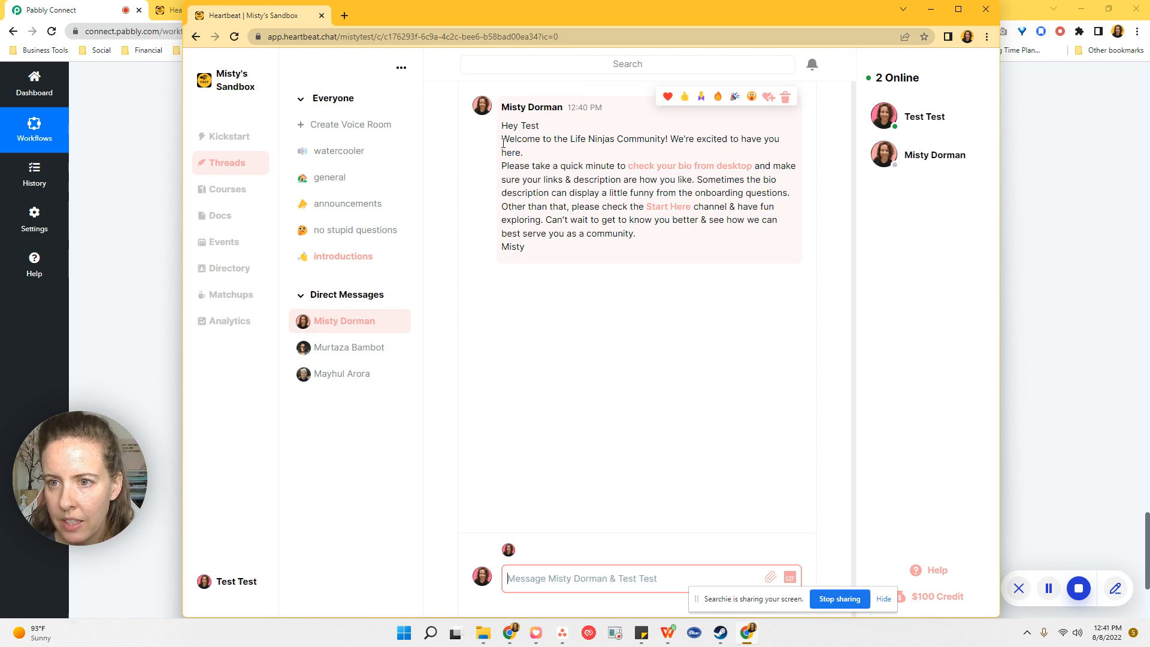
{"action": "left_click_drag", "start_coordinate": [502, 139], "coordinate": [546, 156]}
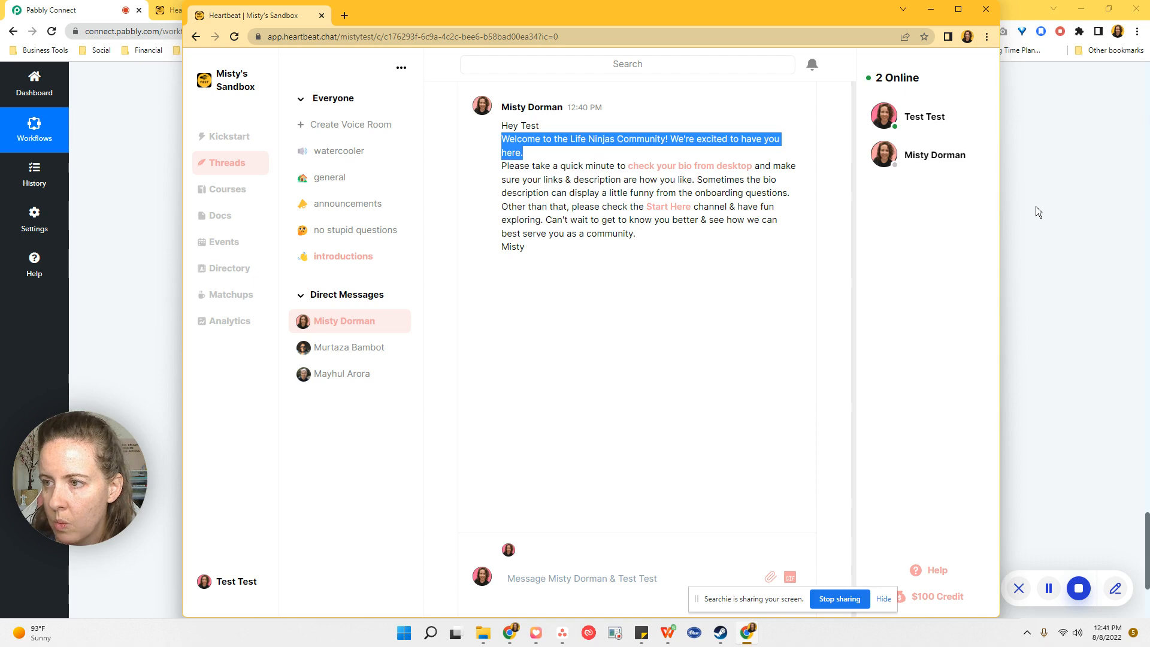
{"action": "left_click", "coordinate": [930, 9]}
{"action": "left_click", "coordinate": [264, 11]}
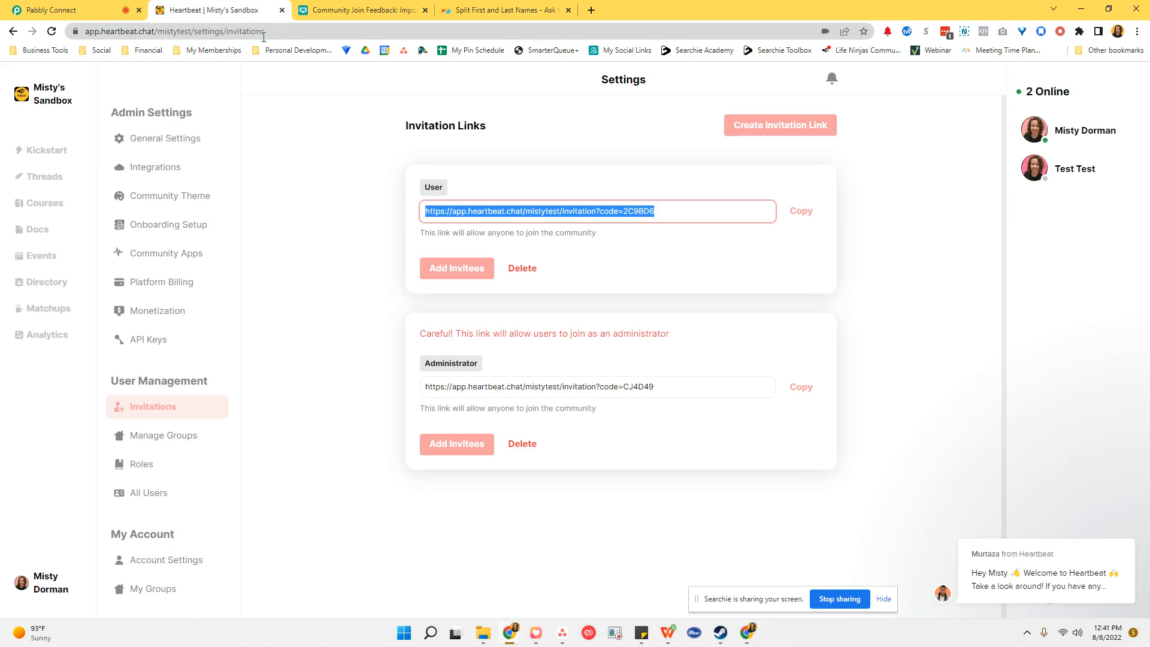
Step: In Heartbeat Threads, confirm the test user's DM shows the 'Hey Test' welcome greeting, then return to Pabbly
{"action": "left_click", "coordinate": [41, 176]}
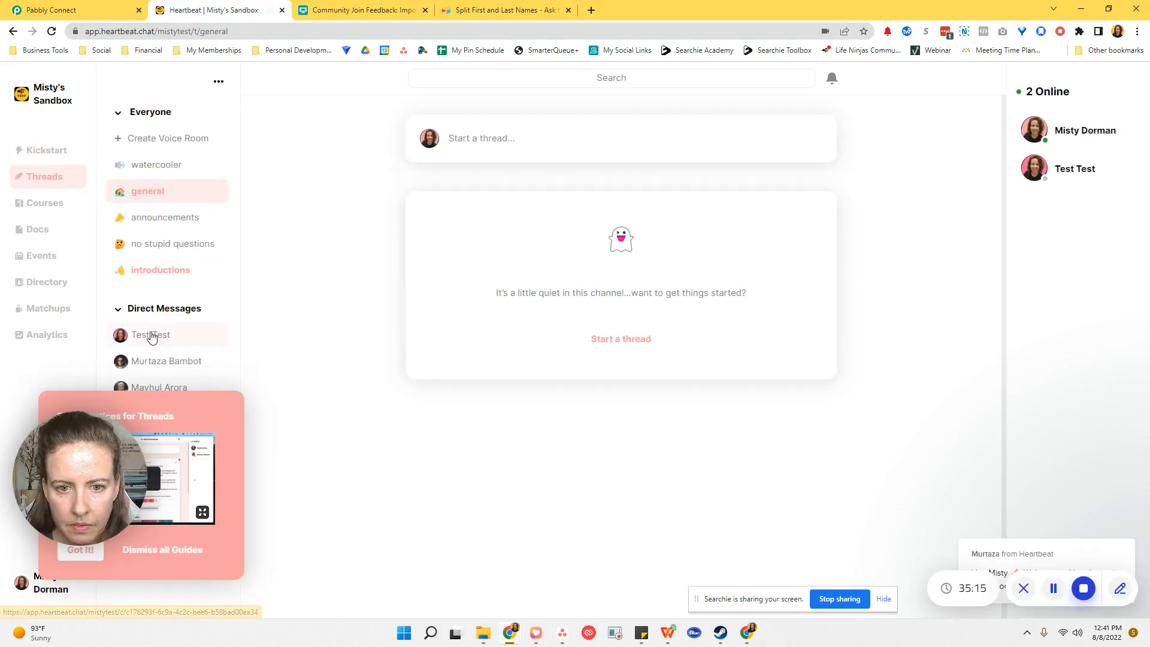
{"action": "left_click", "coordinate": [178, 340]}
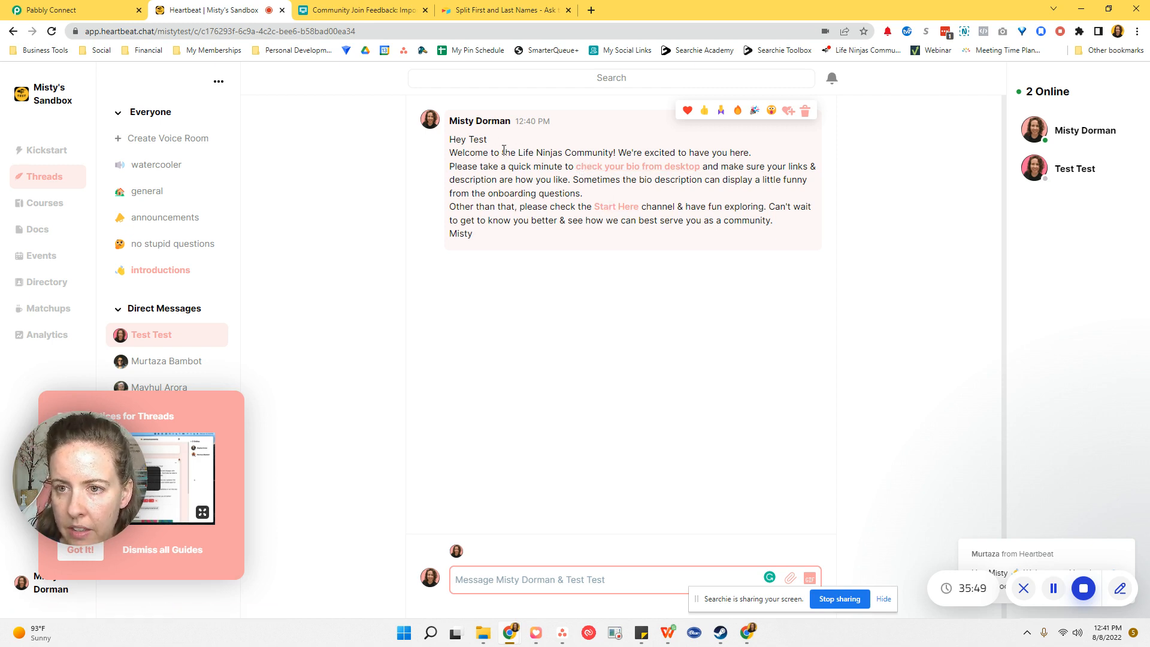
{"action": "left_click_drag", "start_coordinate": [488, 140], "coordinate": [471, 140]}
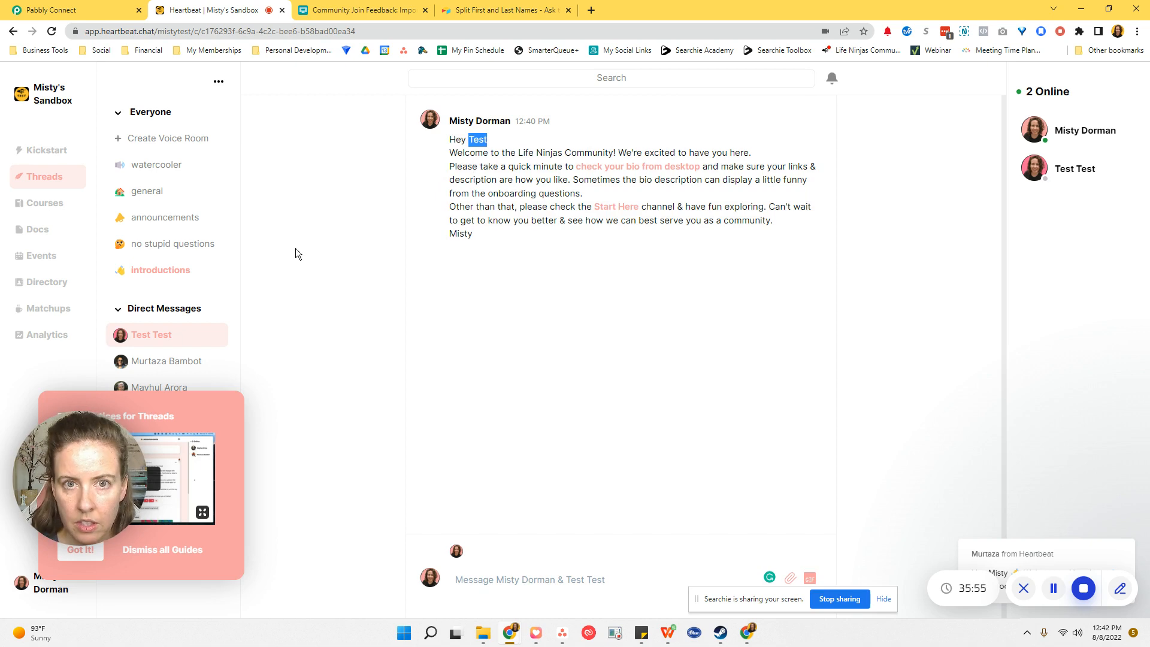
{"action": "left_click", "coordinate": [107, 12]}
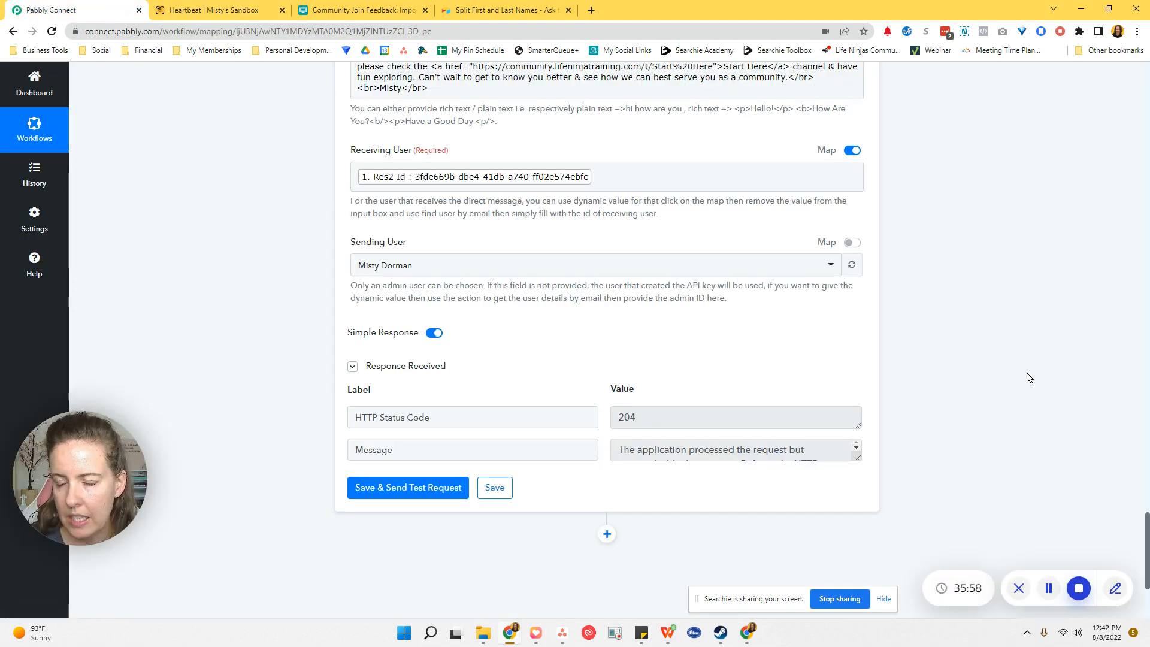
Step: Review the workflow steps, then check the Community Join Feedback table for the test user's record
{"action": "scroll", "coordinate": [1012, 368], "scroll_direction": "up", "scroll_amount": 15}
{"action": "scroll", "coordinate": [997, 364], "scroll_direction": "up", "scroll_amount": 20}
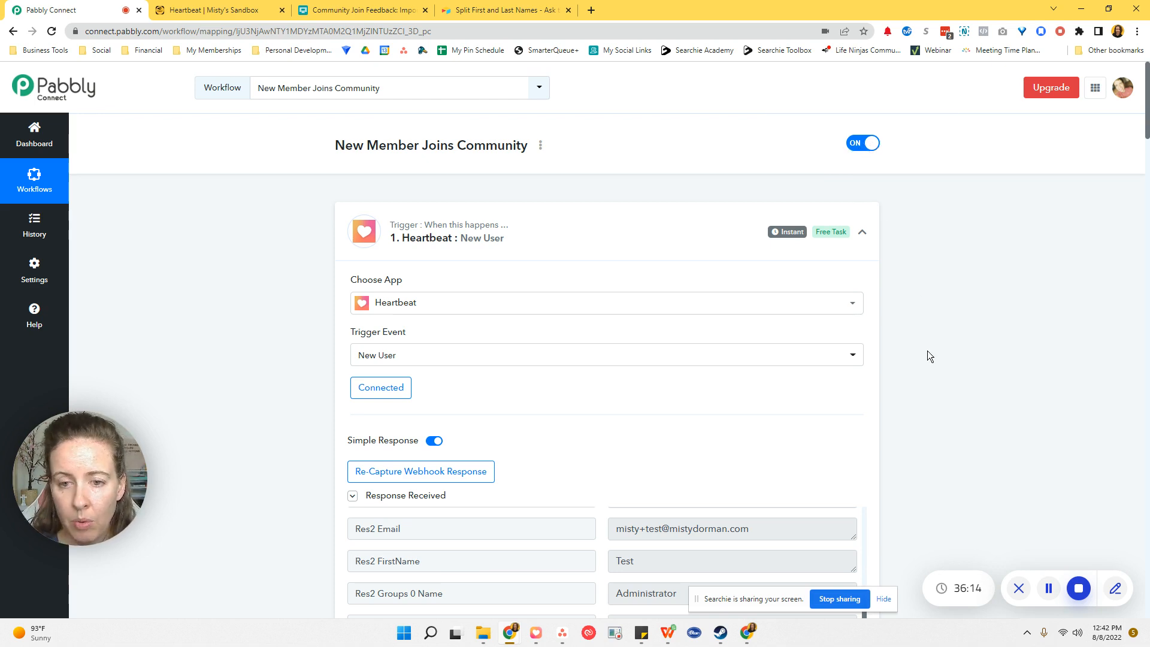
{"action": "scroll", "coordinate": [931, 328], "scroll_direction": "down", "scroll_amount": 1}
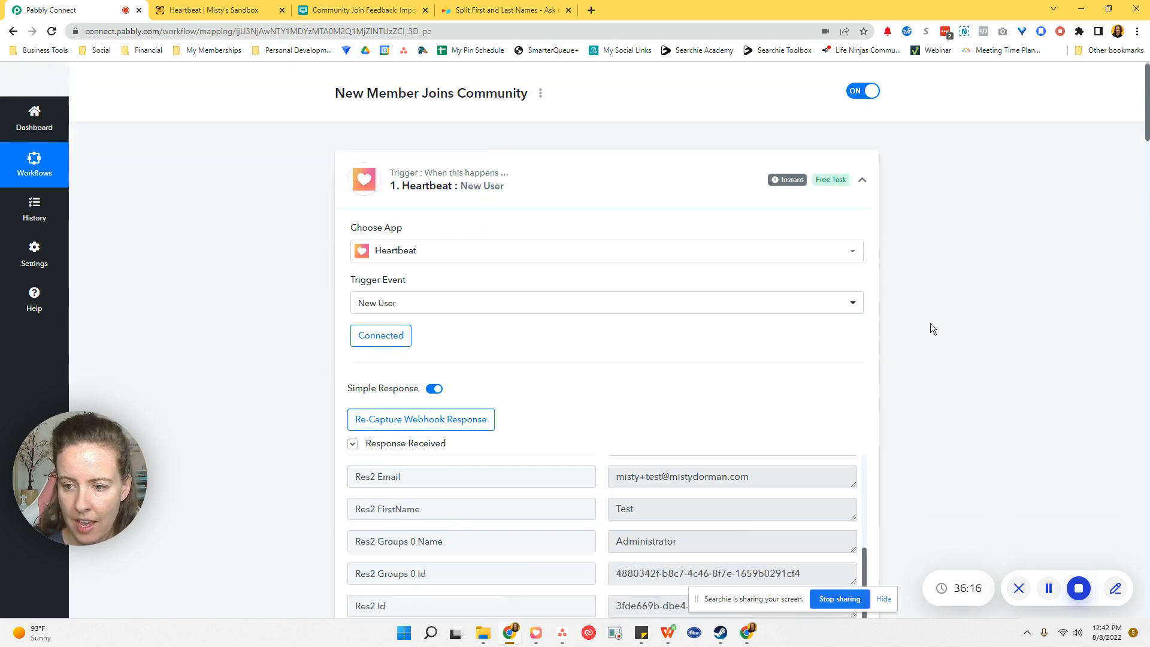
{"action": "scroll", "coordinate": [927, 325], "scroll_direction": "down", "scroll_amount": 20}
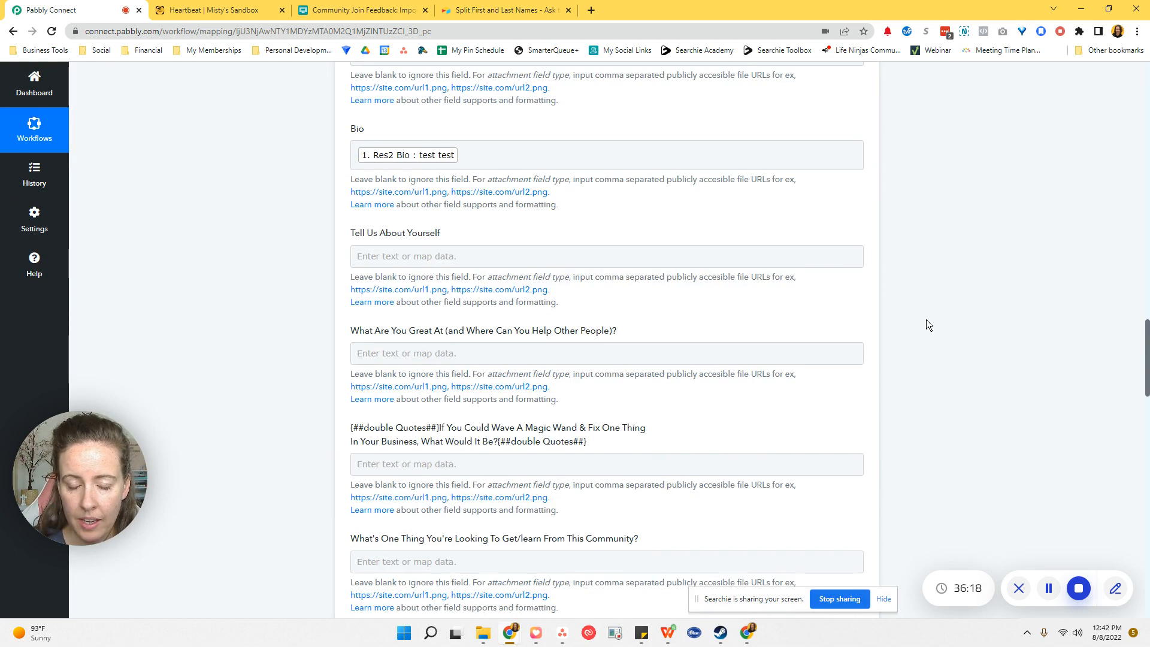
{"action": "scroll", "coordinate": [926, 320], "scroll_direction": "up", "scroll_amount": 15}
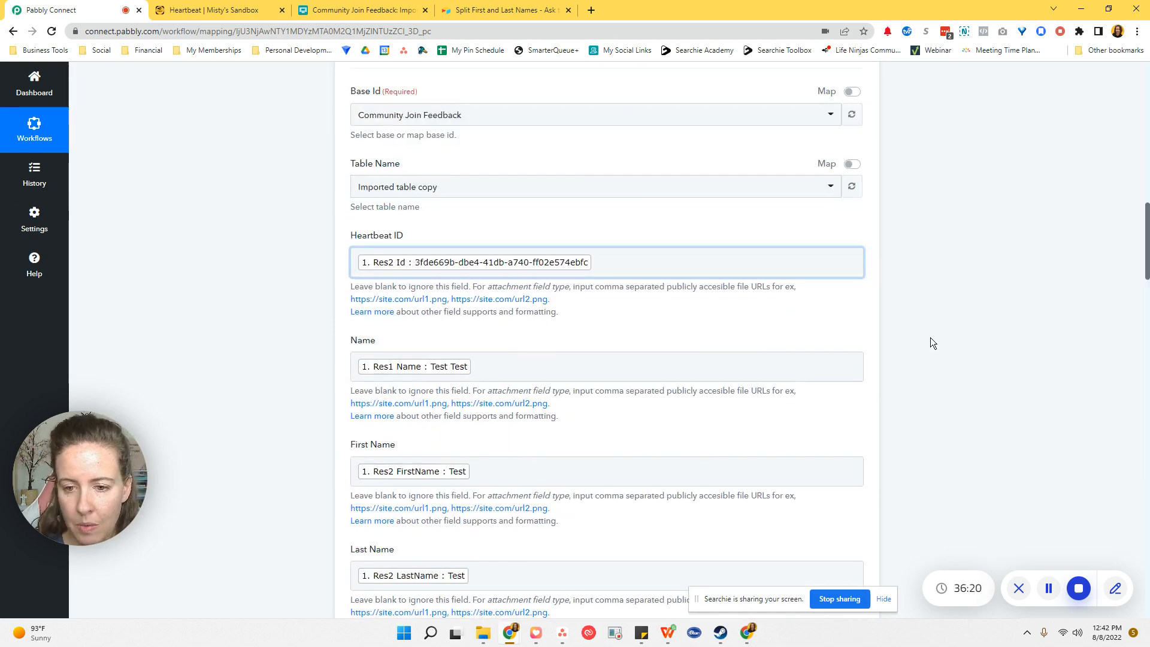
{"action": "scroll", "coordinate": [915, 288], "scroll_direction": "up", "scroll_amount": 15}
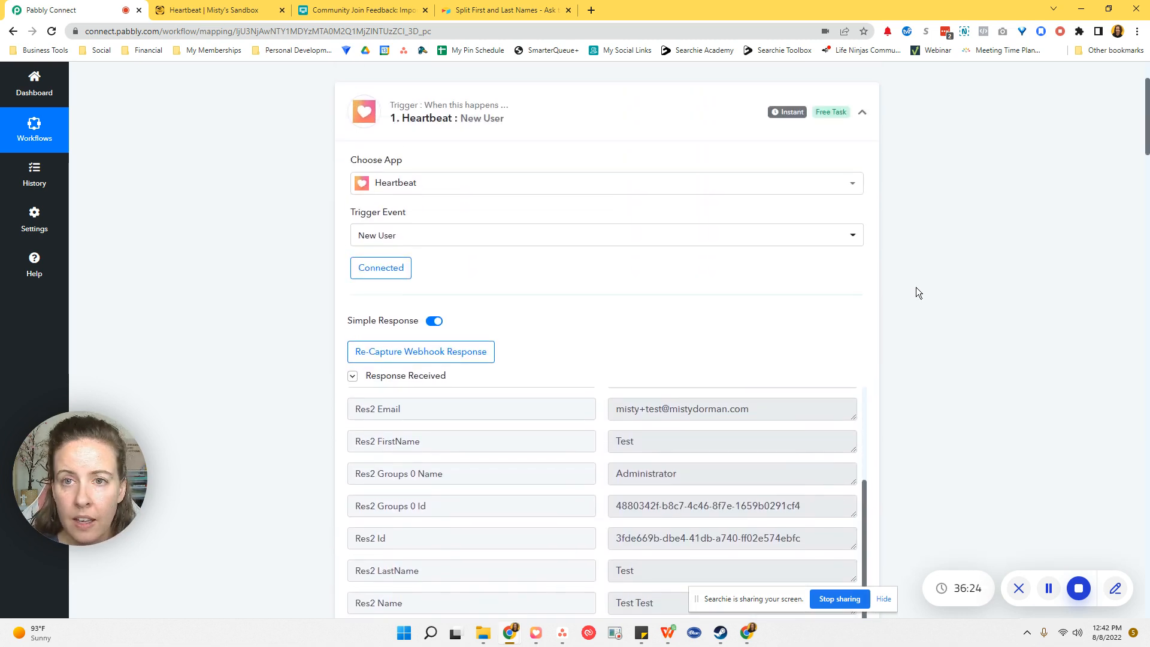
{"action": "left_click", "coordinate": [372, 13]}
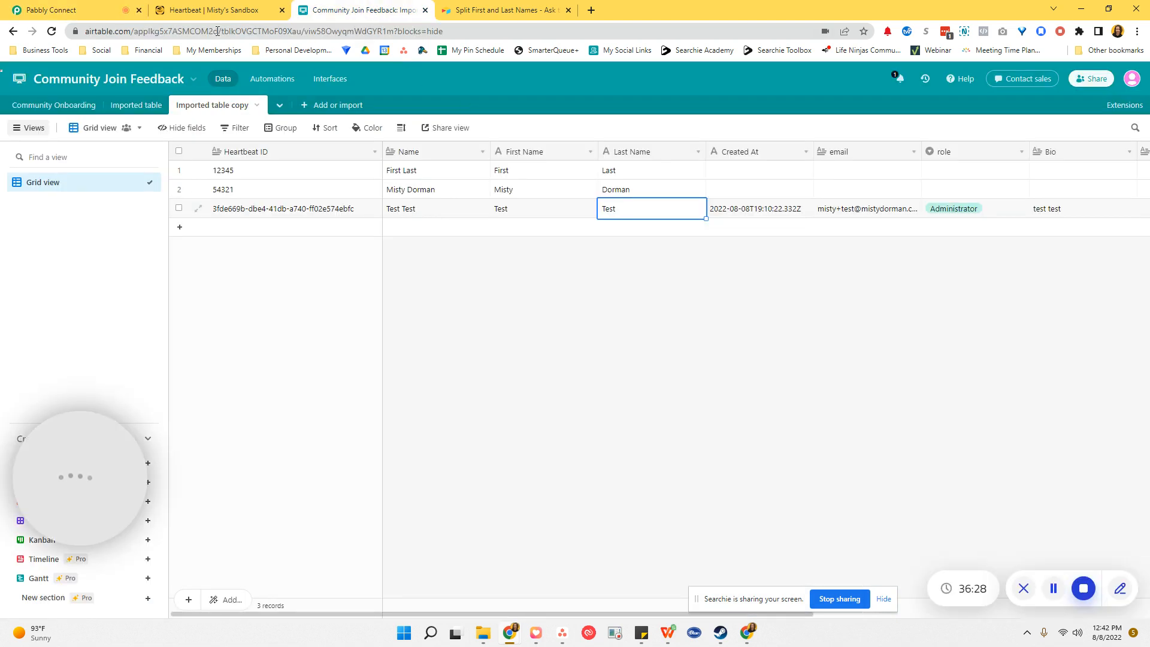